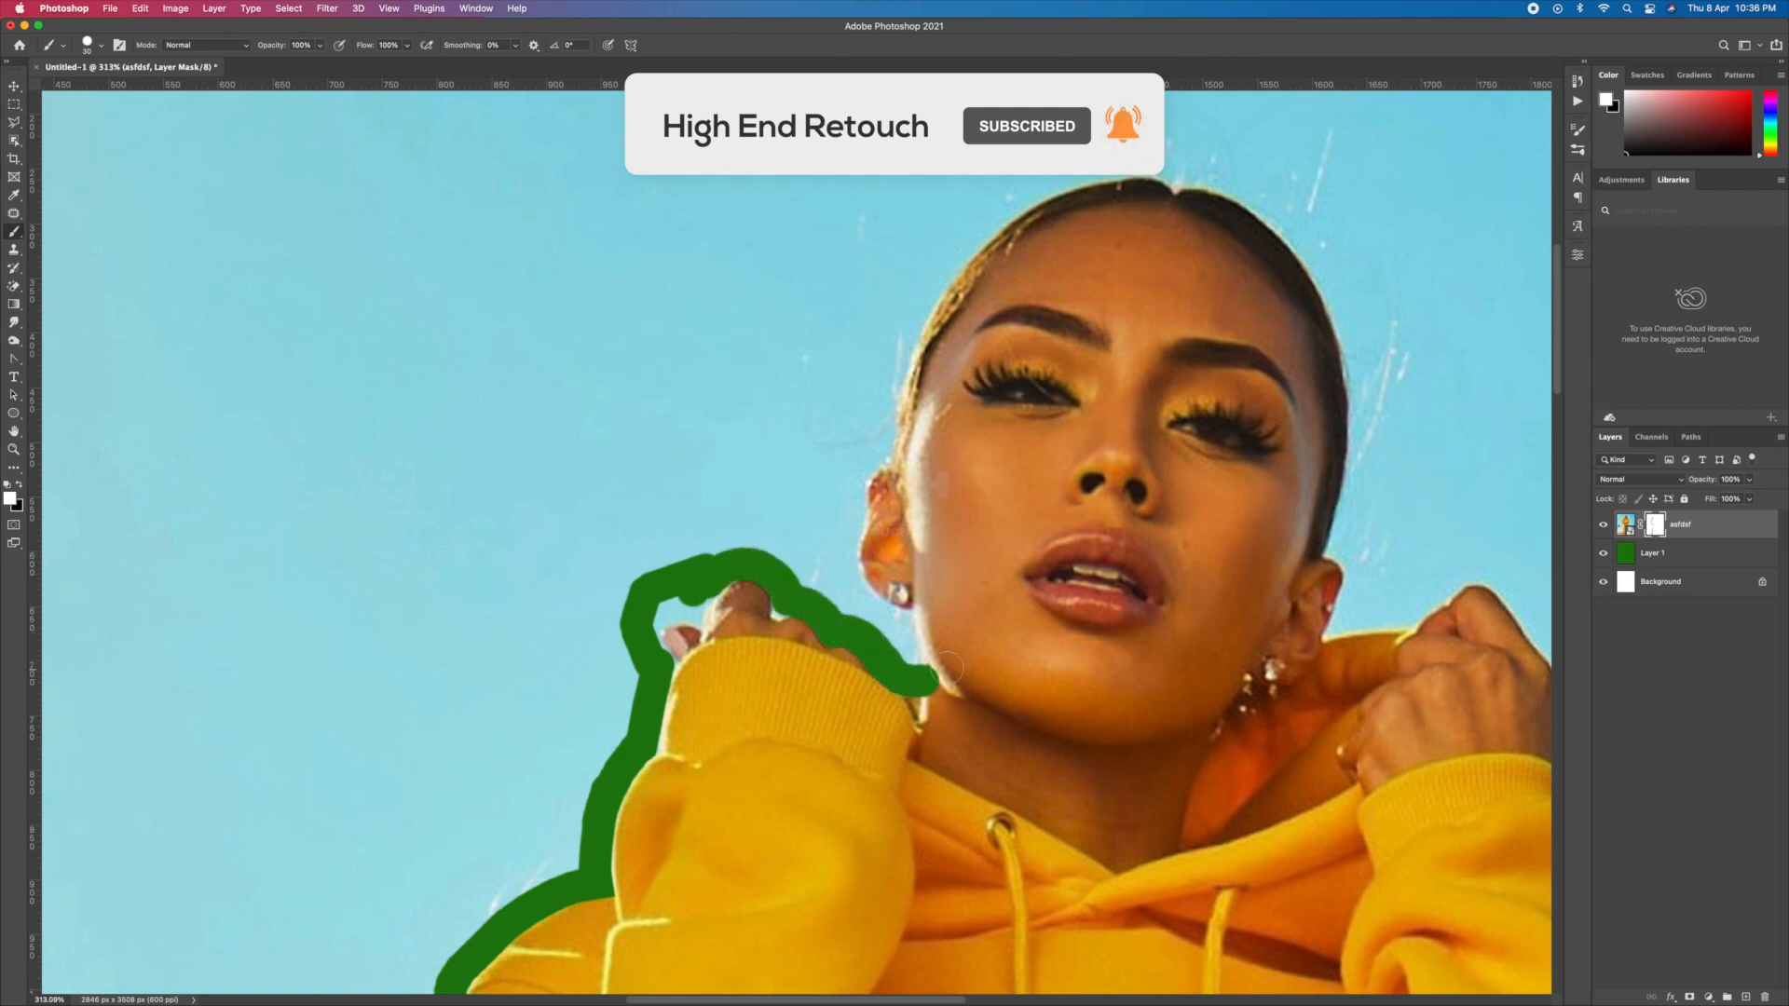
# Mask out the sky along the edge of the cheek, ear and hair, continuing around the head to the other ear.
pyautogui.moveTo(909, 653); pyautogui.dragTo(893, 606)
pyautogui.press('x')
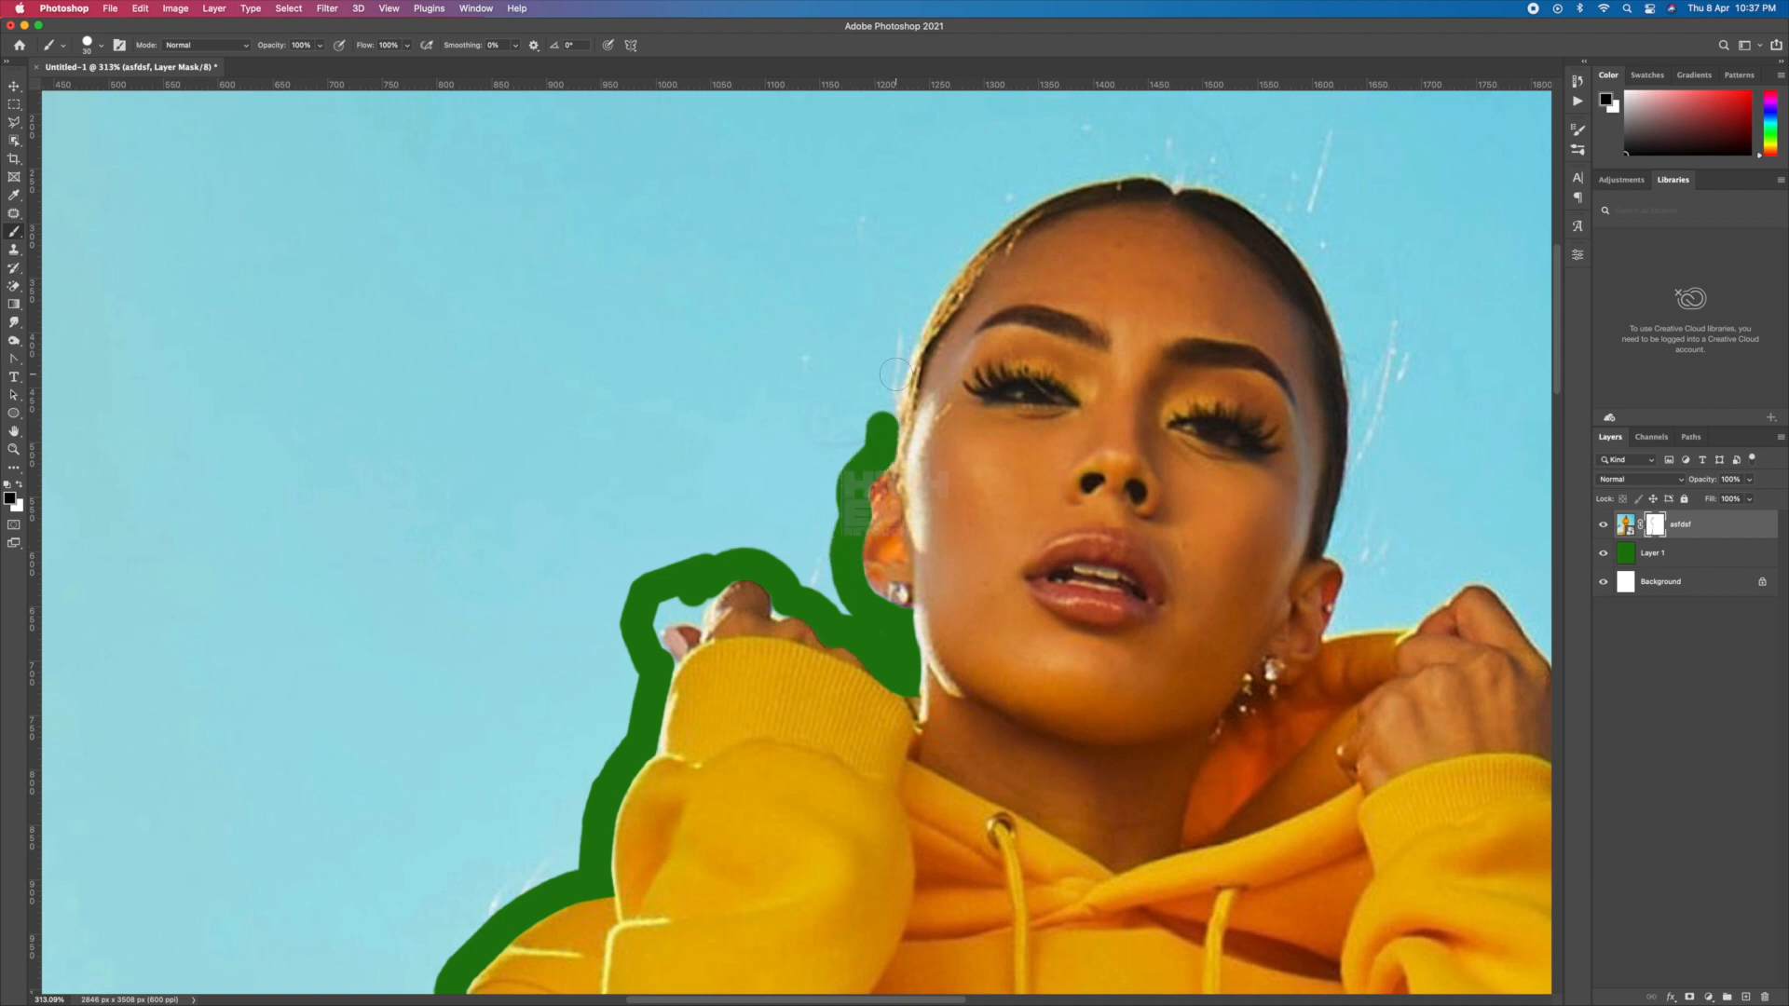
pyautogui.moveTo(895, 375)
pyautogui.mouseDown()
pyautogui.moveTo(941, 263)
pyautogui.moveTo(1066, 174)
pyautogui.moveTo(1161, 165)
pyautogui.moveTo(1268, 207)
pyautogui.moveTo(1338, 279)
pyautogui.mouseUp()
pyautogui.moveTo(1337, 279); pyautogui.dragTo(946, 273)
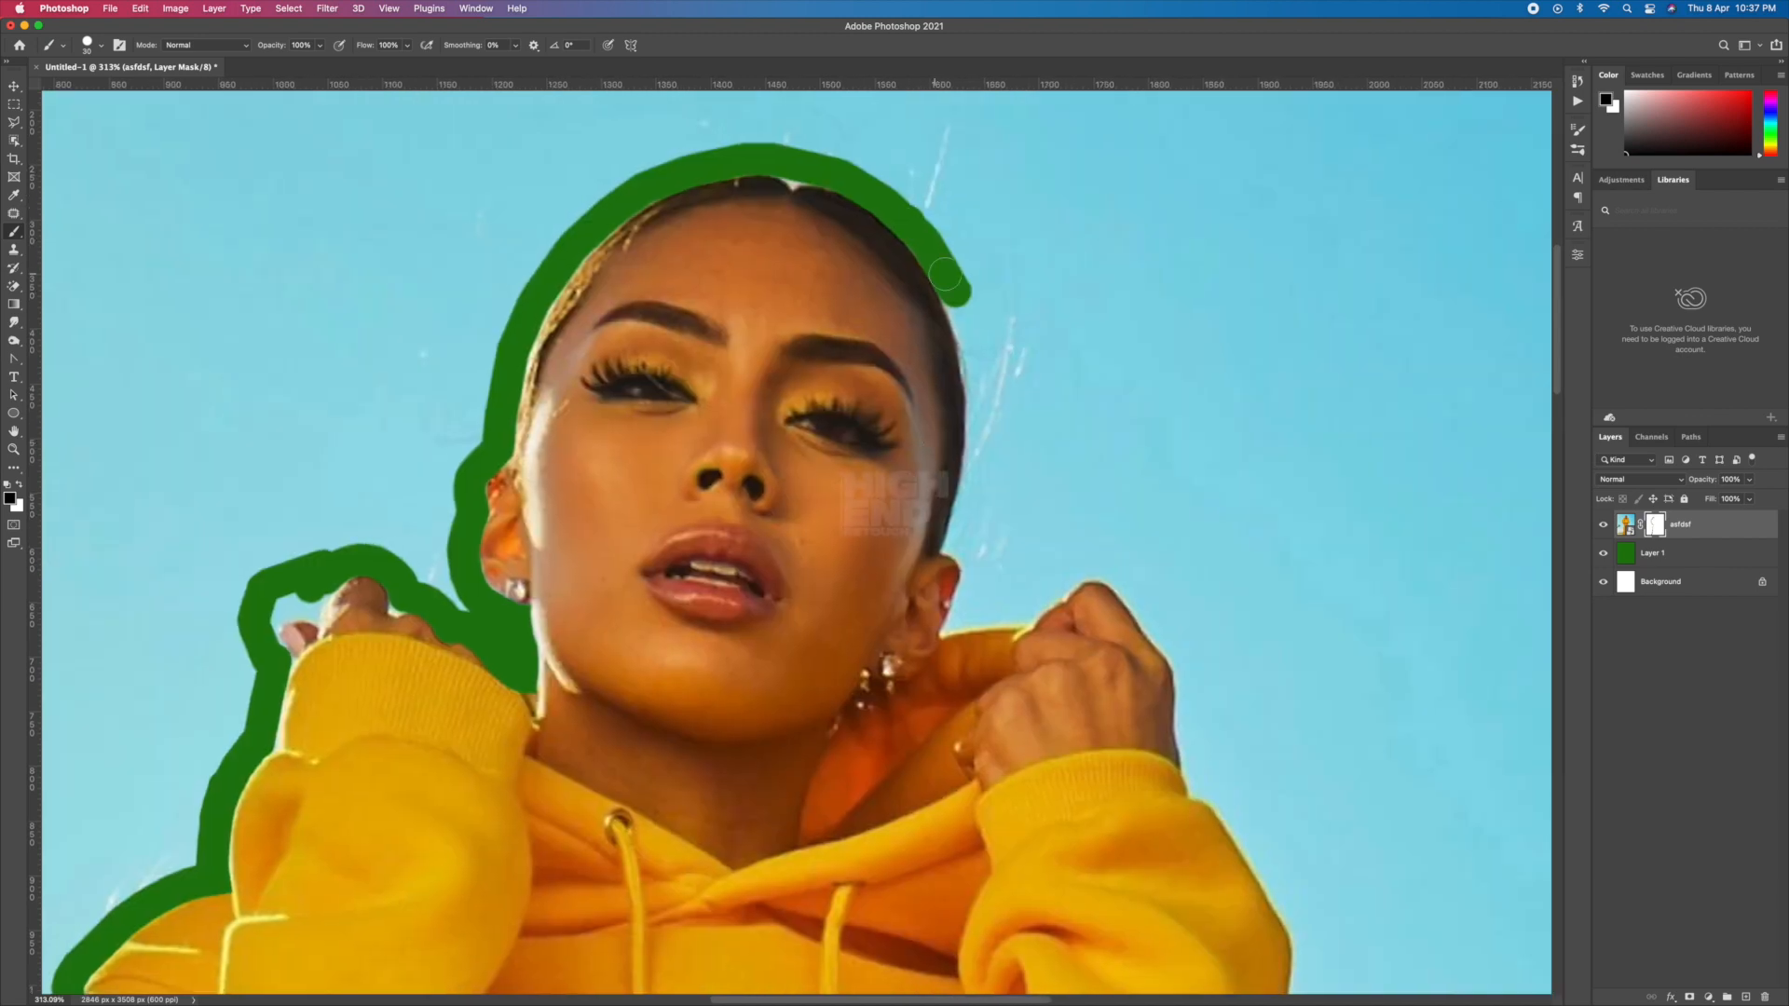
pyautogui.moveTo(976, 358)
pyautogui.mouseDown()
pyautogui.moveTo(974, 503)
pyautogui.moveTo(943, 568)
pyautogui.mouseUp()
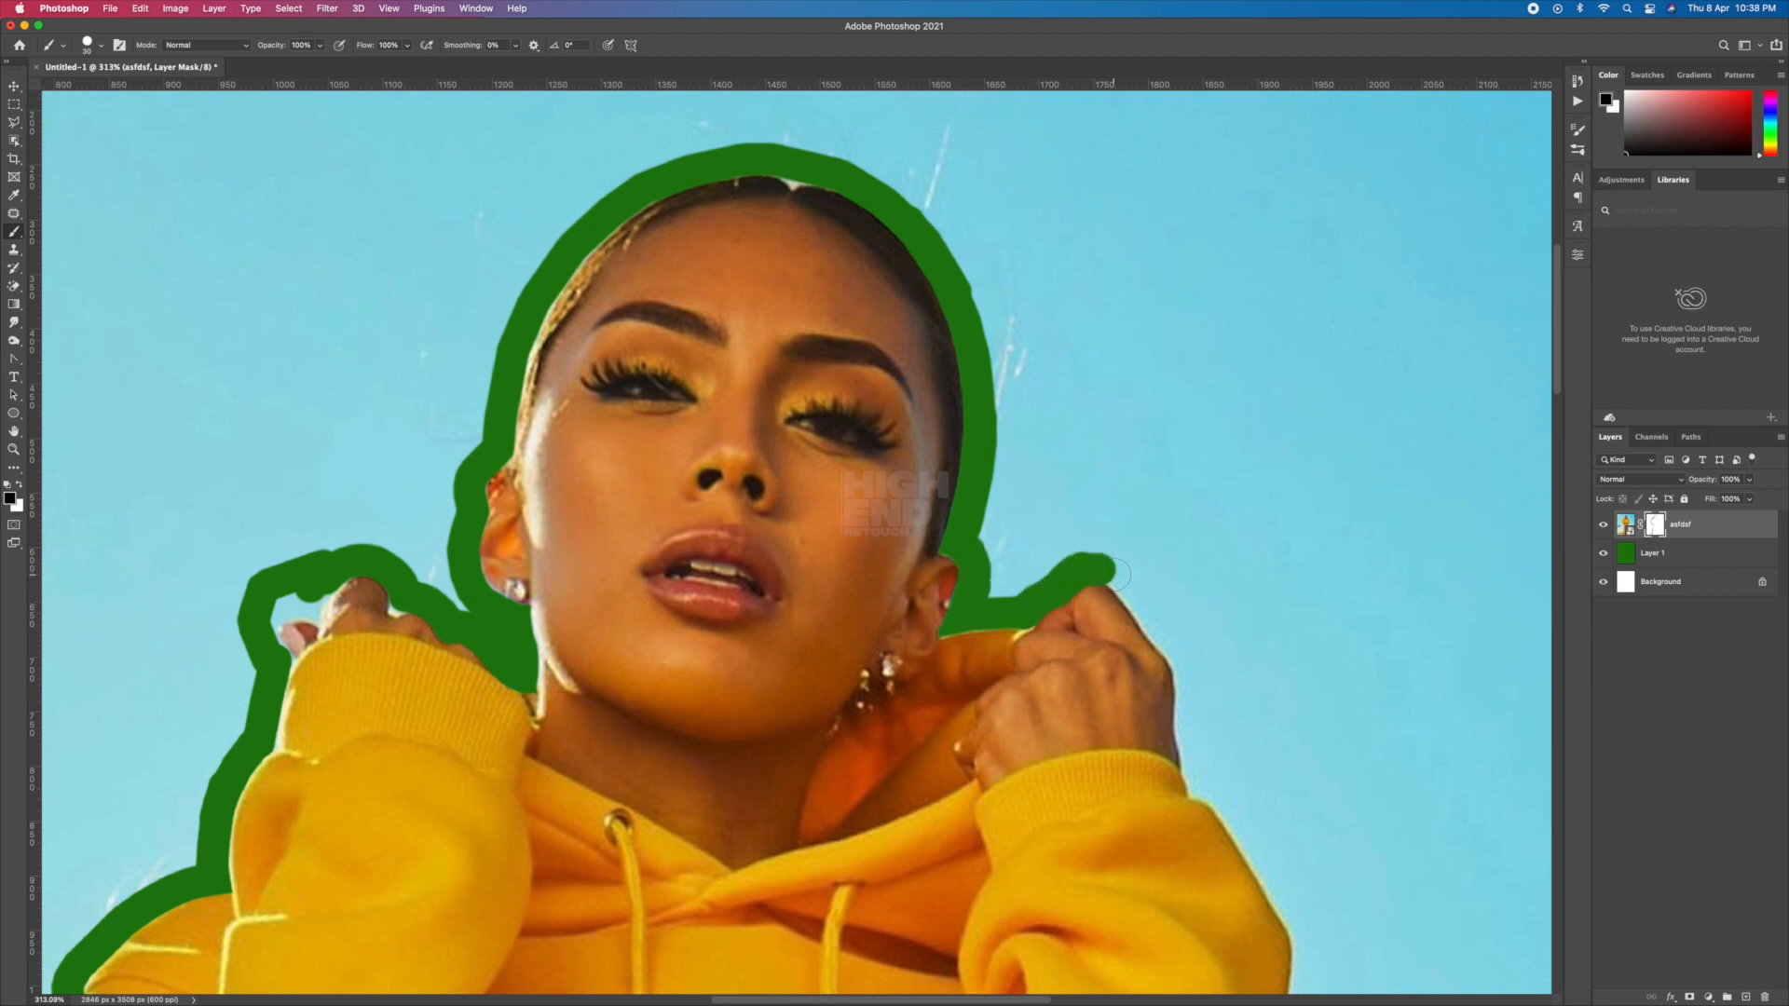
# Continue the mask outline around the raised hand, cuff and hoodie sleeve on the image's right side.
pyautogui.moveTo(1193, 741); pyautogui.dragTo(1009, 461)
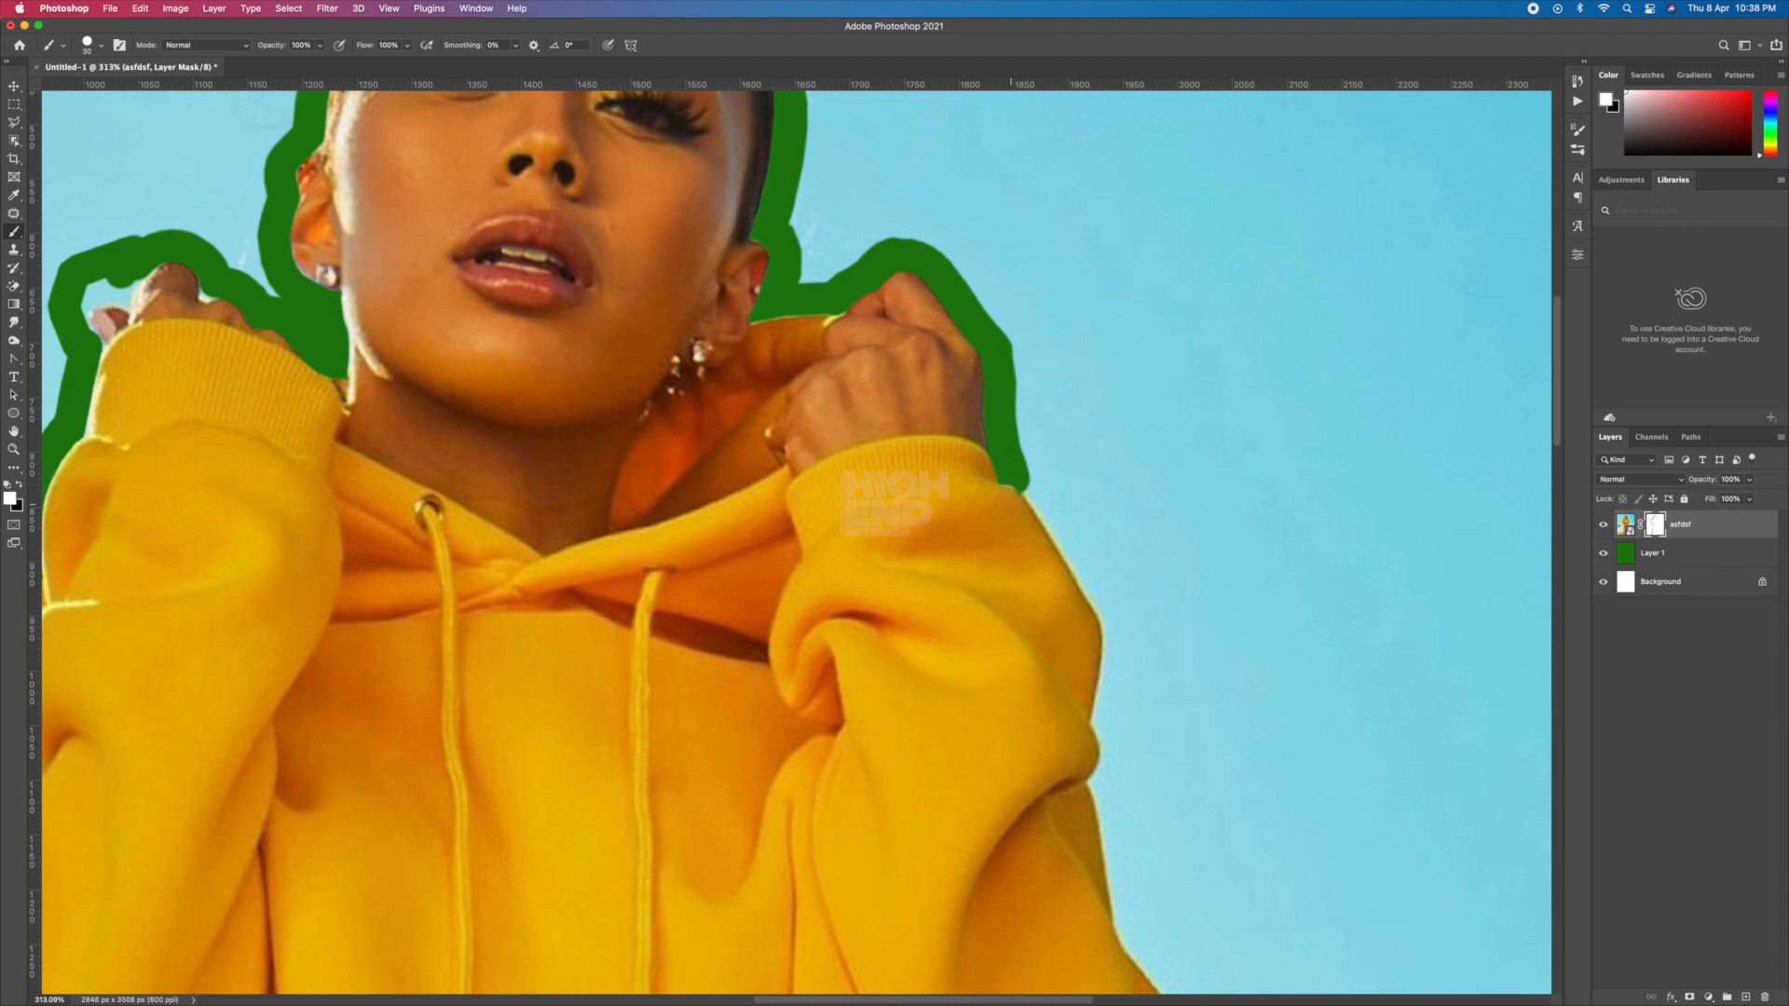
pyautogui.moveTo(1069, 547)
pyautogui.mouseDown()
pyautogui.moveTo(1118, 633)
pyautogui.moveTo(1108, 723)
pyautogui.mouseUp()
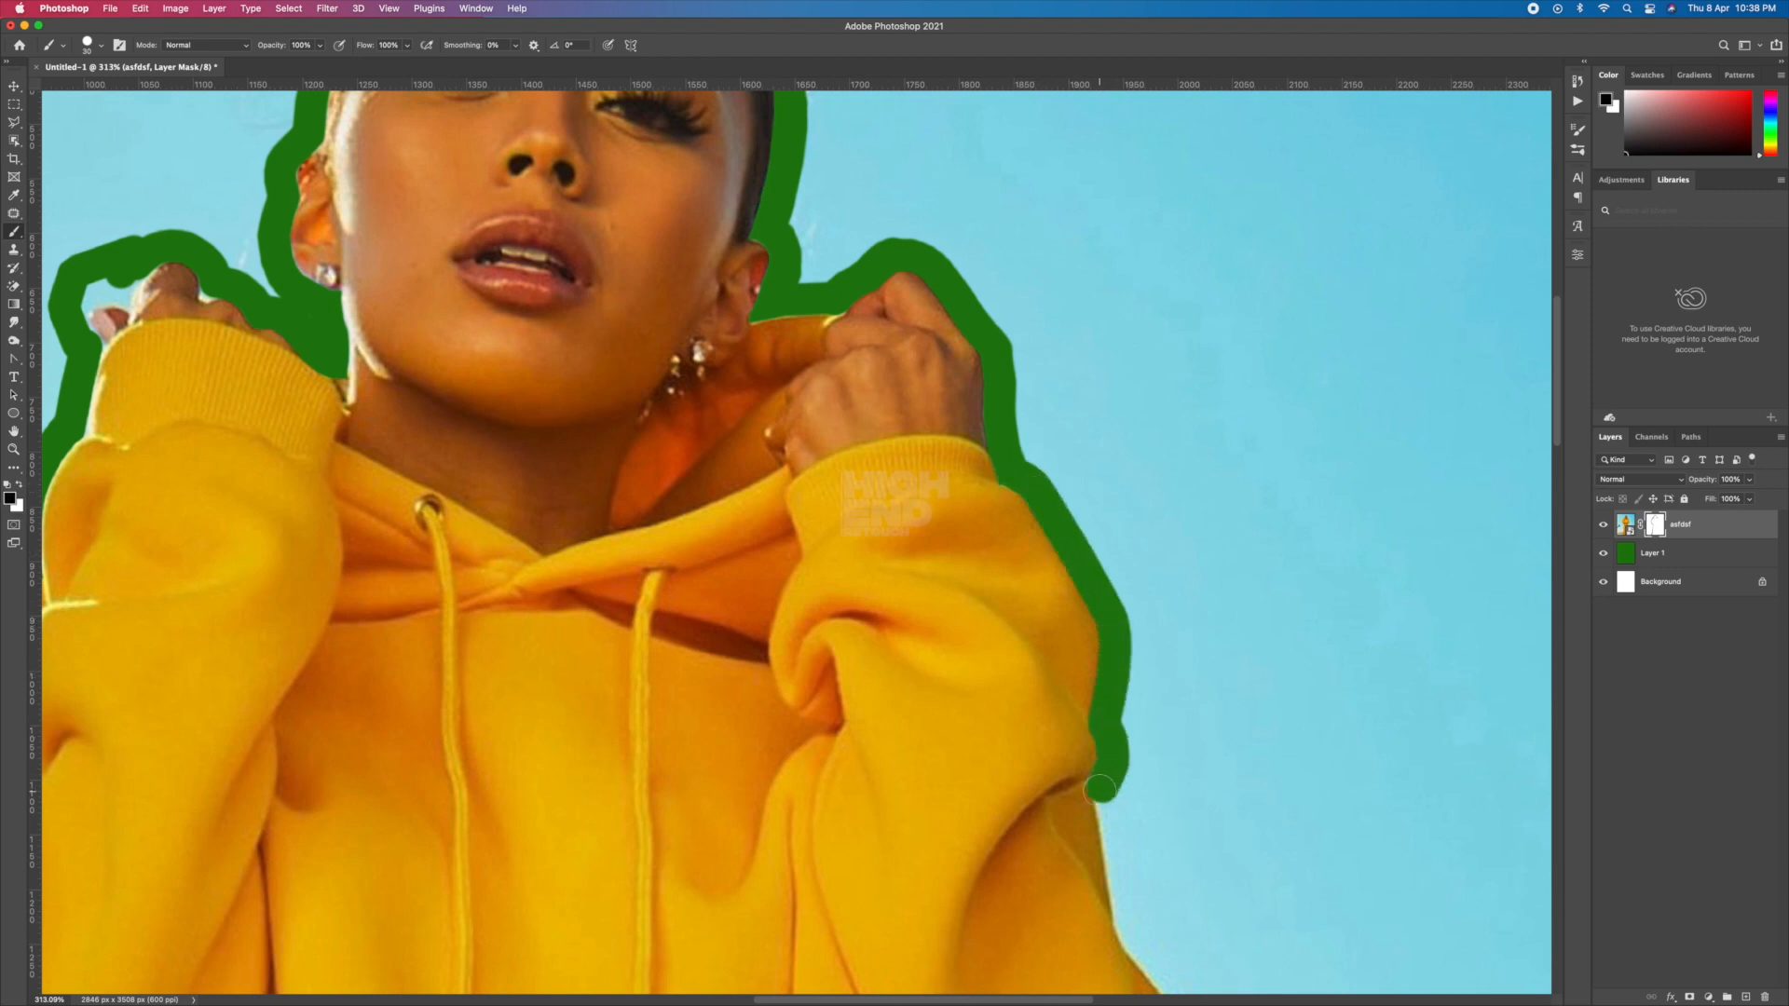
pyautogui.press('x')
pyautogui.moveTo(1100, 790)
pyautogui.mouseDown()
pyautogui.moveTo(1004, 449)
pyautogui.moveTo(1148, 738)
pyautogui.moveTo(1114, 876)
pyautogui.mouseUp()
pyautogui.moveTo(1111, 882)
pyautogui.mouseDown()
pyautogui.moveTo(1204, 307)
pyautogui.moveTo(1103, 431)
pyautogui.moveTo(959, 491)
pyautogui.mouseUp()
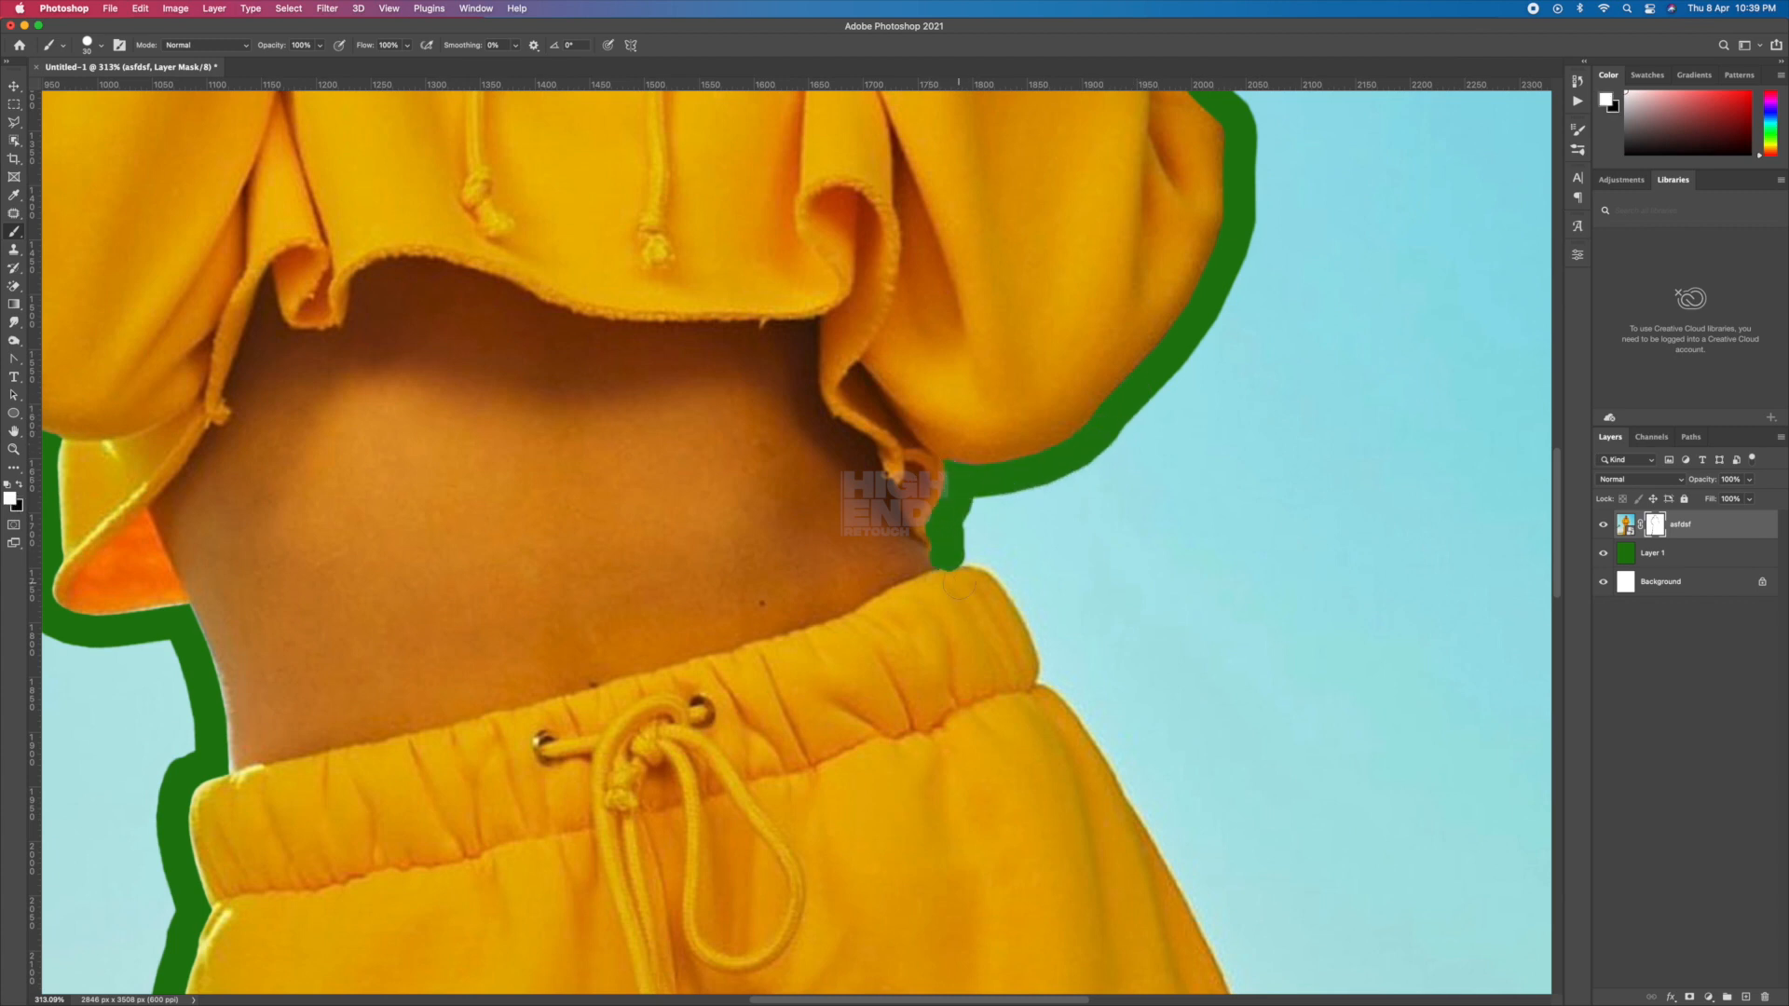
# Extend the mask outline from the bare waist along the waistband and hip on the image's right side.
pyautogui.press('x')
pyautogui.moveTo(966, 552)
pyautogui.mouseDown()
pyautogui.moveTo(1014, 578)
pyautogui.moveTo(1055, 666)
pyautogui.mouseUp()
pyautogui.moveTo(1074, 653)
pyautogui.mouseDown()
pyautogui.moveTo(902, 405)
pyautogui.moveTo(1107, 841)
pyautogui.mouseUp()
pyautogui.press('x')
pyautogui.press('x')
pyautogui.click(886, 426)
pyautogui.moveTo(1118, 885)
pyautogui.mouseDown()
pyautogui.moveTo(1059, 379)
pyautogui.moveTo(1104, 840)
pyautogui.mouseUp()
# Mask the background along the outer edge of the trouser leg on the image's right side.
pyautogui.moveTo(1116, 876); pyautogui.dragTo(1061, 398)
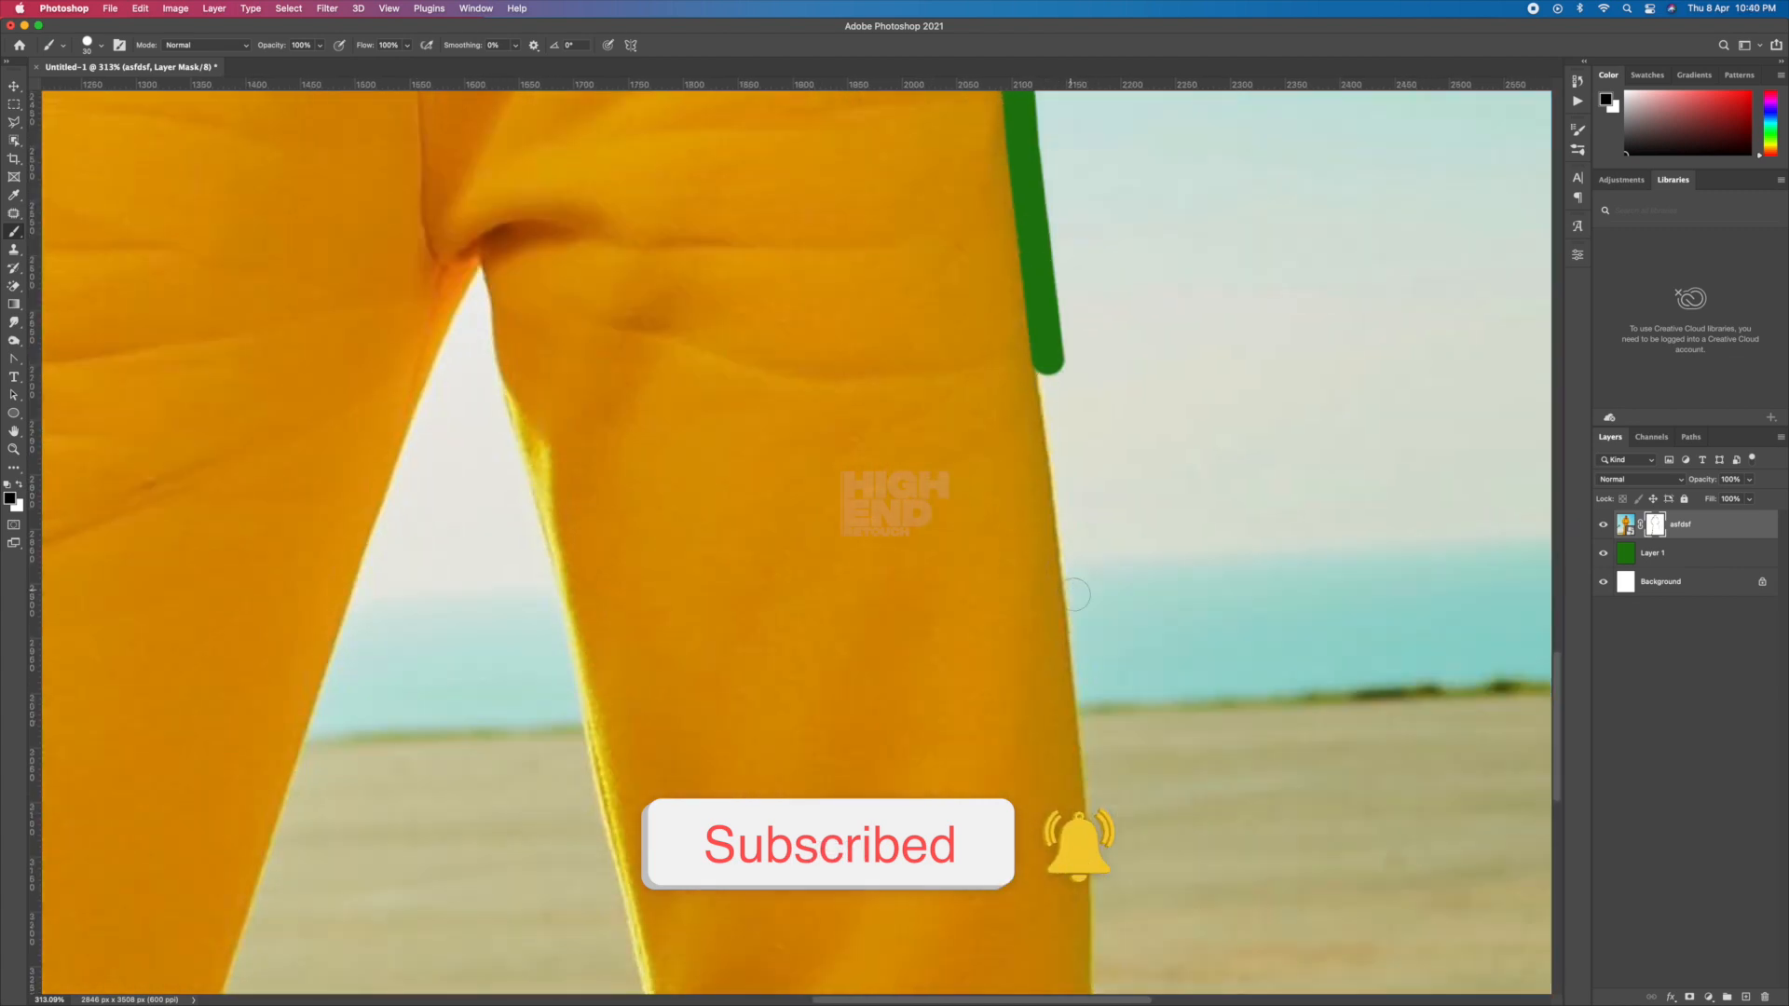
pyautogui.moveTo(1075, 595); pyautogui.dragTo(1102, 867)
pyautogui.moveTo(1105, 900); pyautogui.dragTo(1060, 236)
pyautogui.moveTo(1057, 219); pyautogui.dragTo(1052, 548)
# Mask the inner edge of the image's right trouser leg up to the crotch.
pyautogui.moveTo(621, 588)
pyautogui.mouseDown()
pyautogui.moveTo(618, 466)
pyautogui.moveTo(652, 680)
pyautogui.mouseUp()
pyautogui.moveTo(654, 688)
pyautogui.mouseDown()
pyautogui.moveTo(577, 348)
pyautogui.moveTo(643, 619)
pyautogui.mouseUp()
pyautogui.moveTo(647, 629); pyautogui.dragTo(602, 414)
pyautogui.moveTo(571, 328); pyautogui.dragTo(615, 752)
pyautogui.moveTo(652, 829); pyautogui.dragTo(592, 598)
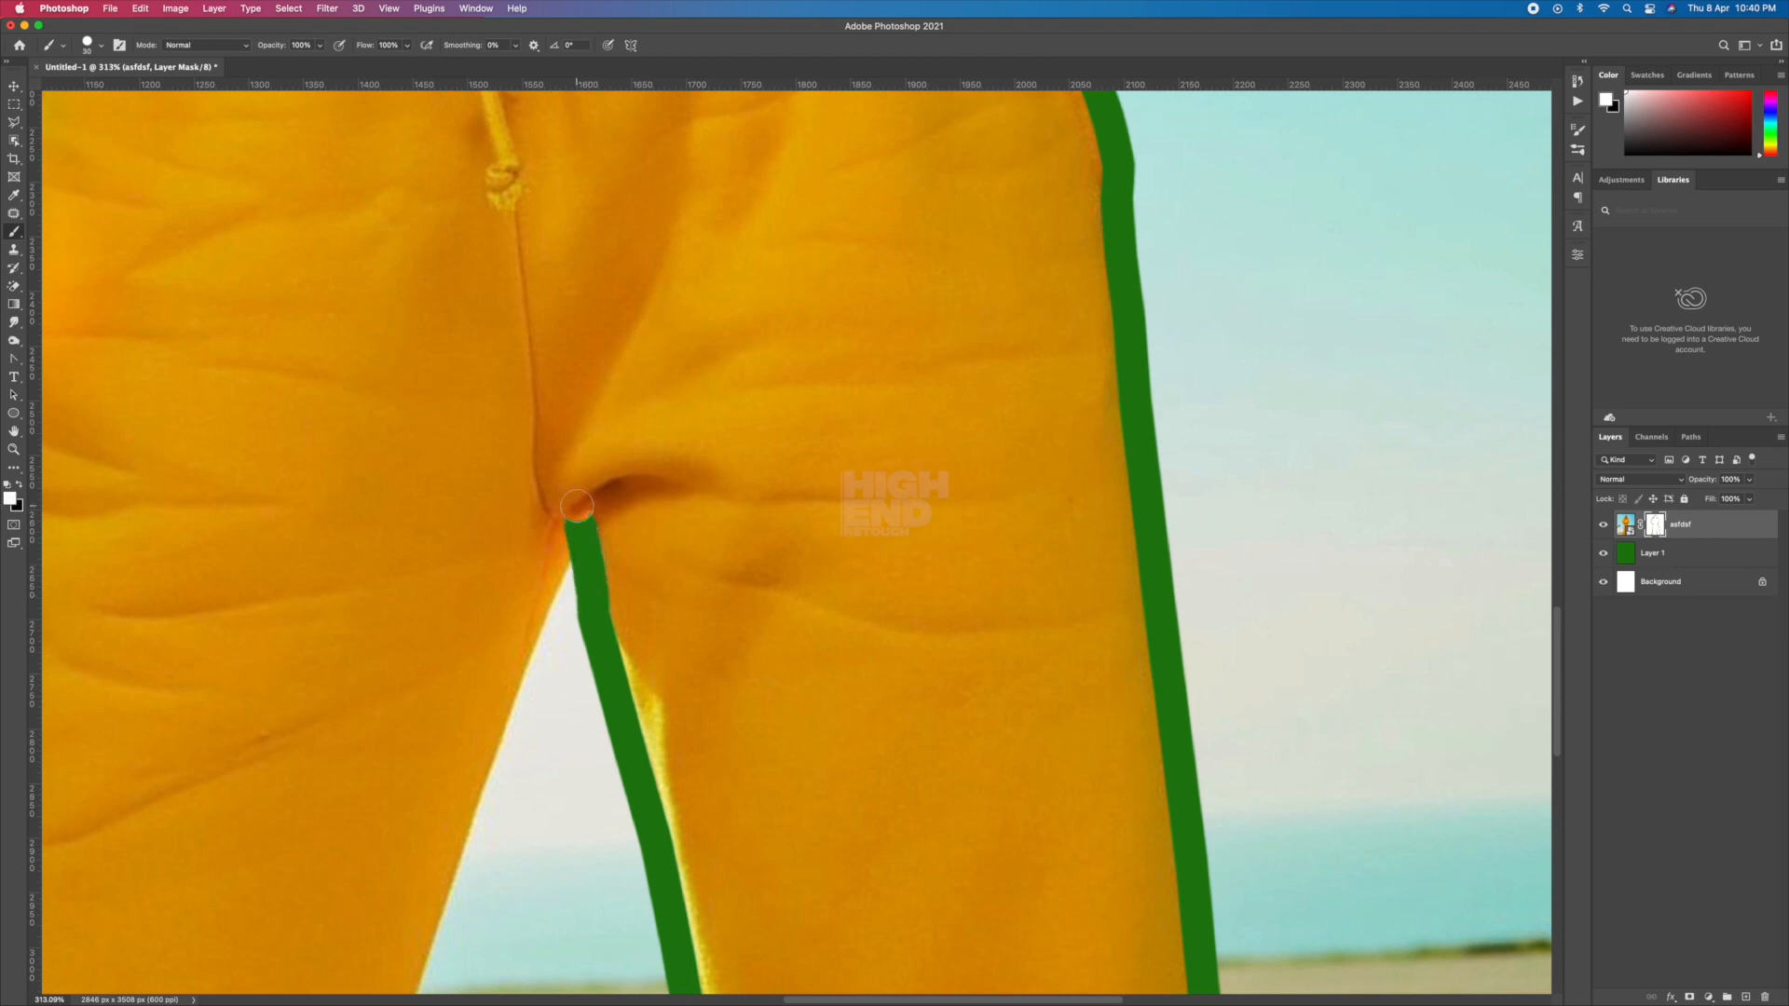
# Mask the inner edge of the image's left trouser leg from the crotch down to the photo's lower border.
pyautogui.keyDown('shift'); pyautogui.click(549, 656); pyautogui.keyUp('shift')
pyautogui.moveTo(549, 656); pyautogui.dragTo(680, 402)
pyautogui.keyDown('shift'); pyautogui.click(547, 799); pyautogui.keyUp('shift')
pyautogui.moveTo(494, 960); pyautogui.dragTo(647, 423)
pyautogui.keyDown('shift'); pyautogui.click(564, 677); pyautogui.keyUp('shift')
pyautogui.scroll(-5, 595, 734)
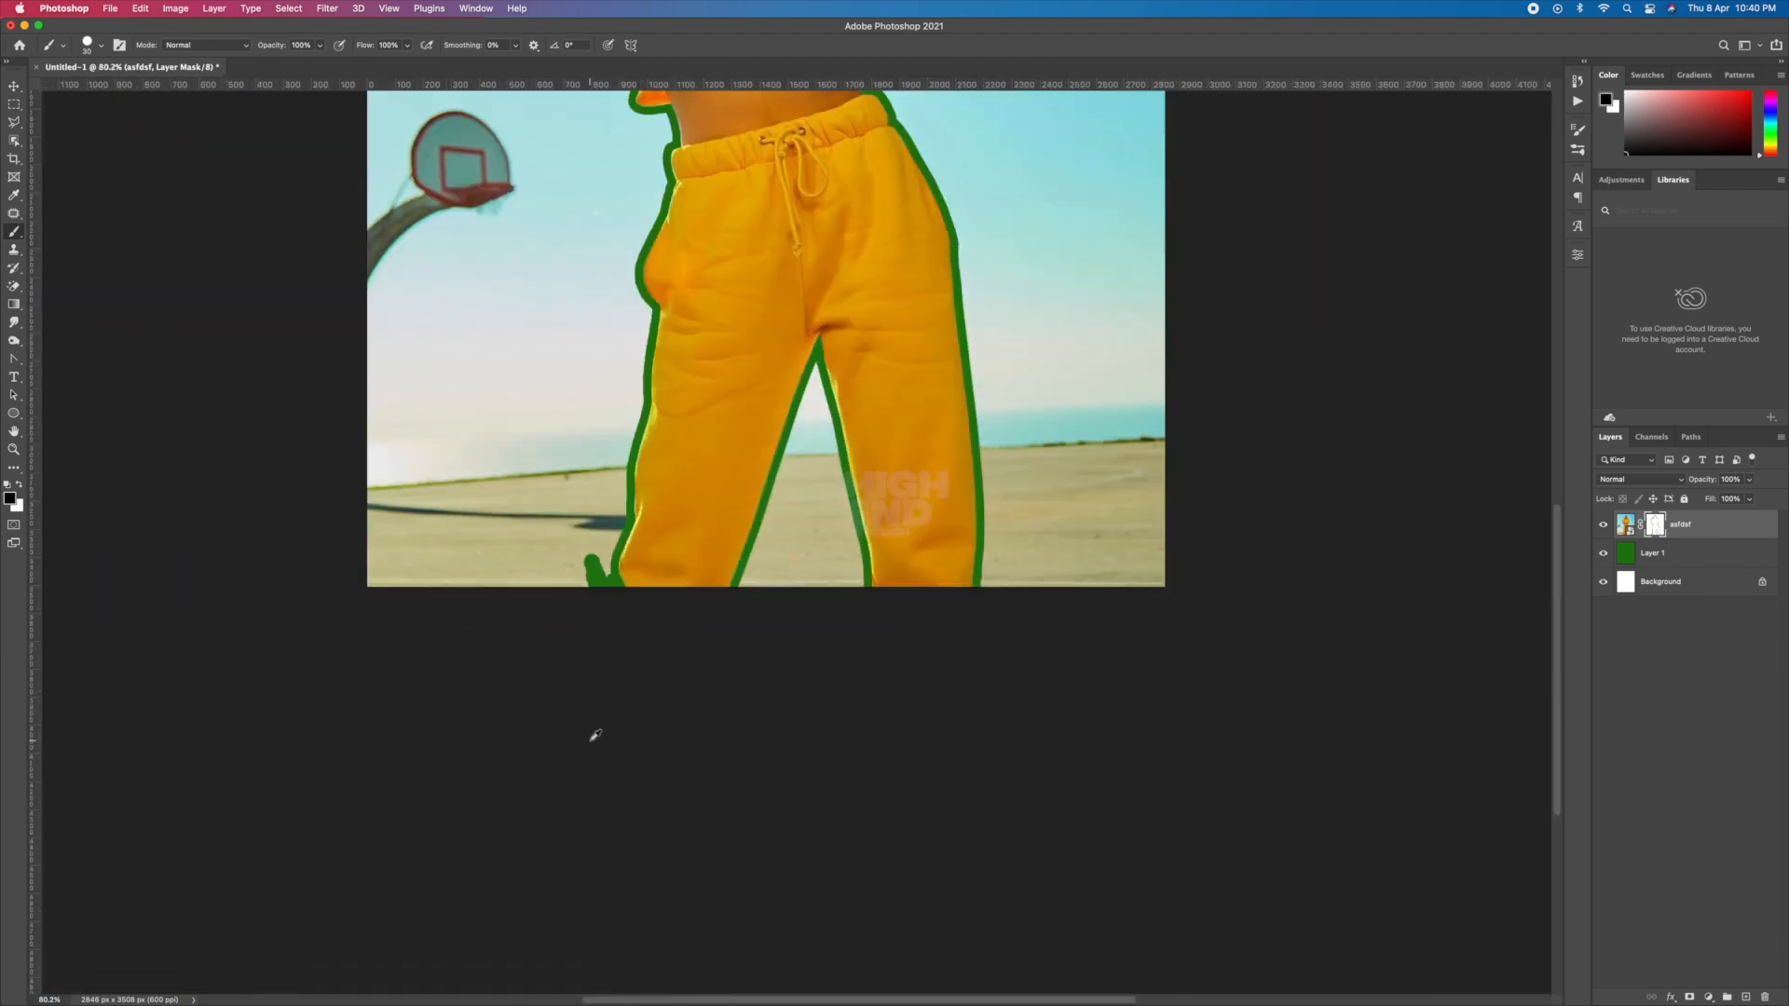
# Trace a Polygonal Lasso selection around the whole figure, staying inside the painted green outline.
pyautogui.scroll(4, 594, 734)
pyautogui.press('l')
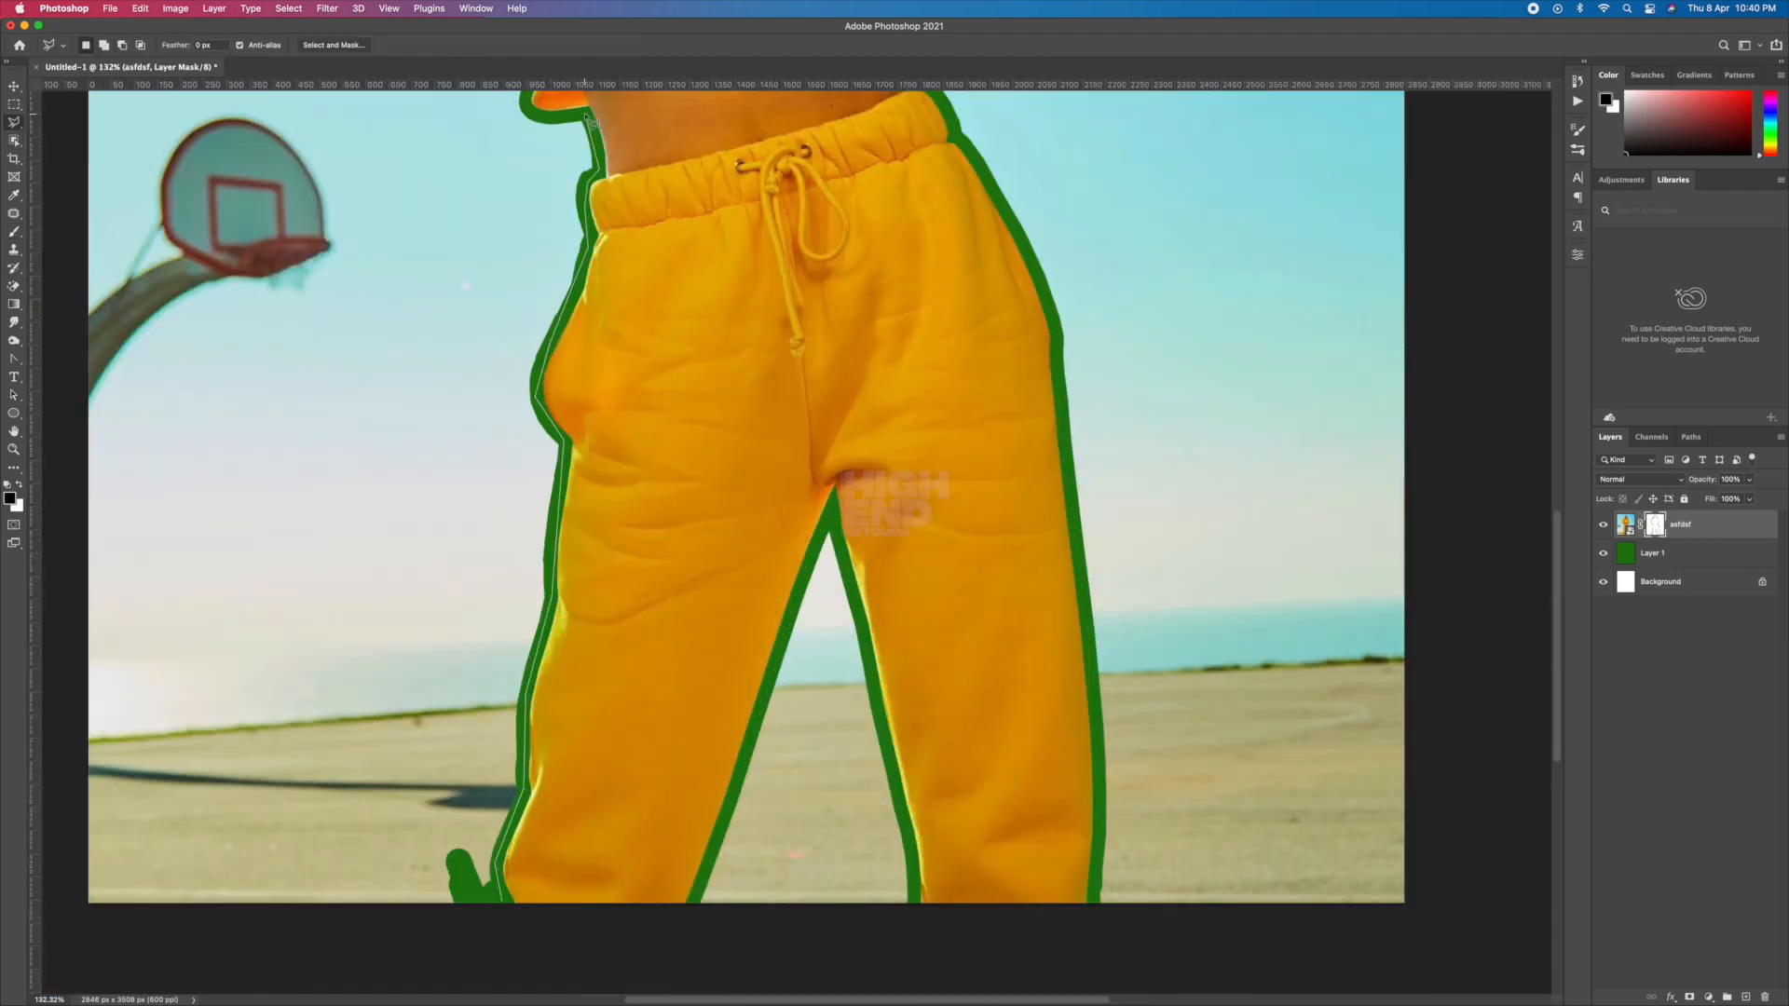
pyautogui.scroll(5, 586, 114)
pyautogui.click(533, 297)
pyautogui.click(448, 141)
pyautogui.scroll(5, 448, 142)
pyautogui.scroll(4, 445, 190)
pyautogui.click(523, 203)
pyautogui.click(551, 116)
pyautogui.scroll(6, 544, 99)
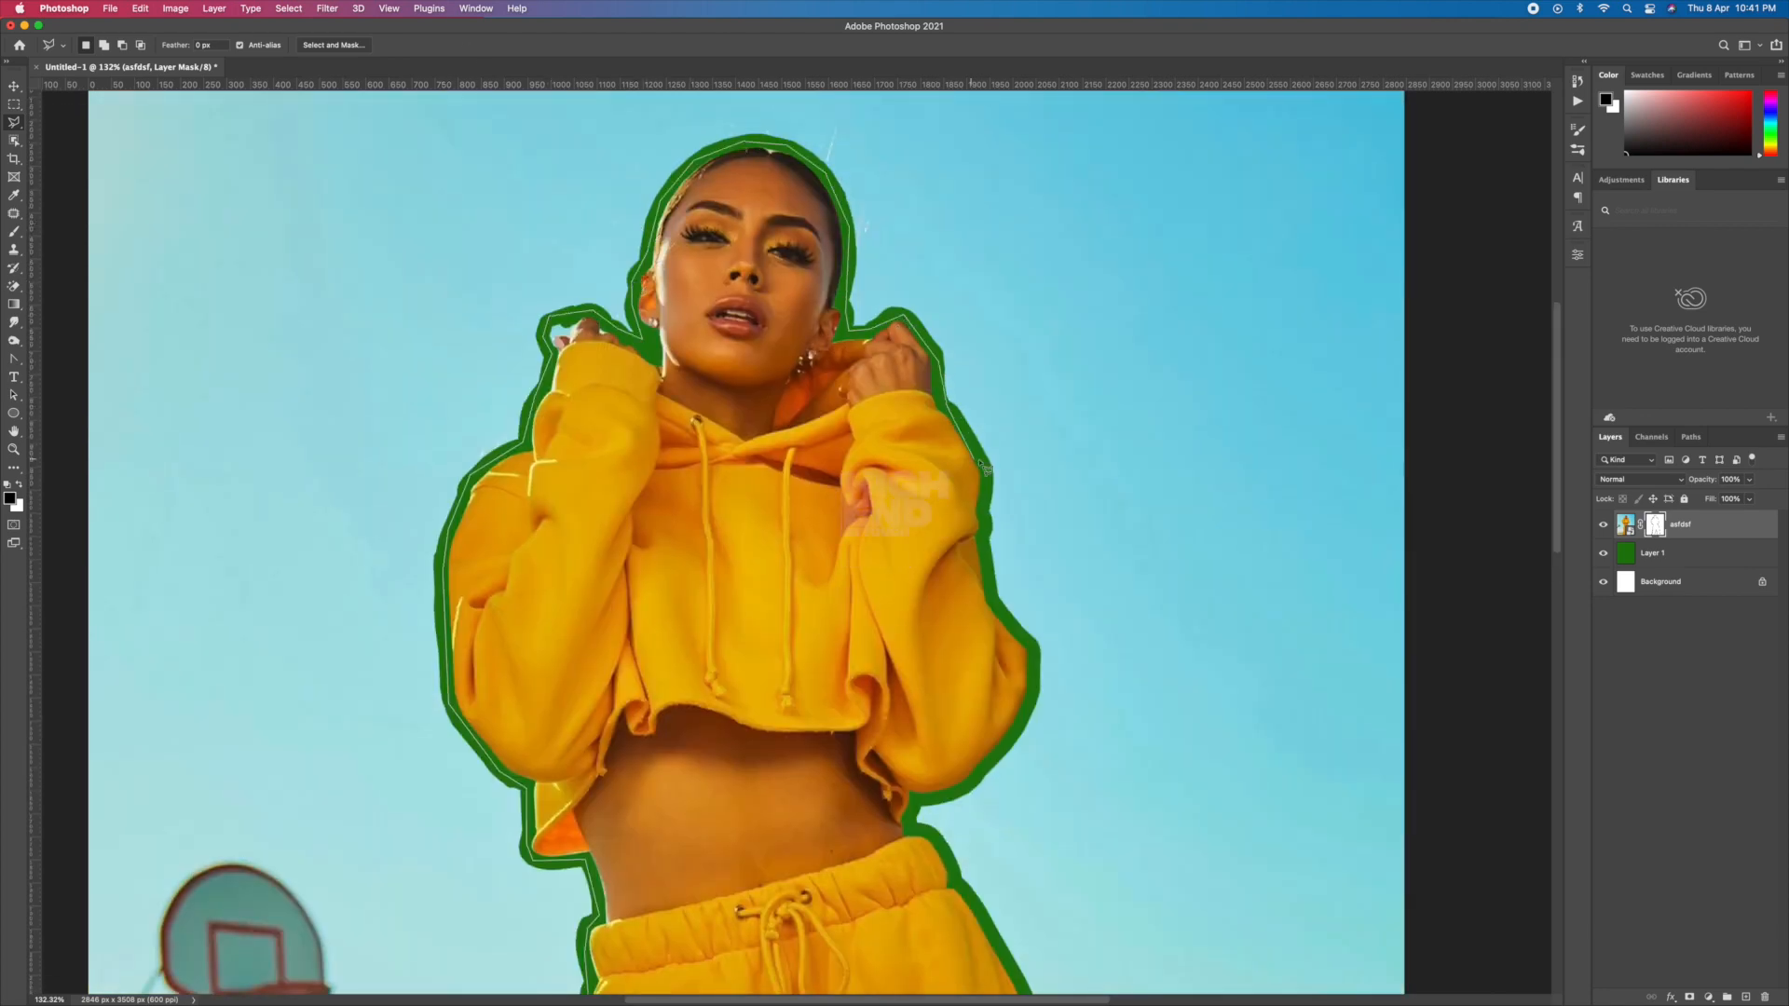
pyautogui.scroll(-15, 911, 824)
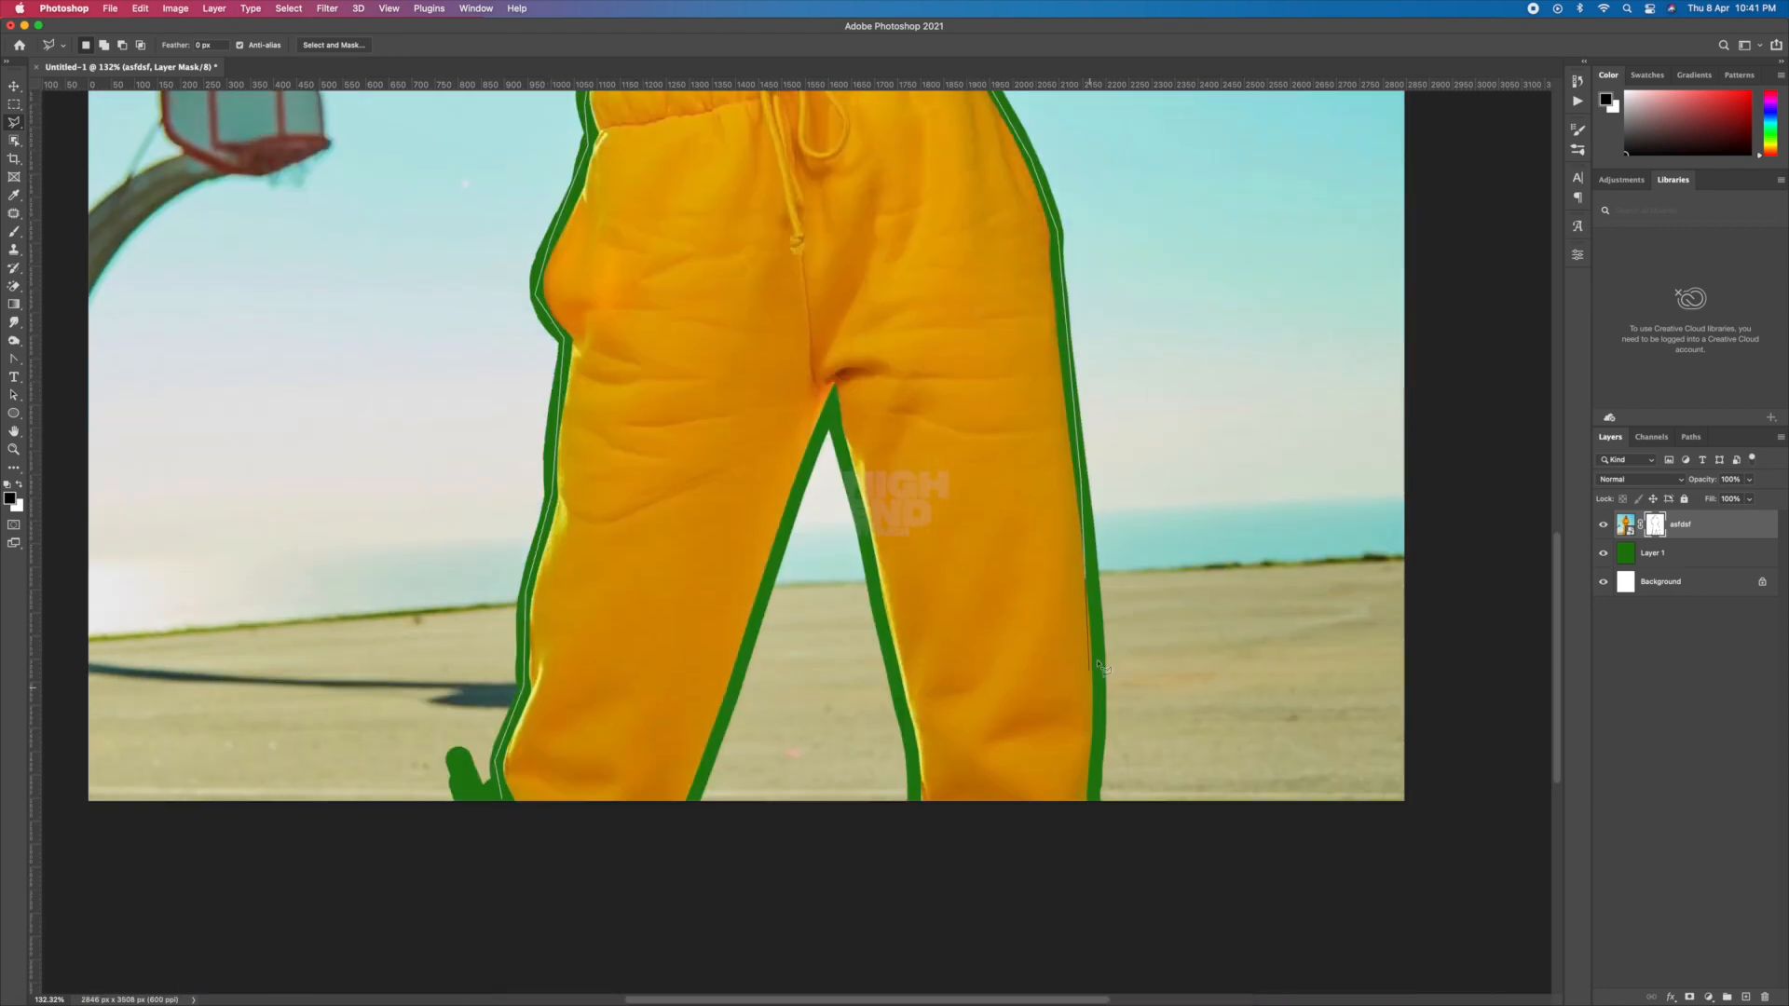
pyautogui.scroll(-5, 688, 832)
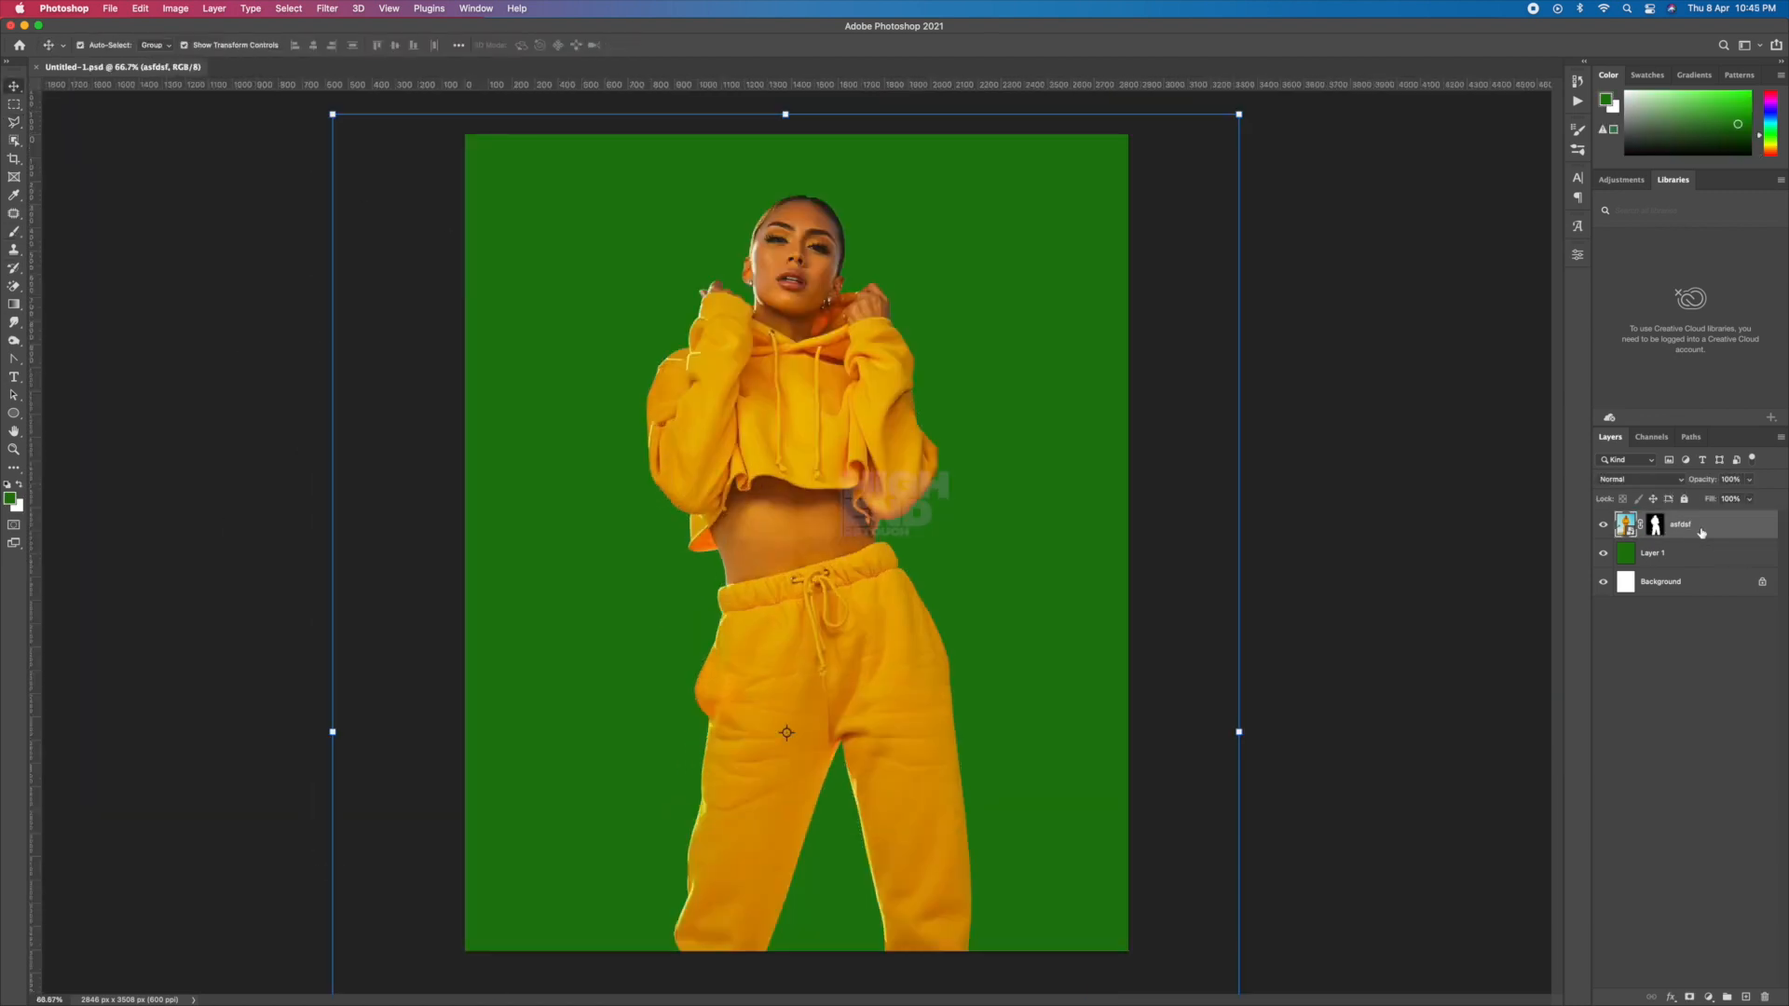
# Duplicate the asfdsf cut-out layer and start blending the facial skin in asfdsf.jpg with the Mixer Brush.
pyautogui.hotkey('ctrl', 'j')
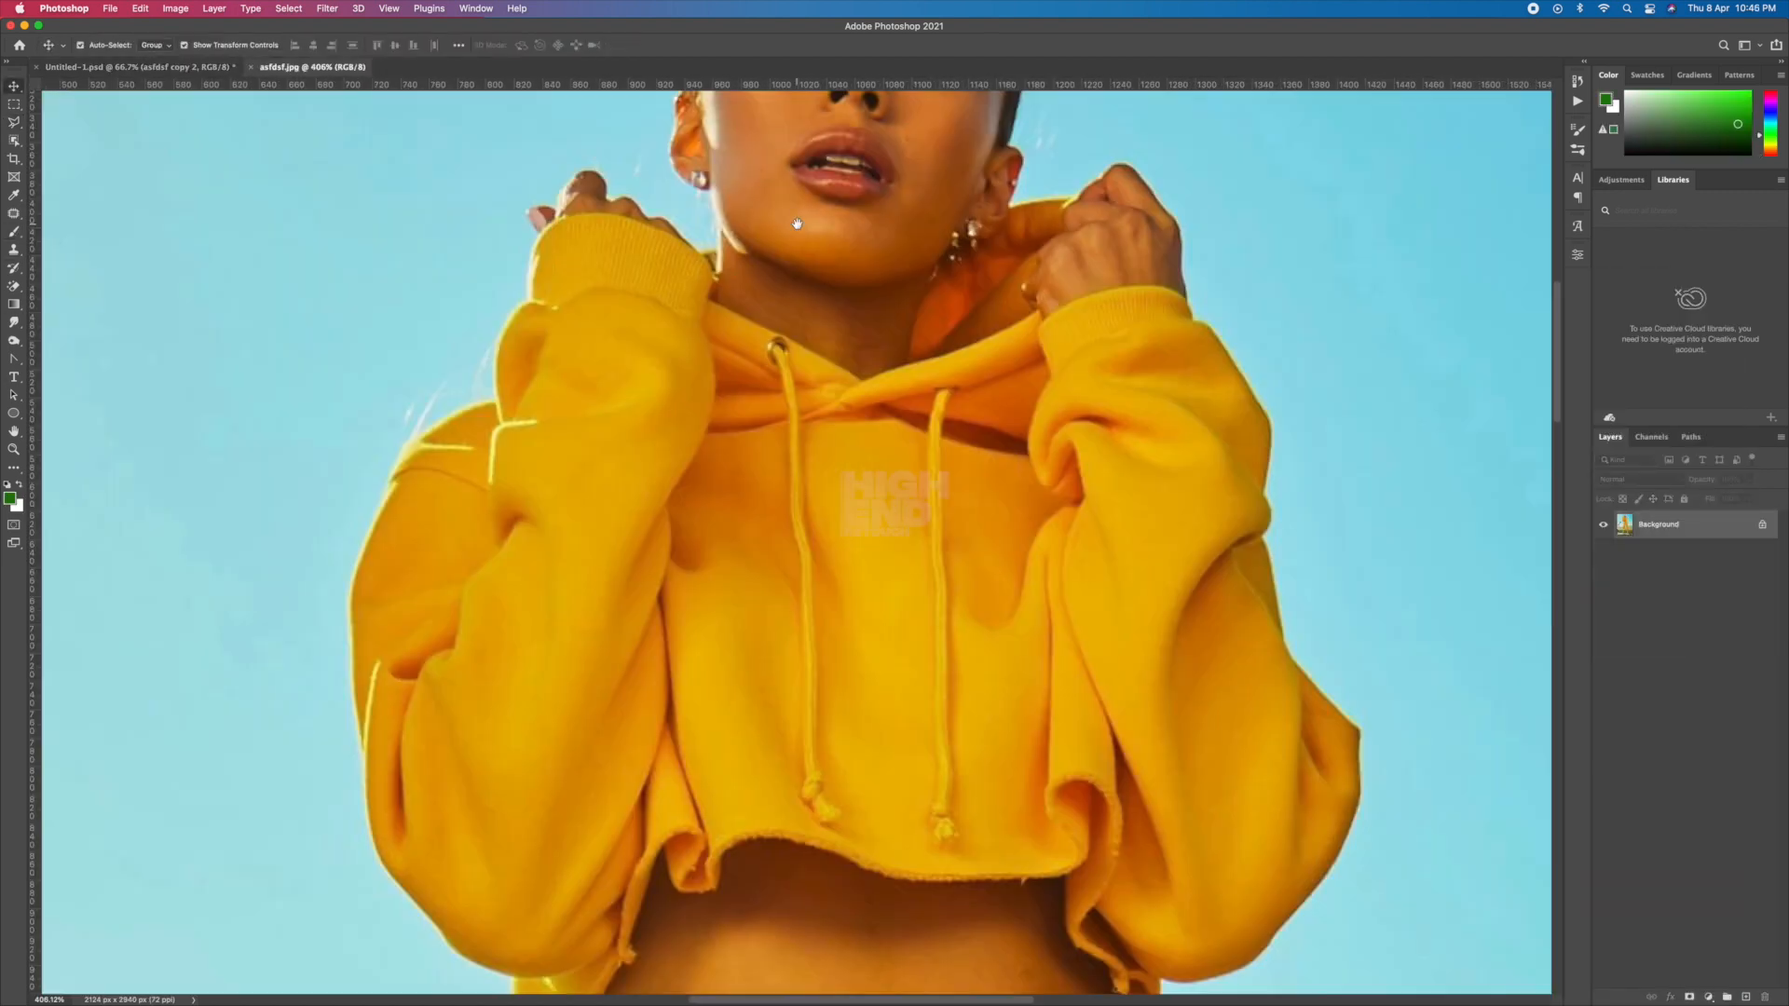
pyautogui.rightClick(789, 506)
pyautogui.press('Escape')
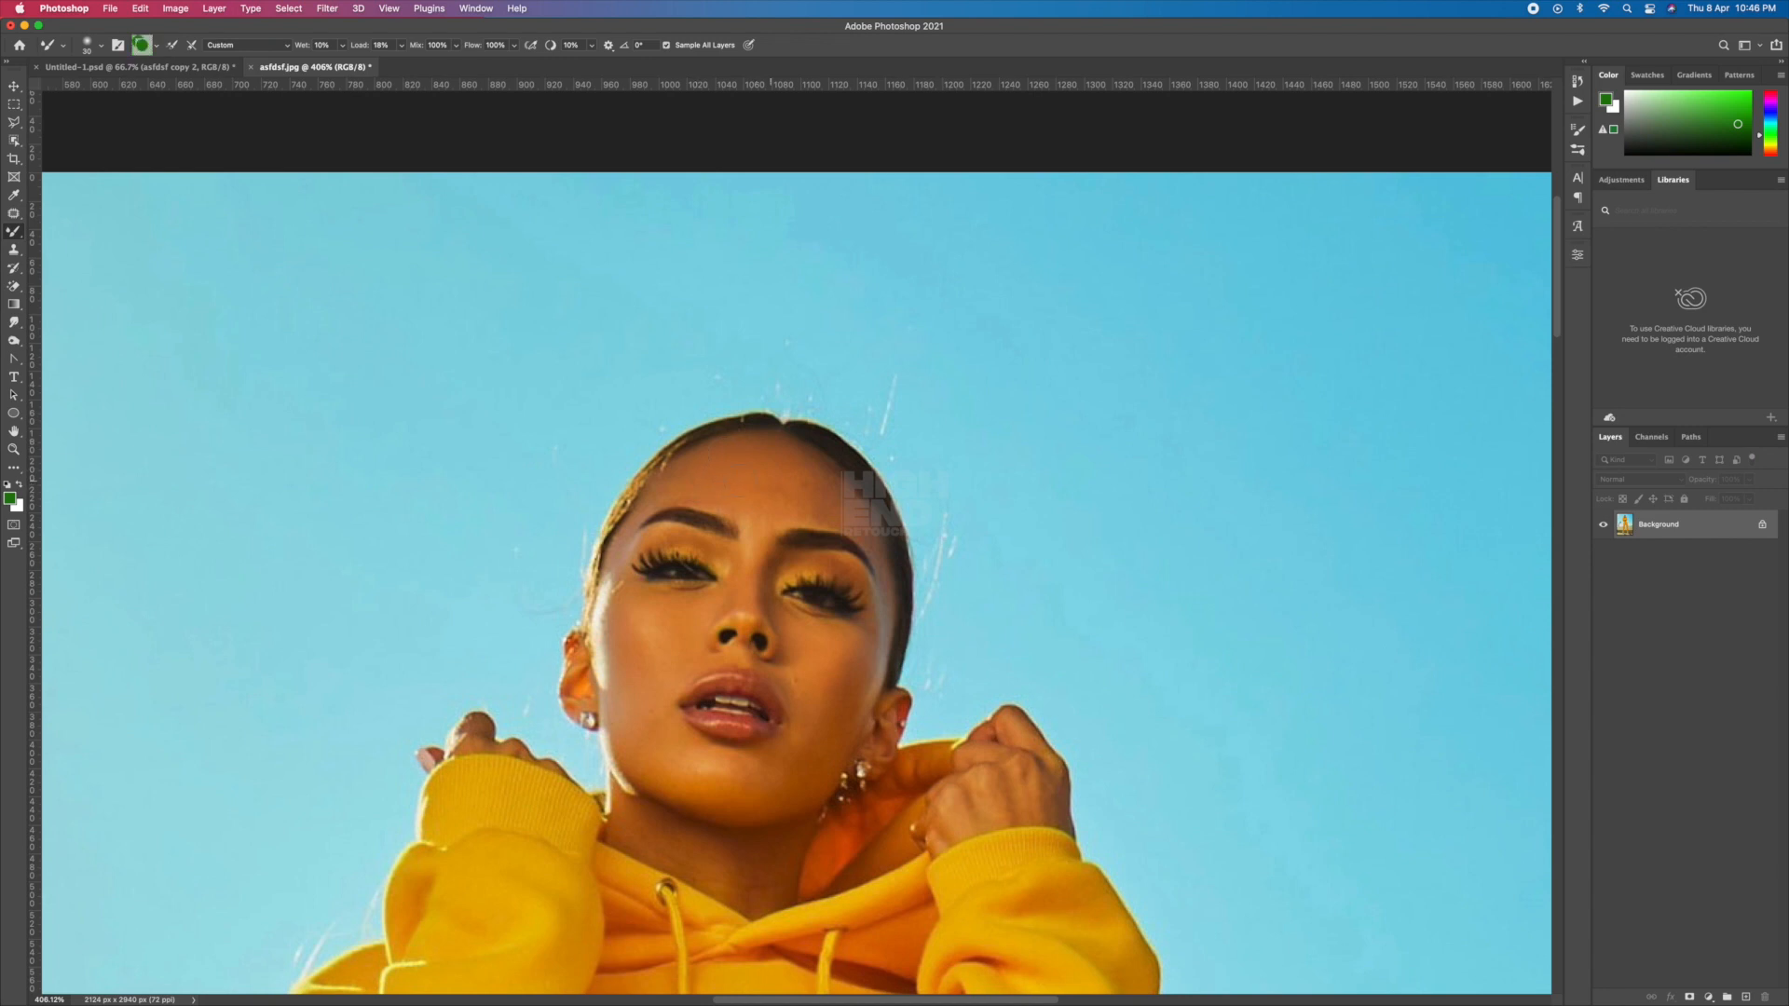
pyautogui.scroll(5, 730, 491)
pyautogui.moveTo(730, 491); pyautogui.dragTo(650, 508)
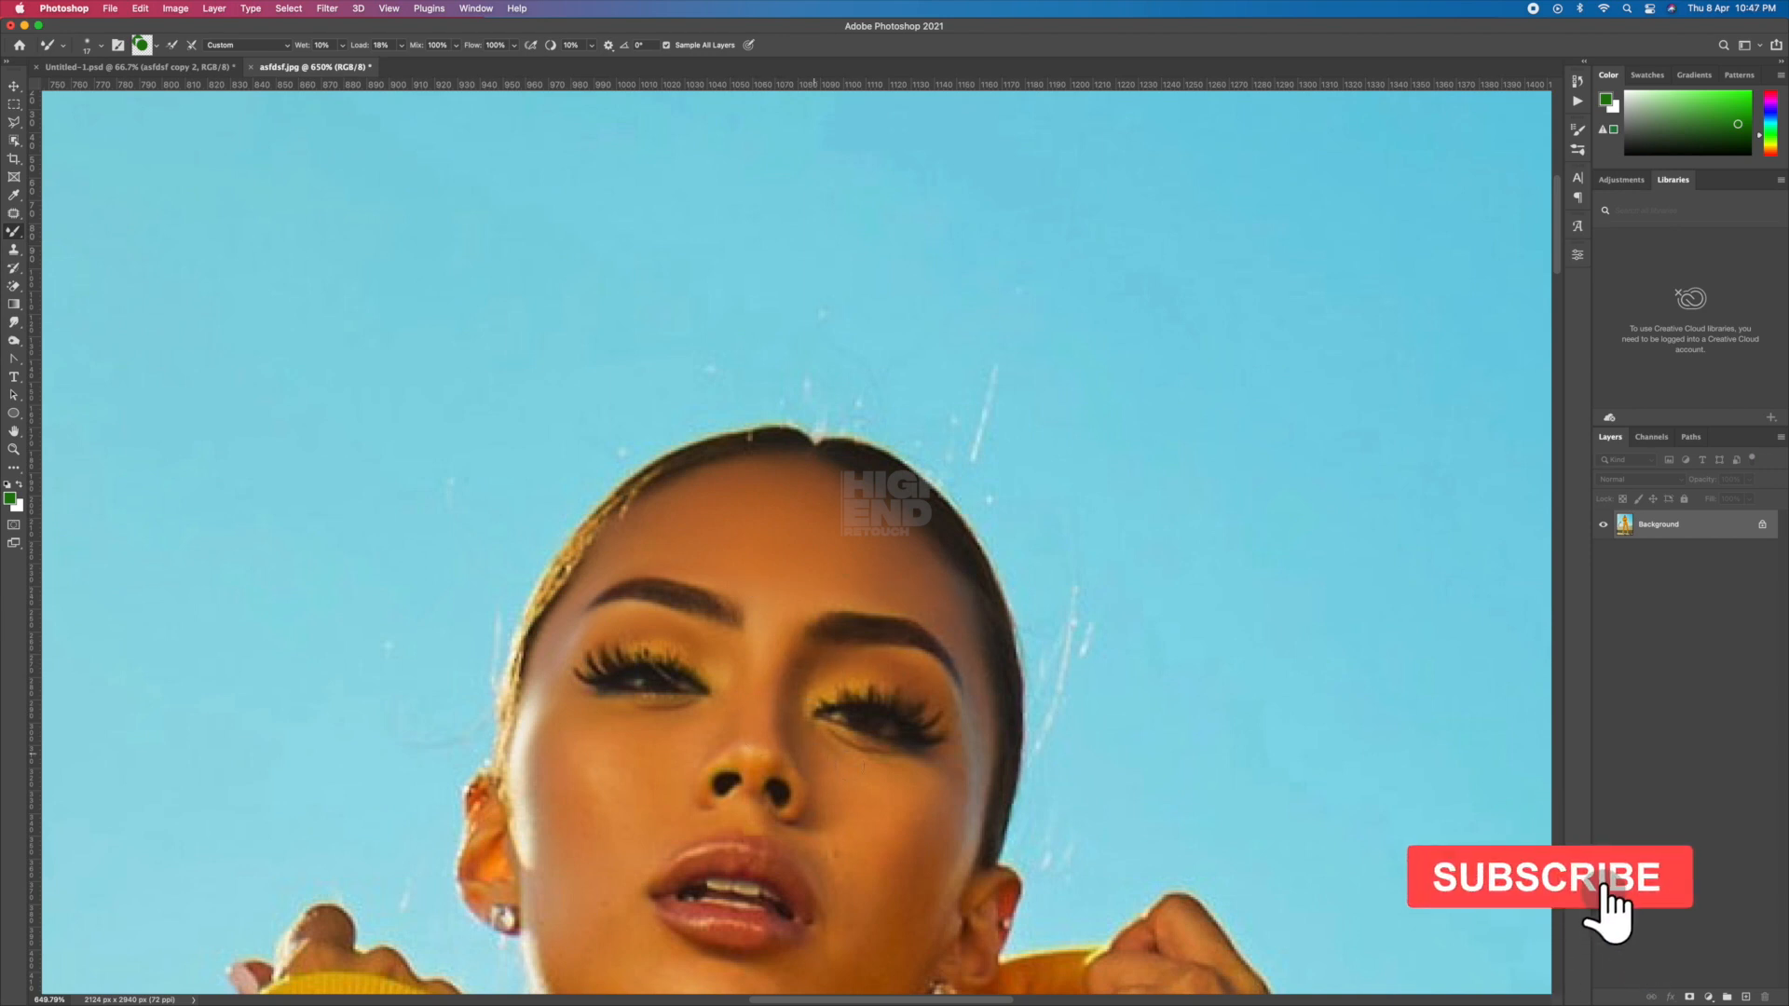
# Smooth the facial skin with the soft Mixer Brush, changing the brush size to suit each area.
pyautogui.scroll(-3, 797, 541)
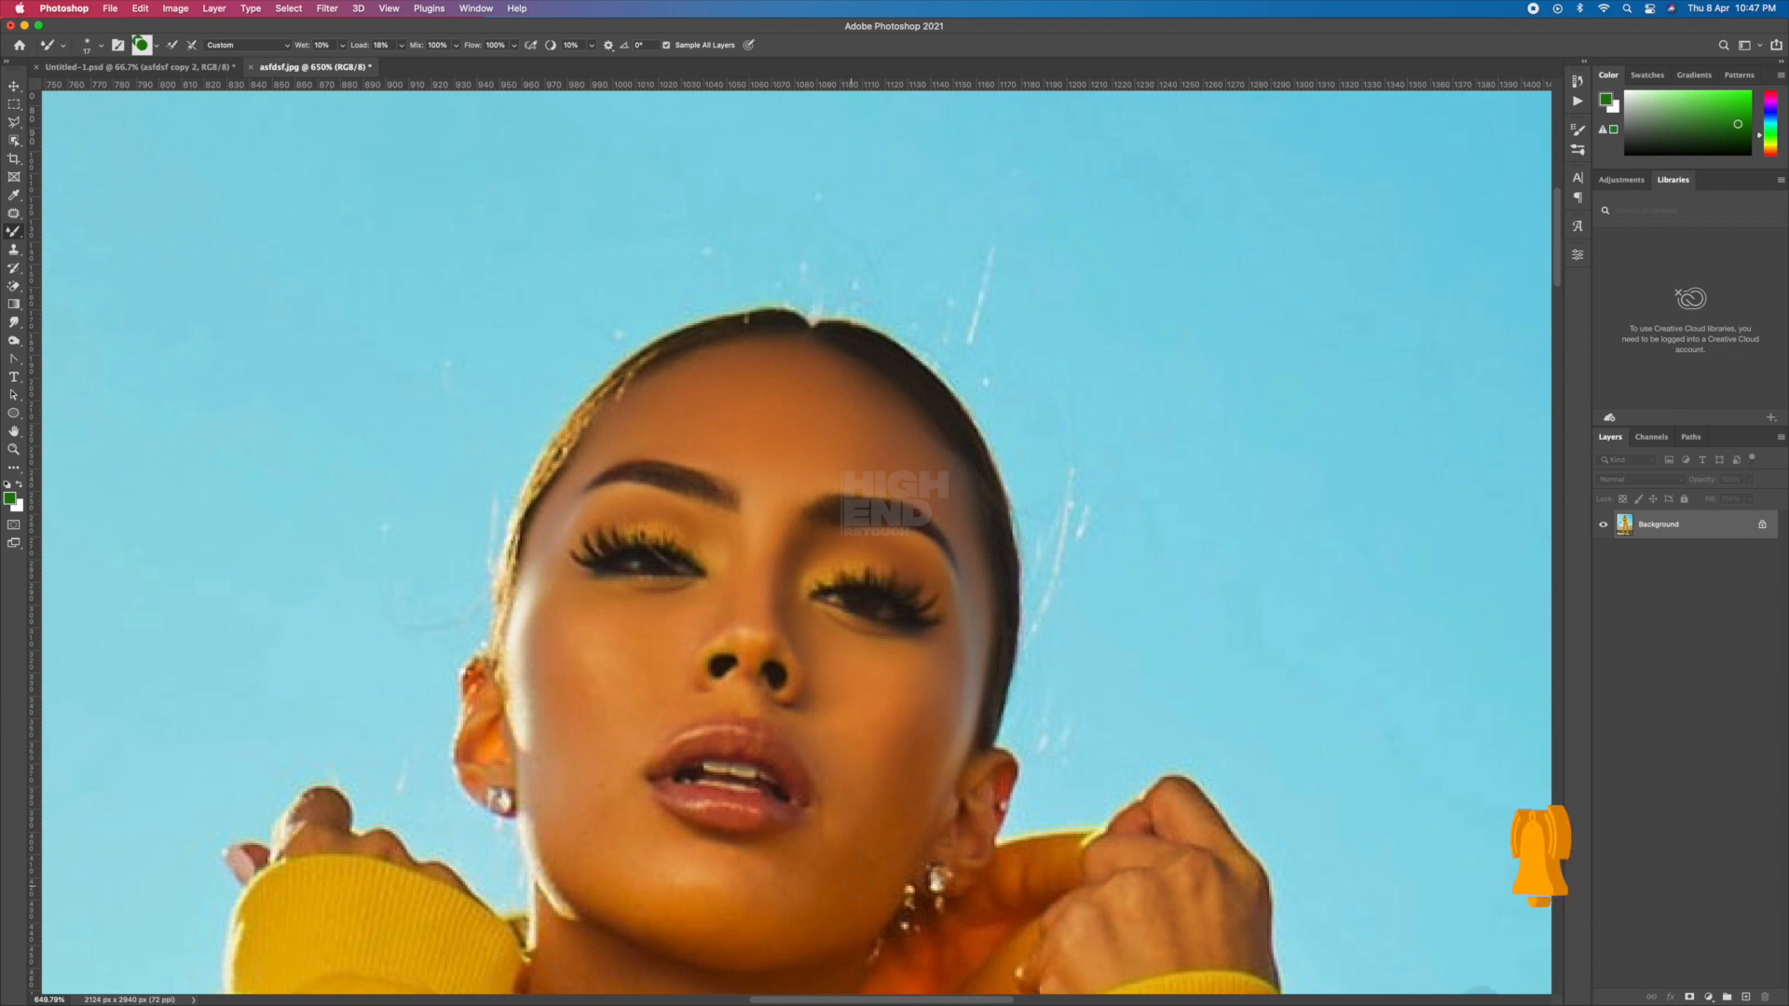
pyautogui.rightClick(843, 734)
pyautogui.moveTo(921, 567); pyautogui.dragTo(933, 566)
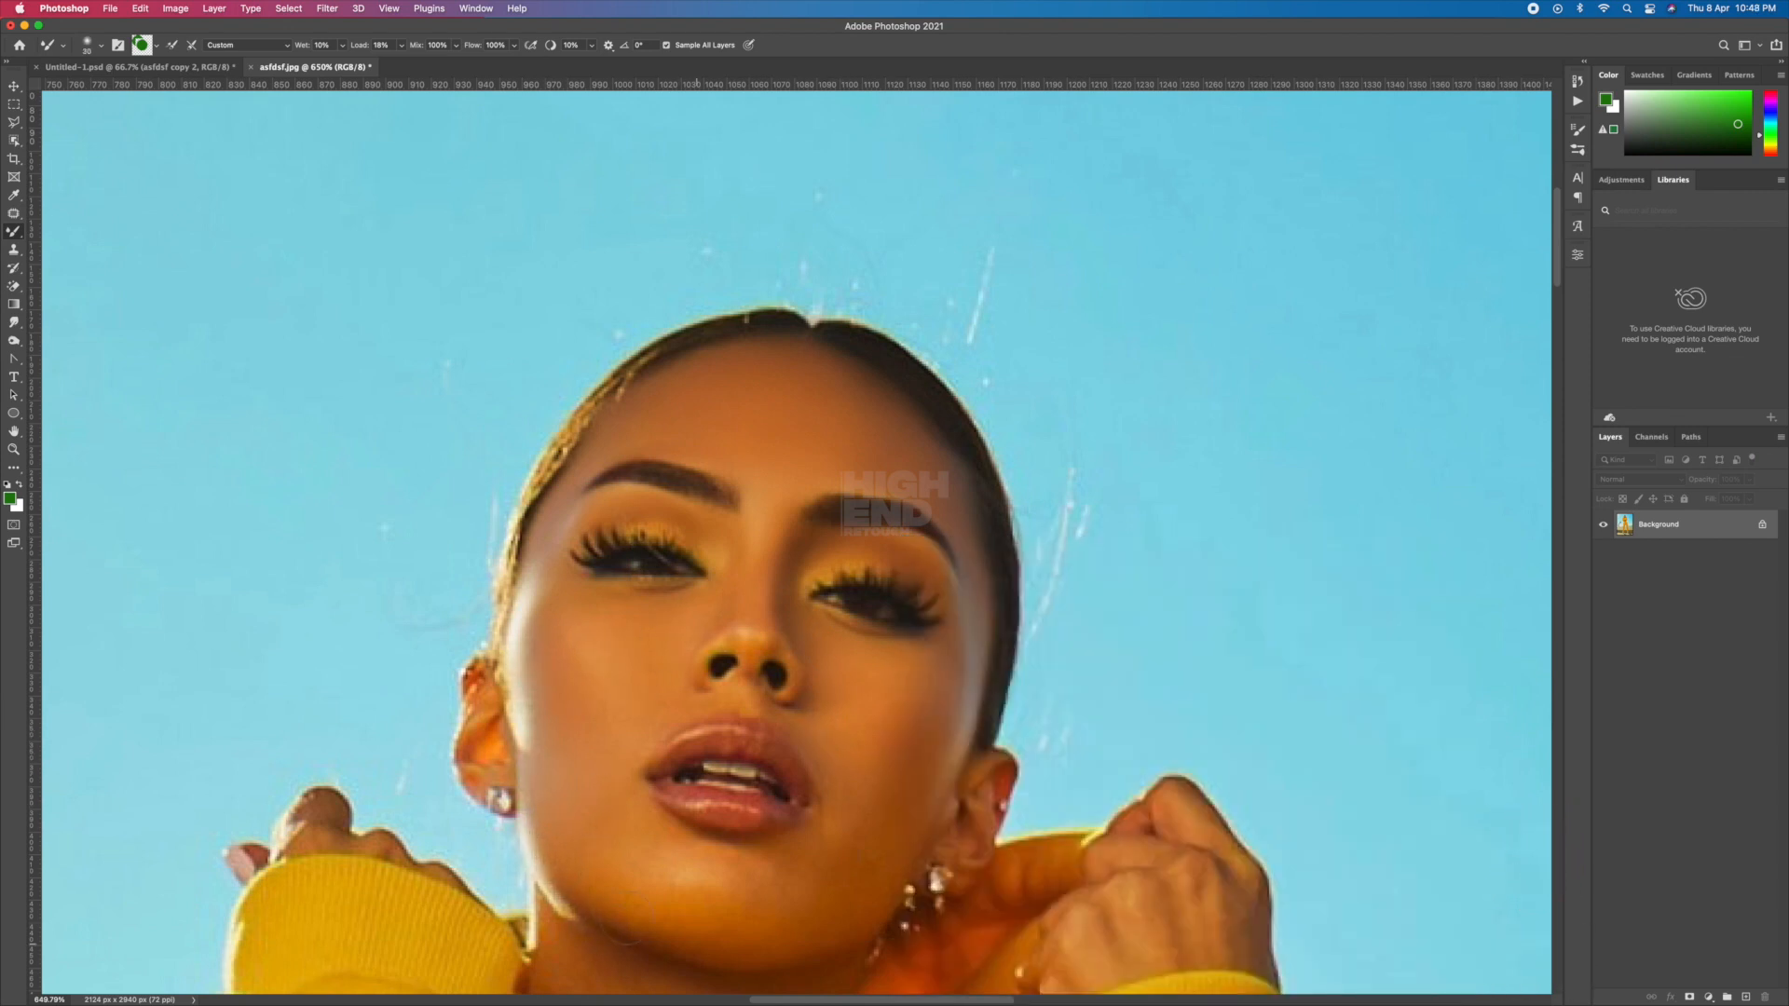
pyautogui.rightClick(896, 745)
pyautogui.moveTo(988, 566); pyautogui.dragTo(903, 567)
pyautogui.press('Return')
pyautogui.rightClick(832, 766)
pyautogui.press('Return')
# Blend the remaining skin details around the face and neck with a resized soft Mixer Brush.
pyautogui.scroll(-5, 769, 545)
pyautogui.rightClick(789, 596)
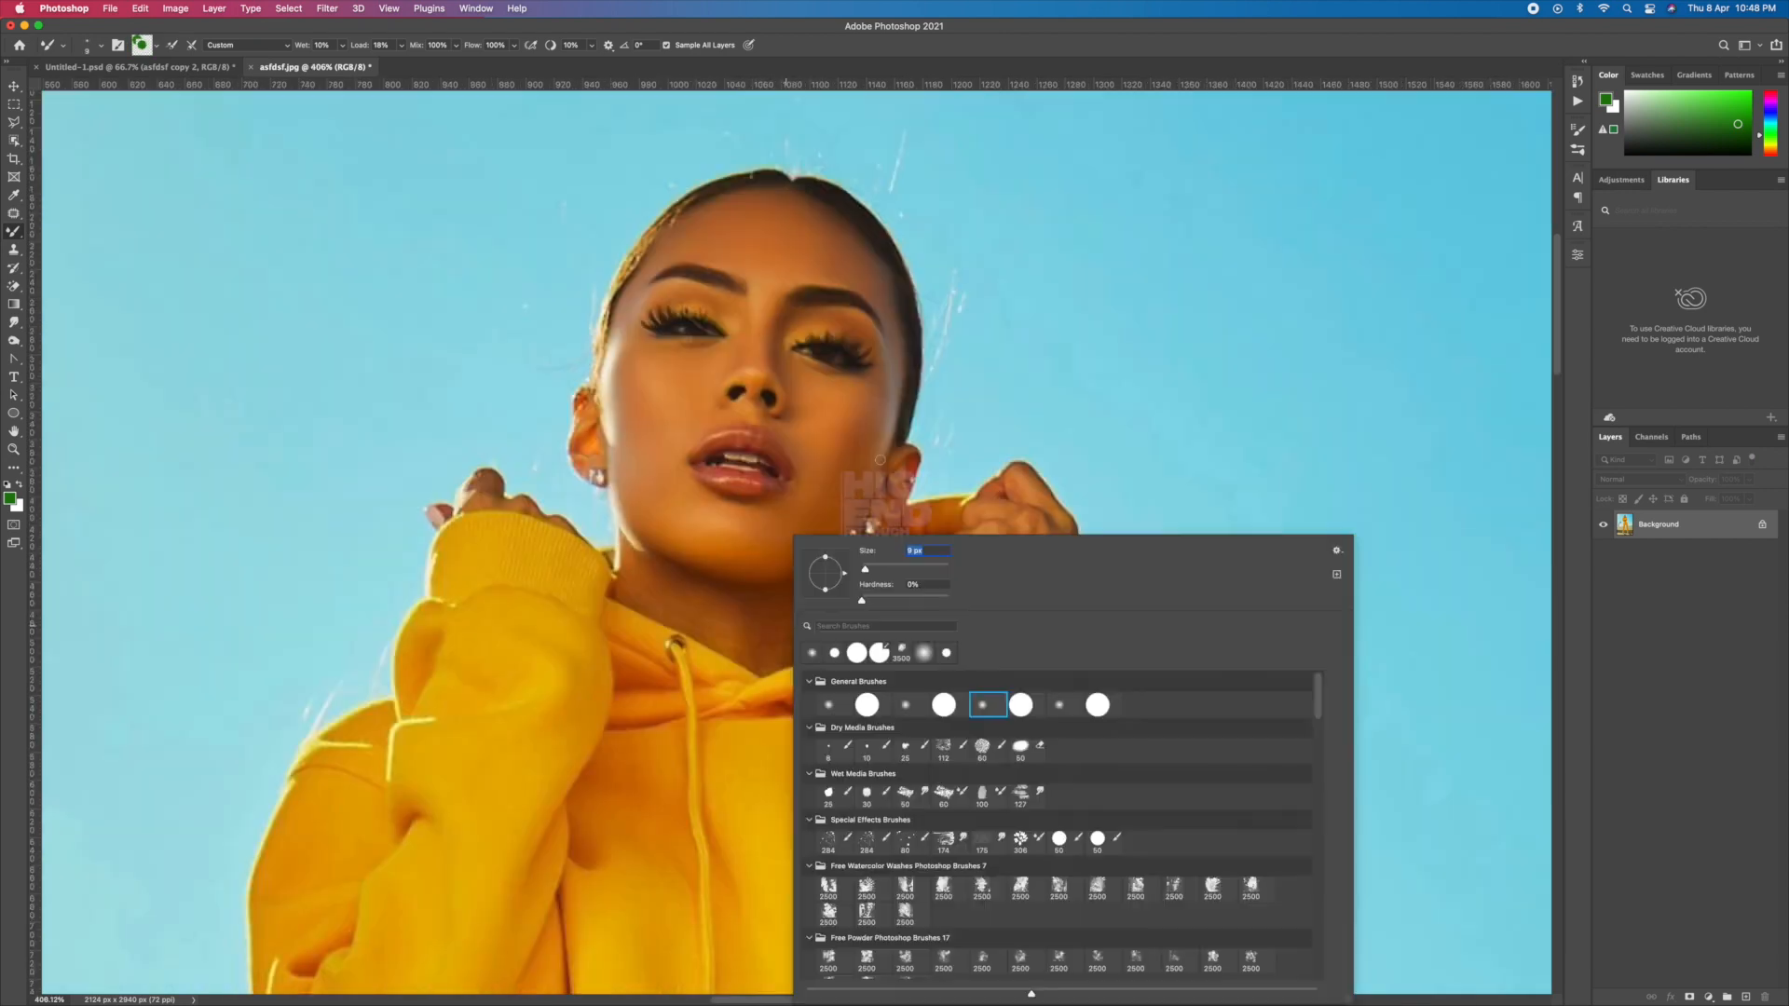
pyautogui.press('Return')
pyautogui.moveTo(861, 566); pyautogui.dragTo(928, 566)
pyautogui.rightClick(848, 684)
pyautogui.press('Return')
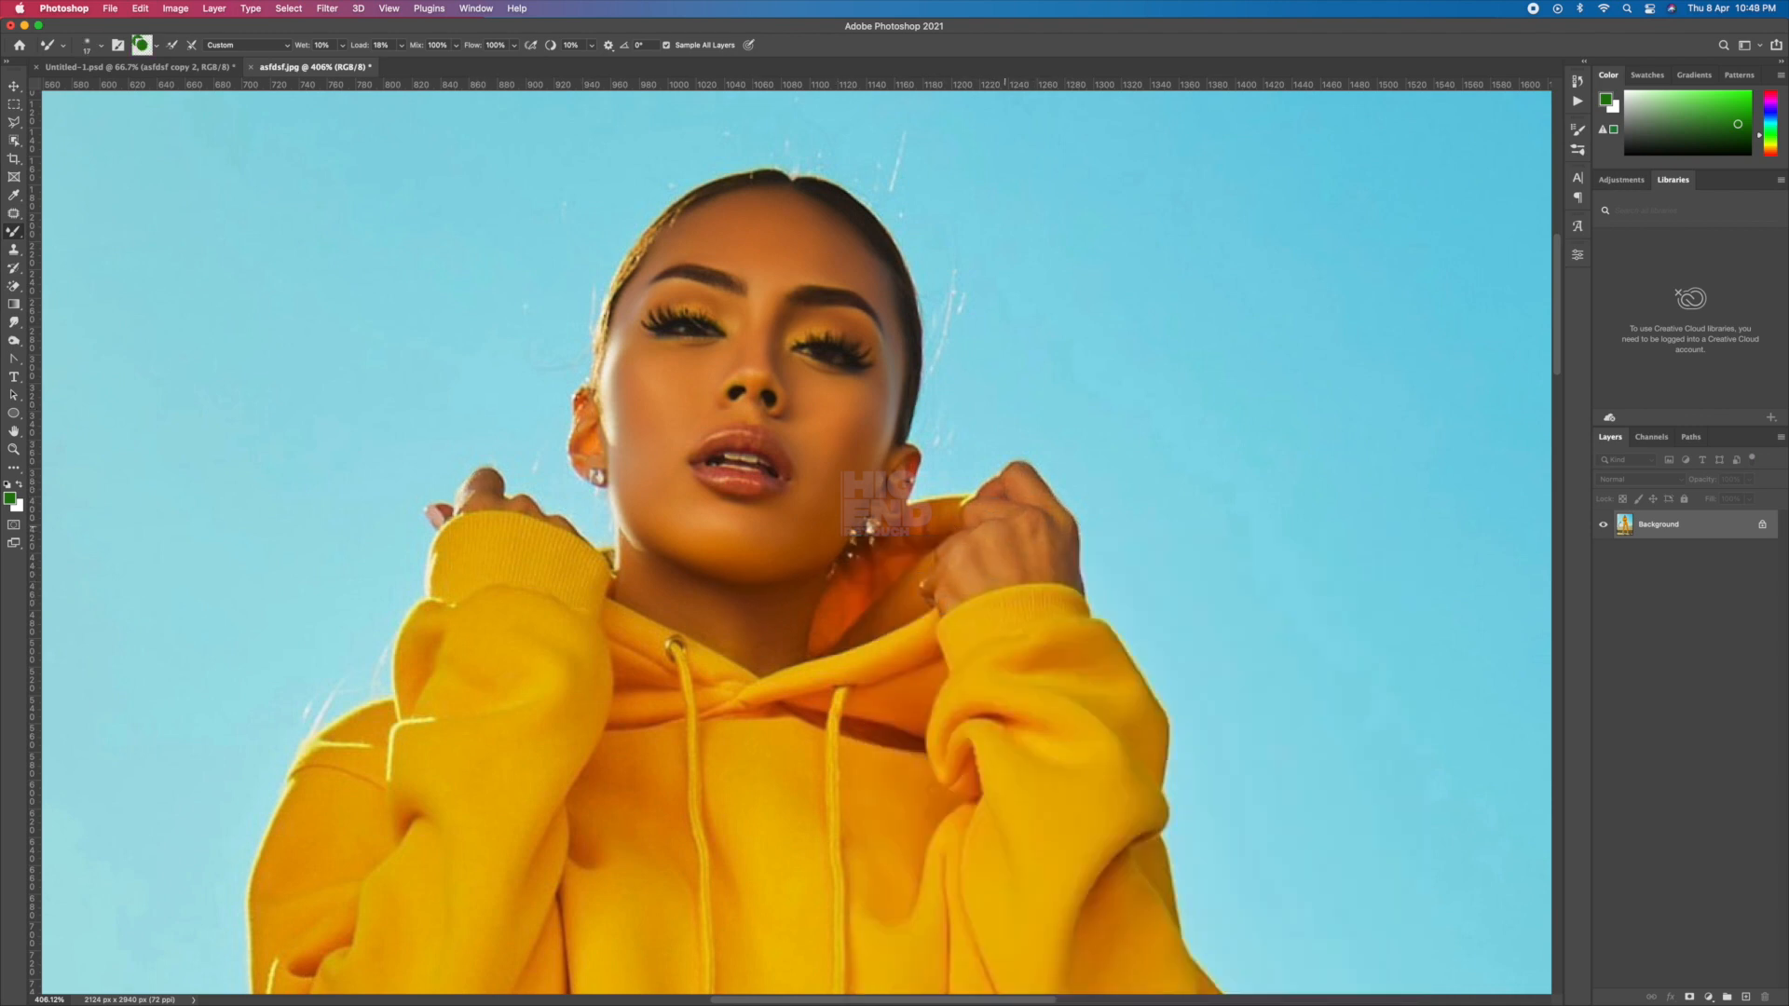
# Smooth the skin of the bare midriff with the soft Mixer Brush, adjusting the brush size between passes.
pyautogui.scroll(-4, 914, 559)
pyautogui.scroll(8, 802, 597)
pyautogui.rightClick(762, 596)
pyautogui.moveTo(840, 559); pyautogui.dragTo(863, 559)
pyautogui.press('Return')
pyautogui.moveTo(522, 280); pyautogui.dragTo(791, 291)
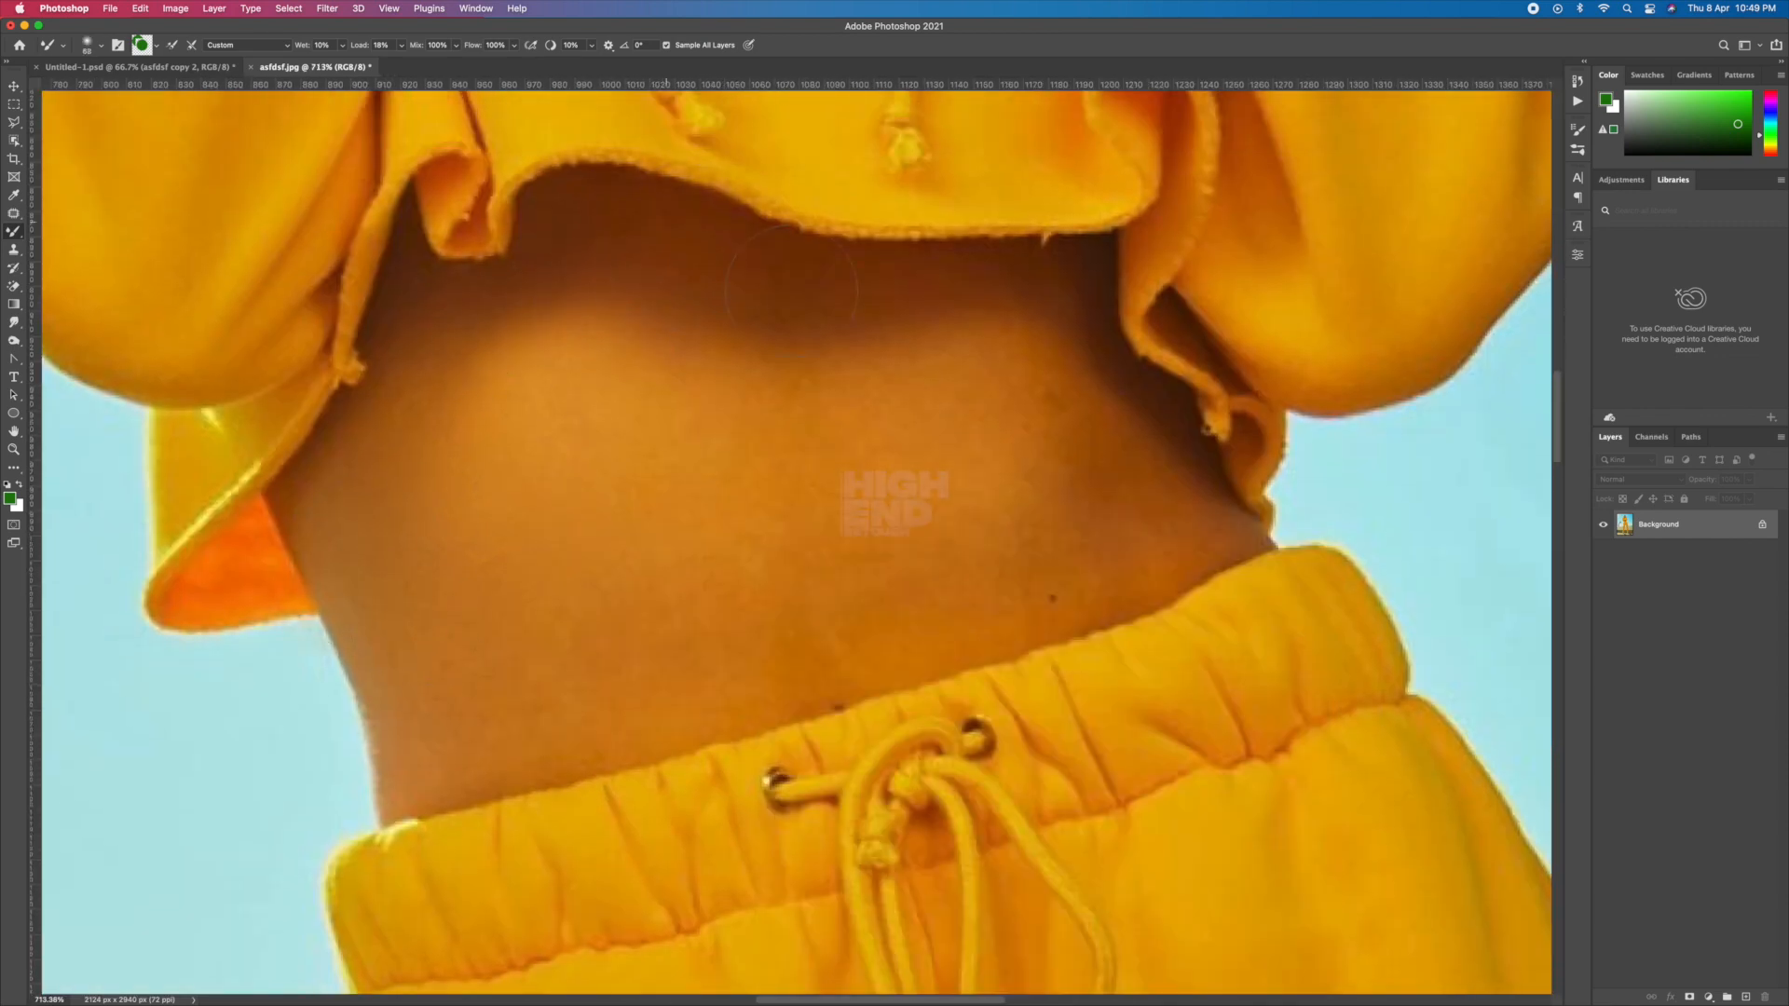
pyautogui.rightClick(710, 360)
pyautogui.moveTo(811, 407); pyautogui.dragTo(794, 407)
pyautogui.press('Return')
pyautogui.rightClick(811, 403)
pyautogui.moveTo(896, 450); pyautogui.dragTo(893, 450)
pyautogui.press('Return')
# Enlarge the soft Mixer Brush for retouching the lower part of the photo.
pyautogui.scroll(-5, 506, 495)
pyautogui.rightClick(572, 485)
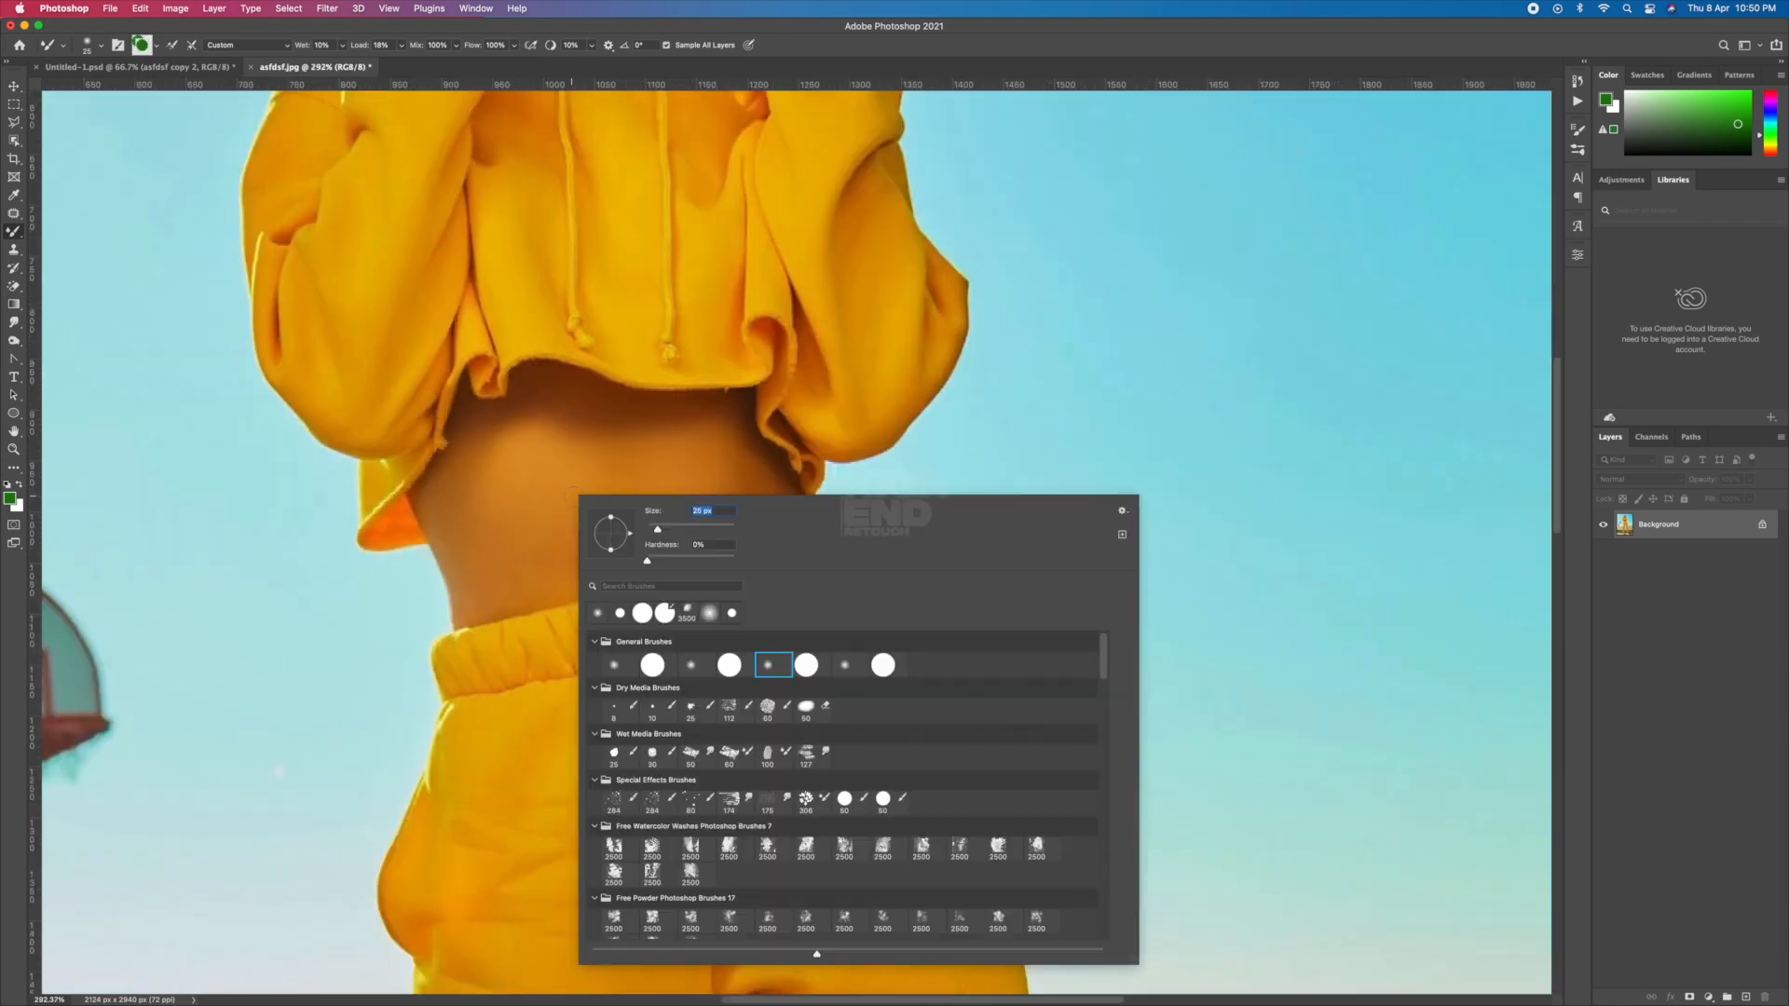
pyautogui.moveTo(655, 531); pyautogui.dragTo(673, 531)
pyautogui.press('Return')
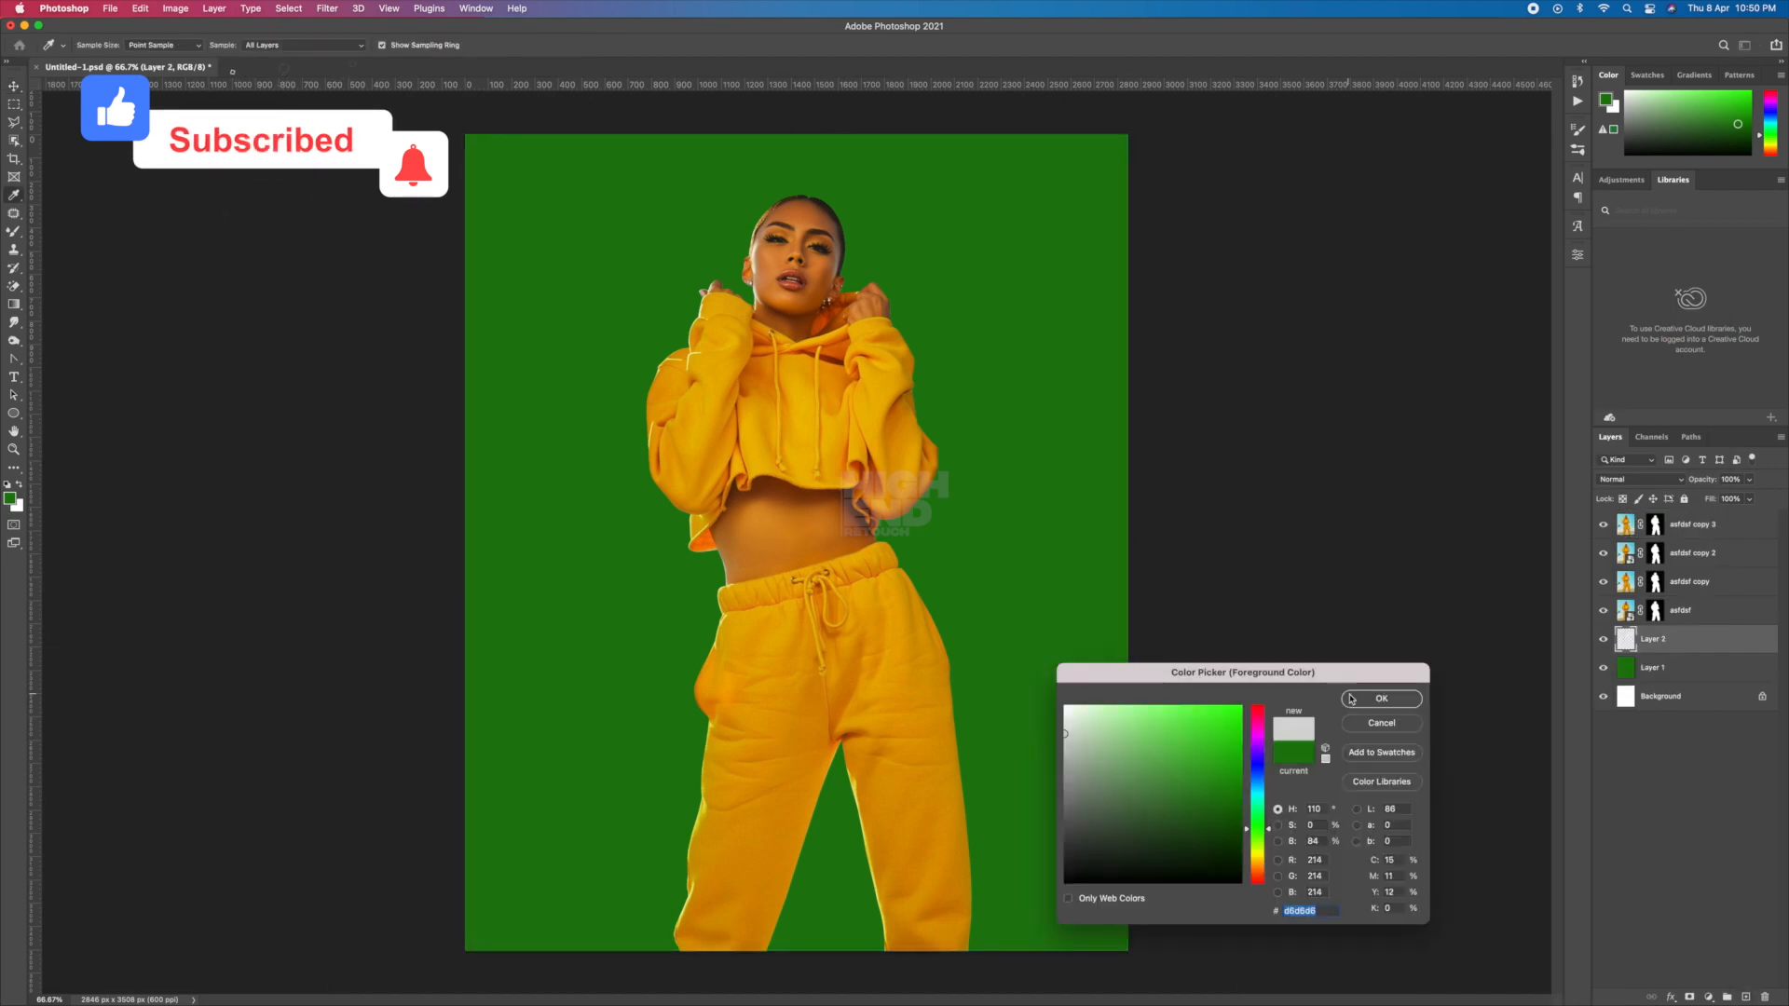
# Choose light grey #d6d6d6 as the new background colour for Layer 2.
pyautogui.click(1368, 706)
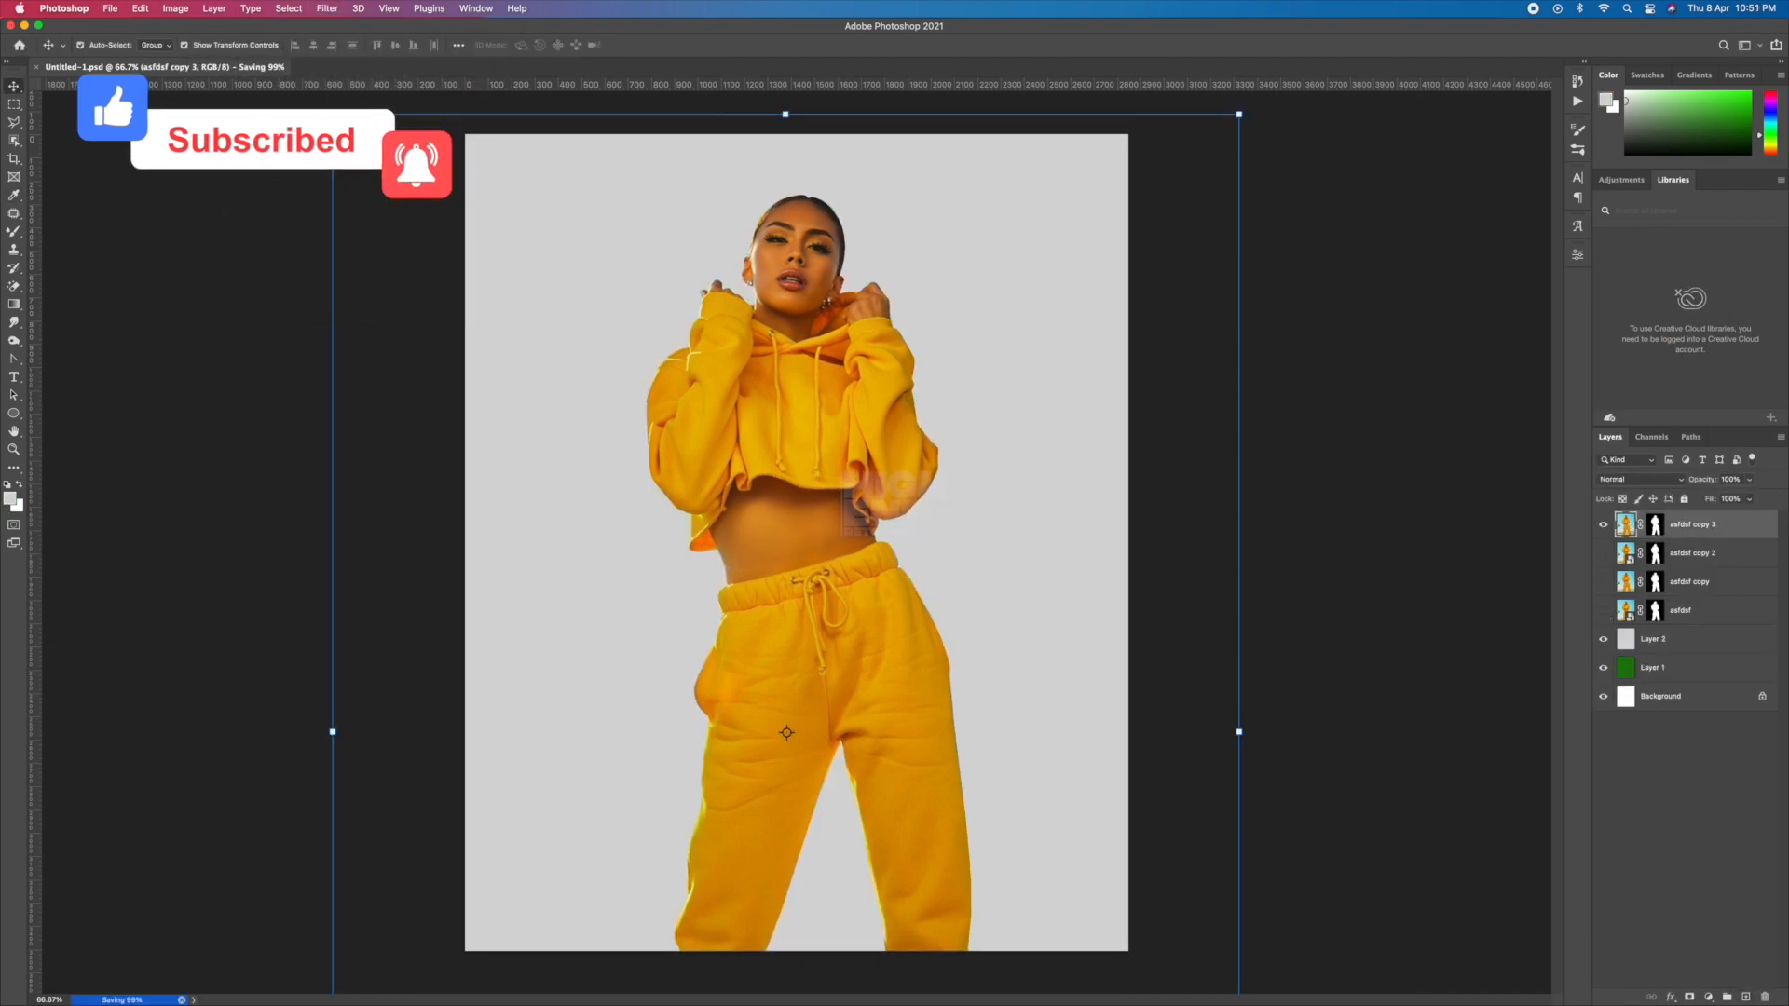
# Grade asfdsf copy 3 in Camera Raw with temperature +11, exposure +0.30, contrast -21, highlights -40, shadows -16, whites +41 and raised texture and clarity.
pyautogui.press('super+shift+a')
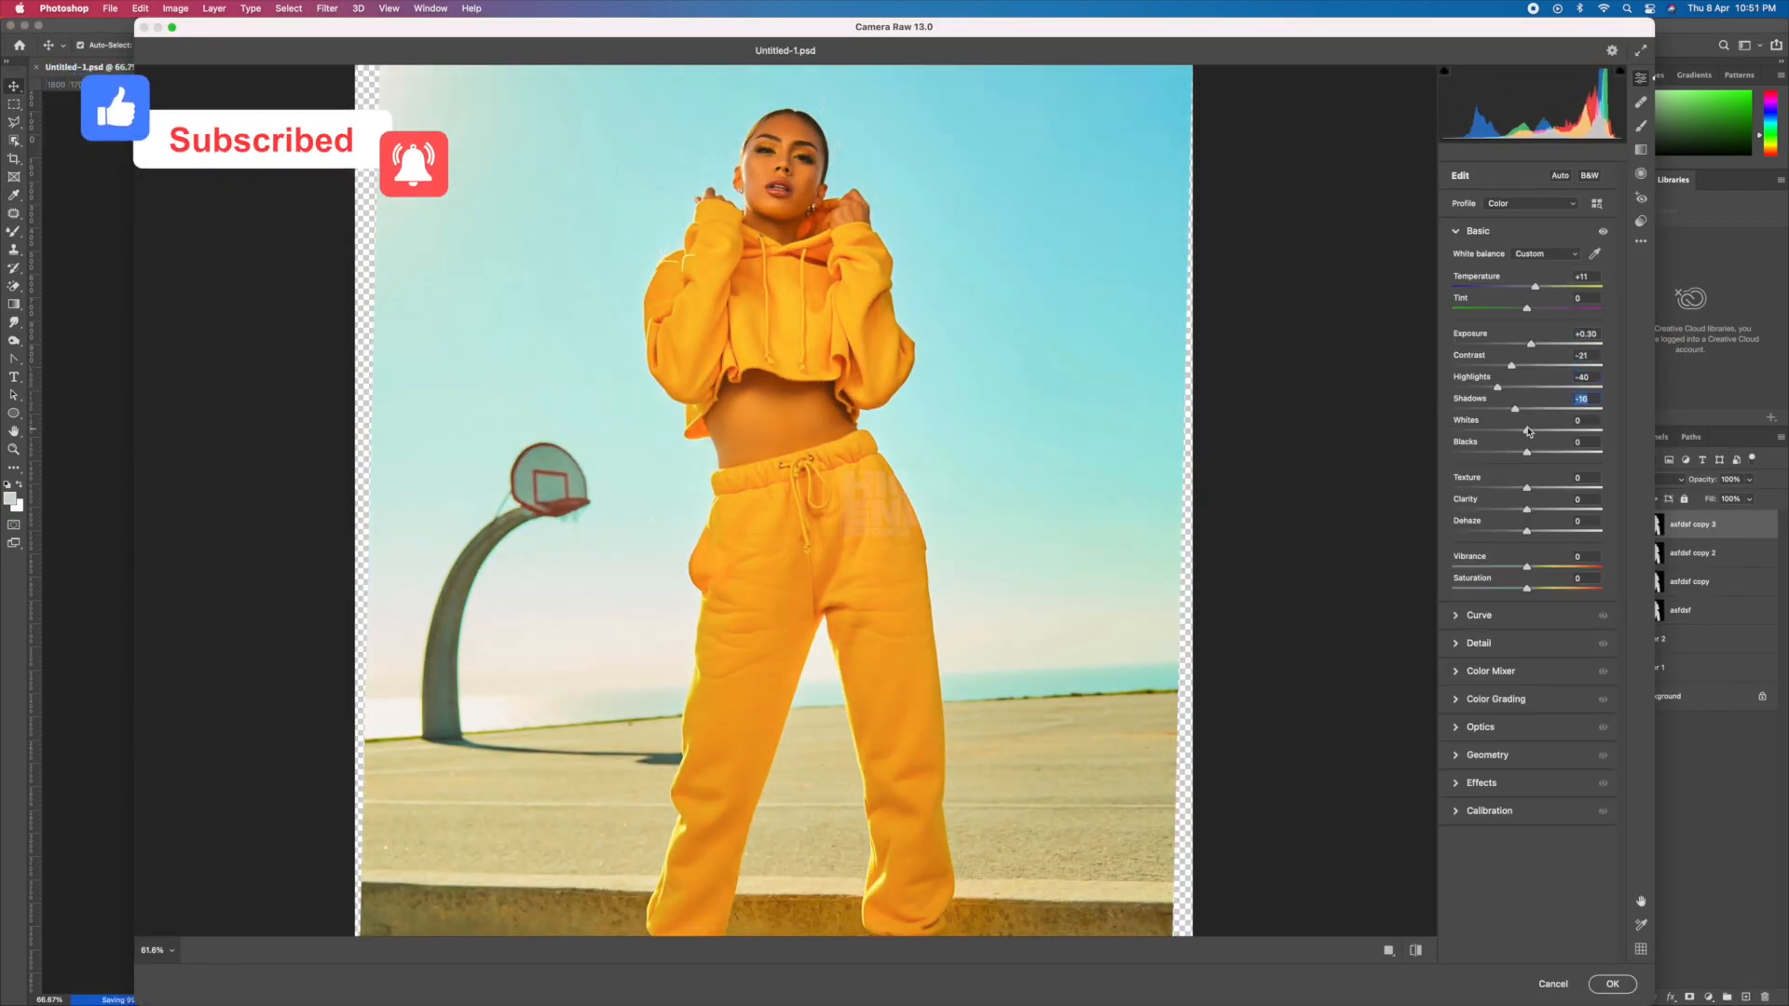
pyautogui.moveTo(1527, 430)
pyautogui.mouseDown()
pyautogui.moveTo(1557, 431)
pyautogui.moveTo(1542, 453)
pyautogui.mouseUp()
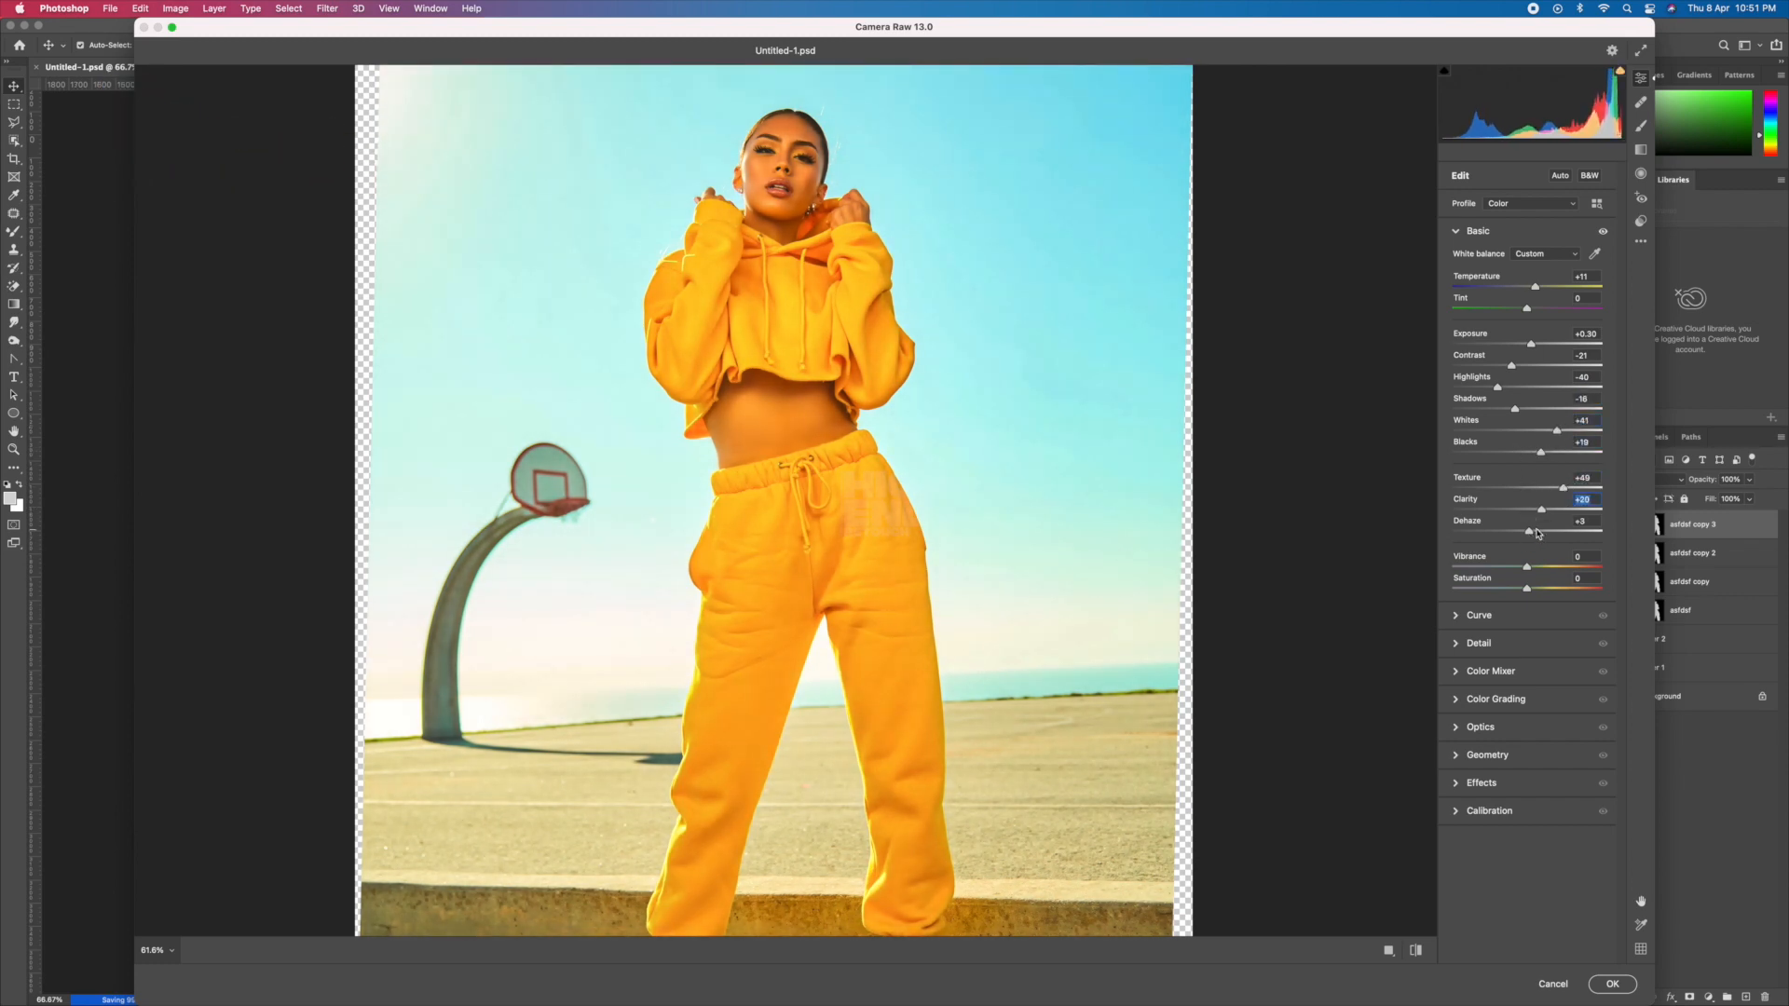
# Adjust the Camera Raw tone curve with lowered lights and raised darks, and apply the filter.
pyautogui.click(1479, 615)
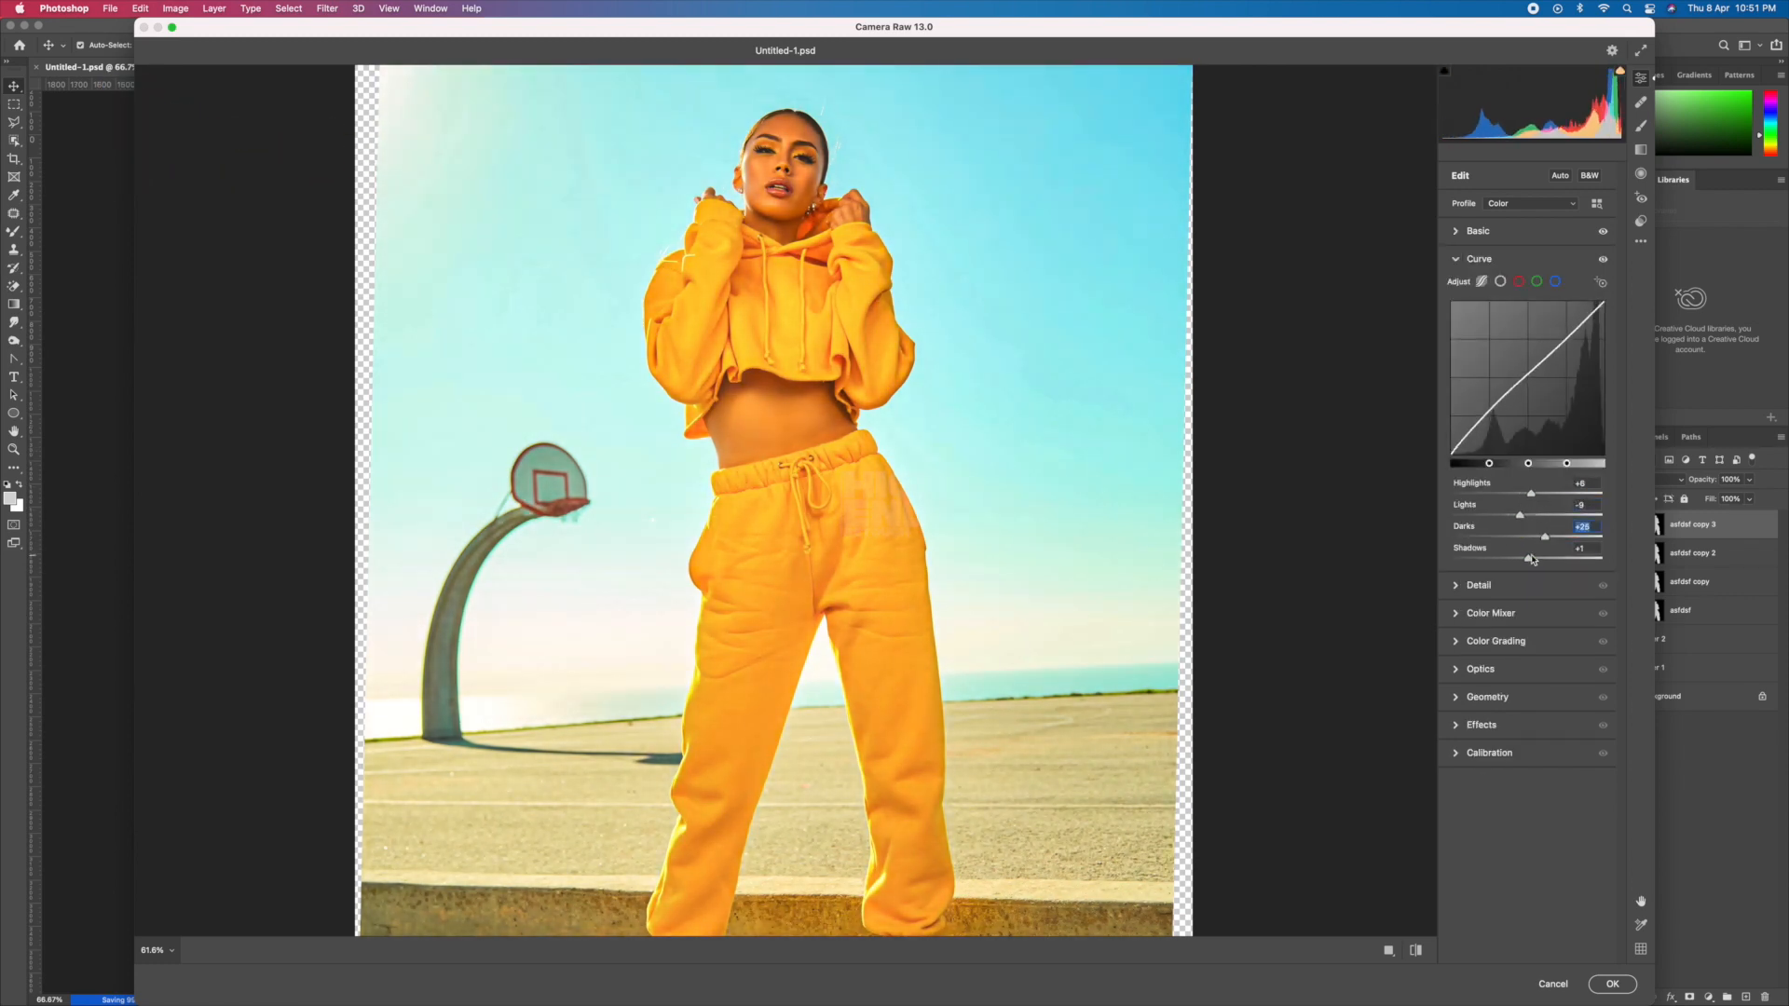
pyautogui.click(1479, 591)
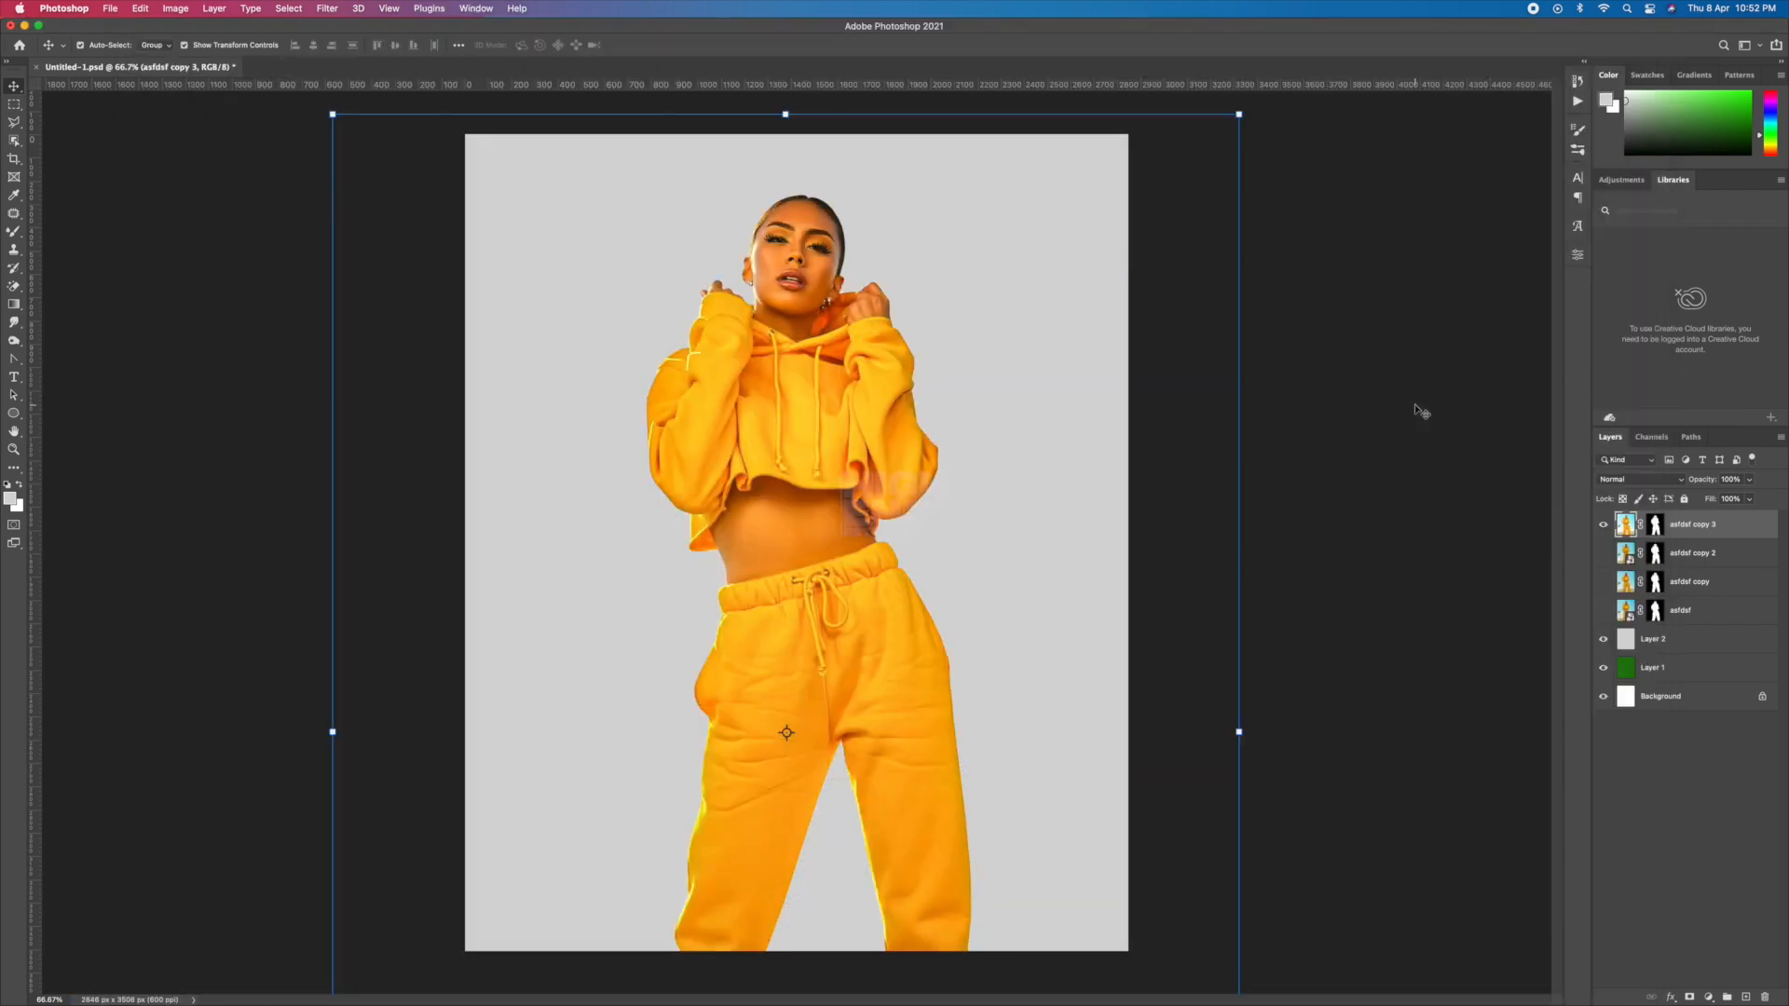
pyautogui.click(1417, 410)
# Check the graded asfdsf copy 3 at close range with the Mixer Brush and save the document.
pyautogui.click(1630, 531)
pyautogui.press('b')
pyautogui.press('super+plus')
pyautogui.press('super+plus')
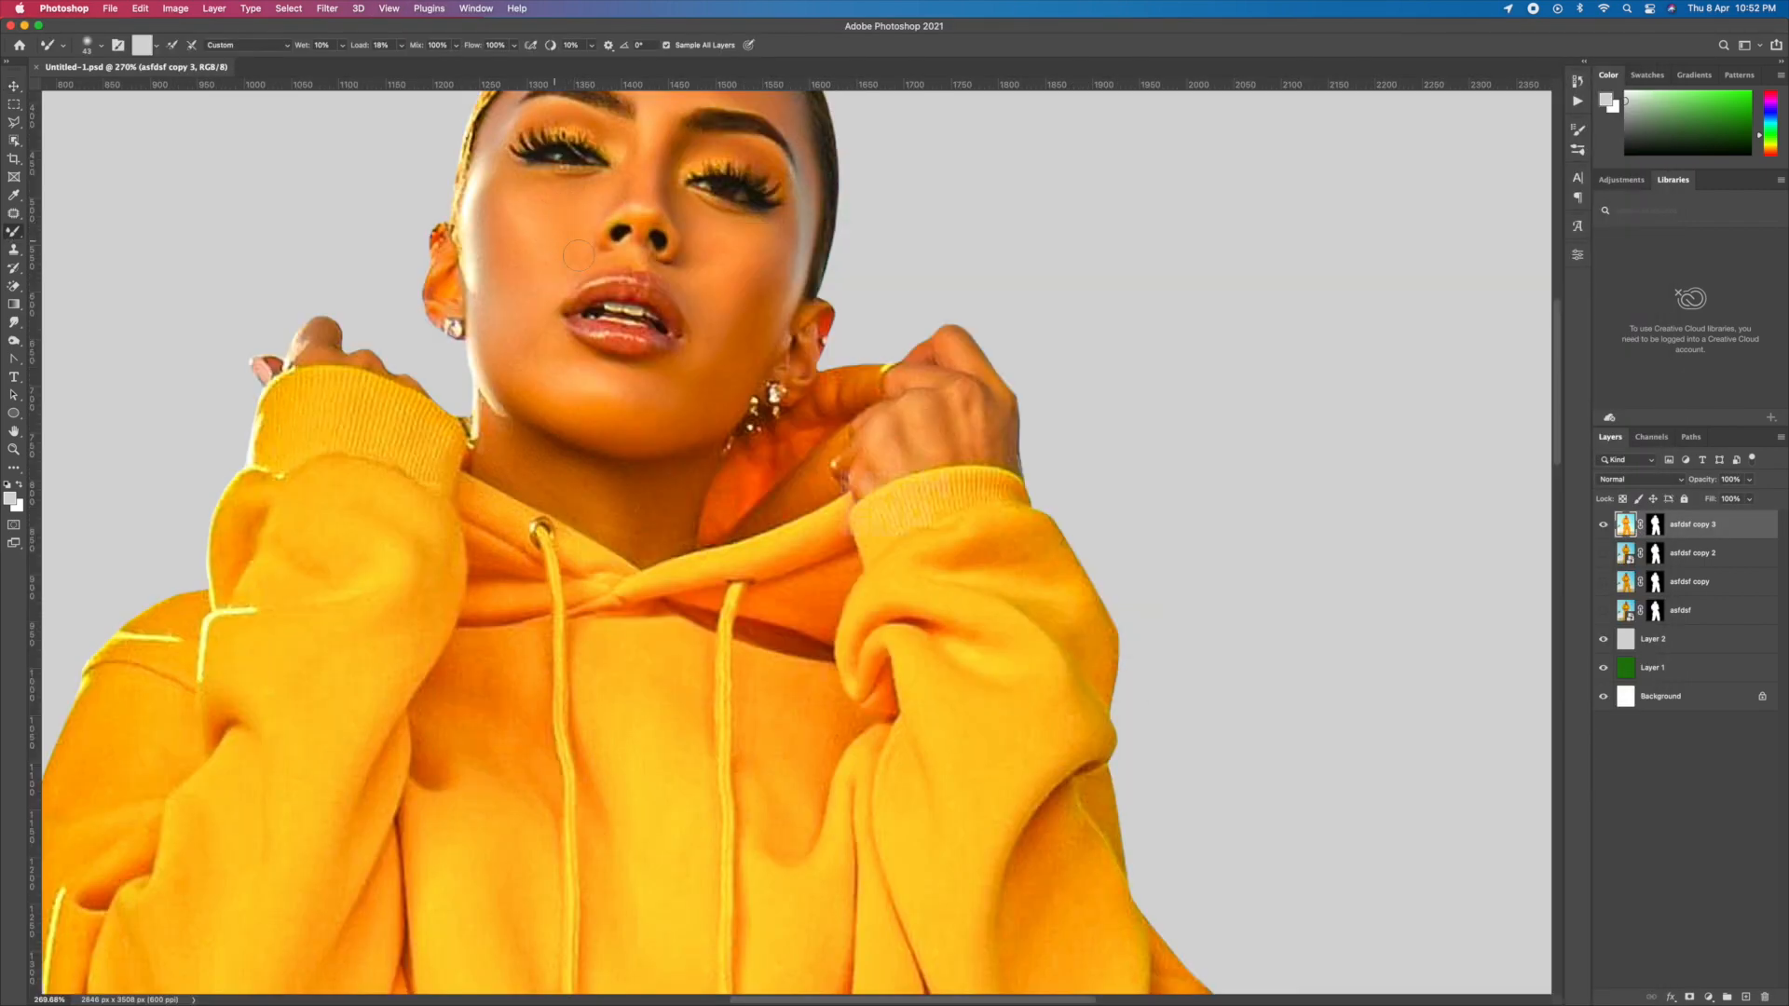
pyautogui.press('super+minus')
pyautogui.press('super+minus')
pyautogui.press('v')
pyautogui.press('super+s')
pyautogui.press('super+minus')
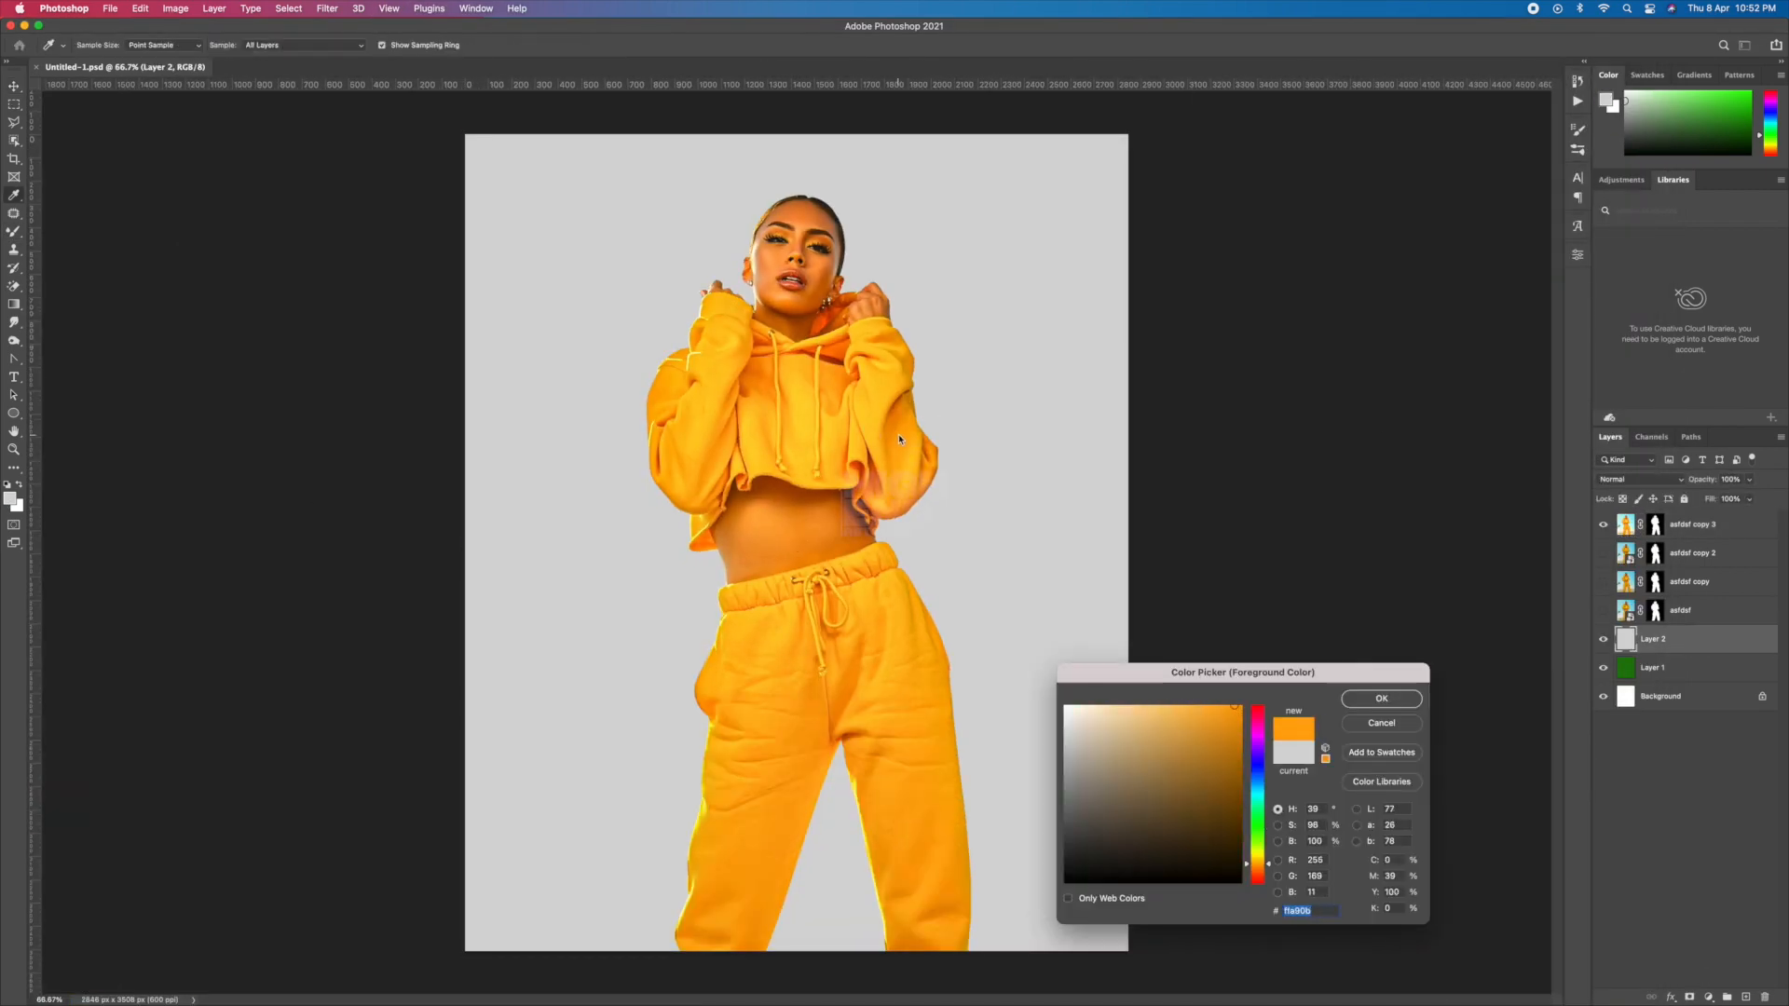
# Recolour the Layer 2 background with orange #ffa90b sampled from the hoodie.
pyautogui.click(1379, 714)
# Add a Selective Color adjustment clipped to asfdsf copy 3 and tune the reds and other colour ranges.
pyautogui.click(1709, 997)
pyautogui.click(1733, 969)
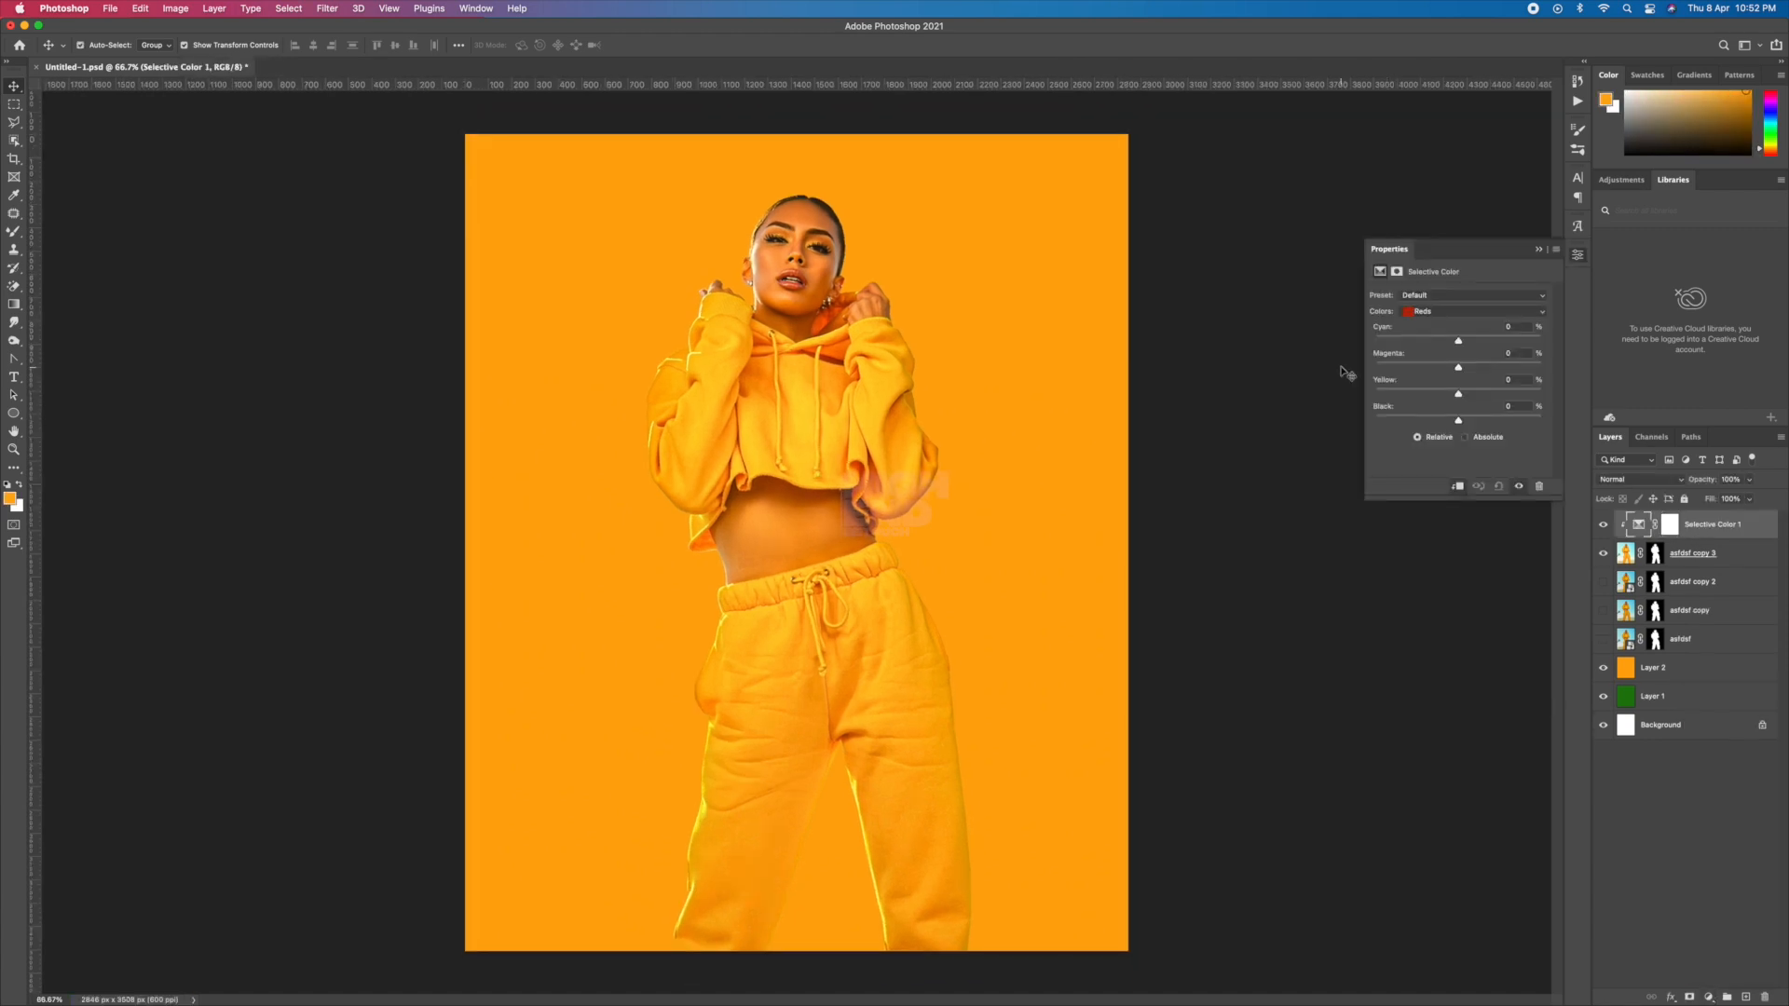
pyautogui.moveTo(1458, 367); pyautogui.dragTo(1424, 341)
pyautogui.click(1468, 311)
pyautogui.click(1465, 323)
pyautogui.moveTo(1459, 367); pyautogui.dragTo(1419, 421)
pyautogui.click(1464, 312)
pyautogui.click(1454, 372)
pyautogui.click(1440, 311)
pyautogui.click(1540, 249)
# Add a Black & White adjustment layer above the Selective Color layer and choose a dark preset.
pyautogui.click(1709, 997)
pyautogui.click(1729, 843)
pyautogui.click(1439, 296)
pyautogui.click(1435, 389)
pyautogui.click(1539, 249)
# Set the Black & White layer to Soft Light at 10% opacity and clip it to the figure.
pyautogui.click(1640, 480)
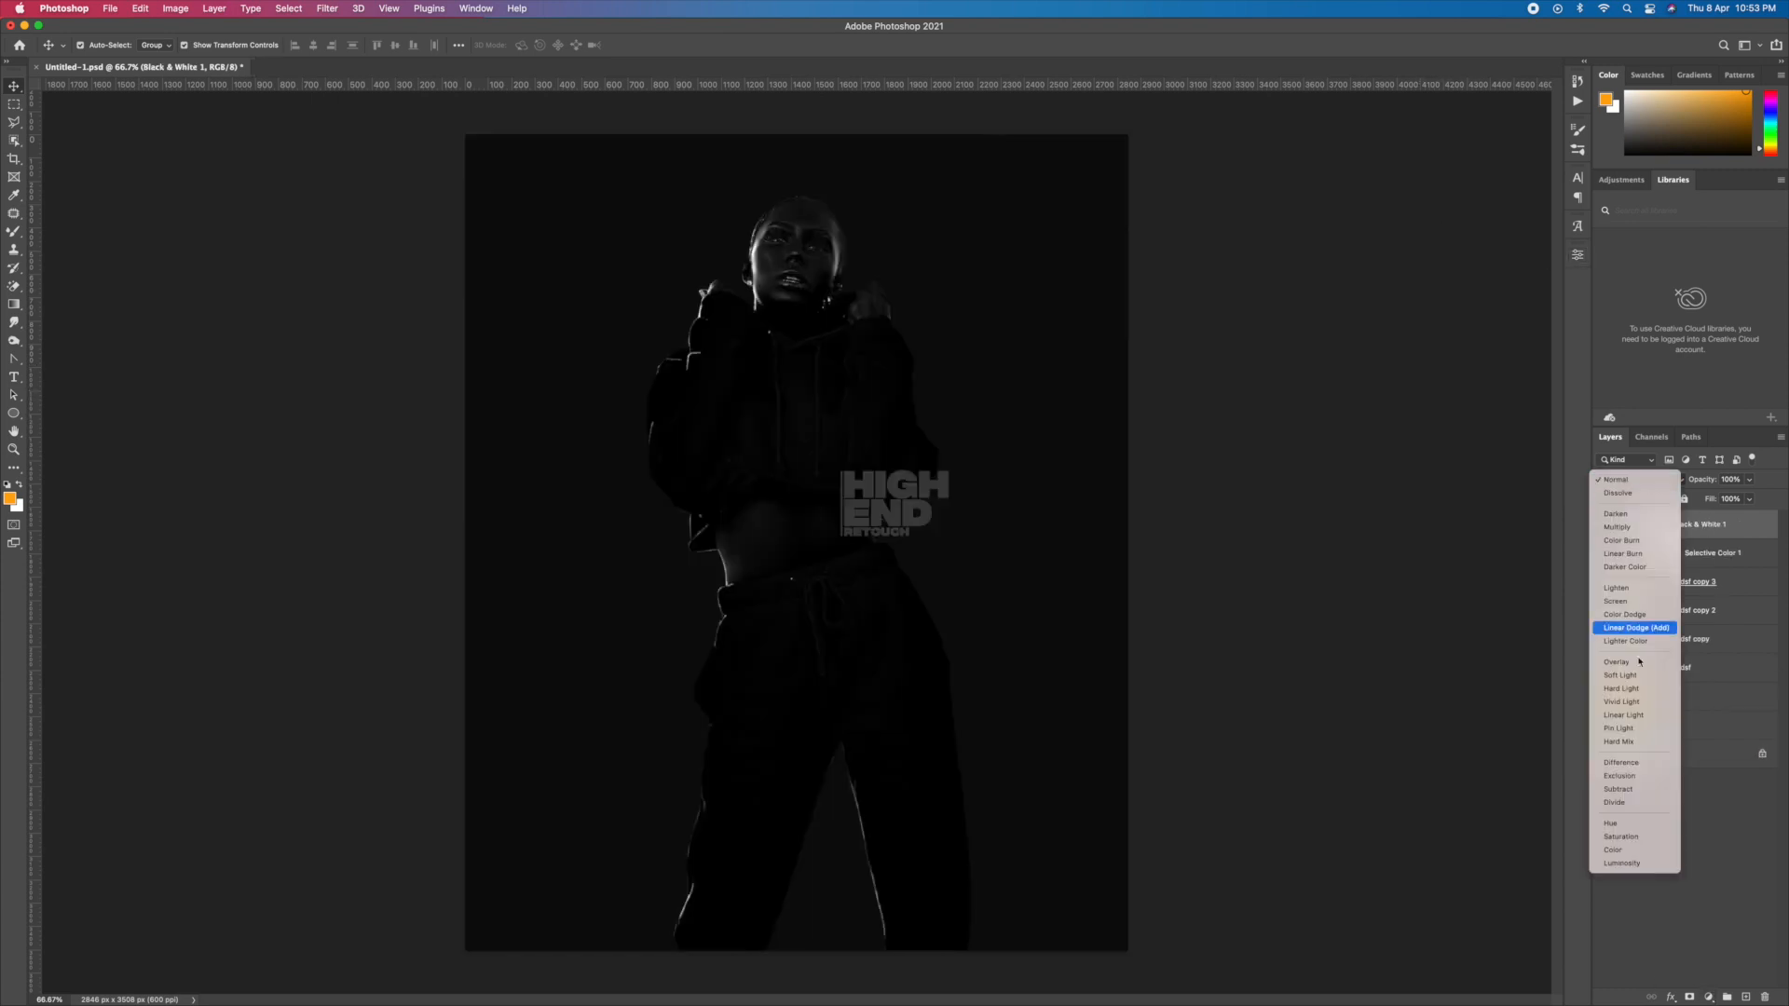
pyautogui.click(1624, 675)
pyautogui.press('alt+super+g')
pyautogui.click(1703, 480)
pyautogui.write('10')
pyautogui.press('Return')
# Add a new layer filled with 50% grey #808080, clip it to the figure and set it to Overlay.
pyautogui.click(1747, 998)
pyautogui.click(10, 498)
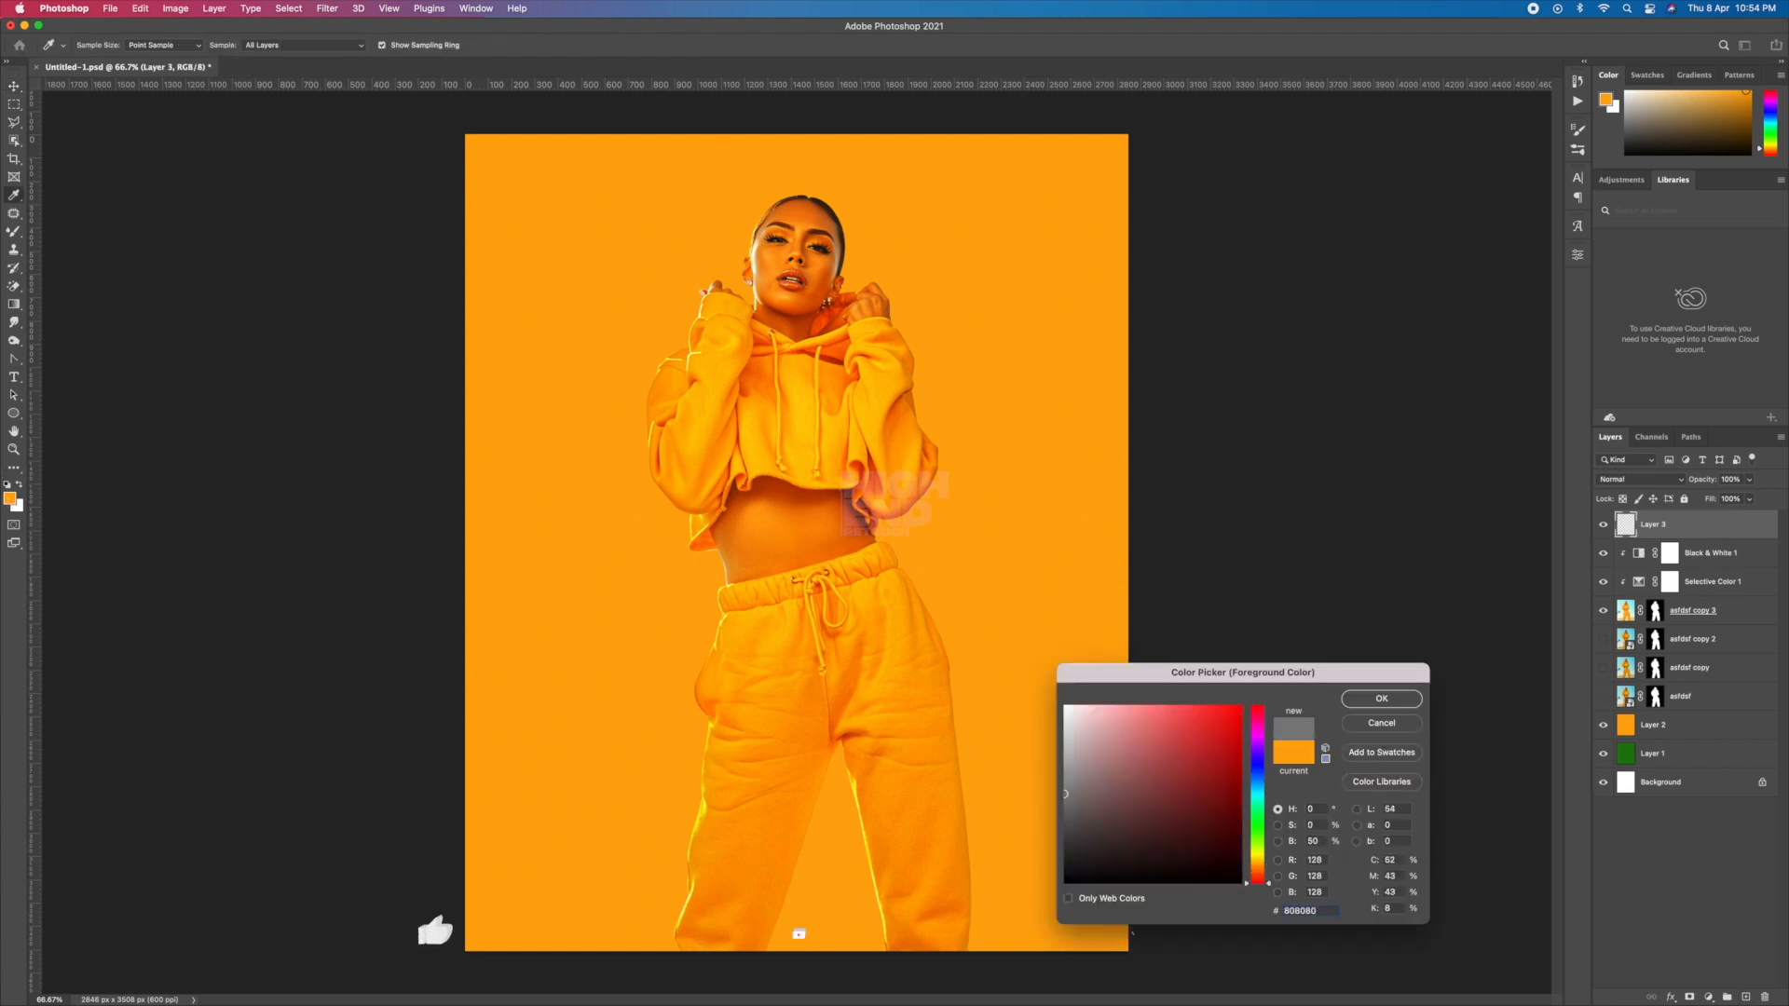
pyautogui.hotkey('alt', 'BackSpace')
pyautogui.press('alt+super+g')
pyautogui.click(1681, 479)
pyautogui.click(1621, 662)
# Set the Brush tool's opacity to 7% for dodging and burning on the grey layer.
pyautogui.press('b')
pyautogui.click(300, 47)
pyautogui.write('7')
pyautogui.press('Return')
pyautogui.scroll(-3, 793, 373)
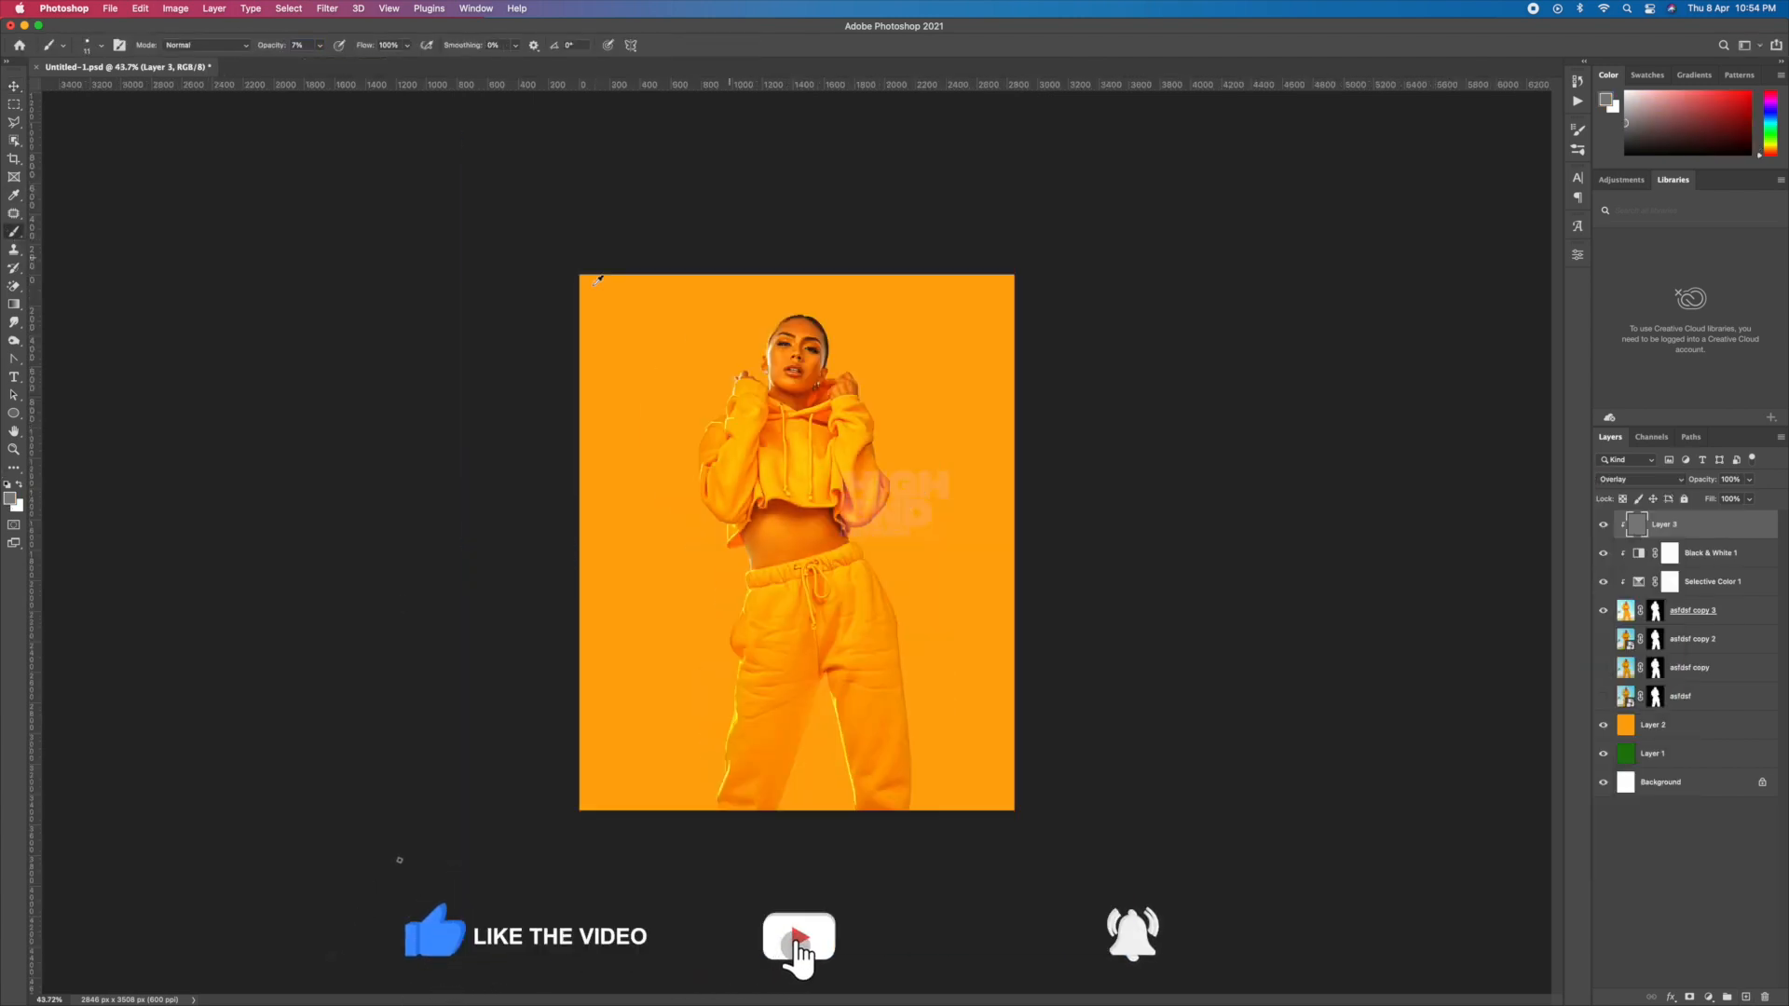
# Dodge the highlights of the face with a small, soft white brush, resizing the brush between areas.
pyautogui.press('x')
pyautogui.scroll(10, 792, 372)
pyautogui.scroll(5, 792, 373)
pyautogui.rightClick(803, 358)
pyautogui.press('Return')
pyautogui.rightClick(874, 205)
pyautogui.moveTo(977, 239); pyautogui.dragTo(961, 239)
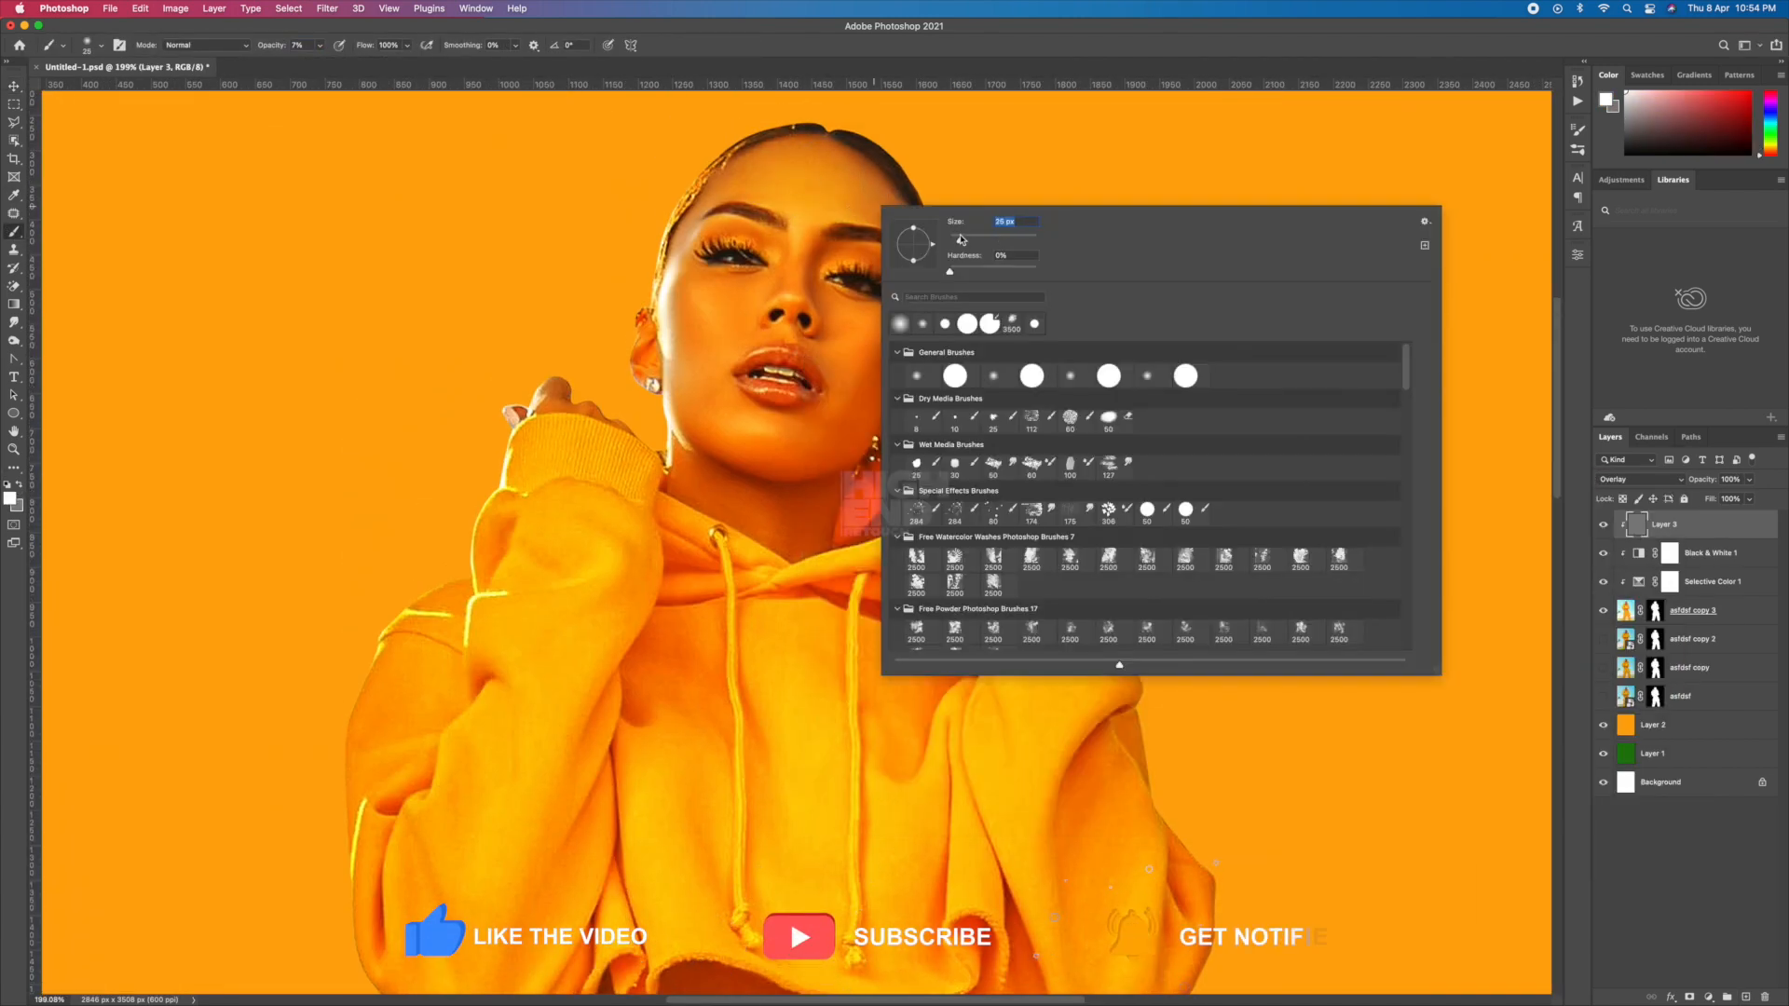
pyautogui.press('Return')
pyautogui.rightClick(819, 228)
pyautogui.press('Return')
pyautogui.rightClick(851, 268)
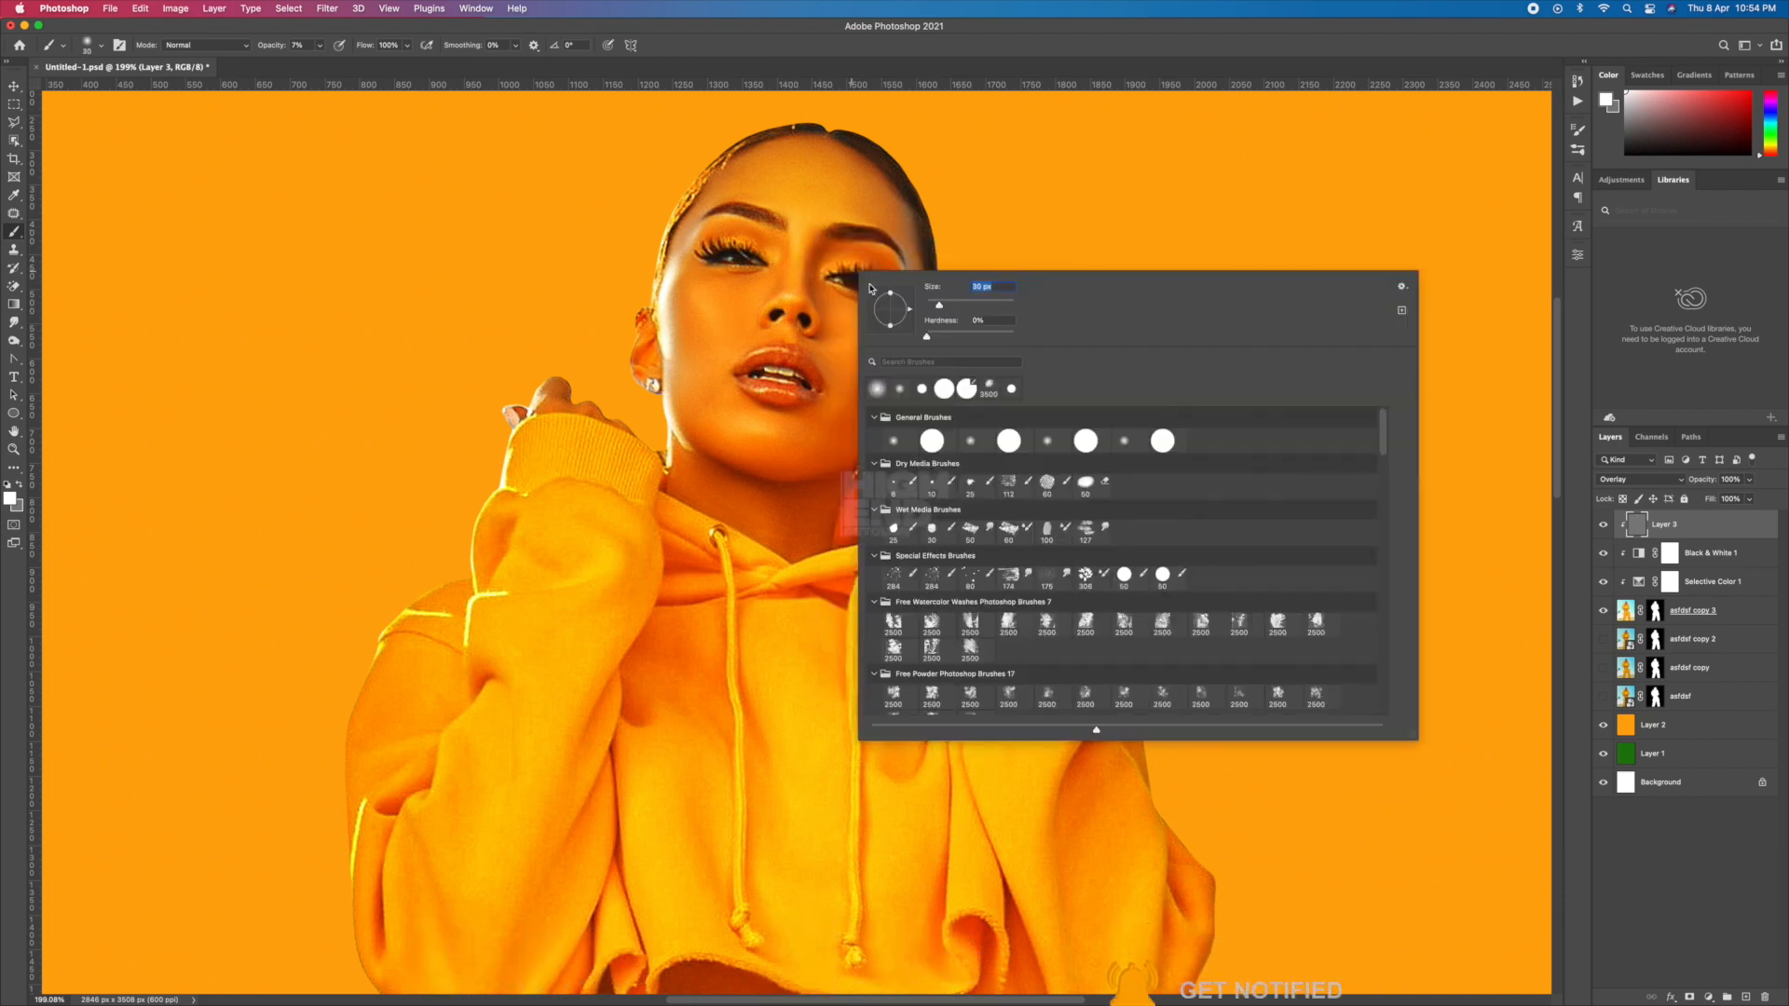
pyautogui.press('Return')
pyautogui.rightClick(832, 299)
pyautogui.moveTo(922, 335); pyautogui.dragTo(928, 334)
pyautogui.press('Return')
# Enlarge the brush and shade the folds along the hoodie's sleeves and front on the grey layer.
pyautogui.scroll(-3, 848, 330)
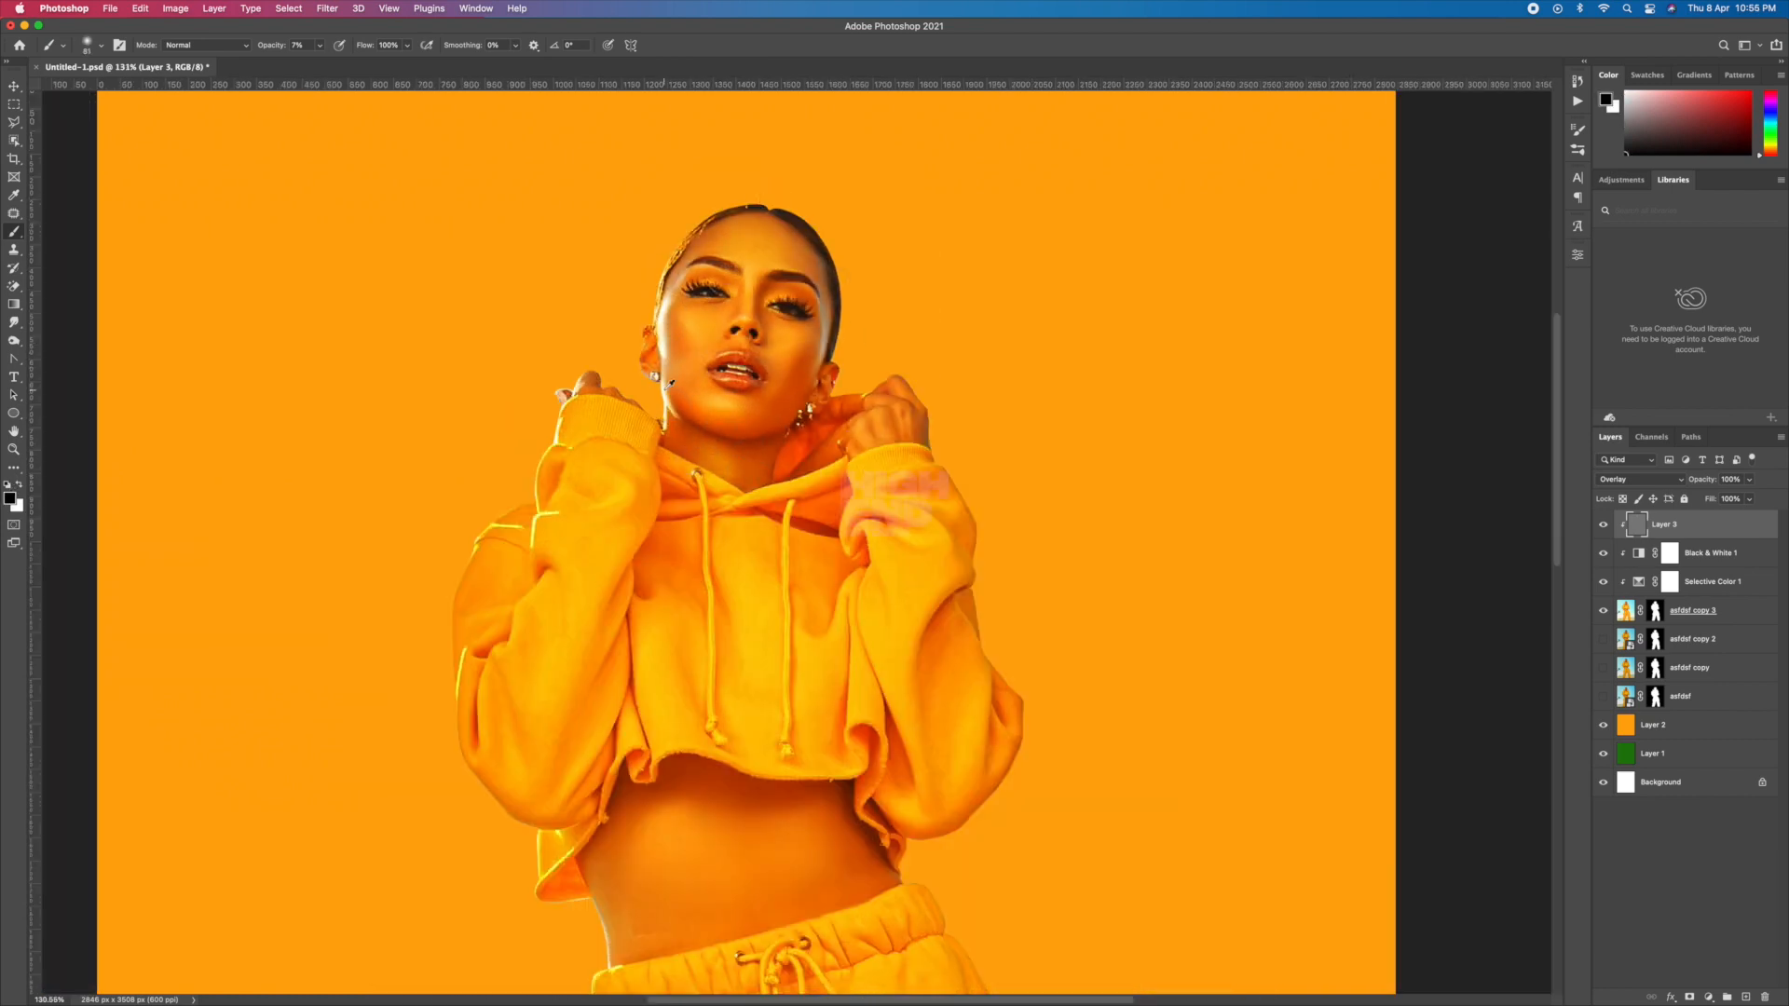
pyautogui.scroll(-3, 899, 287)
pyautogui.rightClick(857, 320)
pyautogui.moveTo(966, 356); pyautogui.dragTo(974, 356)
pyautogui.press('Return')
pyautogui.press('x')
pyautogui.moveTo(696, 382)
pyautogui.mouseDown()
pyautogui.moveTo(609, 484)
pyautogui.moveTo(628, 542)
pyautogui.mouseUp()
pyautogui.moveTo(748, 444); pyautogui.dragTo(749, 530)
pyautogui.moveTo(911, 452); pyautogui.dragTo(911, 390)
# Brighten the midriff with a larger white brush and darken its side near the waistband with black.
pyautogui.press('x')
pyautogui.rightClick(924, 533)
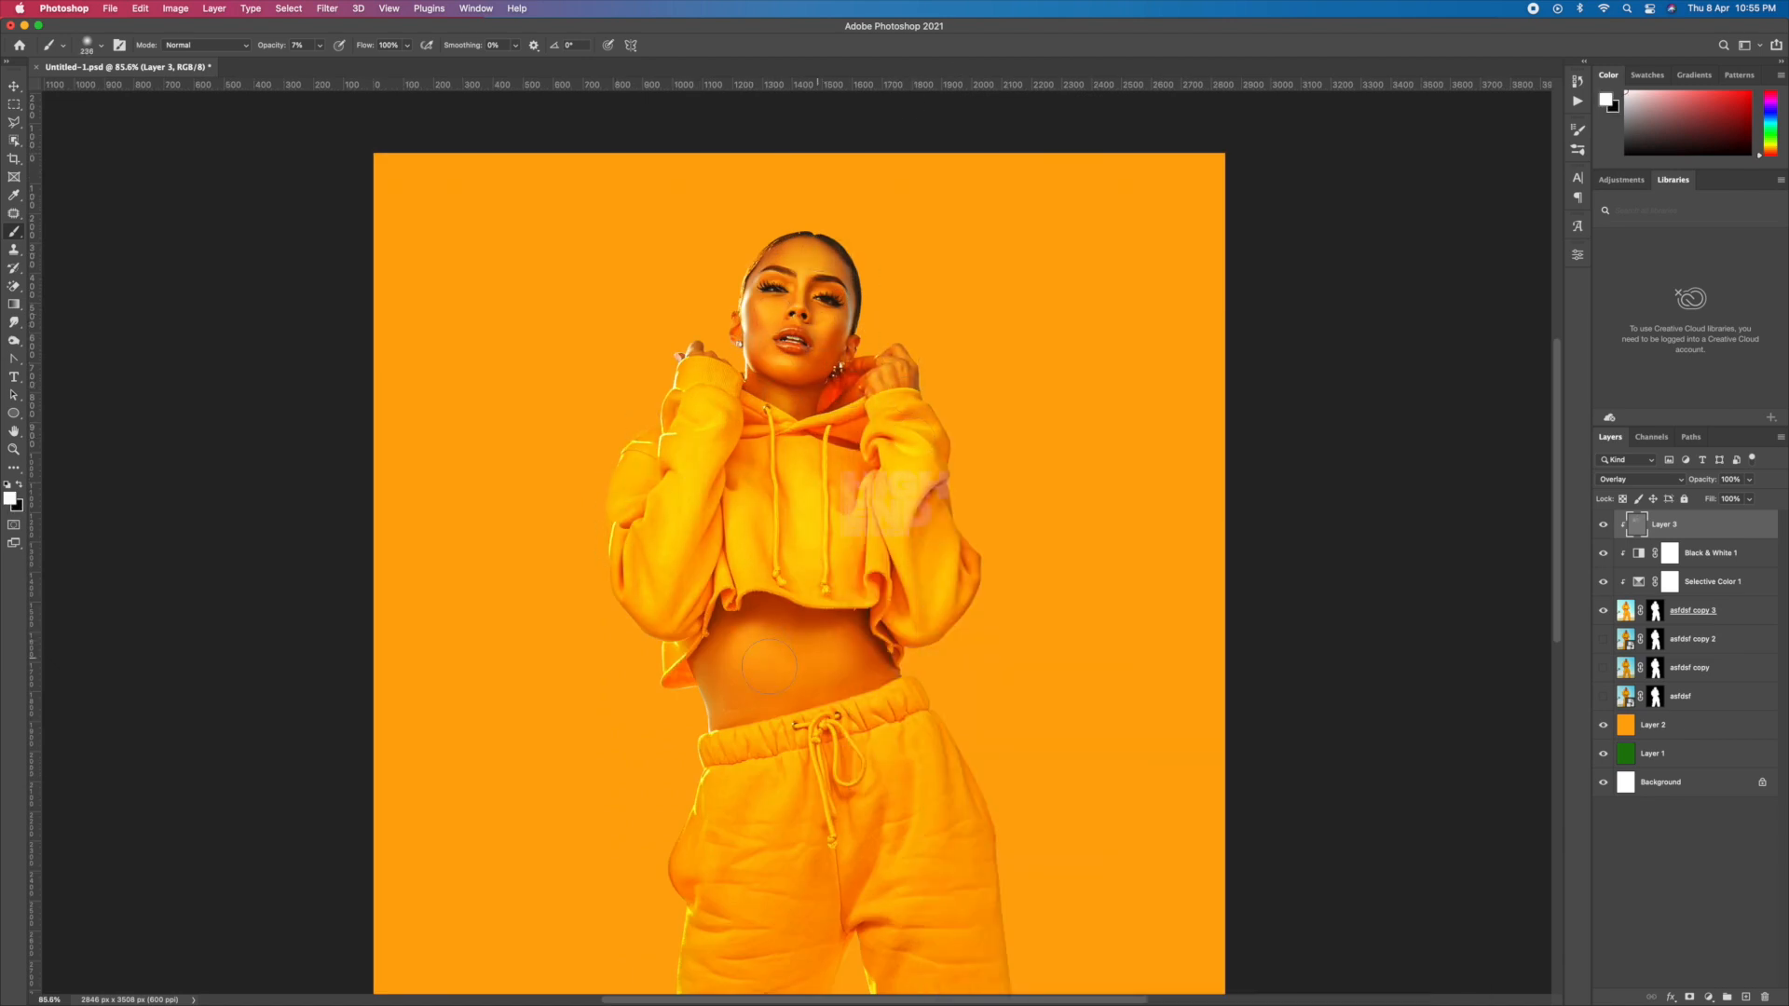
pyautogui.moveTo(829, 669); pyautogui.dragTo(743, 704)
pyautogui.press('x')
pyautogui.moveTo(725, 699); pyautogui.dragTo(727, 719)
# Enlarge the soft brush further and dodge the trouser legs with white on the grey layer.
pyautogui.scroll(-3, 783, 653)
pyautogui.rightClick(874, 545)
pyautogui.press('x')
pyautogui.rightClick(790, 703)
pyautogui.doubleClick(847, 653)
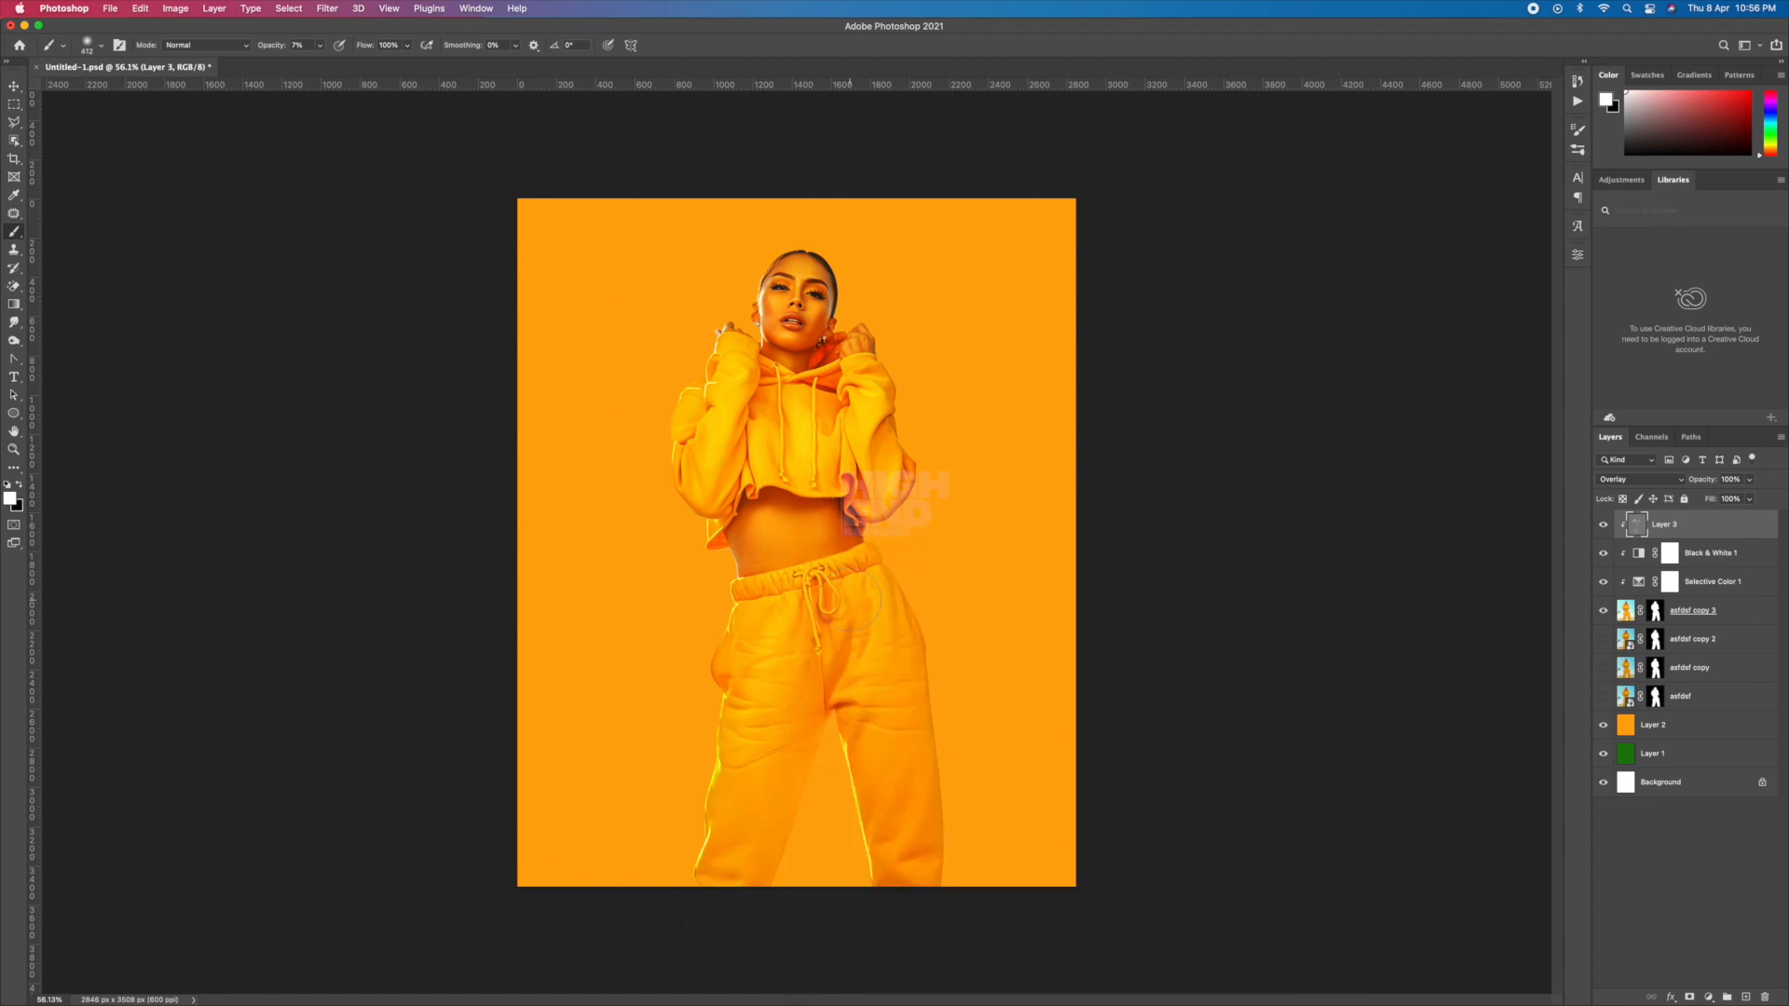
pyautogui.moveTo(869, 876); pyautogui.dragTo(848, 741)
pyautogui.press('x')
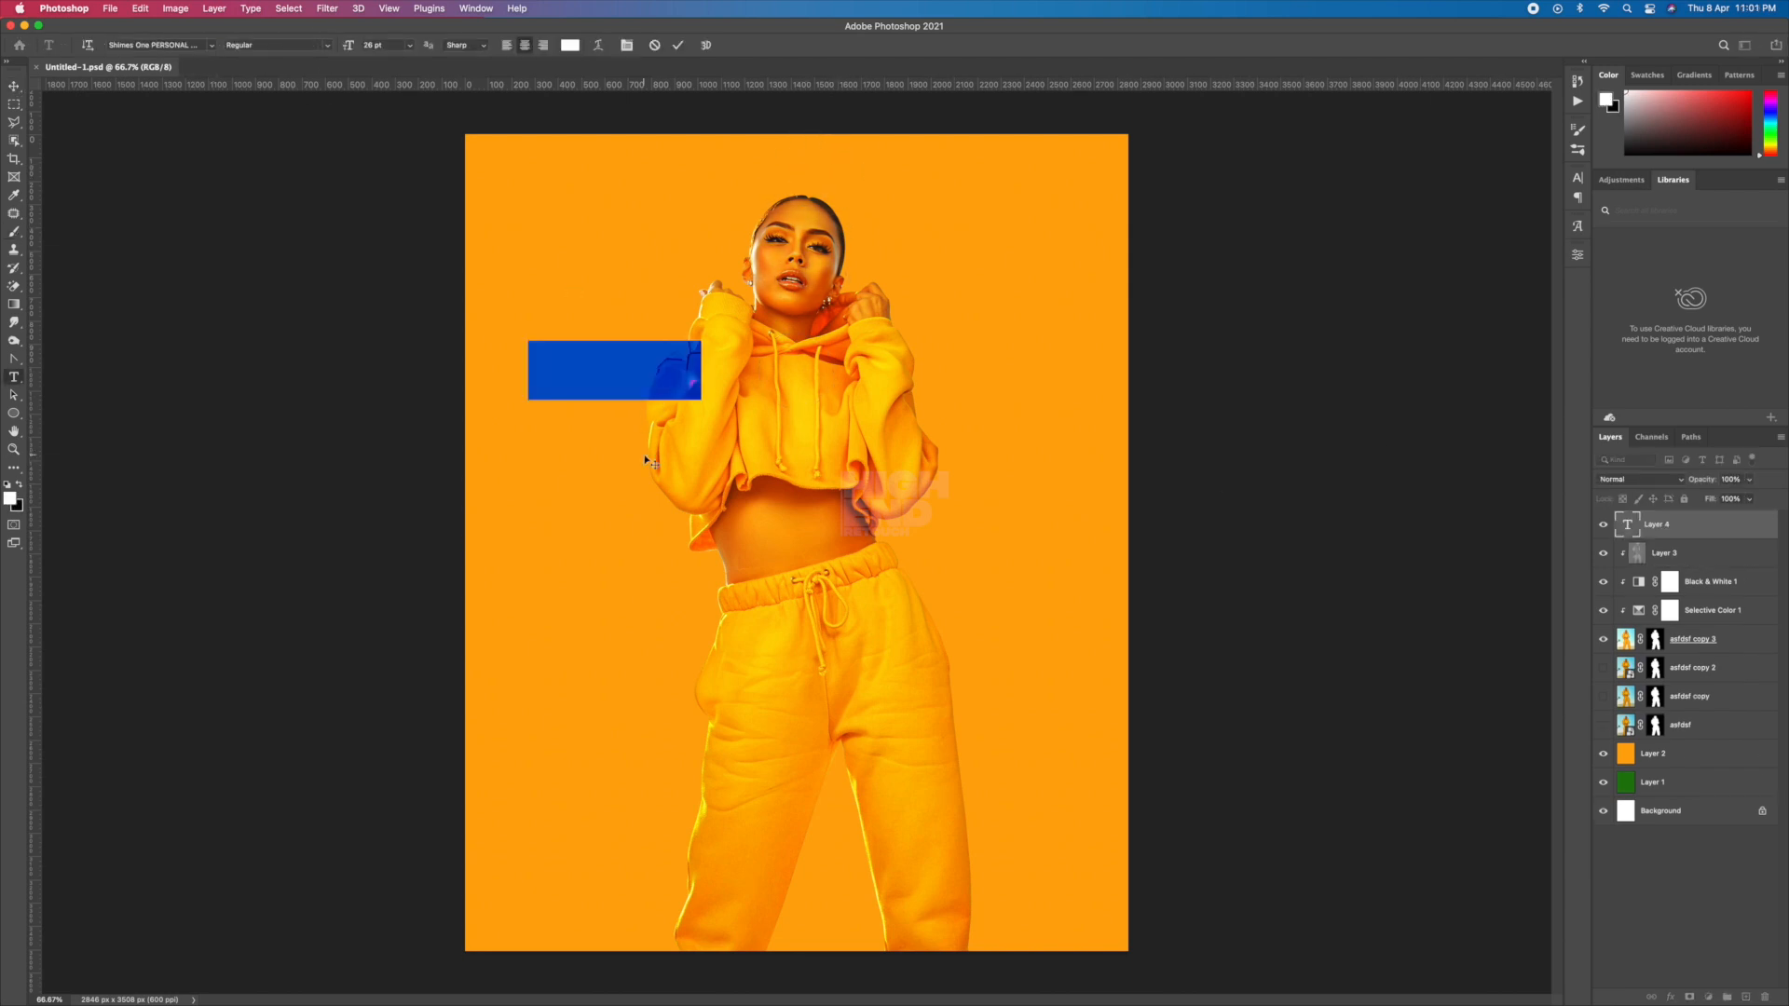
# Enter the text "Protext Your Peace" on the canvas, copy it and hide its layer.
pyautogui.write('Protext')
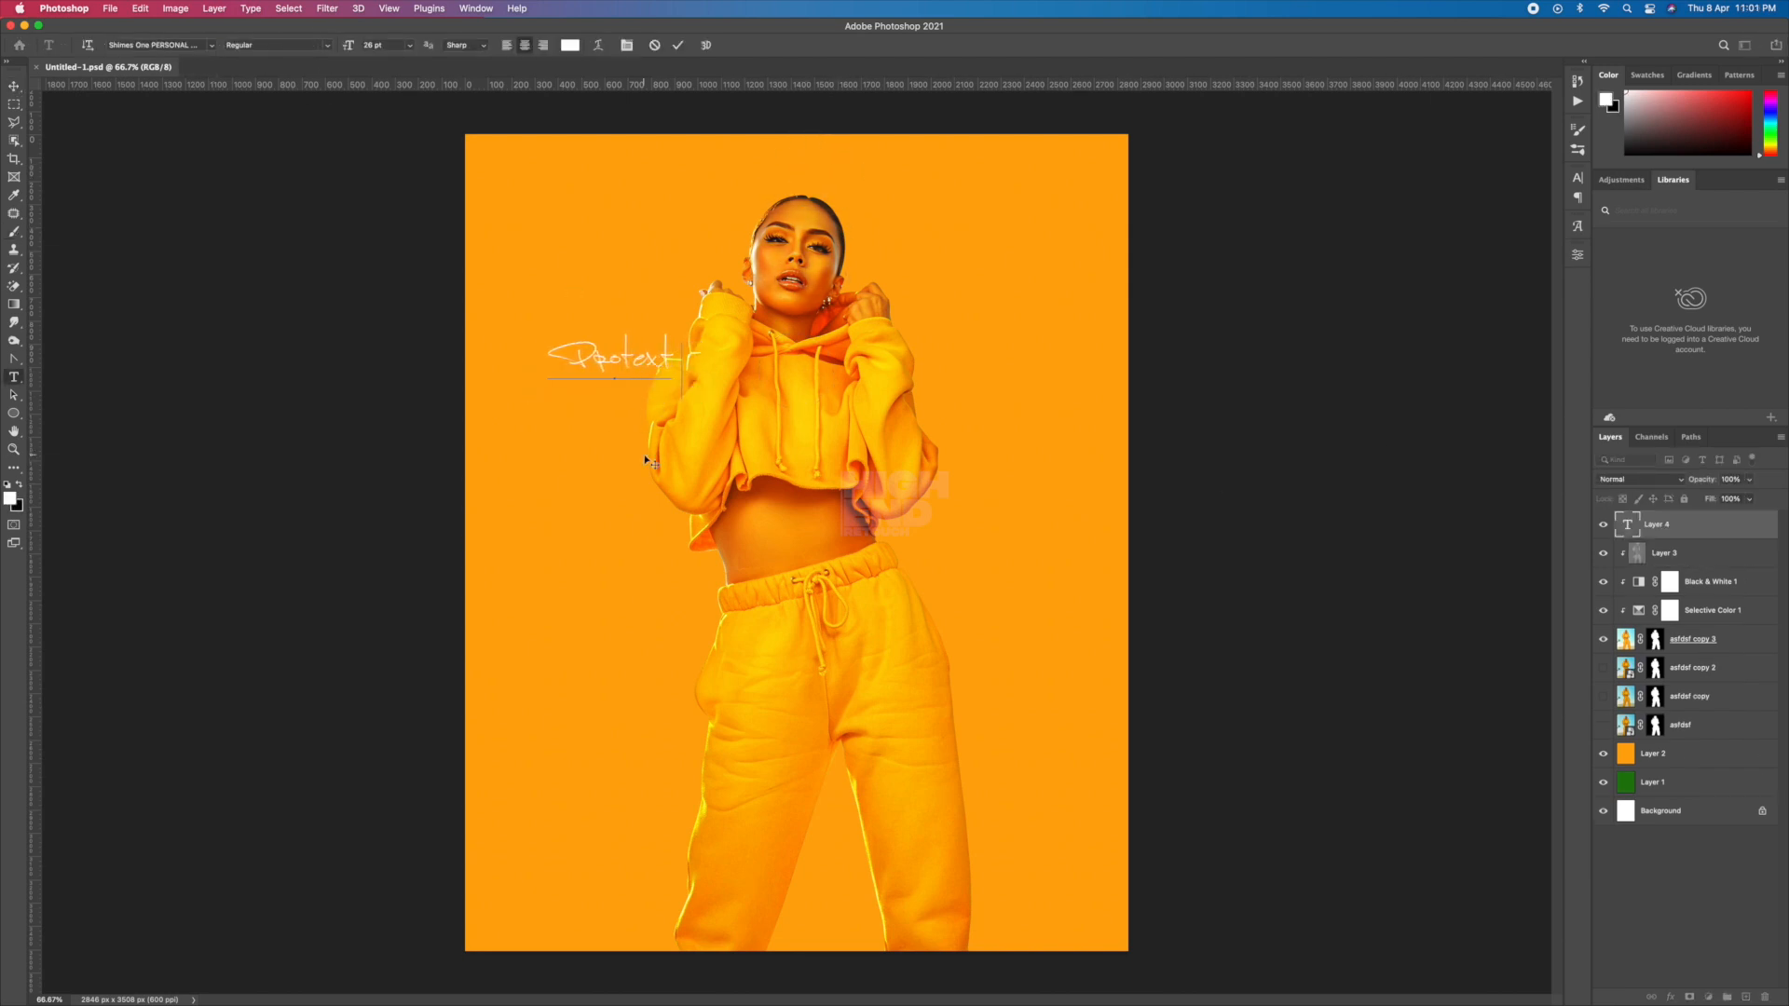
pyautogui.write('ect Your Peace')
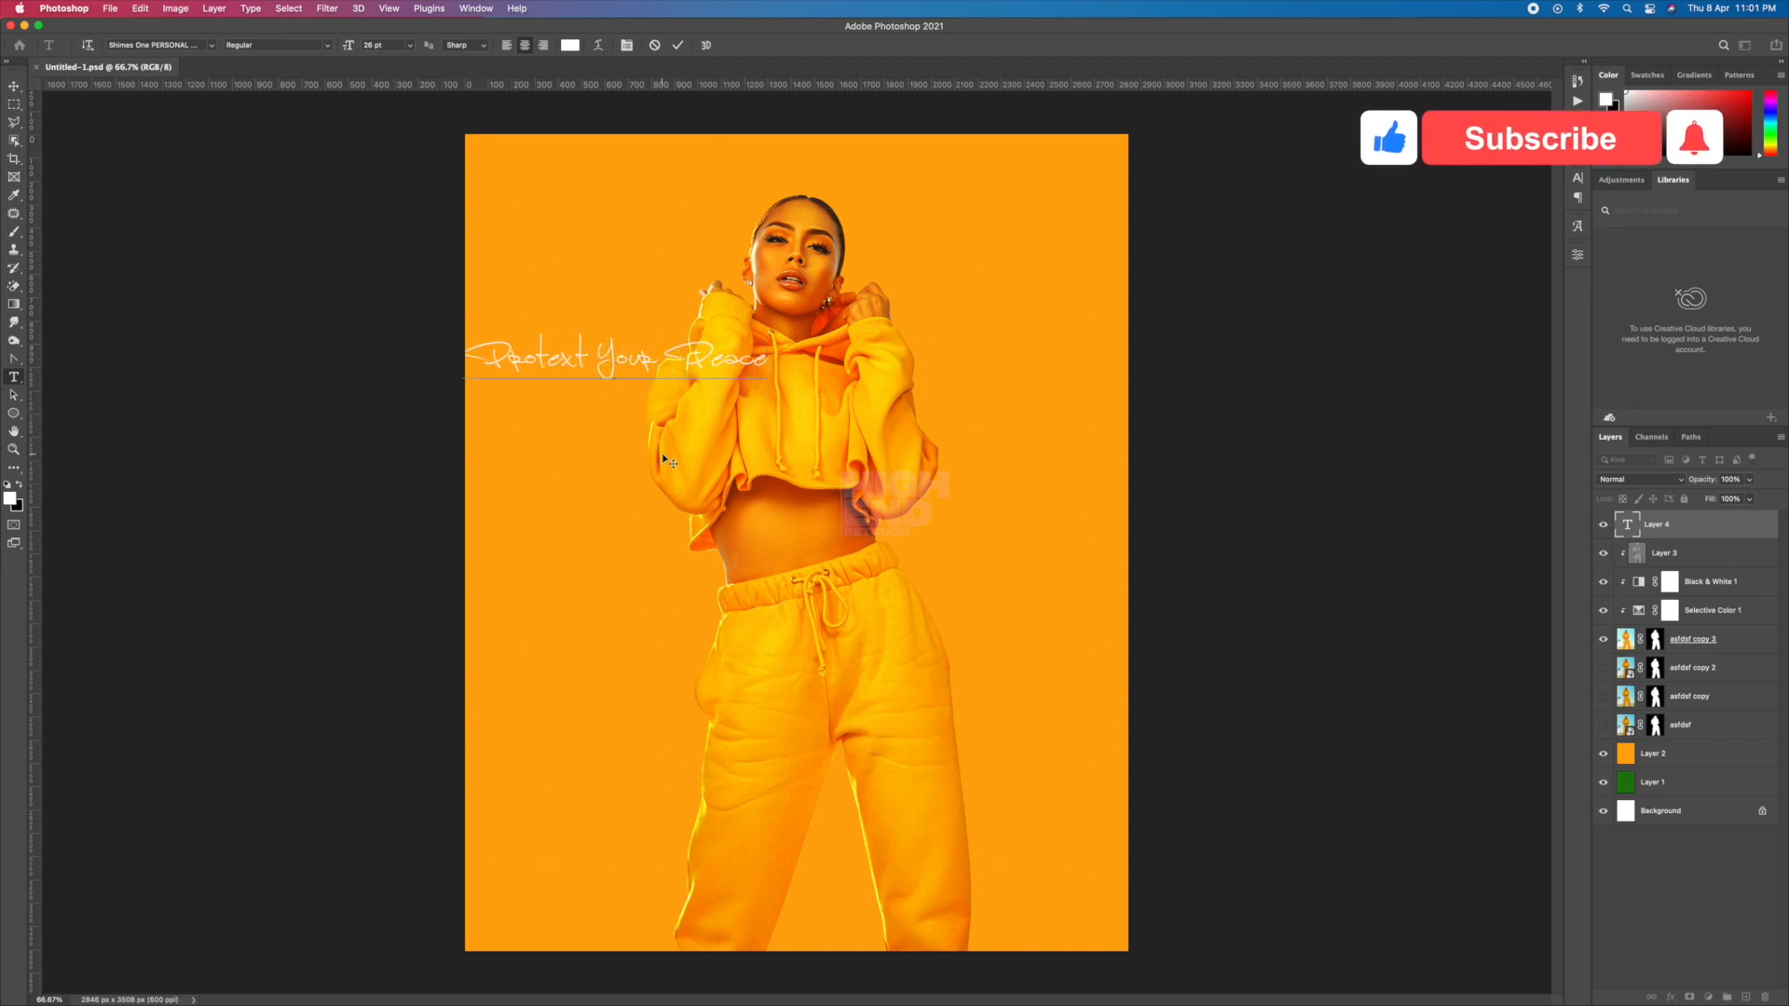
pyautogui.moveTo(661, 453); pyautogui.dragTo(864, 748)
pyautogui.press('super+a')
pyautogui.press('super+c')
pyautogui.click(1603, 524)
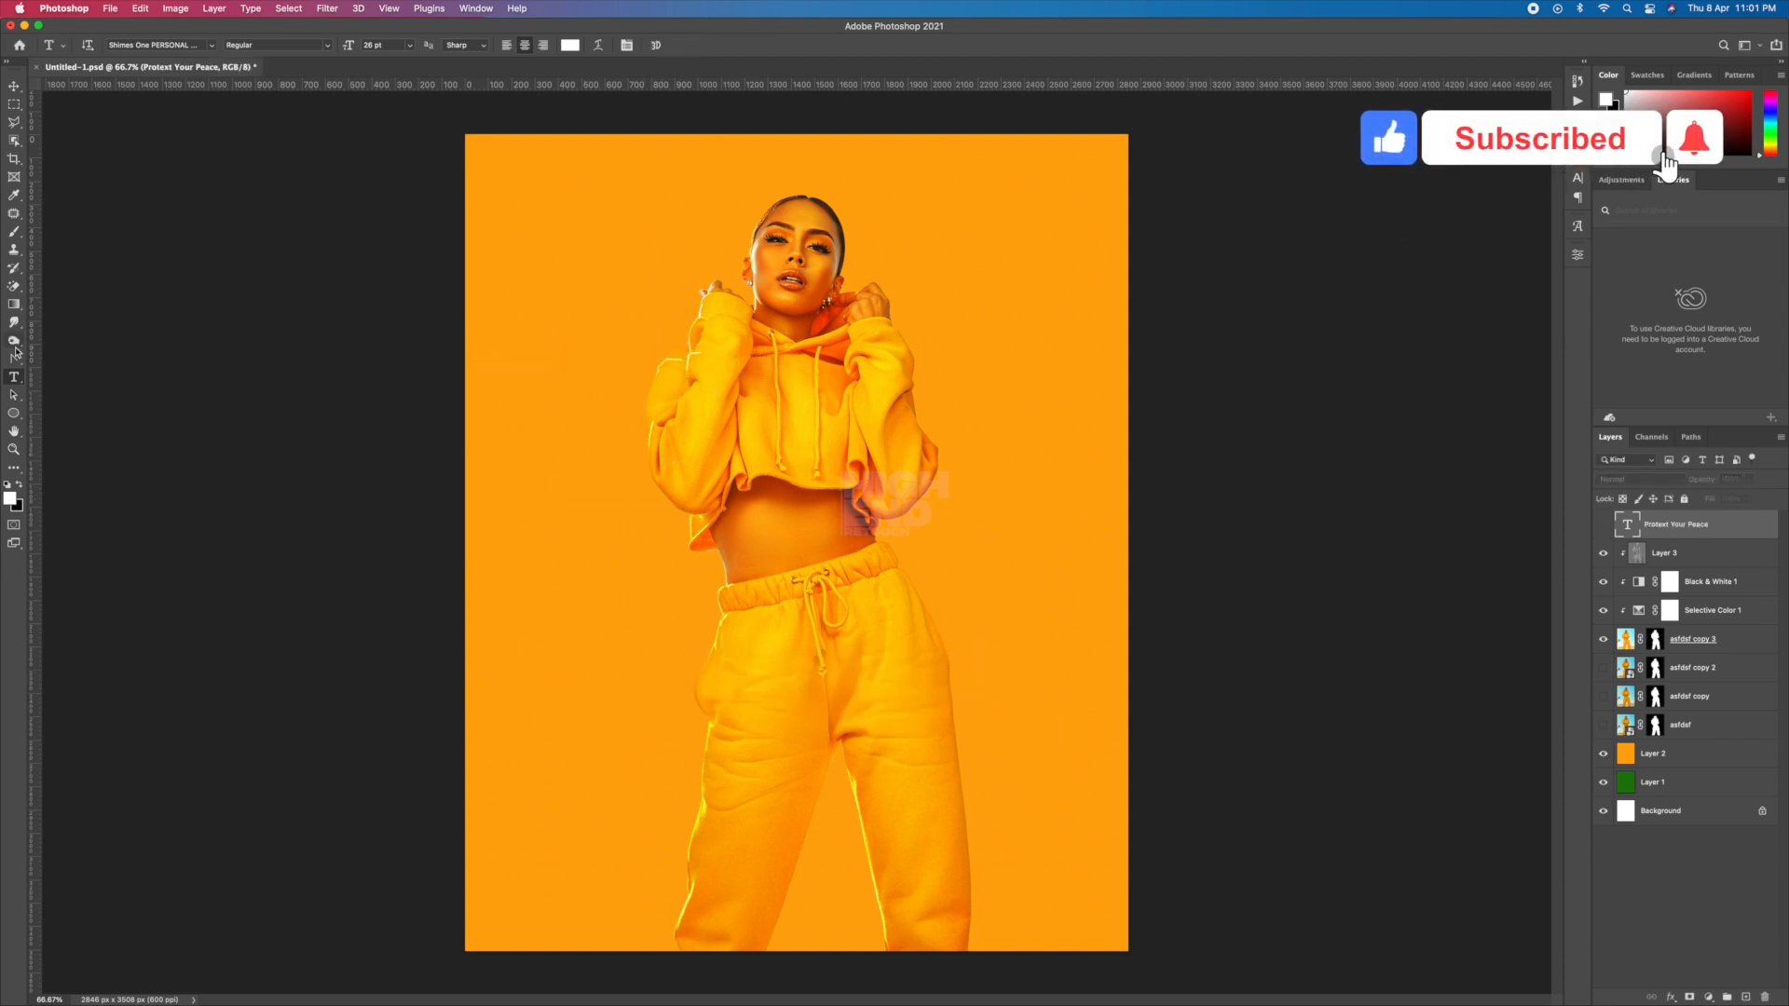
# Paste the phrase into a new text layer and shorten it to "Protext".
pyautogui.click(558, 391)
pyautogui.press('super+v')
pyautogui.moveTo(712, 374); pyautogui.dragTo(533, 375)
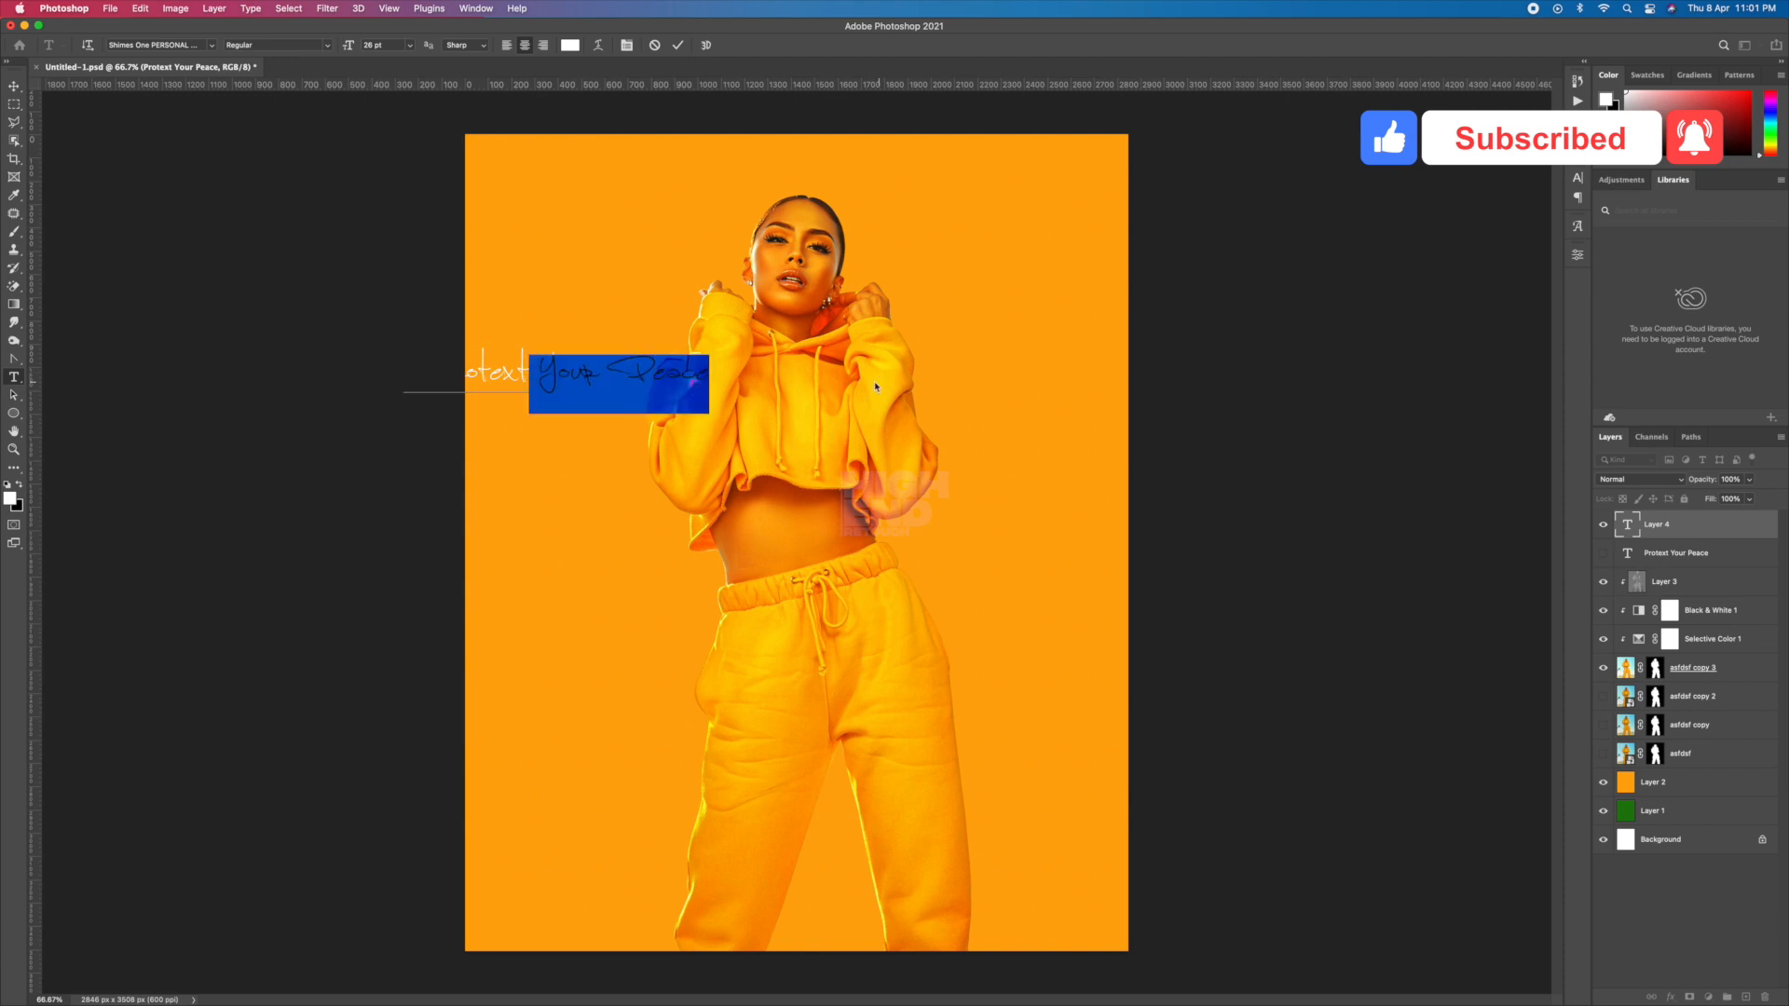
pyautogui.press('BackSpace')
# Set the word in Integral CF Heavy and move it across the model's chin.
pyautogui.doubleClick(598, 367)
pyautogui.click(213, 45)
pyautogui.click(264, 101)
pyautogui.click(327, 46)
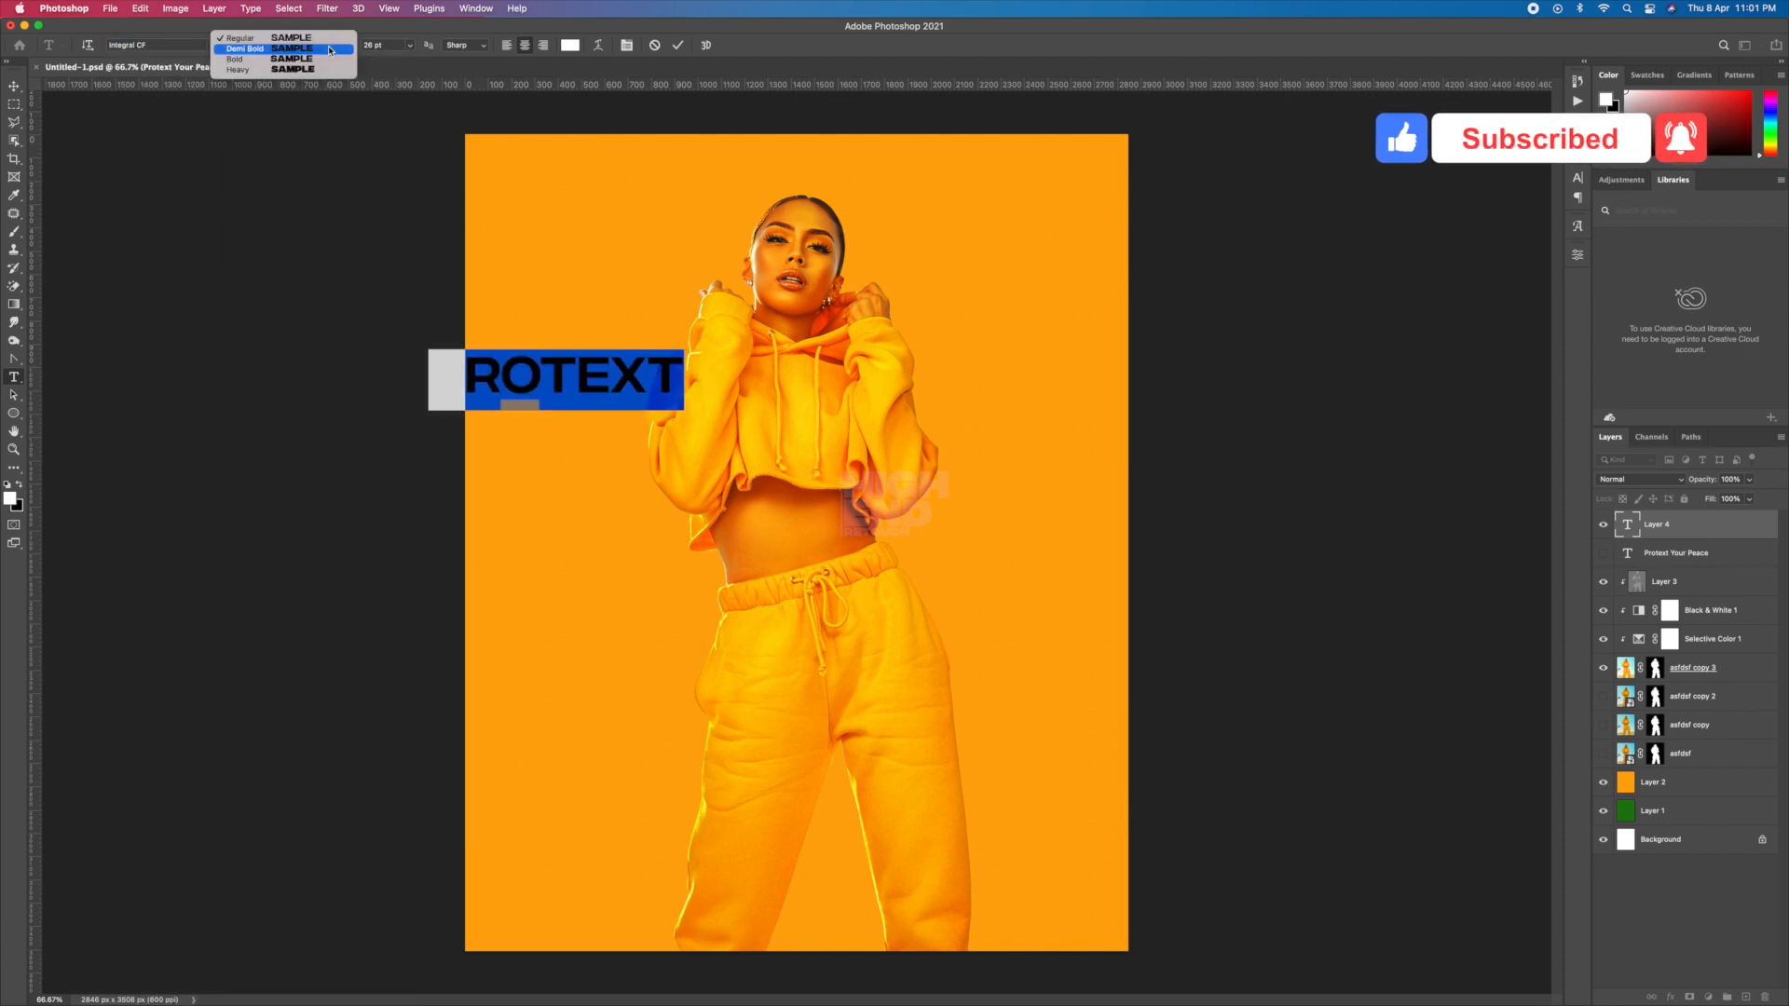
pyautogui.click(280, 72)
pyautogui.click(14, 86)
pyautogui.moveTo(685, 375); pyautogui.dragTo(871, 302)
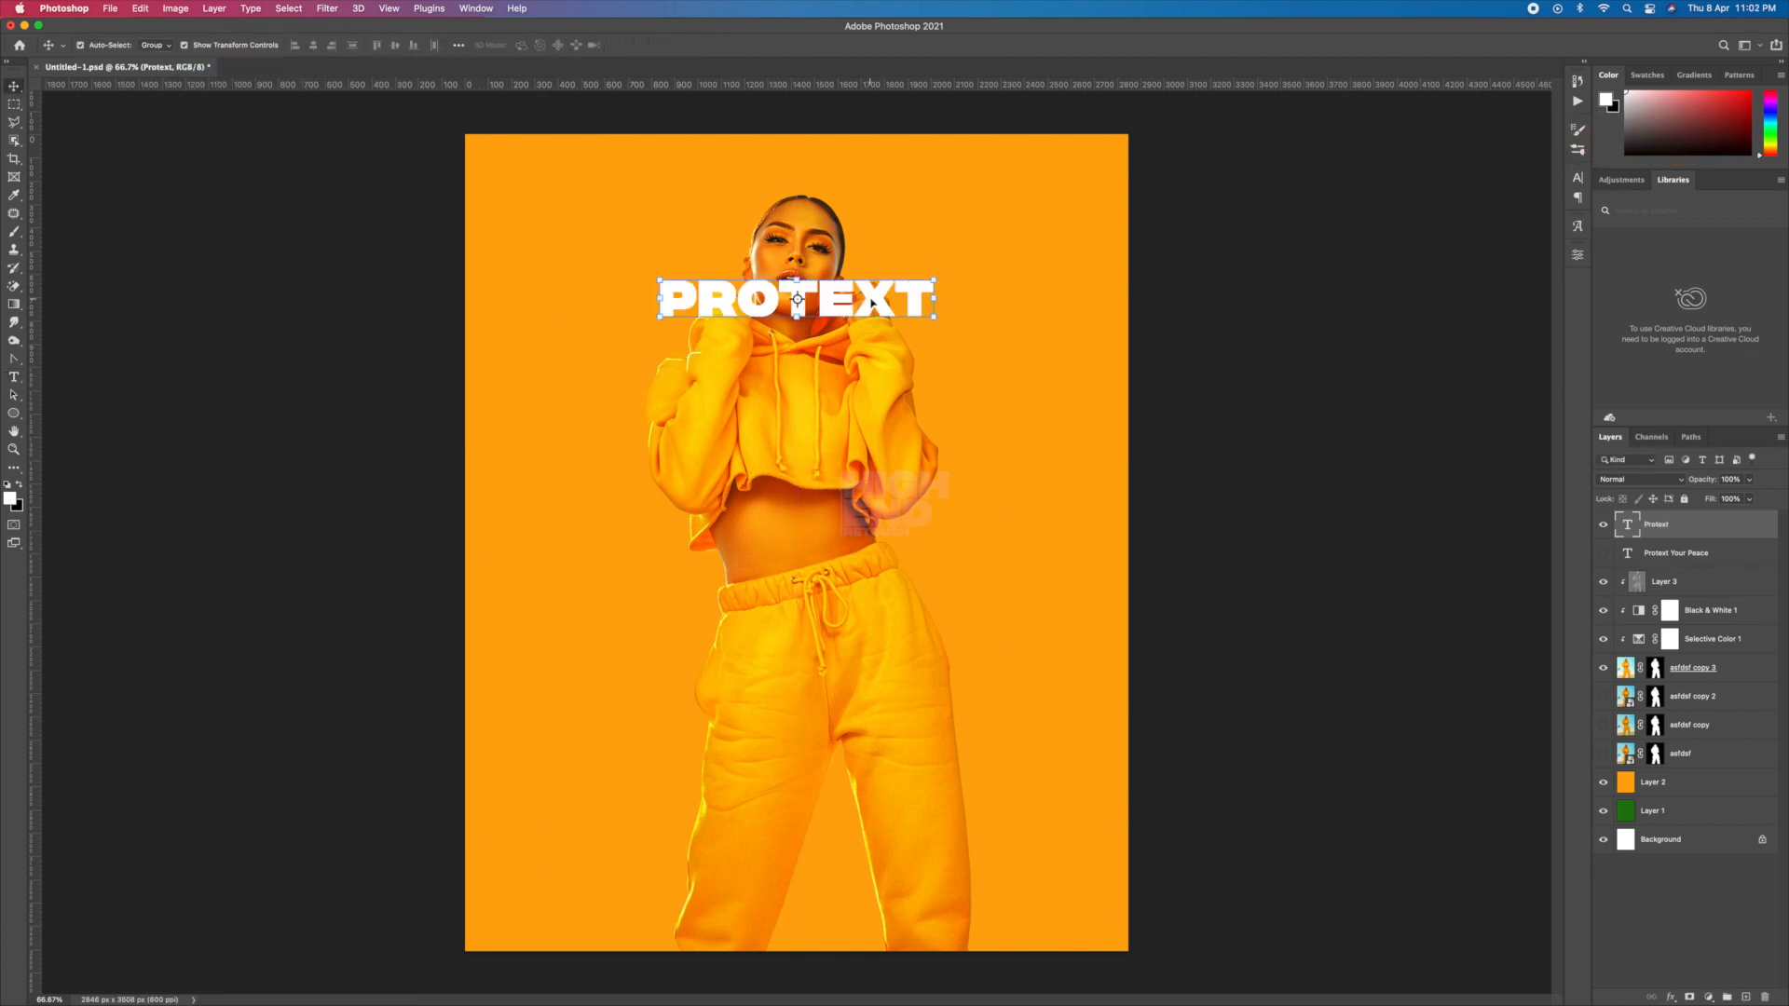
# Browse the font list and change the word's font to Disclaimer Classic.
pyautogui.doubleClick(1628, 526)
pyautogui.click(214, 45)
pyautogui.scroll(-10, 255, 428)
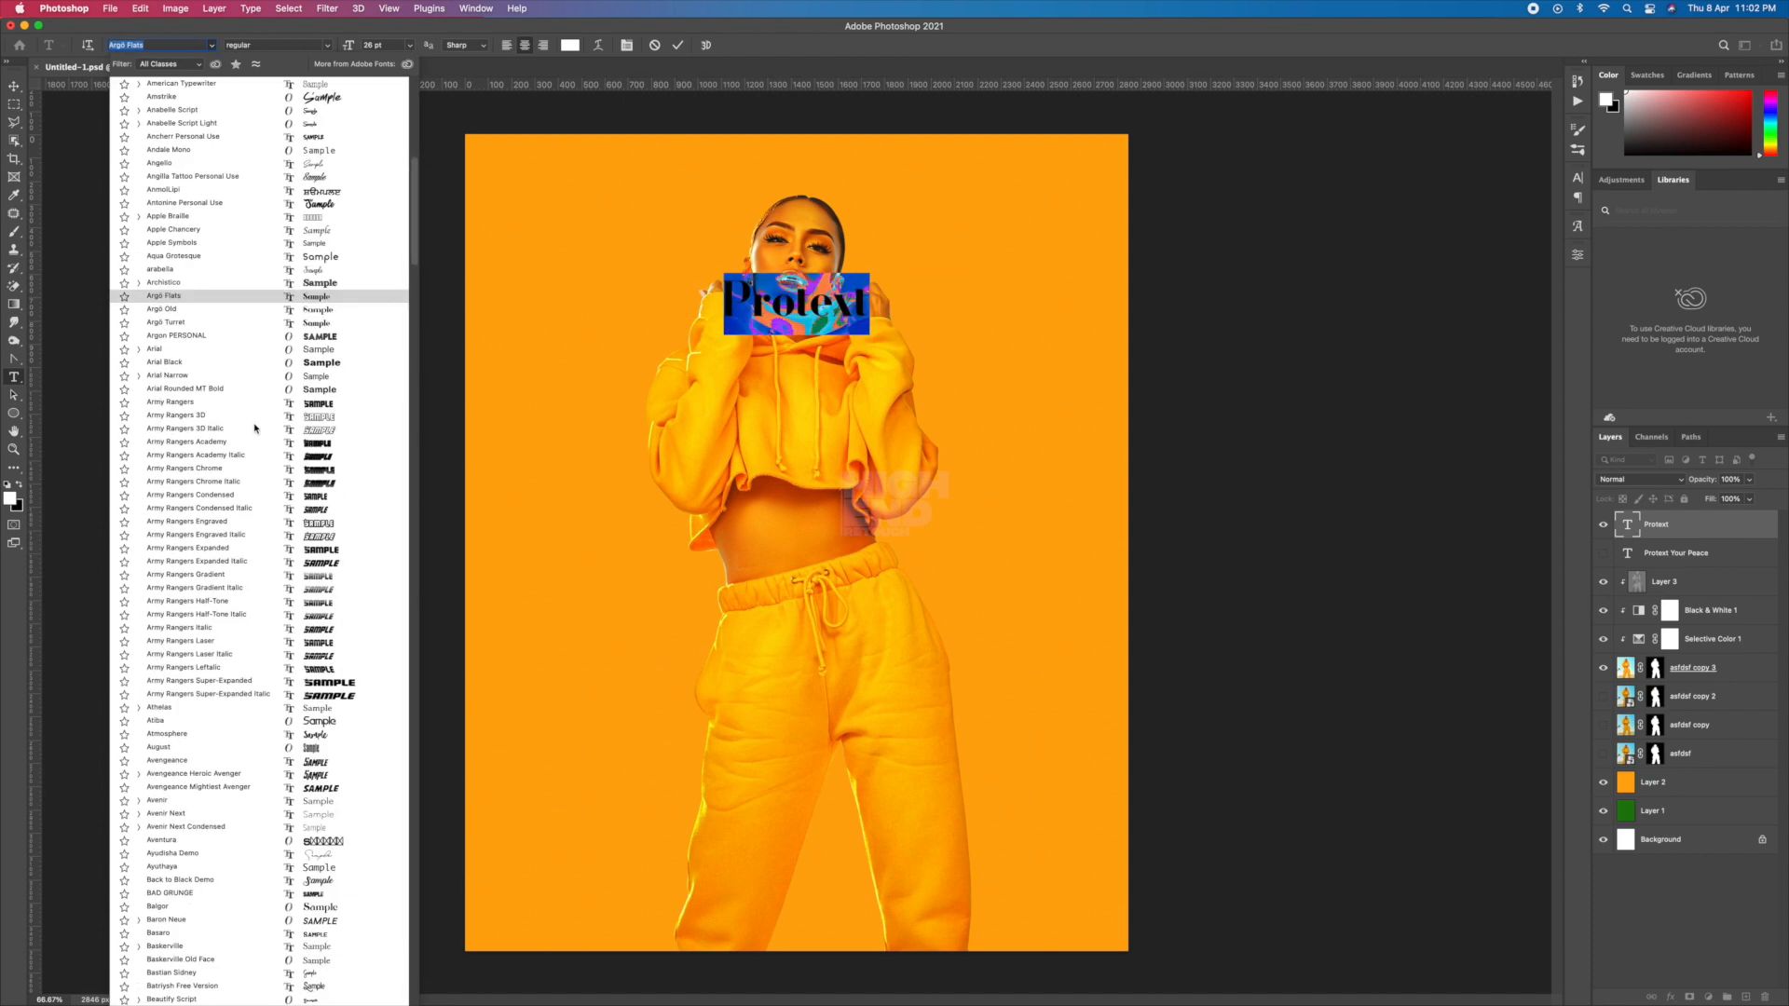
pyautogui.scroll(-15, 255, 428)
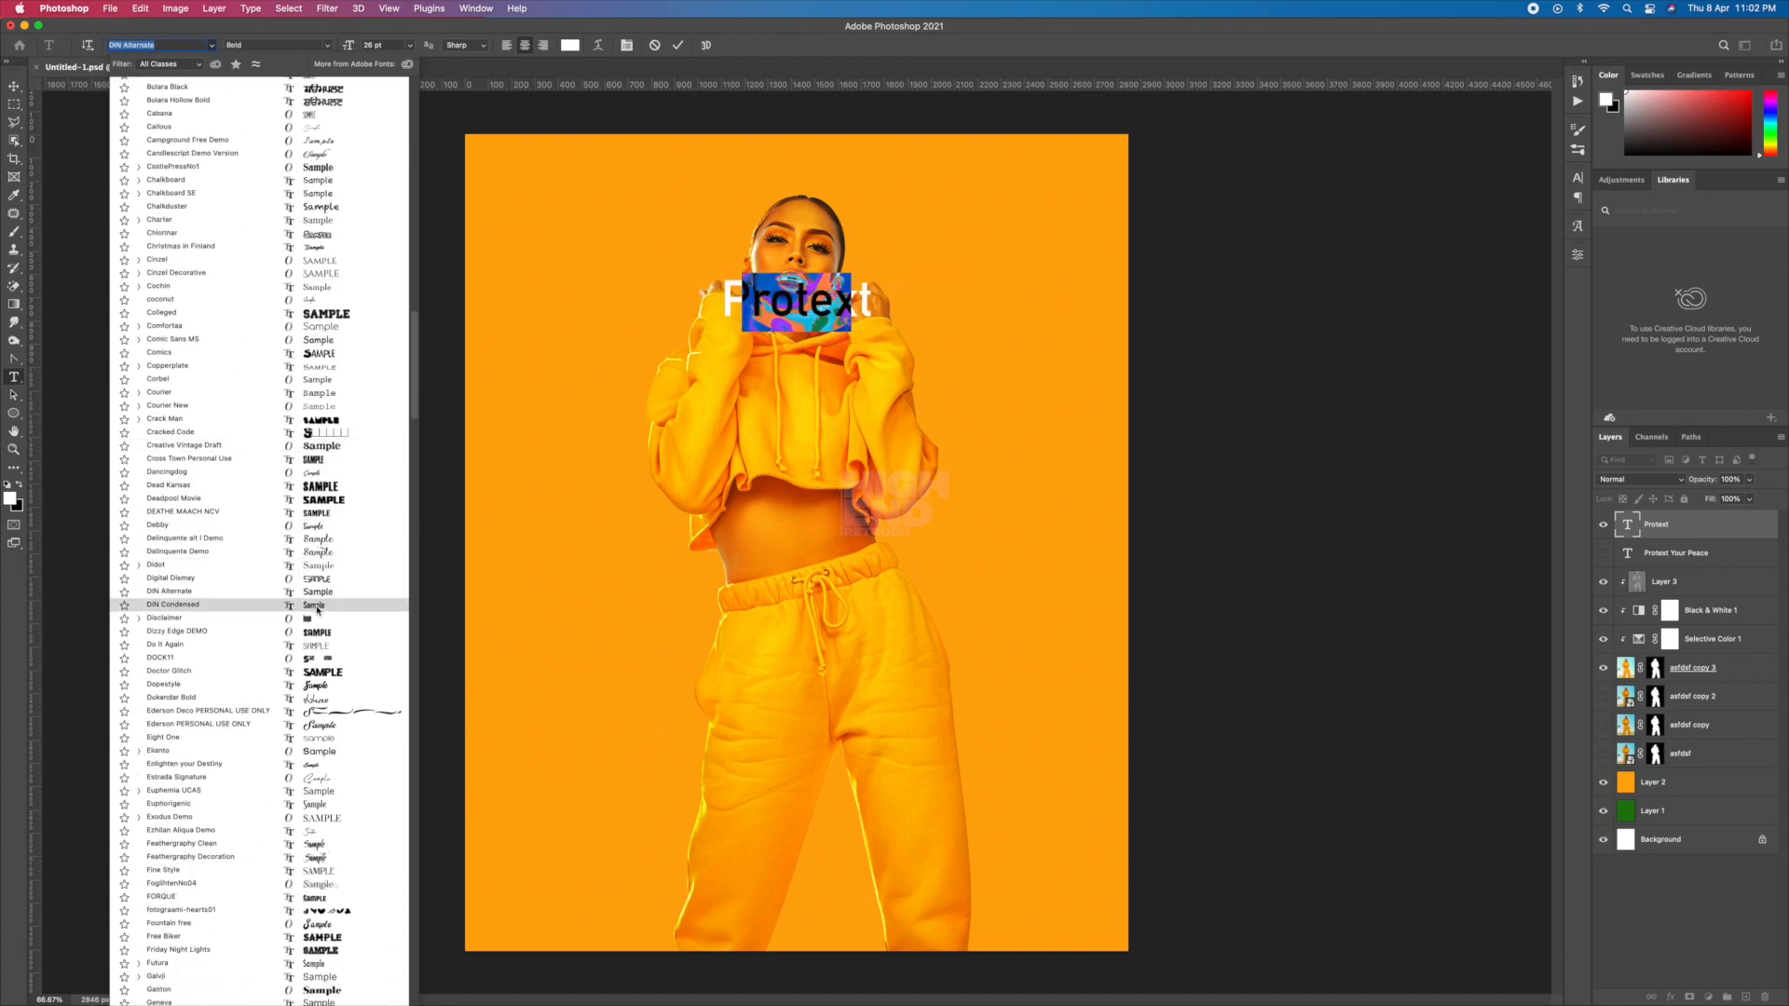
pyautogui.click(167, 618)
pyautogui.click(1577, 177)
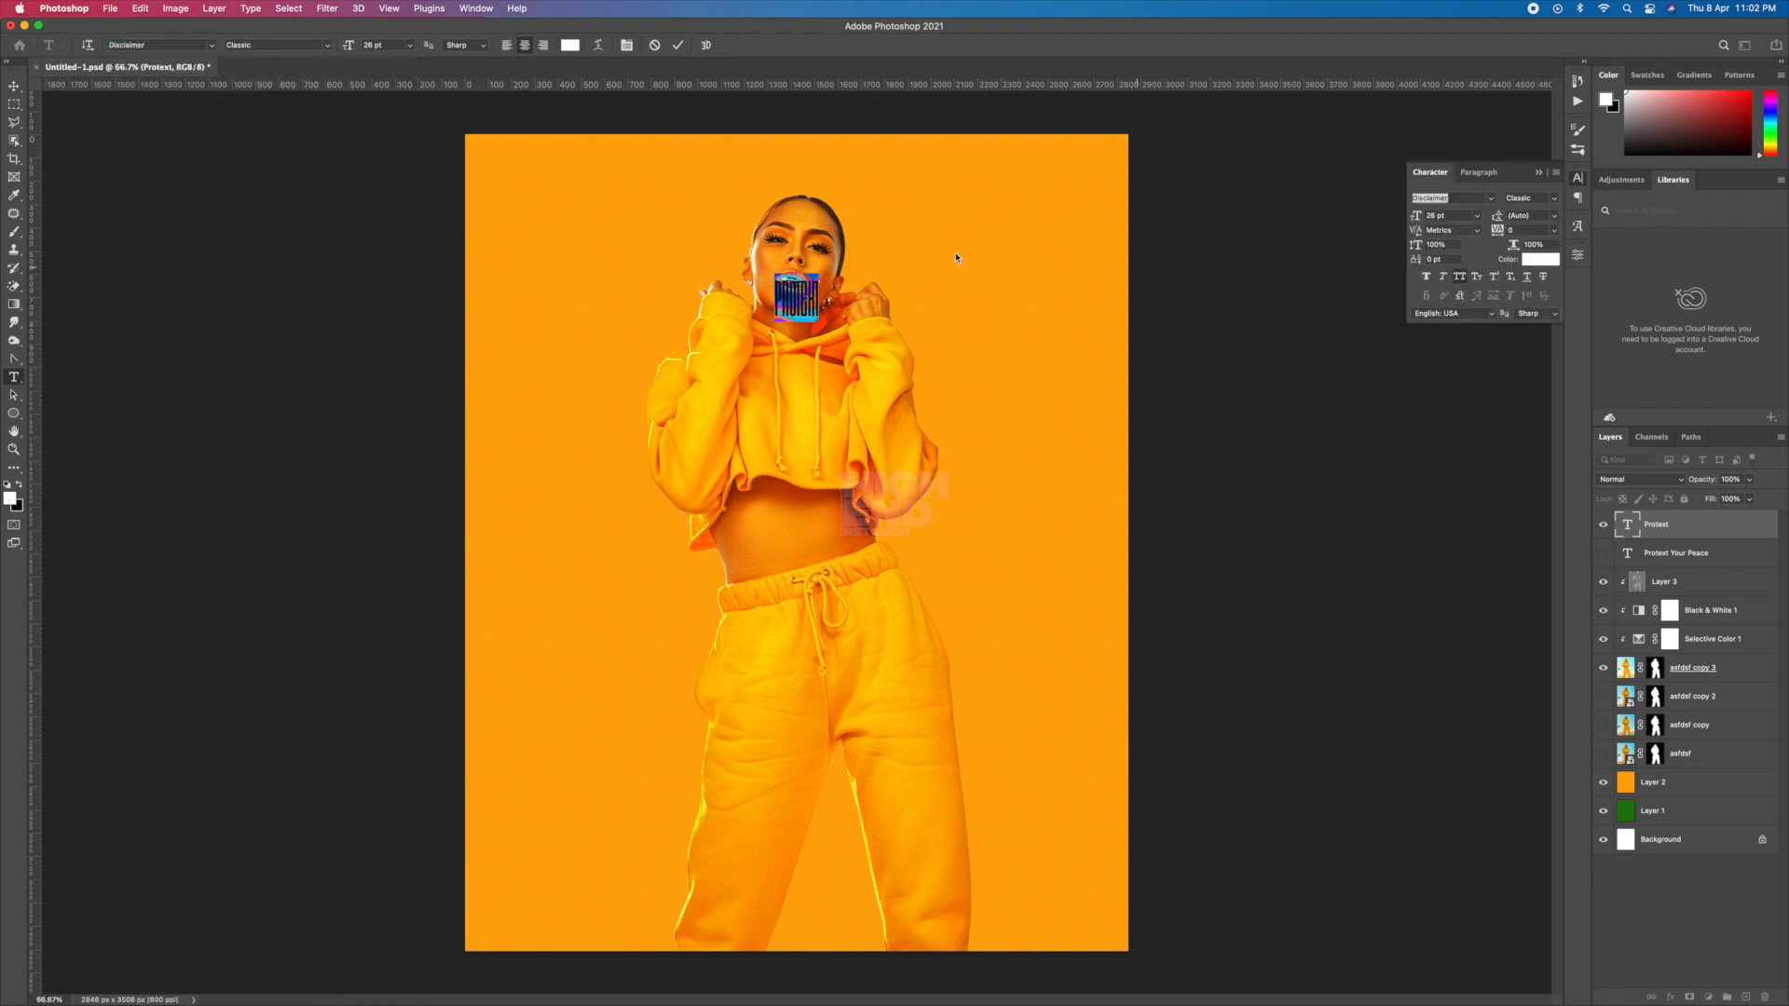
# Enlarge the word to about 207 pt and move it down over the model's upper body.
pyautogui.click(14, 86)
pyautogui.moveTo(821, 281); pyautogui.dragTo(1092, 202)
pyautogui.press('Return')
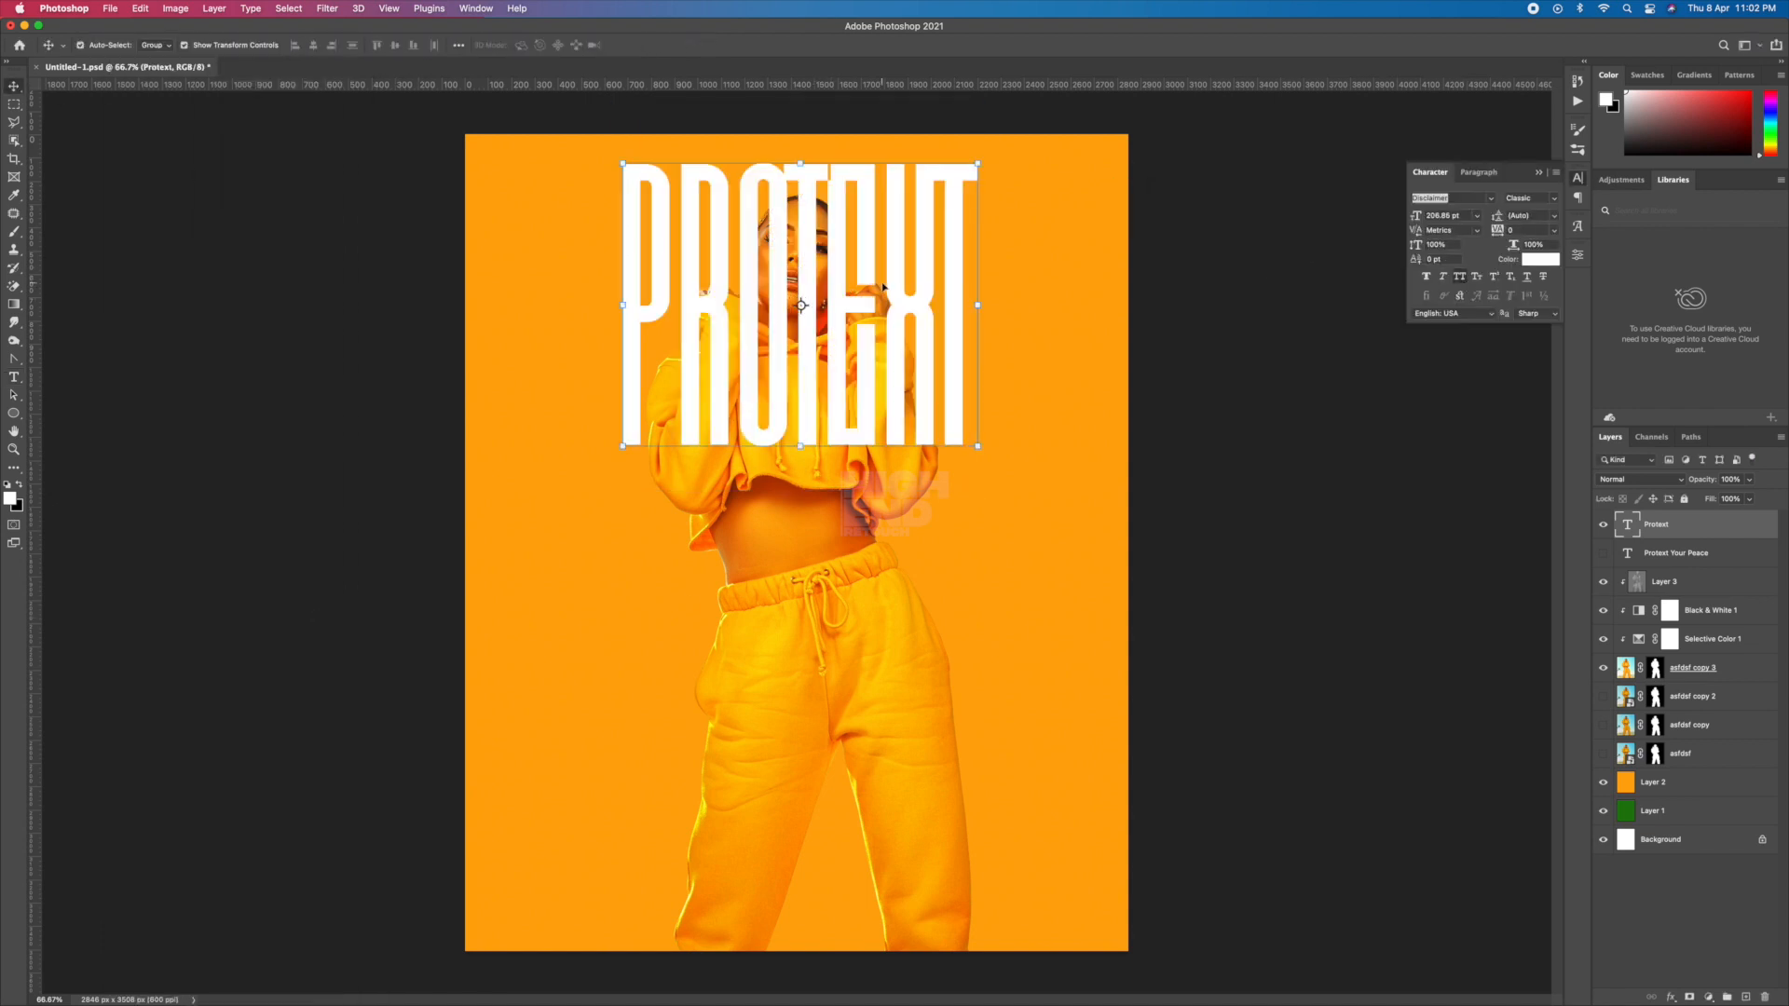
pyautogui.moveTo(882, 288); pyautogui.dragTo(879, 350)
# Place the text layer behind the figure, directly above Layer 2, and enlarge the word to about 280 pt.
pyautogui.moveTo(1674, 526); pyautogui.dragTo(1670, 766)
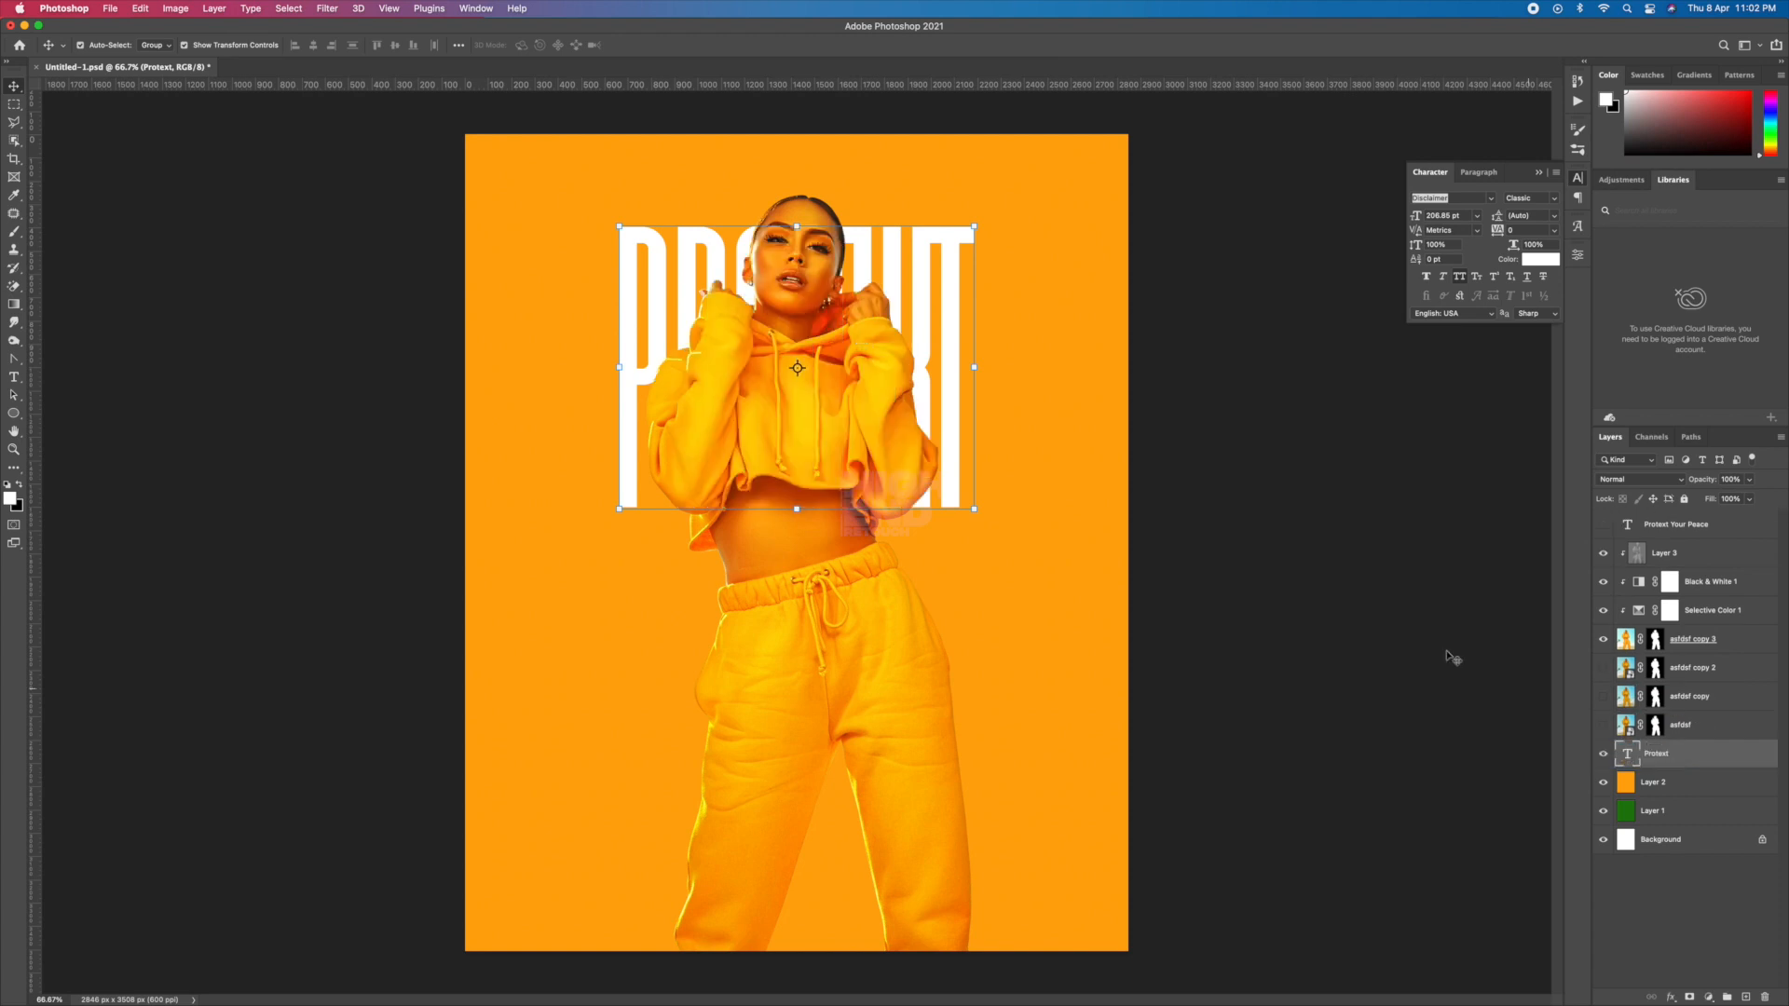
pyautogui.hotkey('ctrl', 't')
pyautogui.moveTo(975, 509); pyautogui.dragTo(1037, 622)
pyautogui.press('Return')
# Browse the font list and change the word's font to Heathergreen.
pyautogui.doubleClick(1629, 759)
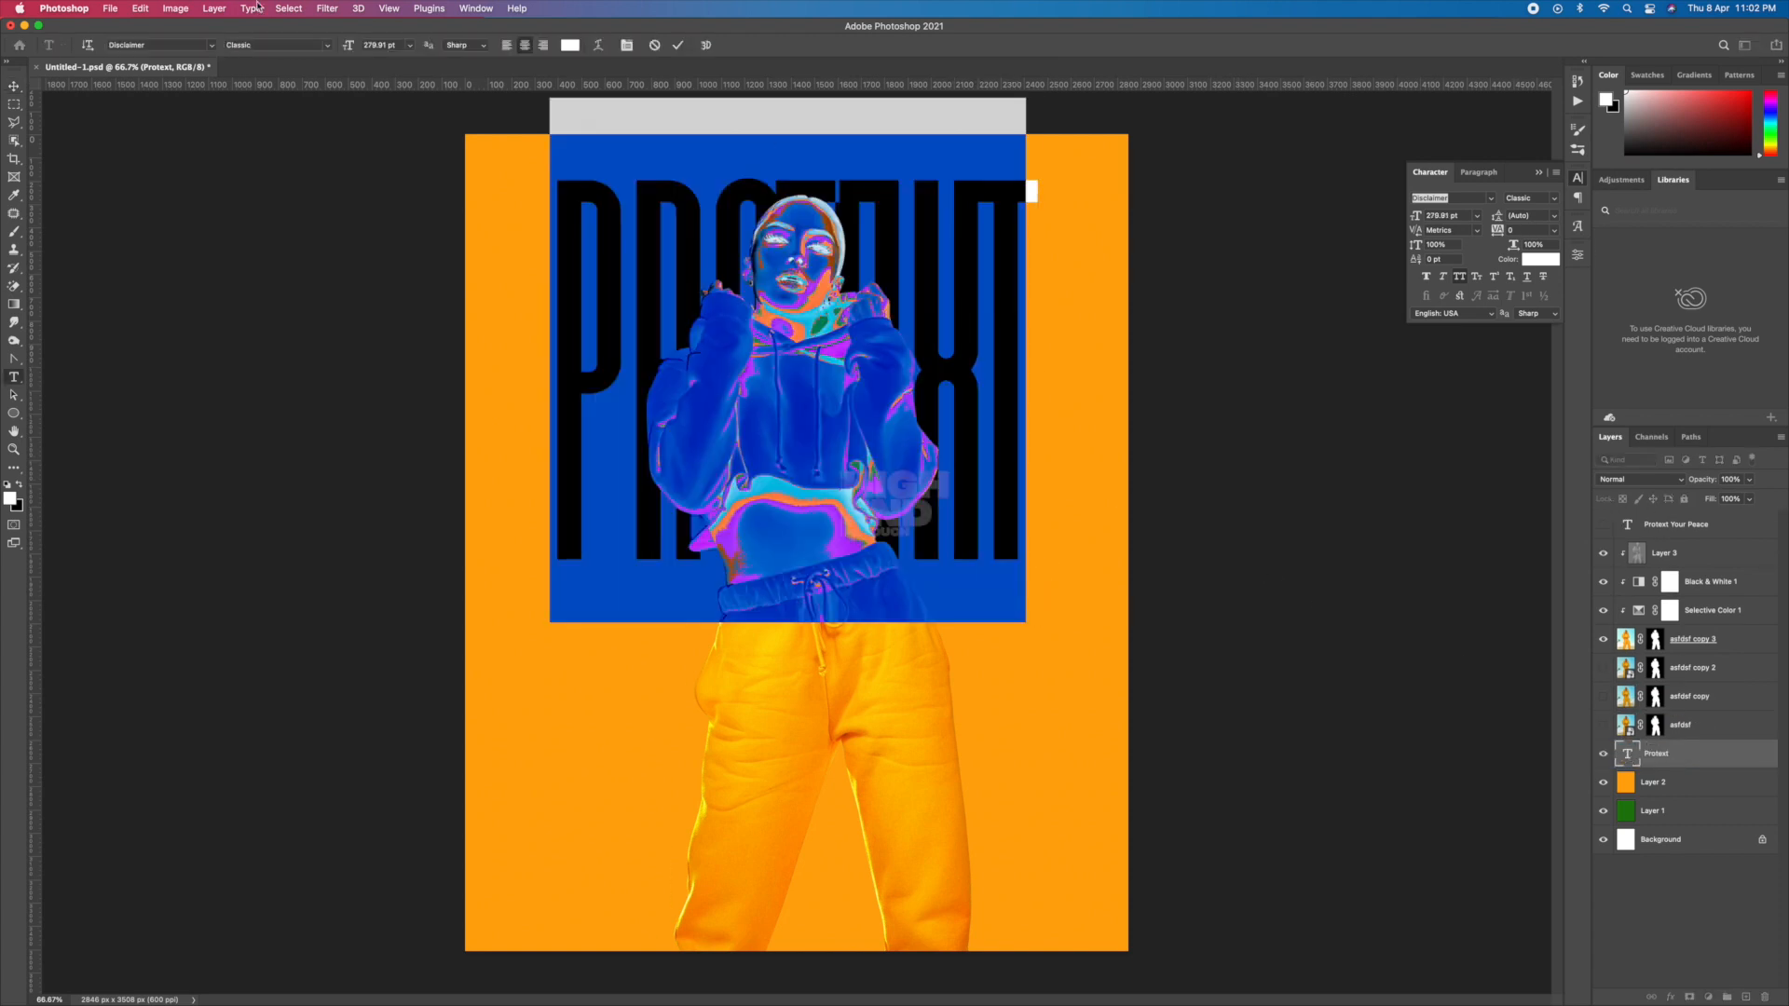
pyautogui.click(211, 46)
pyautogui.scroll(-20, 275, 368)
pyautogui.scroll(20, 275, 368)
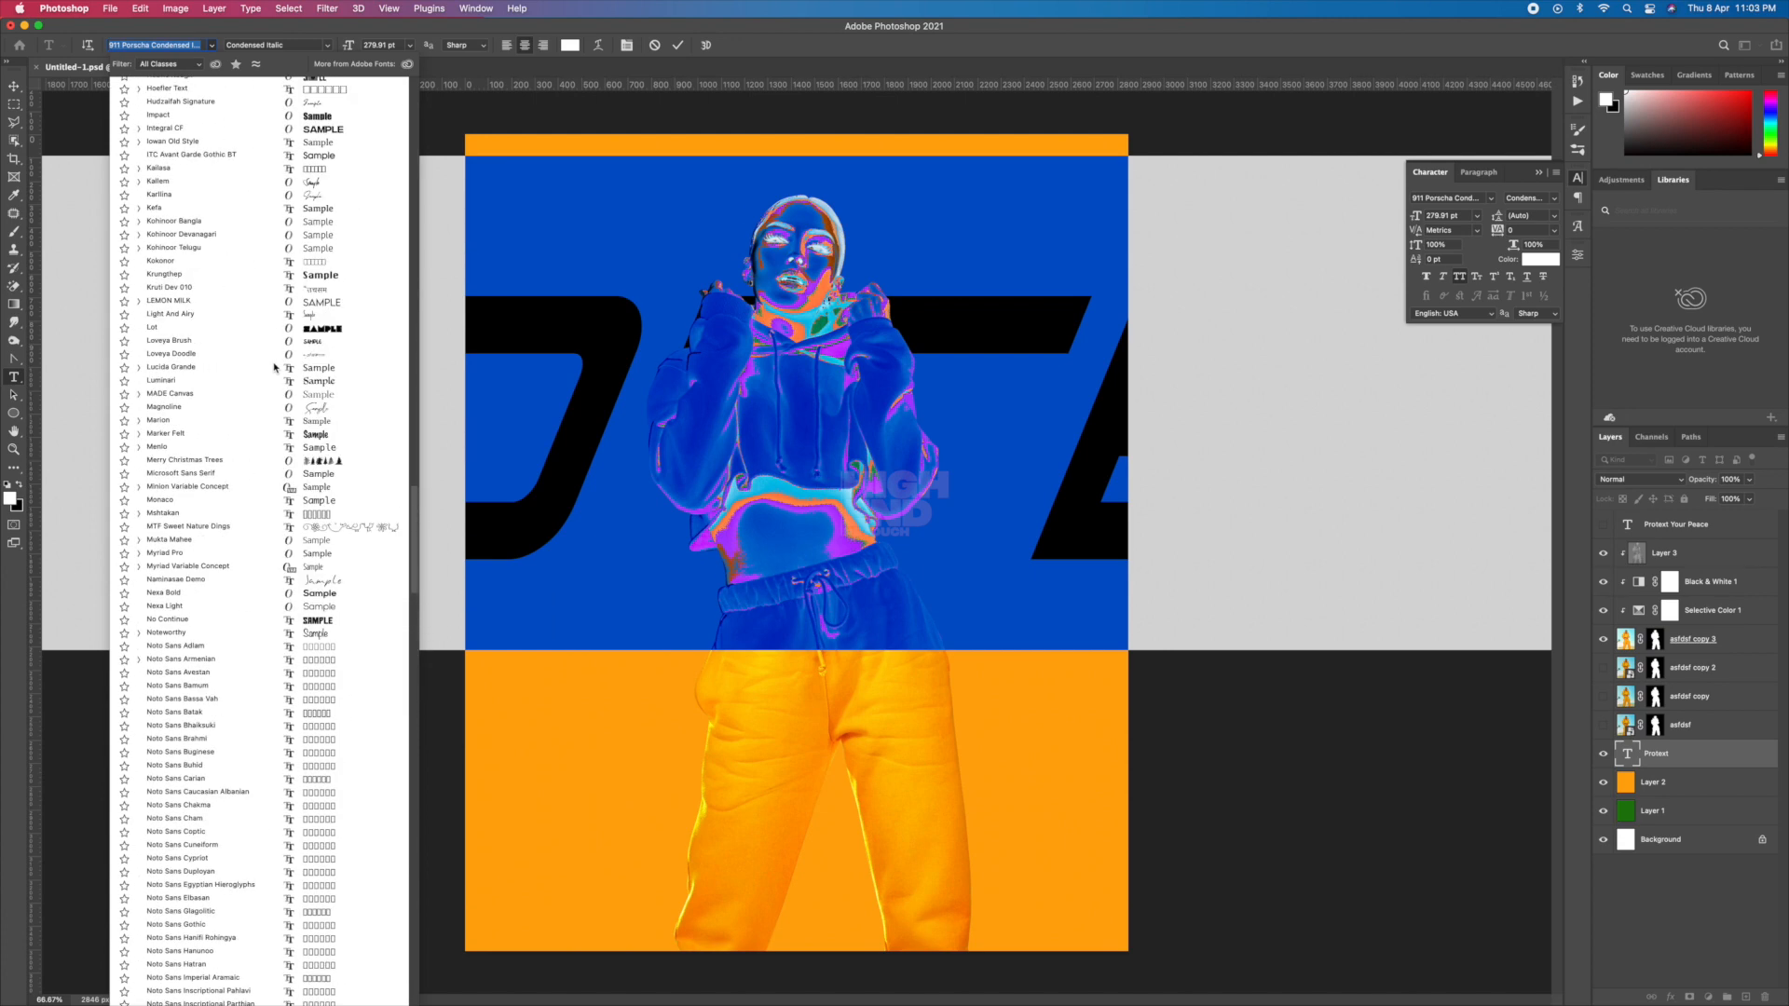
pyautogui.click(300, 619)
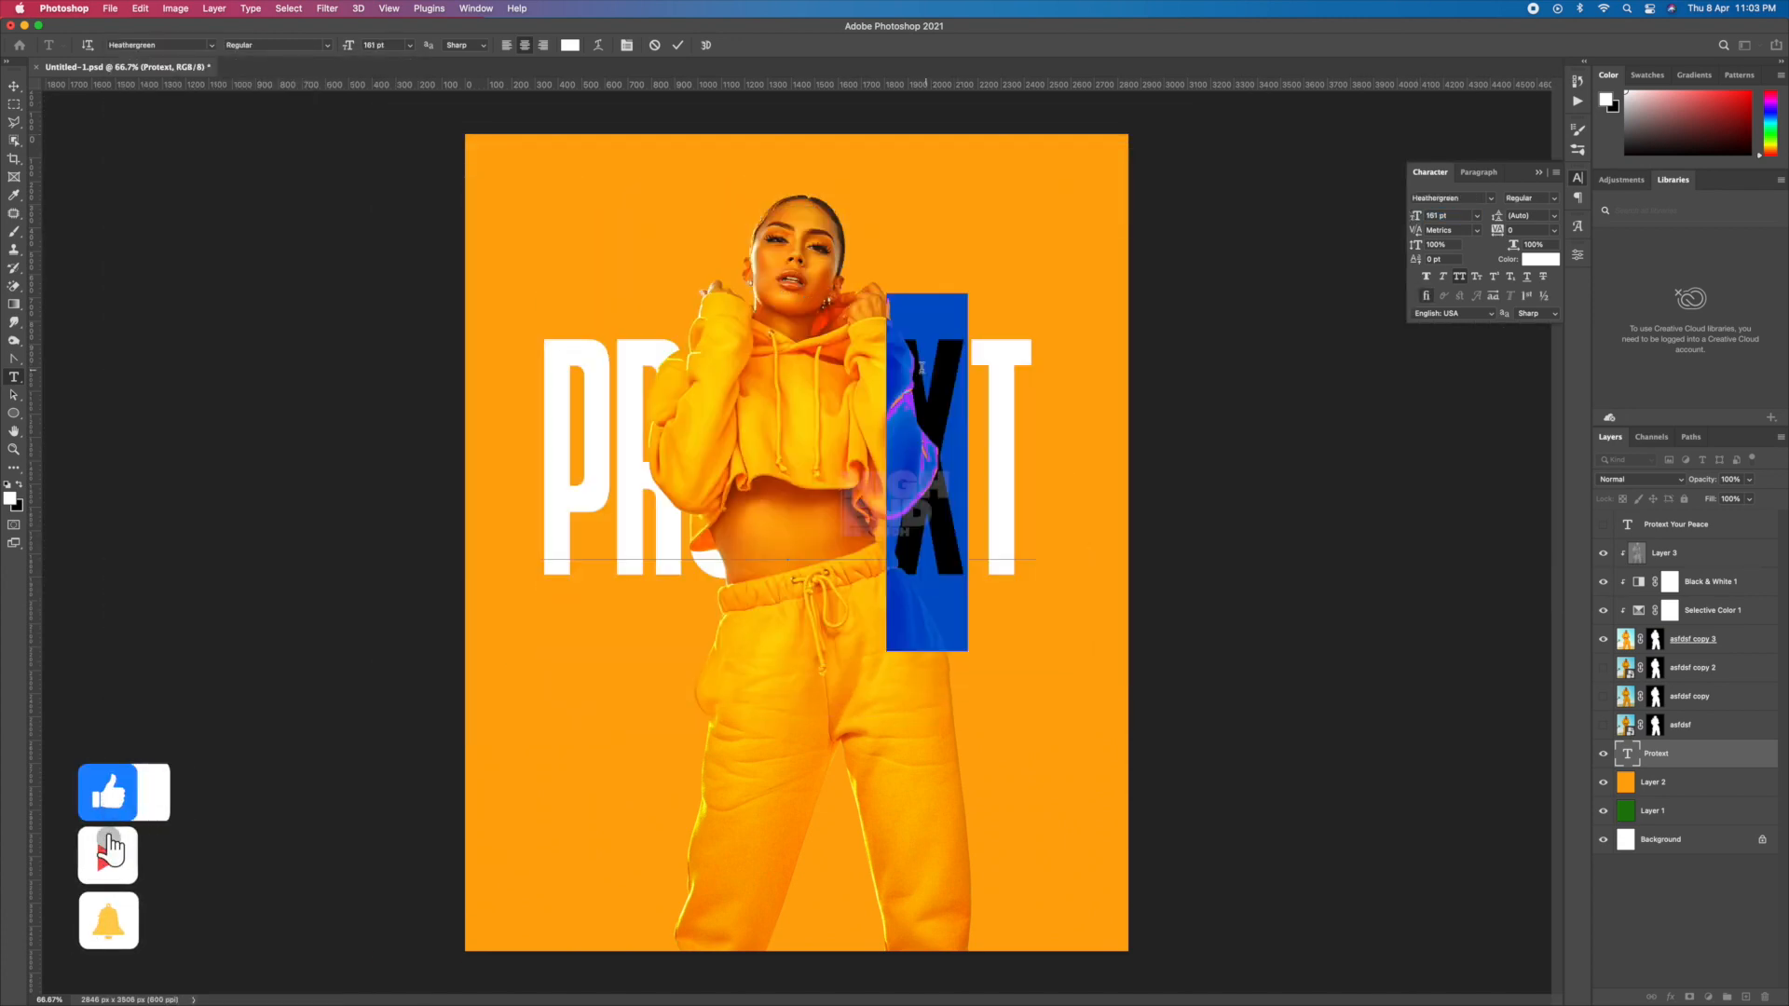
# Correct the word to "Protect" and move it up behind the model's head and shoulders.
pyautogui.write('c')
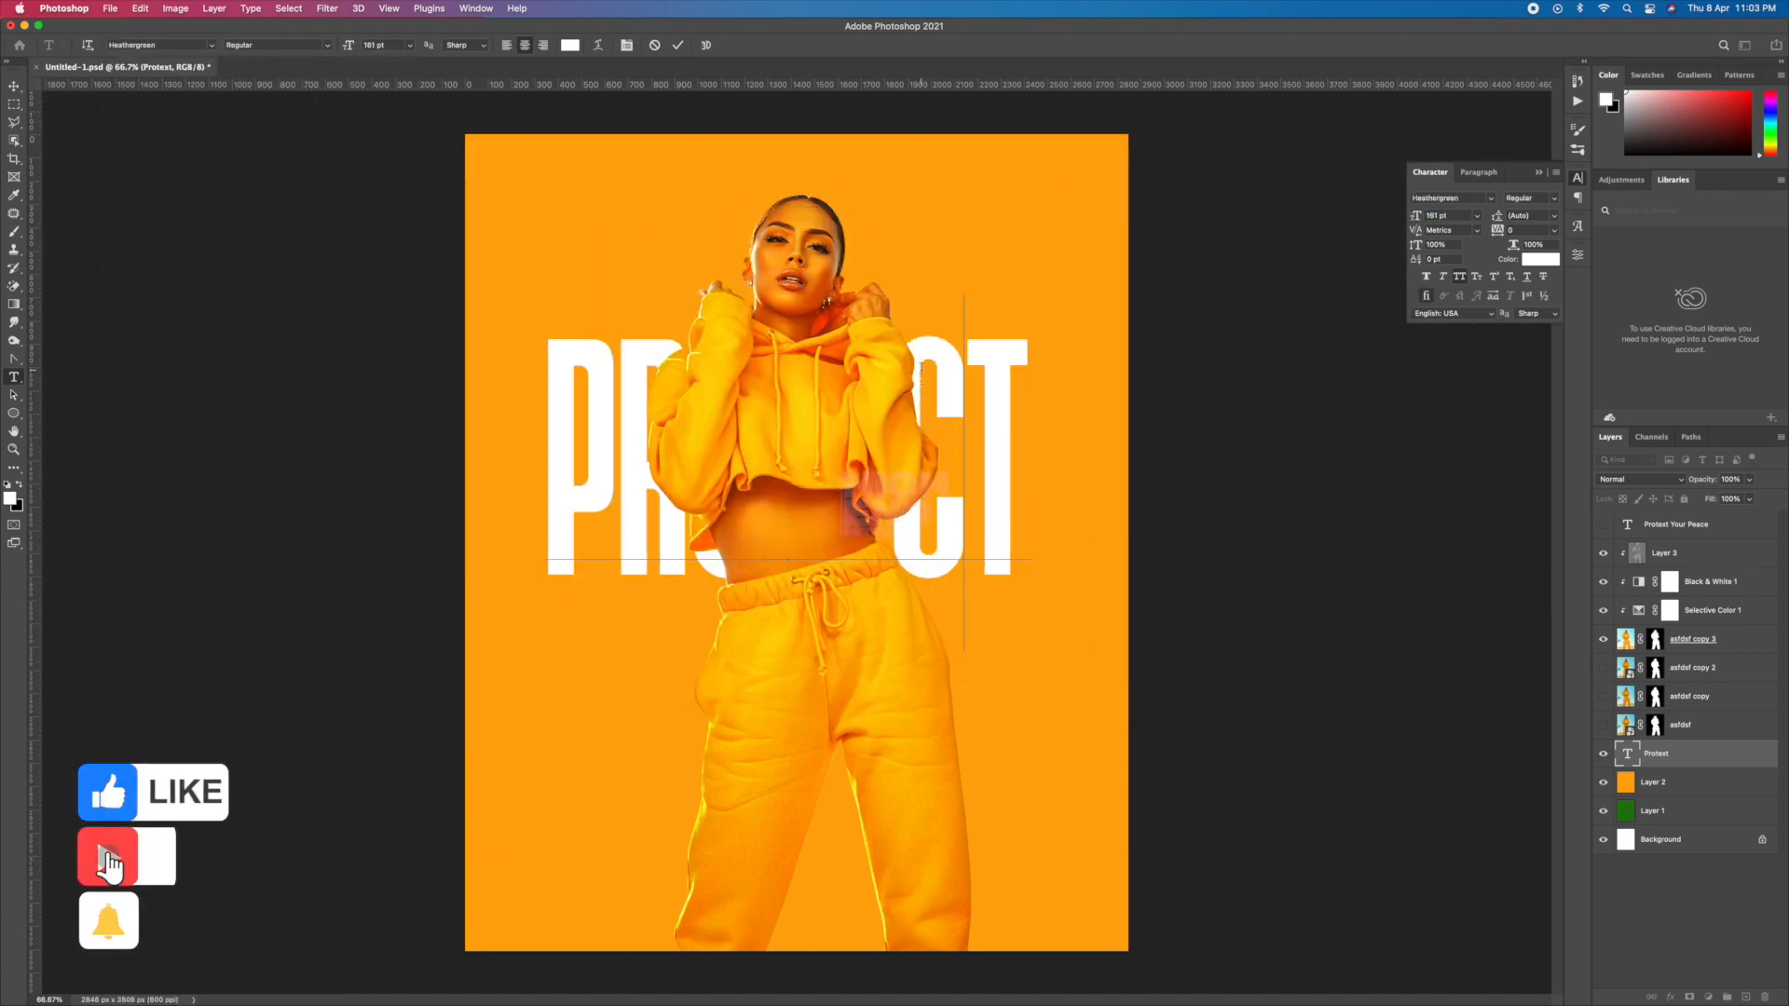
pyautogui.press('super+Return')
pyautogui.press('v')
pyautogui.moveTo(1006, 374); pyautogui.dragTo(1006, 258)
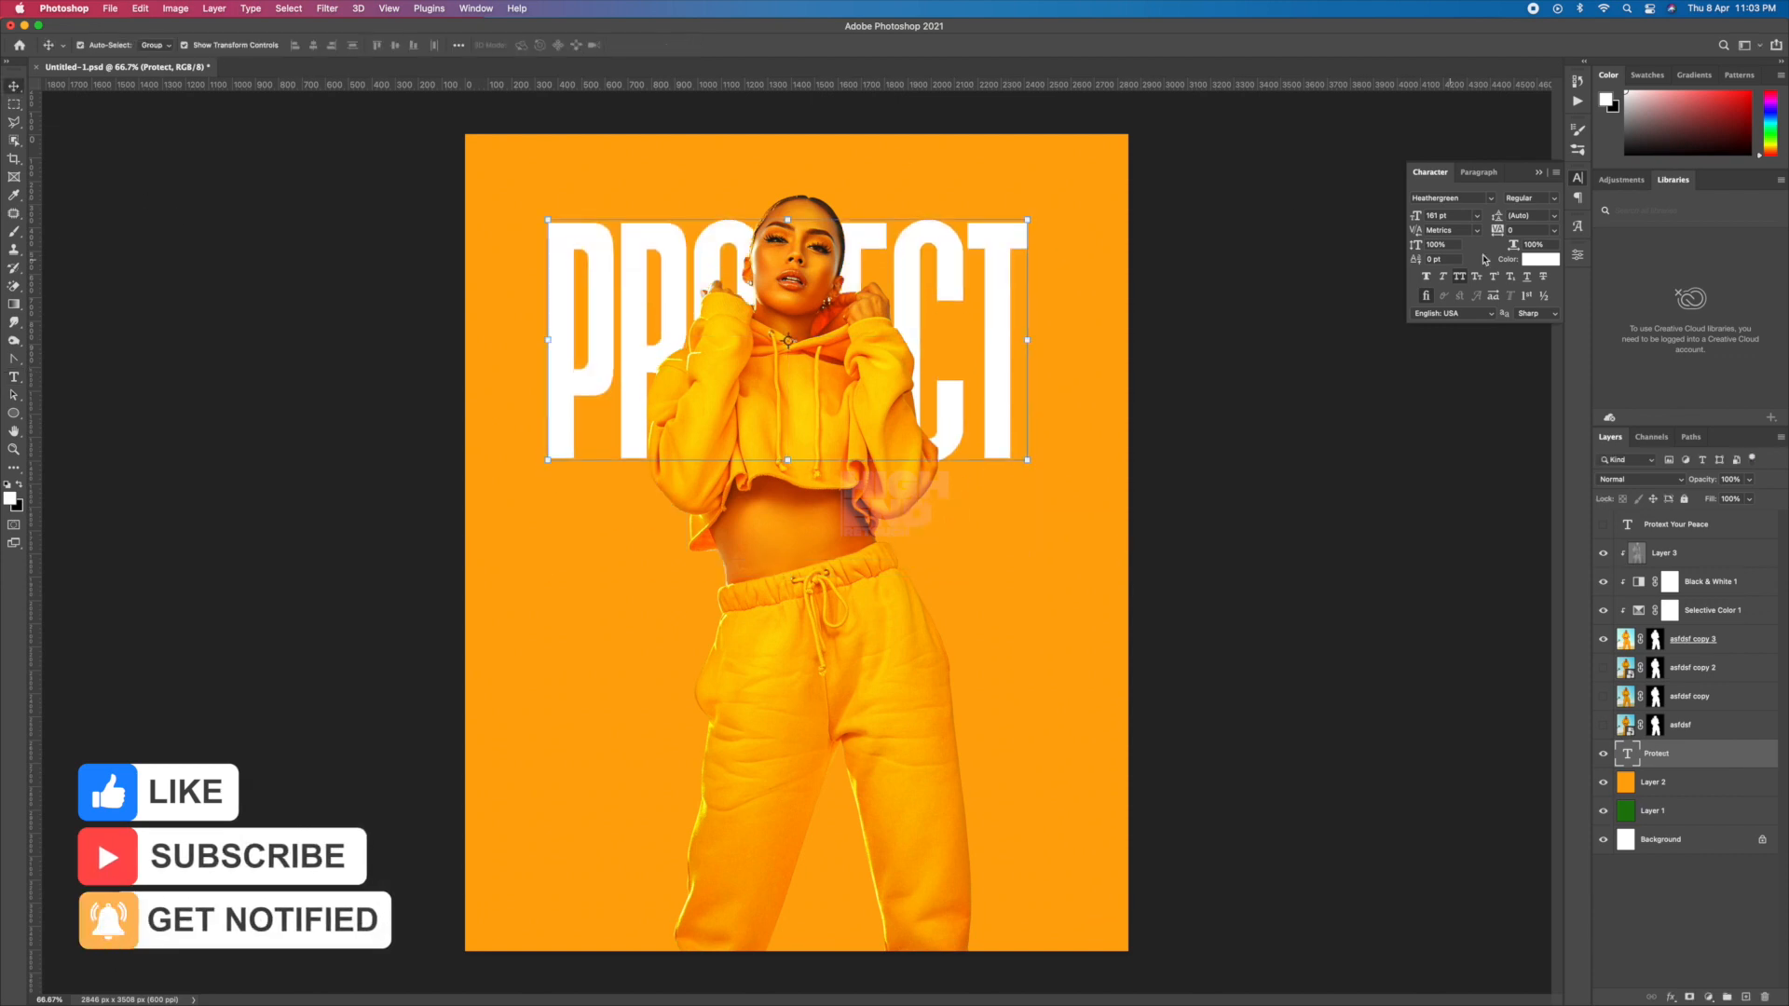
# Change the PROTECT text back to the Disclaimer font and enlarge it to about 263 pt.
pyautogui.click(1491, 198)
pyautogui.click(1642, 256)
pyautogui.click(935, 446)
pyautogui.moveTo(934, 446); pyautogui.dragTo(1027, 554)
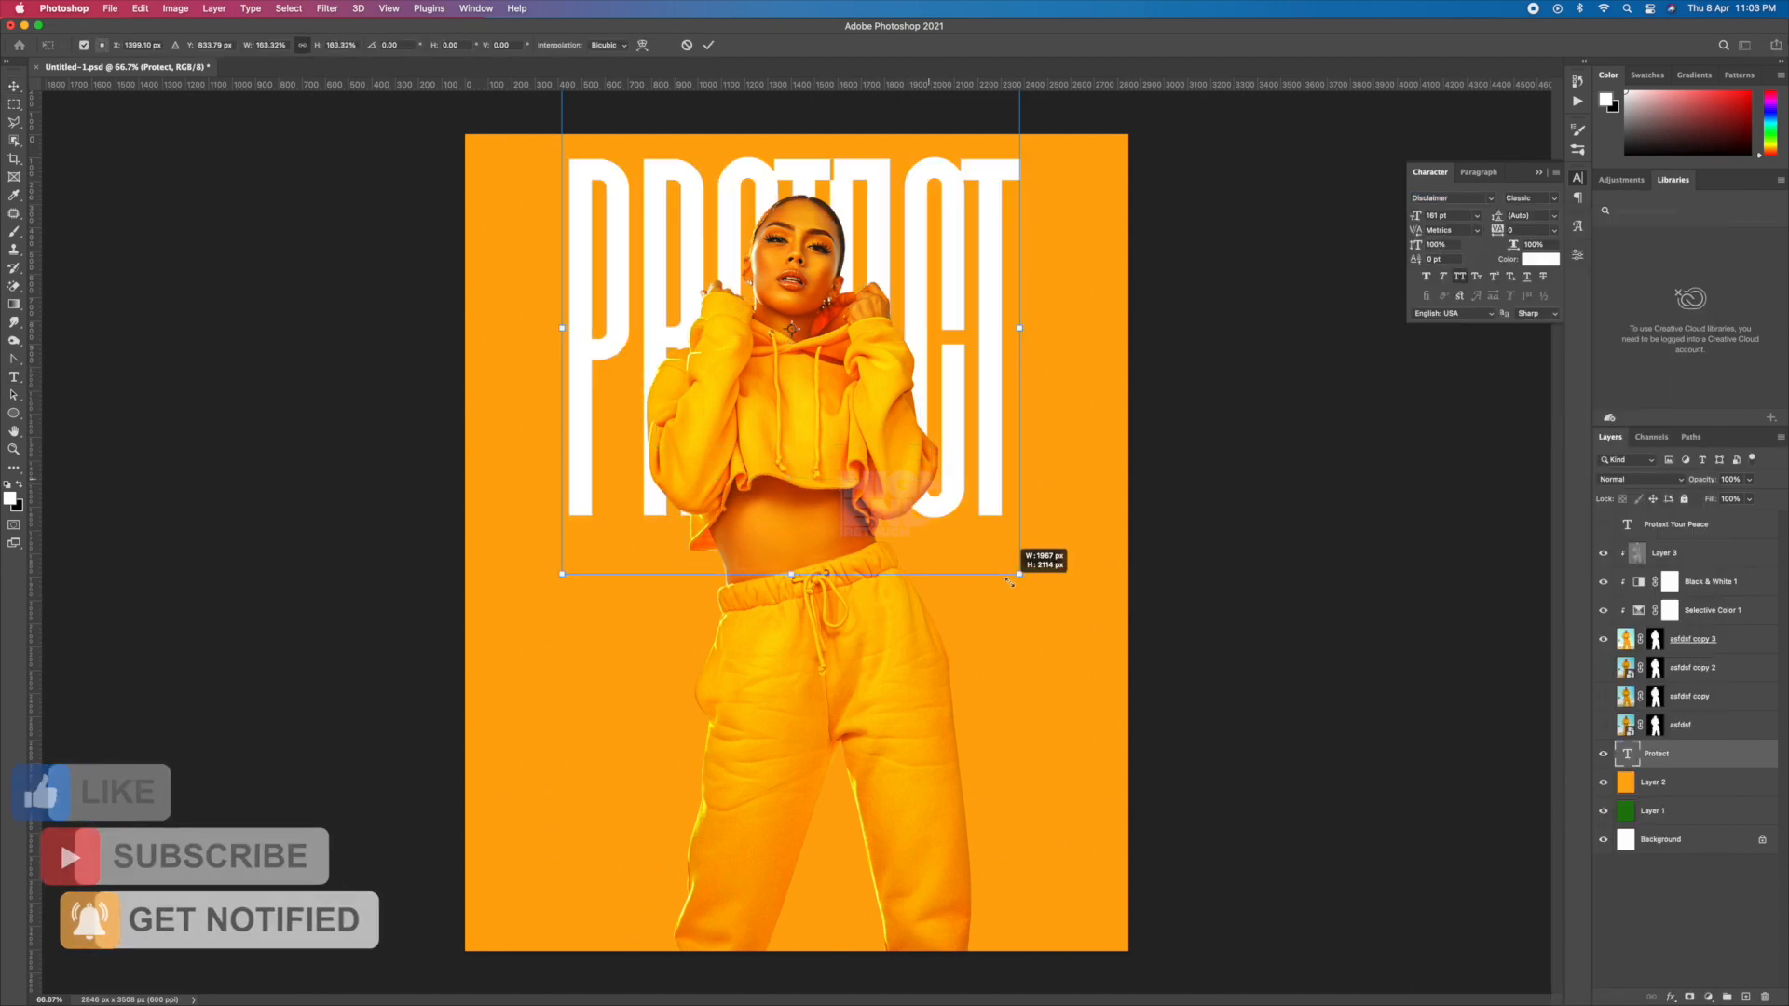
pyautogui.press('Return')
# Set the tracking of the PROTECT text to 10.
pyautogui.click(1525, 230)
pyautogui.write('30')
pyautogui.press('Return')
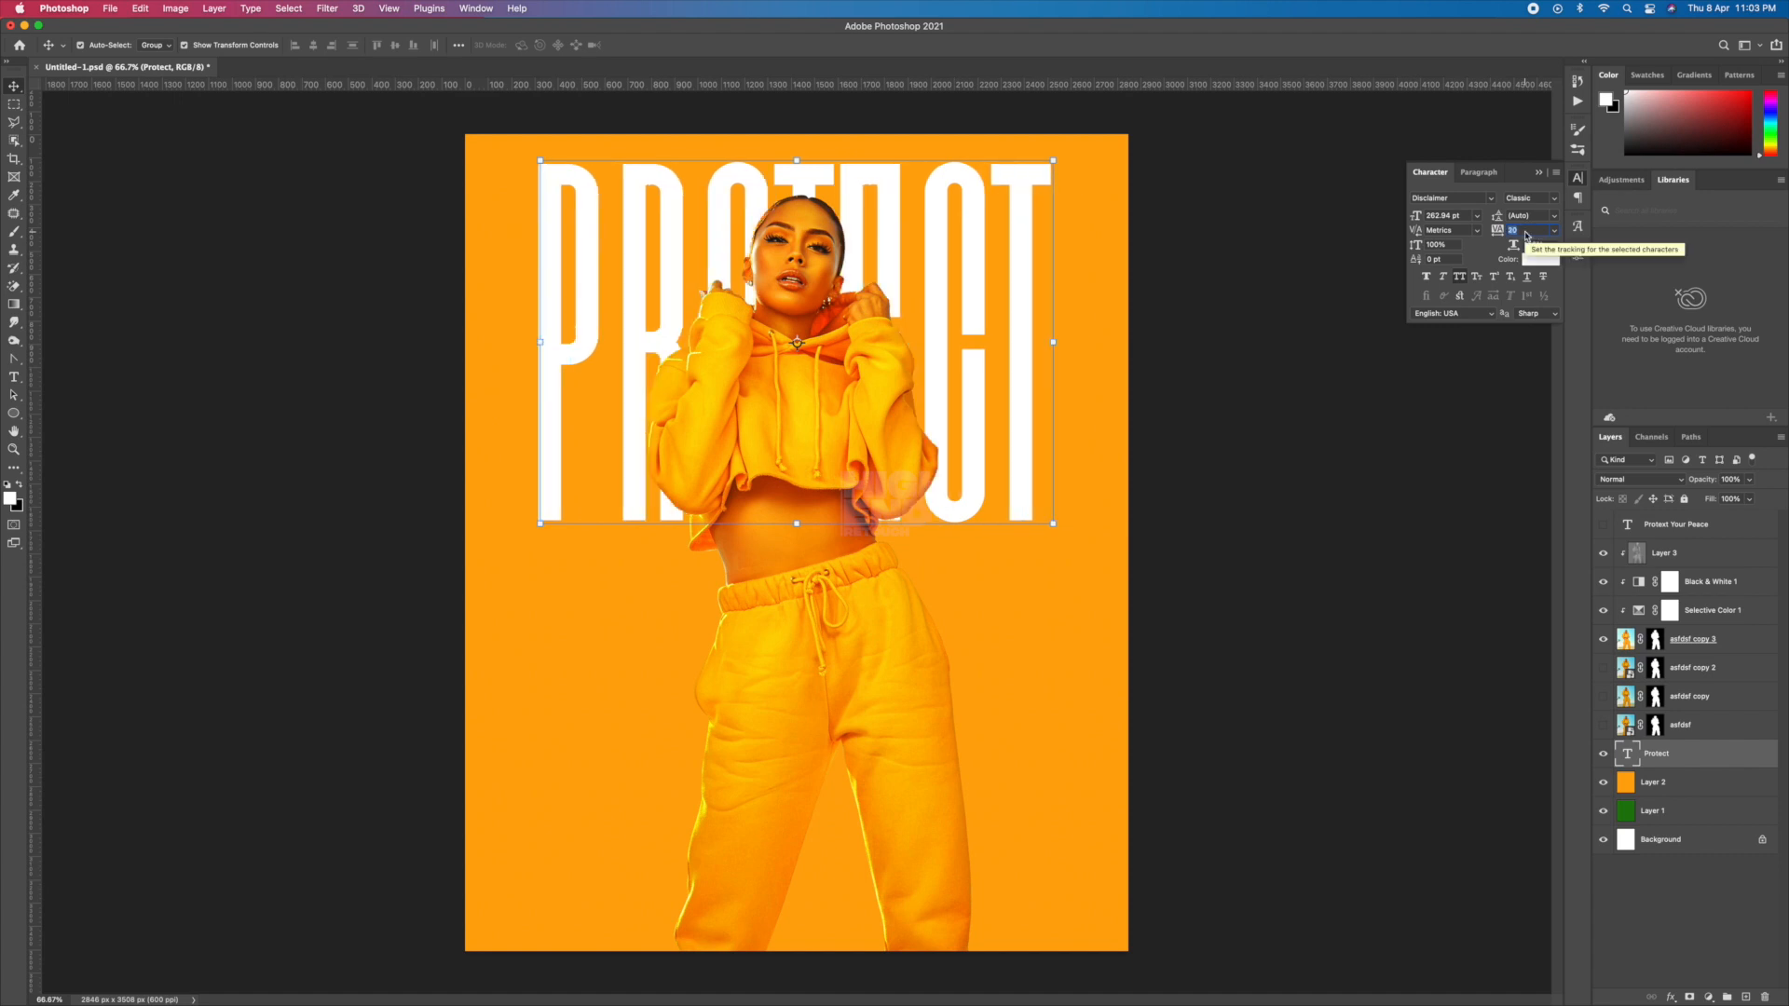
pyautogui.hotkey('shift', 'Down')
pyautogui.click(1240, 445)
pyautogui.click(998, 315)
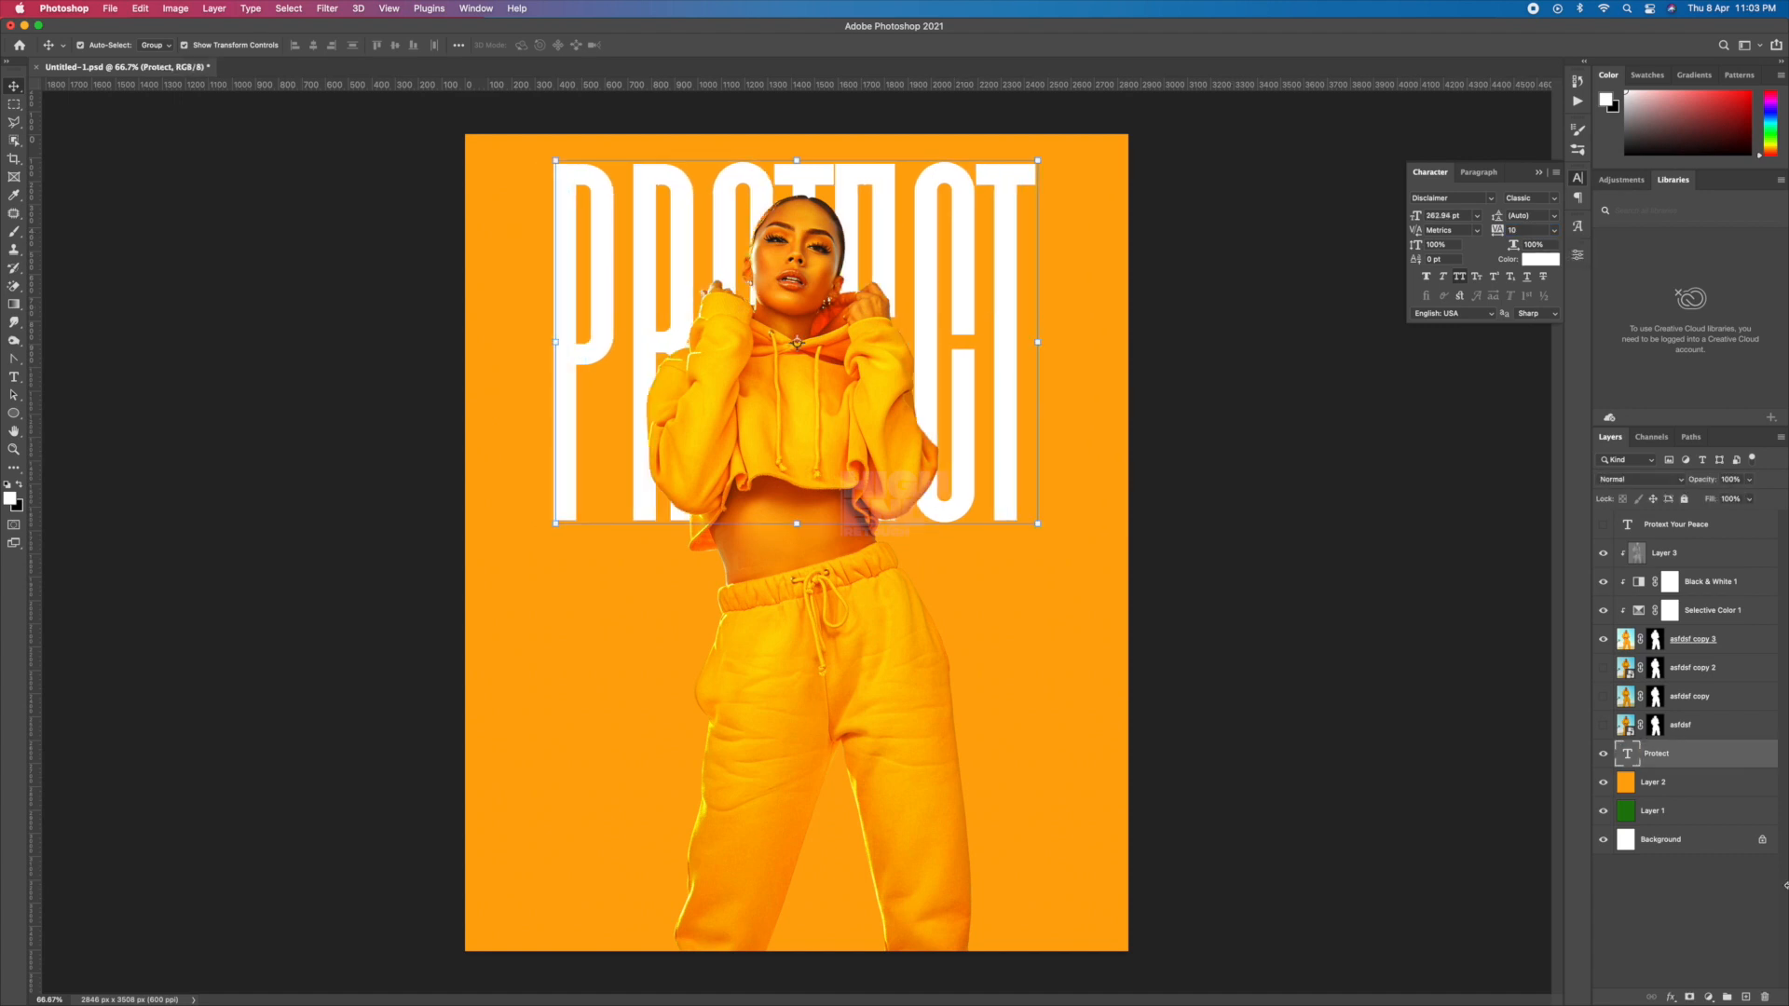
# Align the PROTECT text with the Background layer and place a duplicate of it directly below.
pyautogui.keyDown('super'); pyautogui.click(1660, 839); pyautogui.keyUp('super')
pyautogui.click(314, 45)
pyautogui.click(346, 154)
pyautogui.moveTo(962, 246); pyautogui.dragTo(965, 664)
# Replace the wording of the duplicated text with "Peace".
pyautogui.doubleClick(1626, 753)
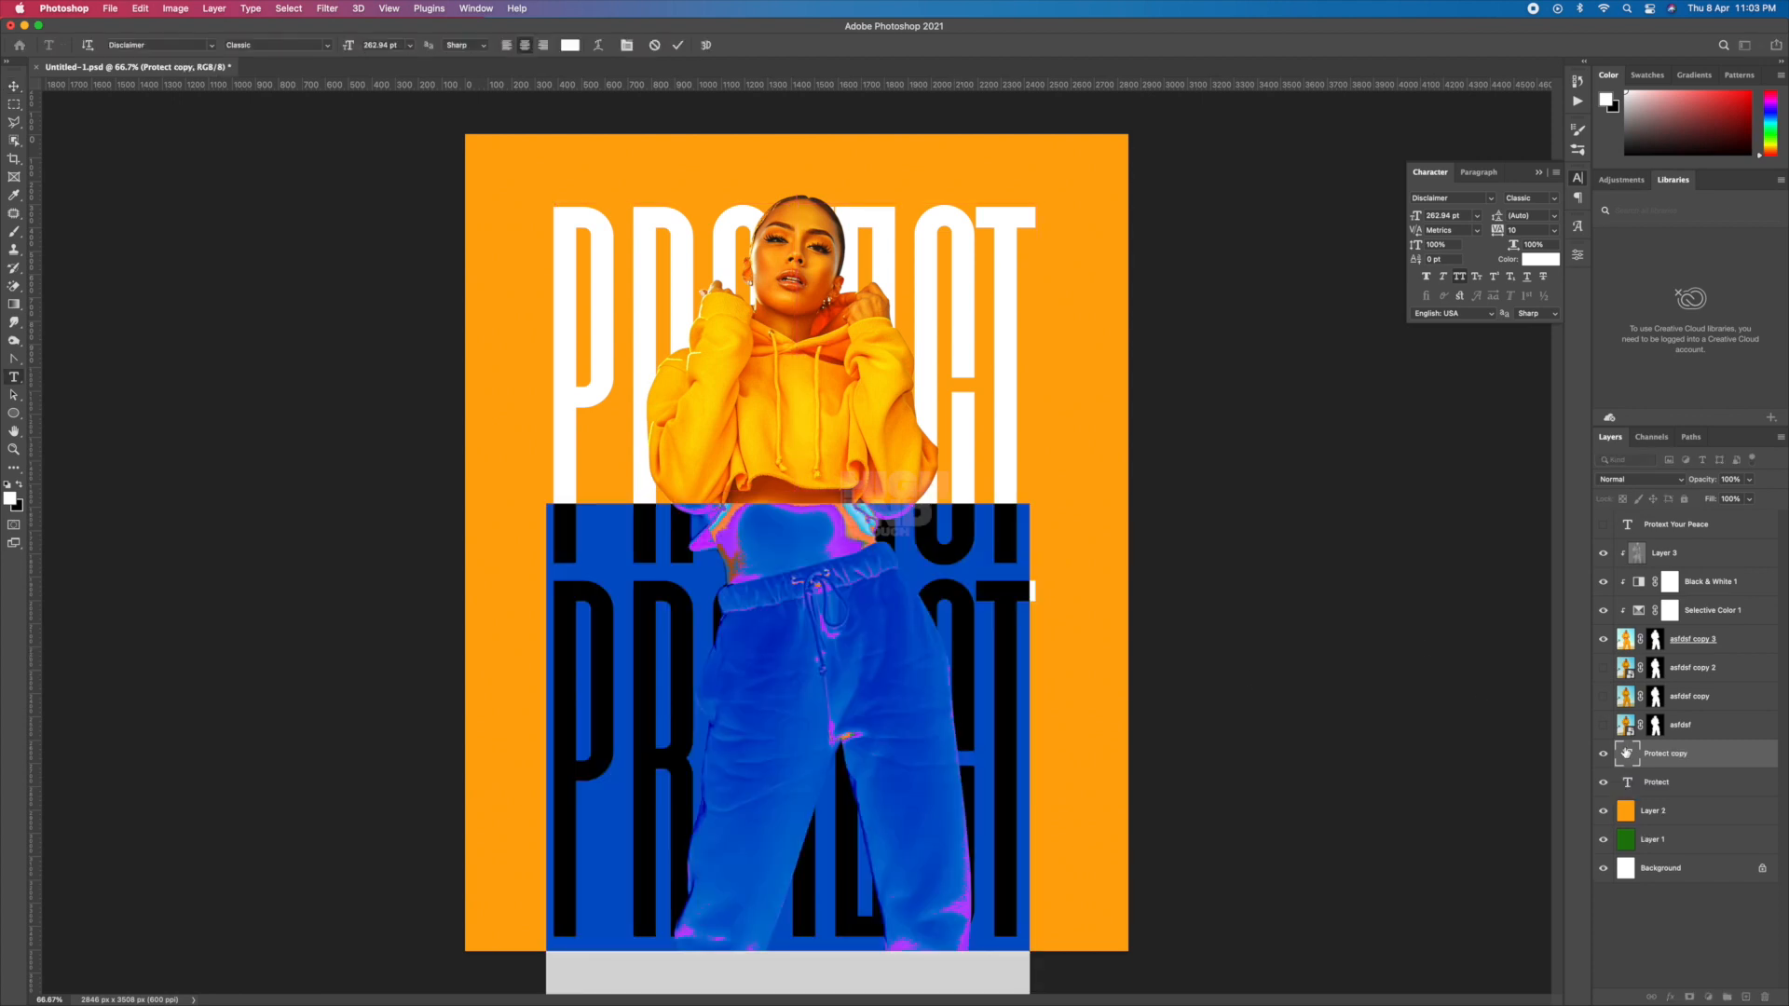
pyautogui.write('Peace')
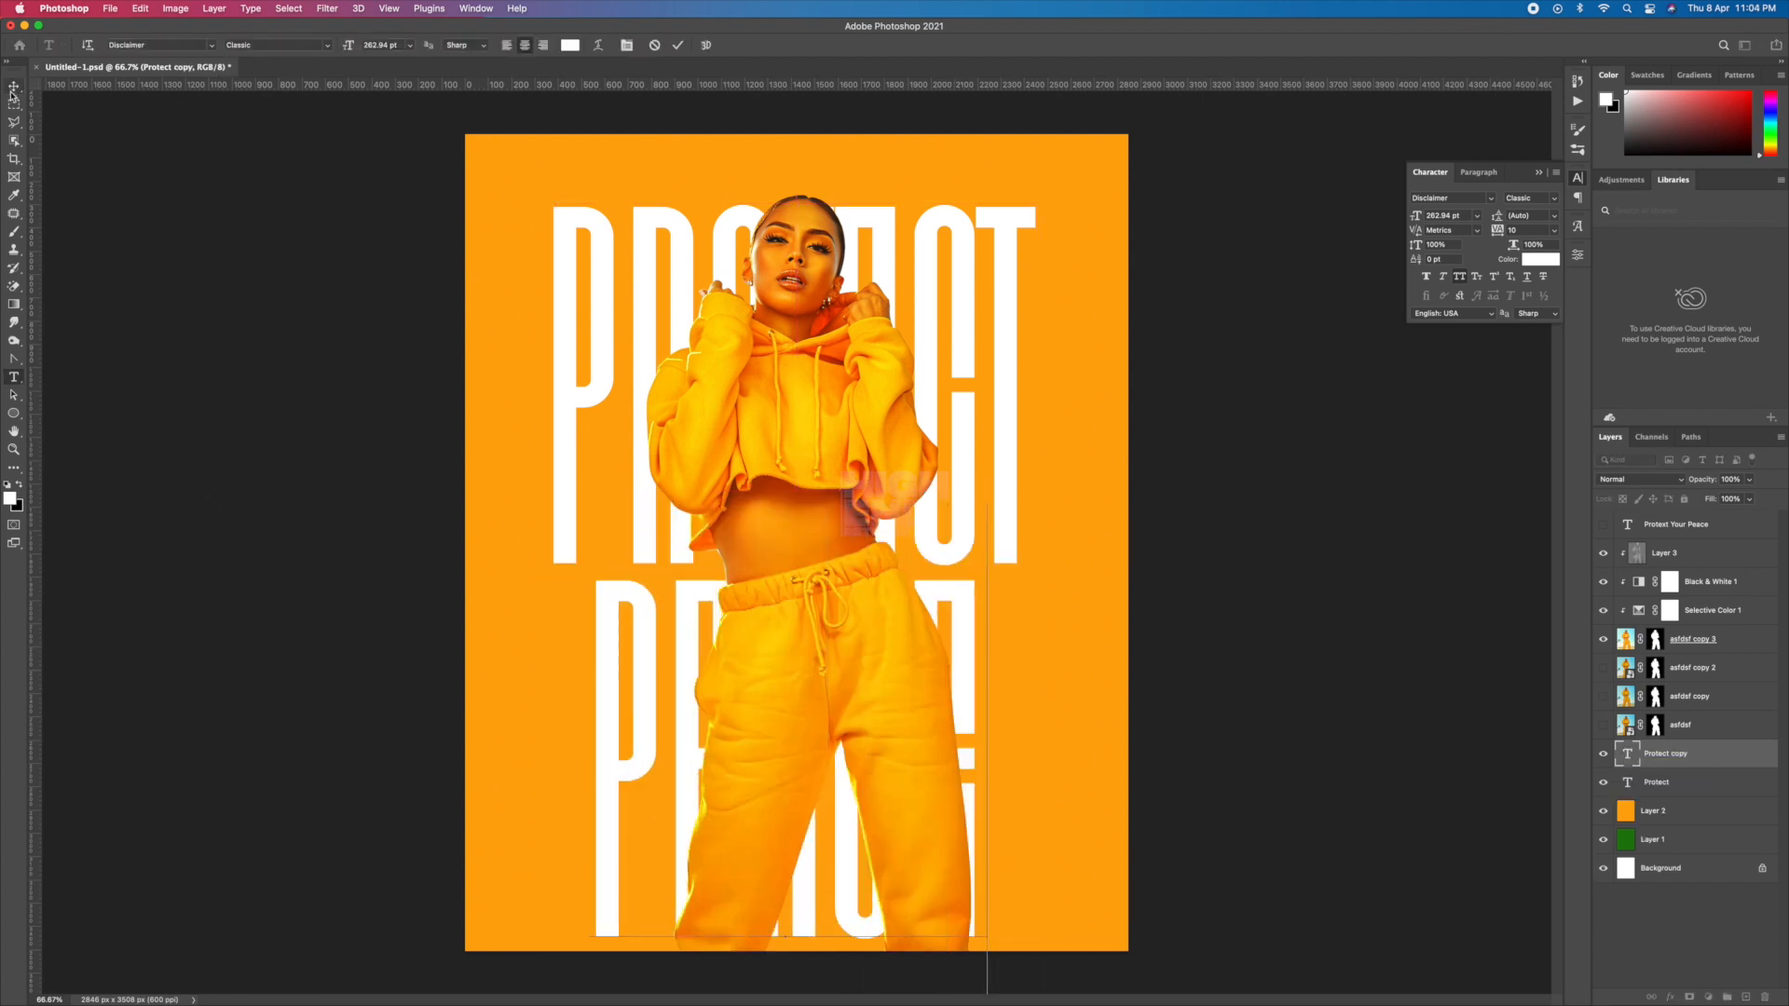
pyautogui.click(13, 90)
pyautogui.click(110, 401)
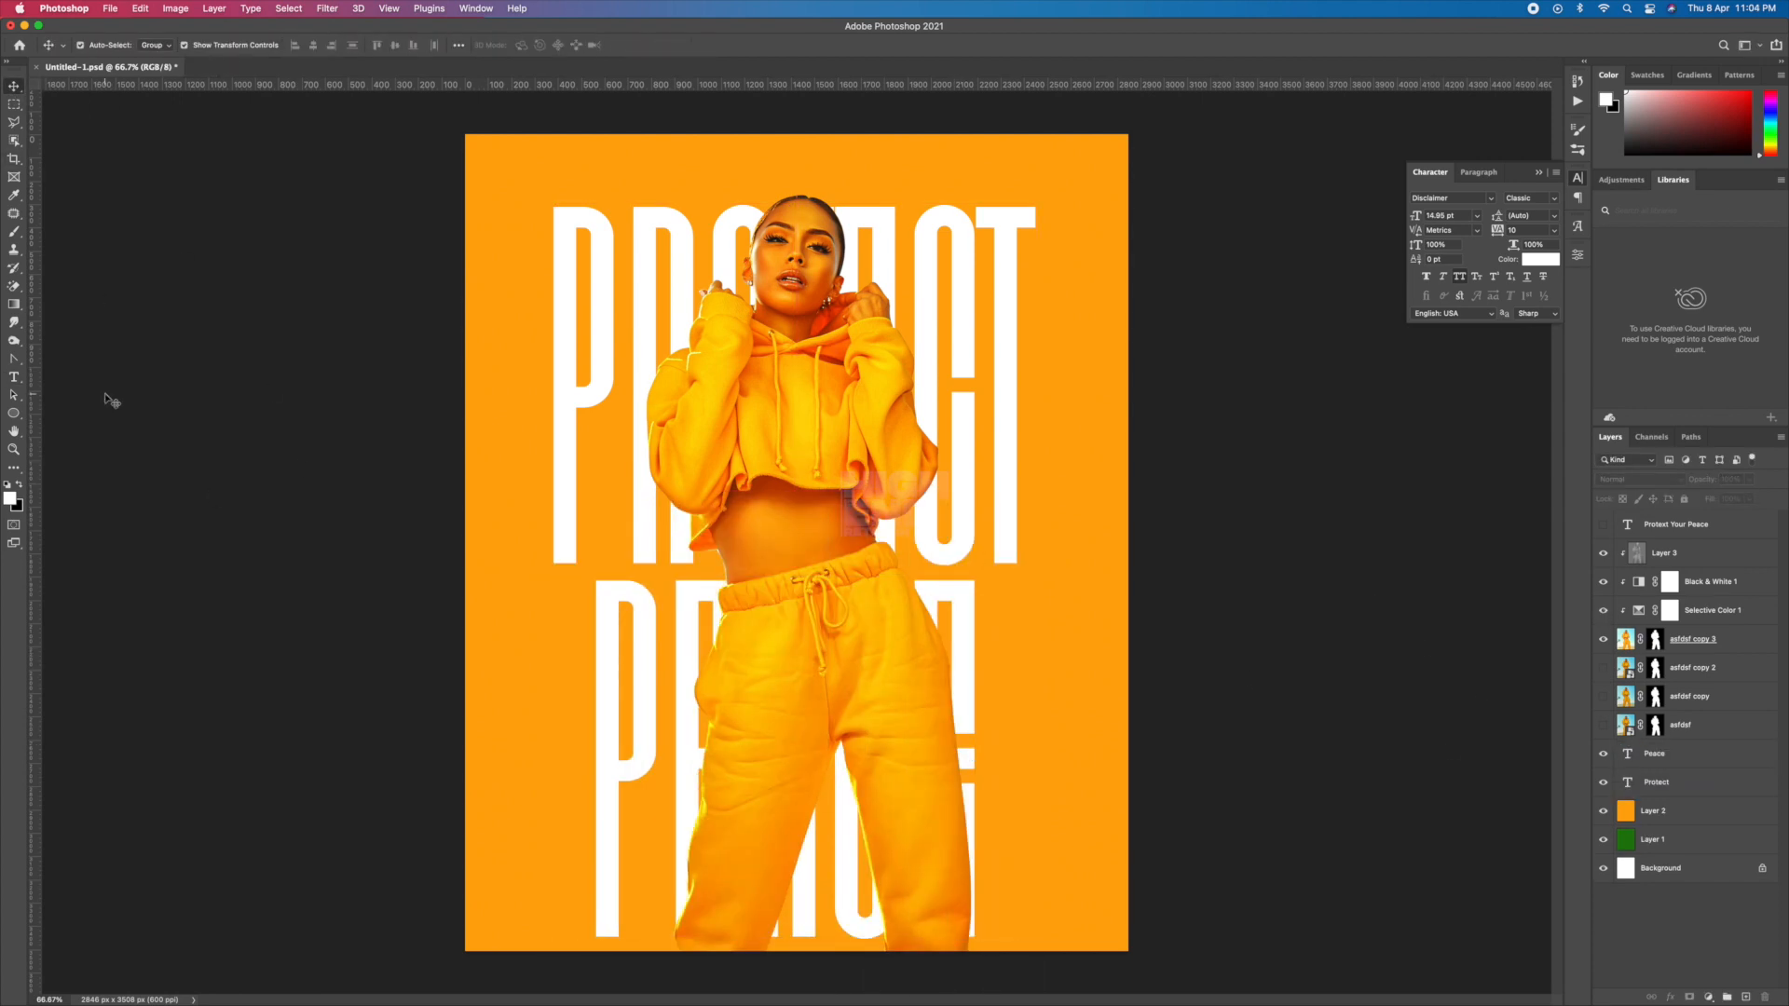
# Enlarge the PEACE text to about 321 pt so its width roughly matches the PROTECT text.
pyautogui.click(615, 606)
pyautogui.moveTo(974, 575); pyautogui.dragTo(1034, 454)
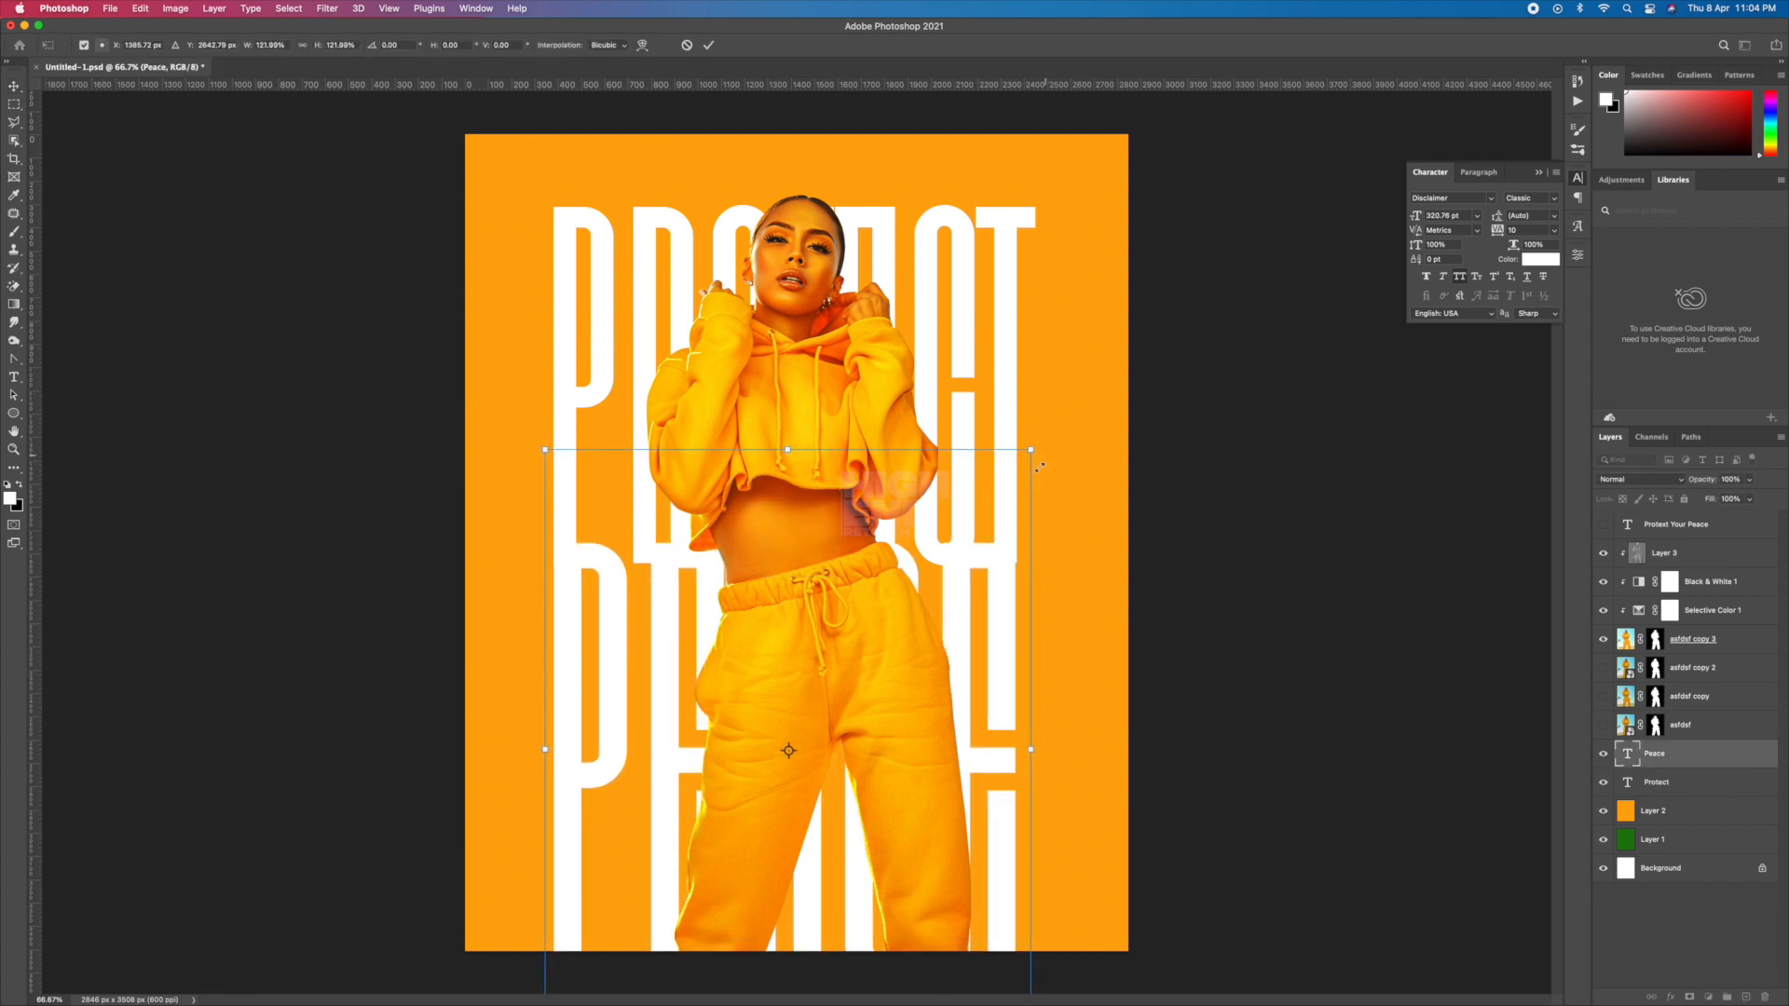
pyautogui.press('Return')
# Nudge the PEACE text vertically until it sits just beneath the PROTECT text with a narrow gap.
pyautogui.hotkey('shift', 'Down')
pyautogui.hotkey('shift', 'Down')
pyautogui.hotkey('shift', 'Down')
pyautogui.hotkey('shift', 'Down')
pyautogui.hotkey('shift', 'Down')
pyautogui.hotkey('shift', 'Down')
pyautogui.hotkey('shift', 'Down')
pyautogui.hotkey('shift', 'Down')
pyautogui.hotkey('shift', 'Down')
pyautogui.hotkey('shift', 'Down')
pyautogui.hotkey('shift', 'Down')
pyautogui.hotkey('shift', 'Down')
pyautogui.hotkey('shift', 'Down')
pyautogui.hotkey('shift', 'Down')
pyautogui.hotkey('shift', 'Down')
pyautogui.hotkey('shift', 'Down')
pyautogui.hotkey('shift', 'Down')
pyautogui.hotkey('shift', 'Down')
pyautogui.hotkey('shift', 'Down')
pyautogui.hotkey('shift', 'Down')
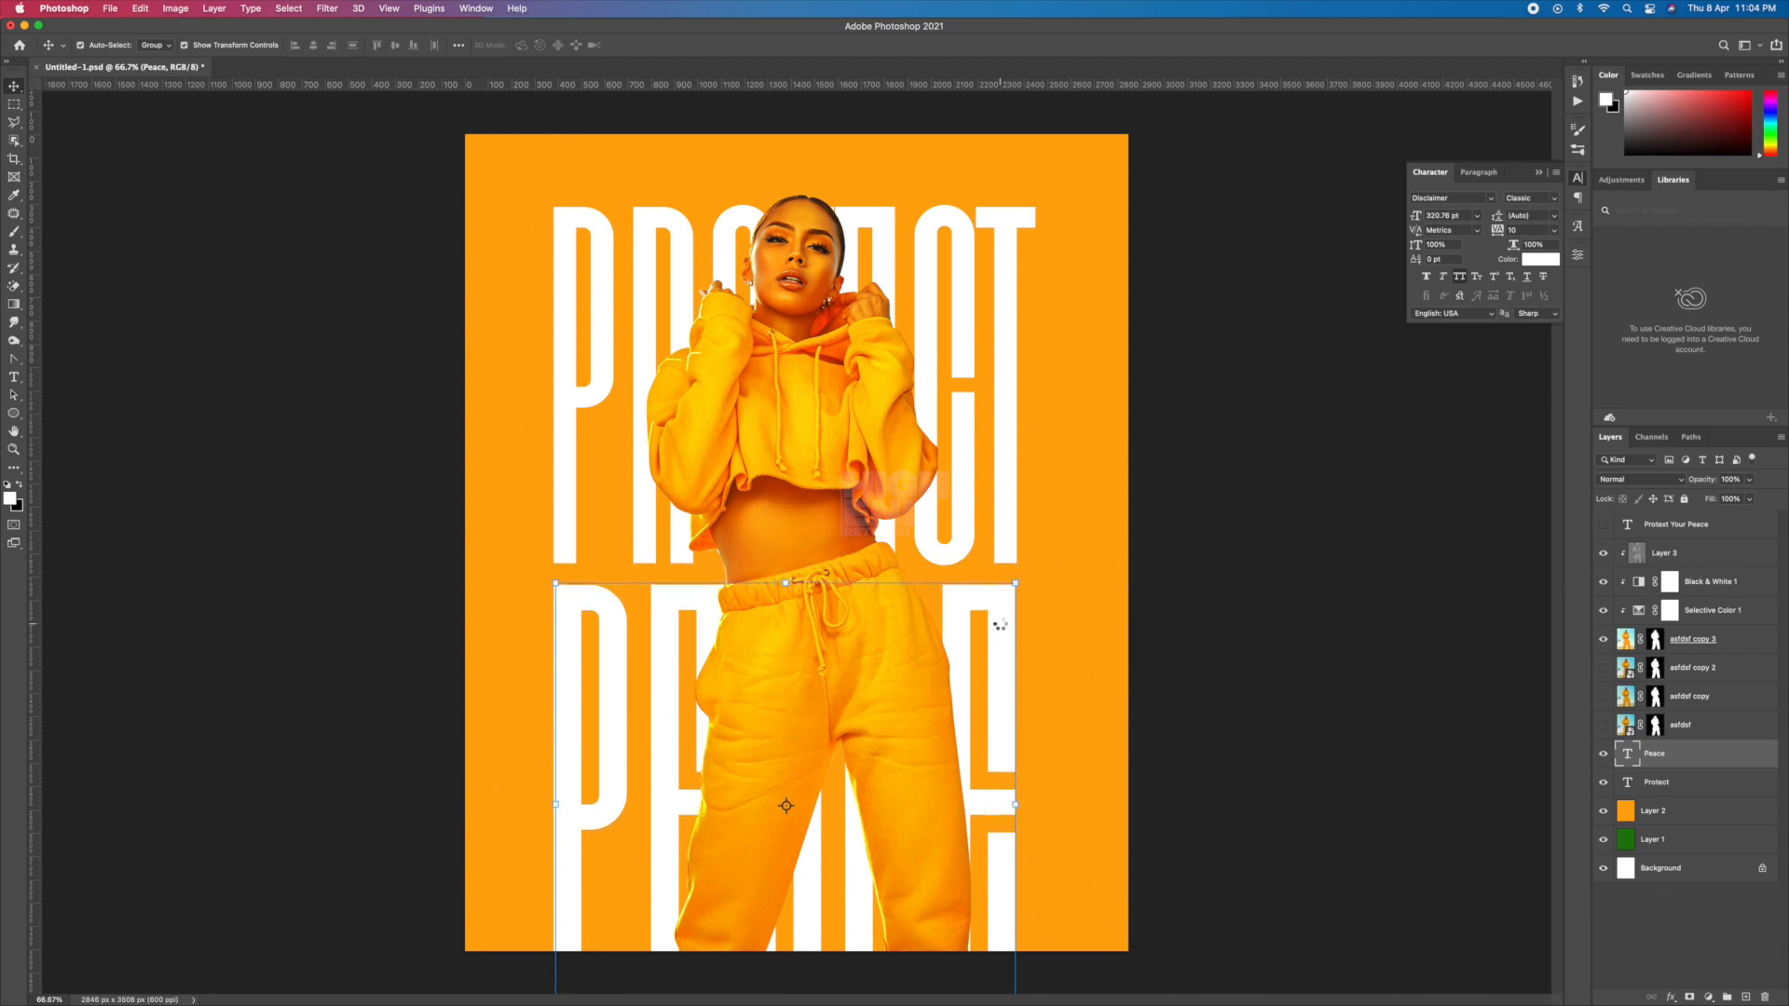
pyautogui.hotkey('shift', 'Up')
pyautogui.hotkey('shift', 'Up')
pyautogui.hotkey('shift', 'Up')
pyautogui.hotkey('shift', 'Up')
pyautogui.hotkey('shift', 'Up')
pyautogui.hotkey('shift', 'Up')
pyautogui.hotkey('shift', 'Up')
pyautogui.hotkey('shift', 'Up')
pyautogui.hotkey('shift', 'Up')
pyautogui.hotkey('shift', 'Up')
pyautogui.hotkey('shift', 'Up')
pyautogui.hotkey('shift', 'Up')
pyautogui.hotkey('shift', 'Up')
pyautogui.hotkey('shift', 'Up')
pyautogui.hotkey('shift', 'Up')
pyautogui.hotkey('shift', 'Up')
pyautogui.hotkey('shift', 'Up')
pyautogui.hotkey('shift', 'Up')
pyautogui.hotkey('shift', 'Down')
pyautogui.hotkey('shift', 'Down')
pyautogui.hotkey('shift', 'Down')
pyautogui.hotkey('shift', 'Down')
pyautogui.hotkey('shift', 'Down')
pyautogui.hotkey('shift', 'Down')
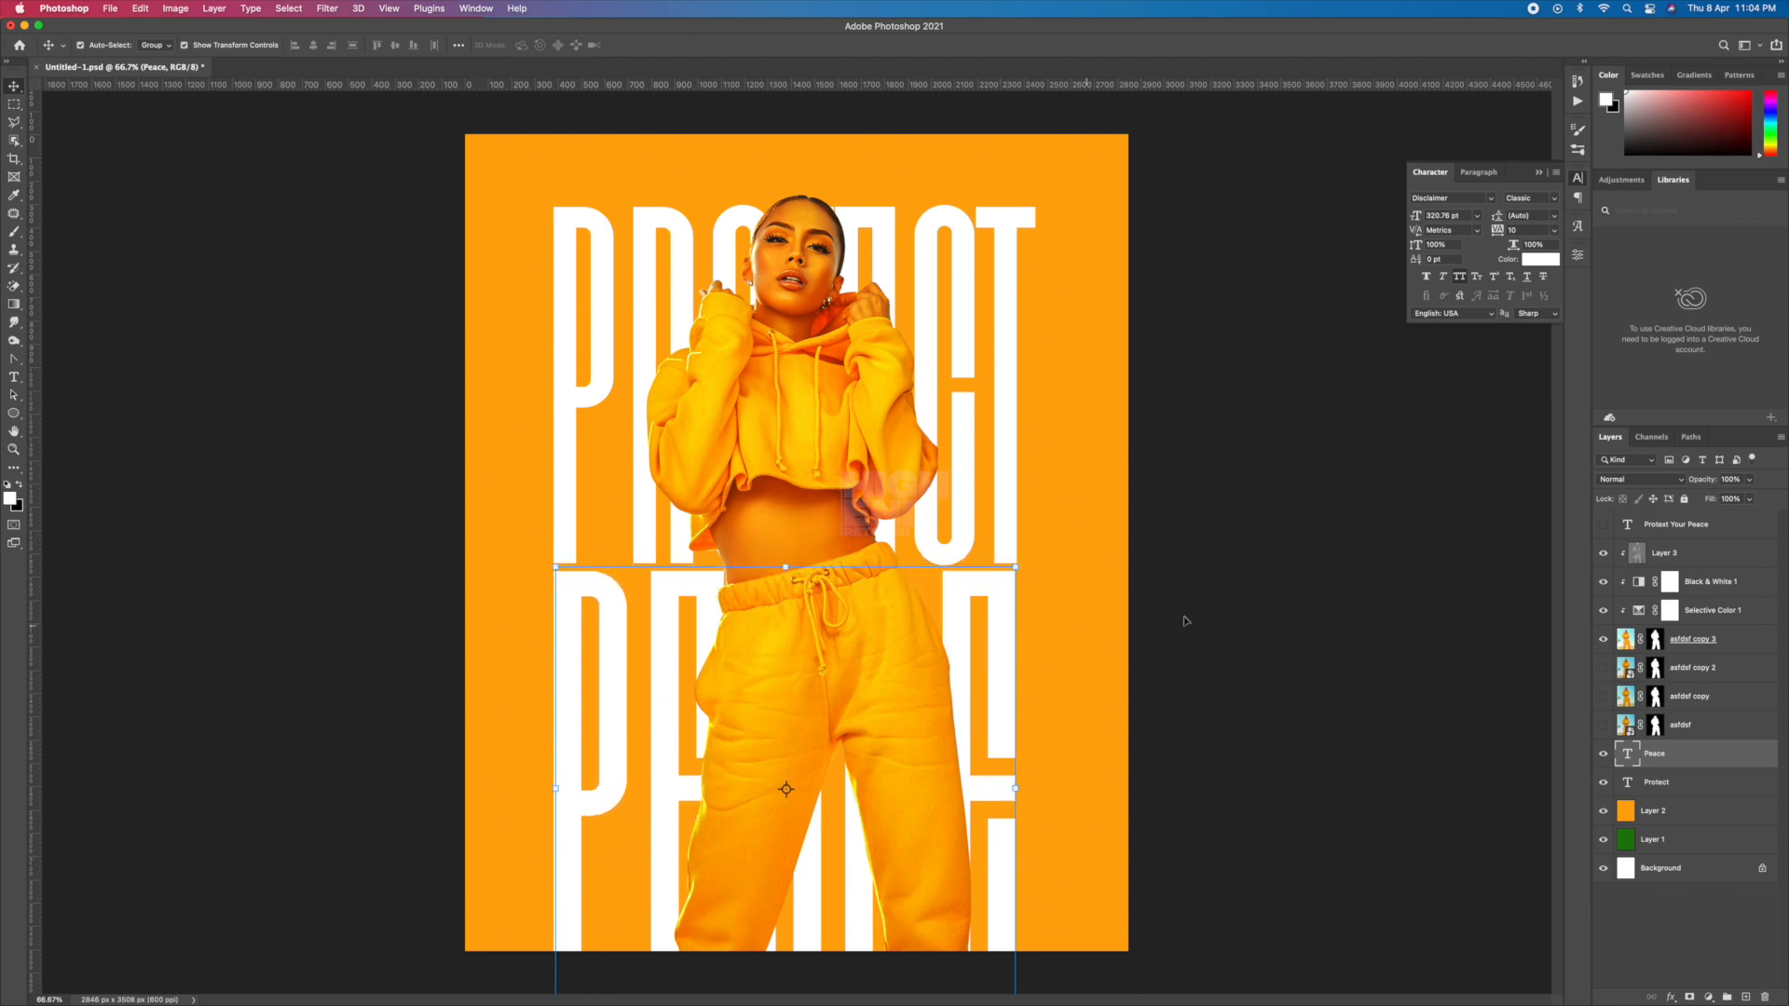
# Group the PROTECT and PEACE text layers together.
pyautogui.click(1186, 618)
pyautogui.click(1006, 536)
pyautogui.keyDown('shift'); pyautogui.click(1009, 685); pyautogui.keyUp('shift')
pyautogui.press('super+g')
# Rotate the text group 15° clockwise and scale it to about 131.5% so it fills the background.
pyautogui.press('super+t')
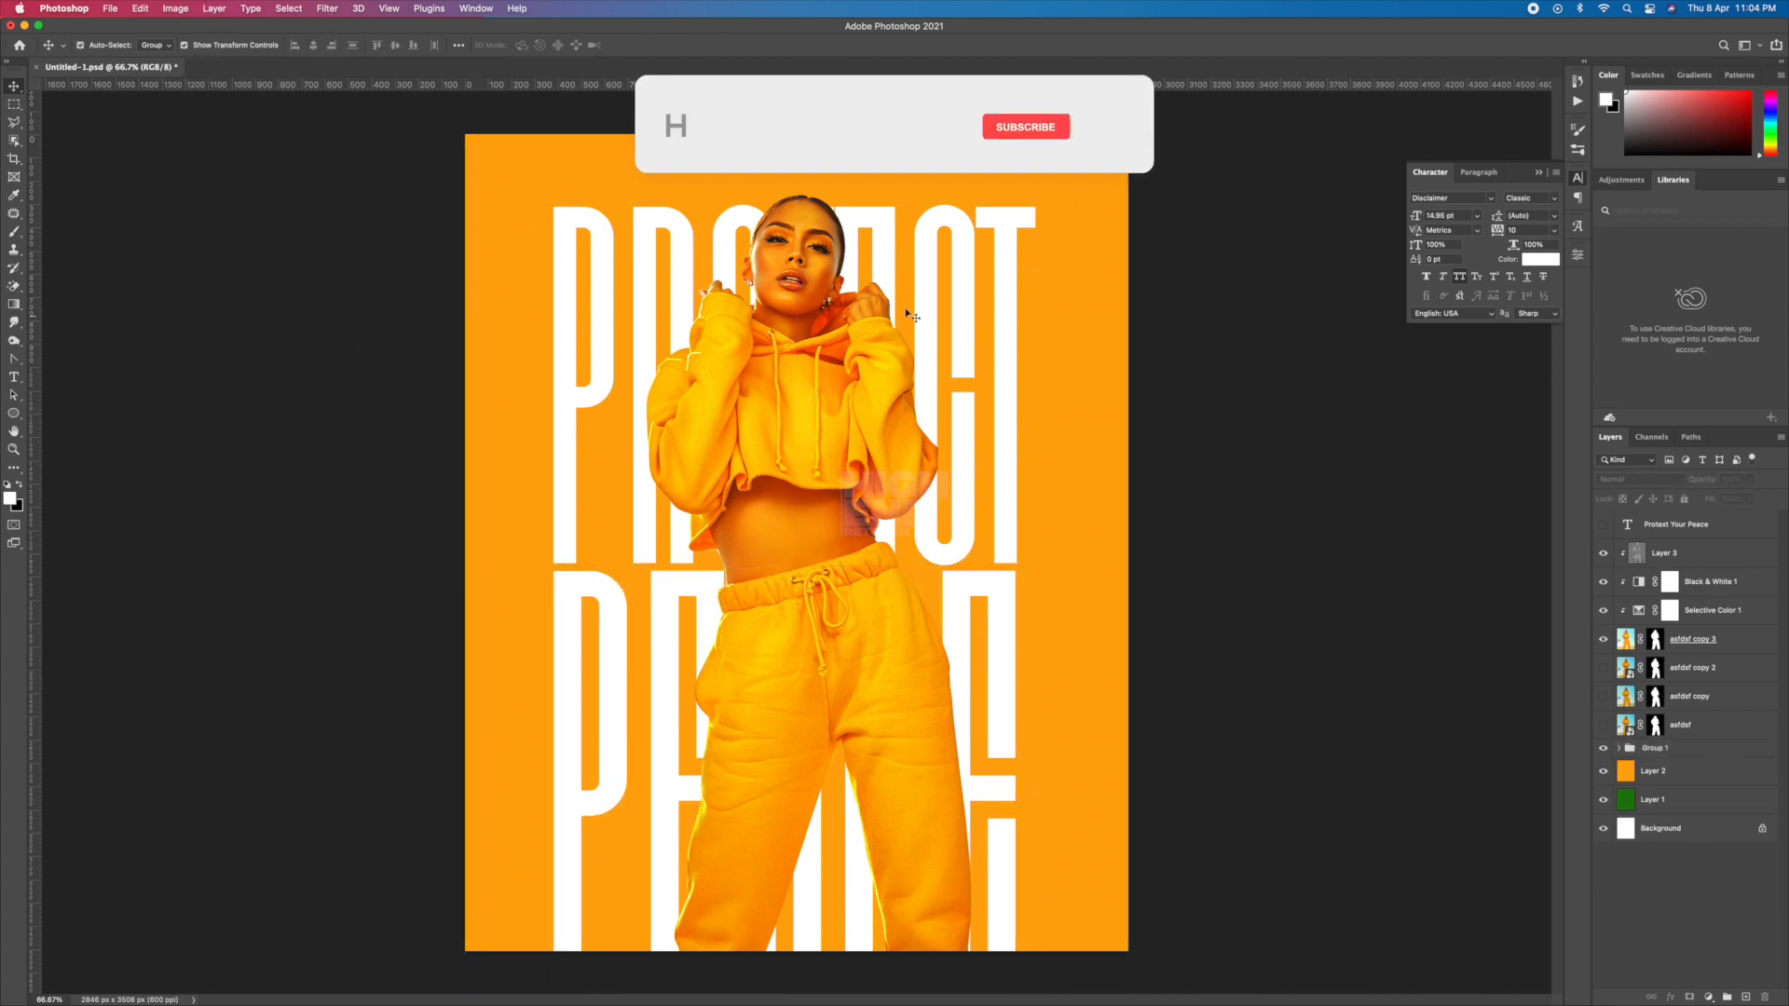
pyautogui.moveTo(1050, 190); pyautogui.dragTo(1130, 261)
pyautogui.moveTo(1135, 279); pyautogui.dragTo(1261, 225)
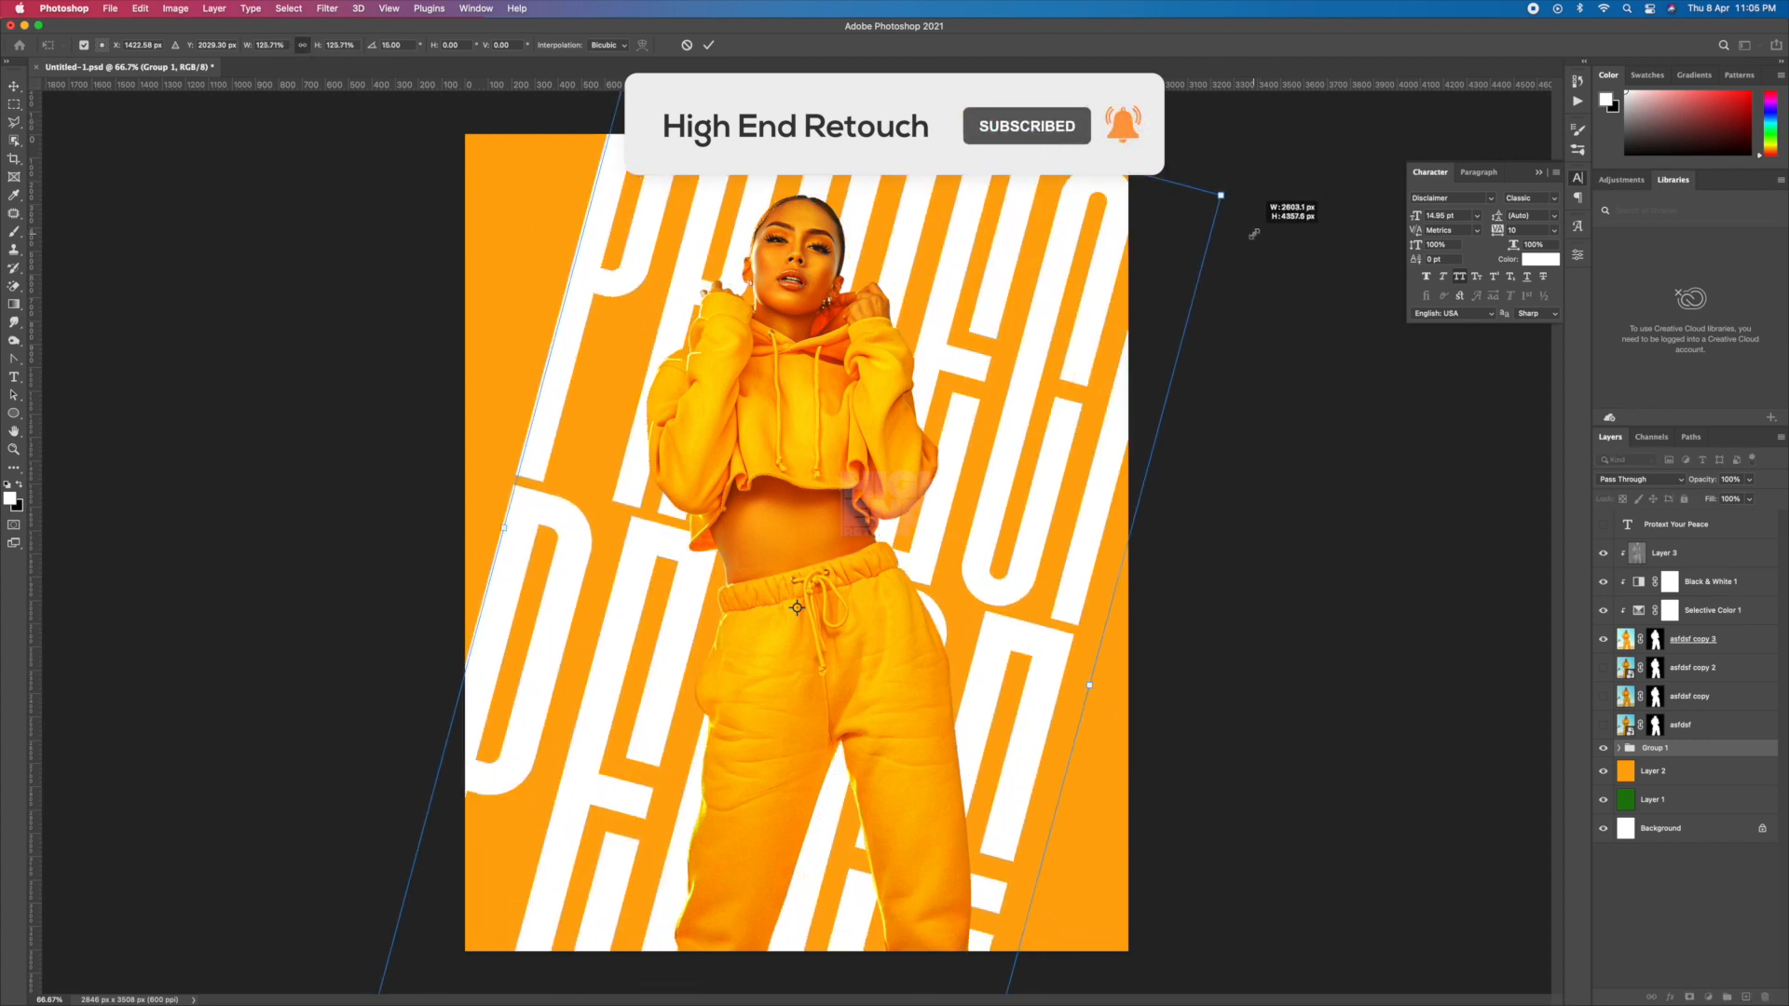
pyautogui.moveTo(1253, 199)
pyautogui.mouseDown()
pyautogui.moveTo(923, 56)
pyautogui.moveTo(862, 58)
pyautogui.moveTo(1296, 149)
pyautogui.moveTo(1362, 104)
pyautogui.moveTo(1266, 201)
pyautogui.mouseUp()
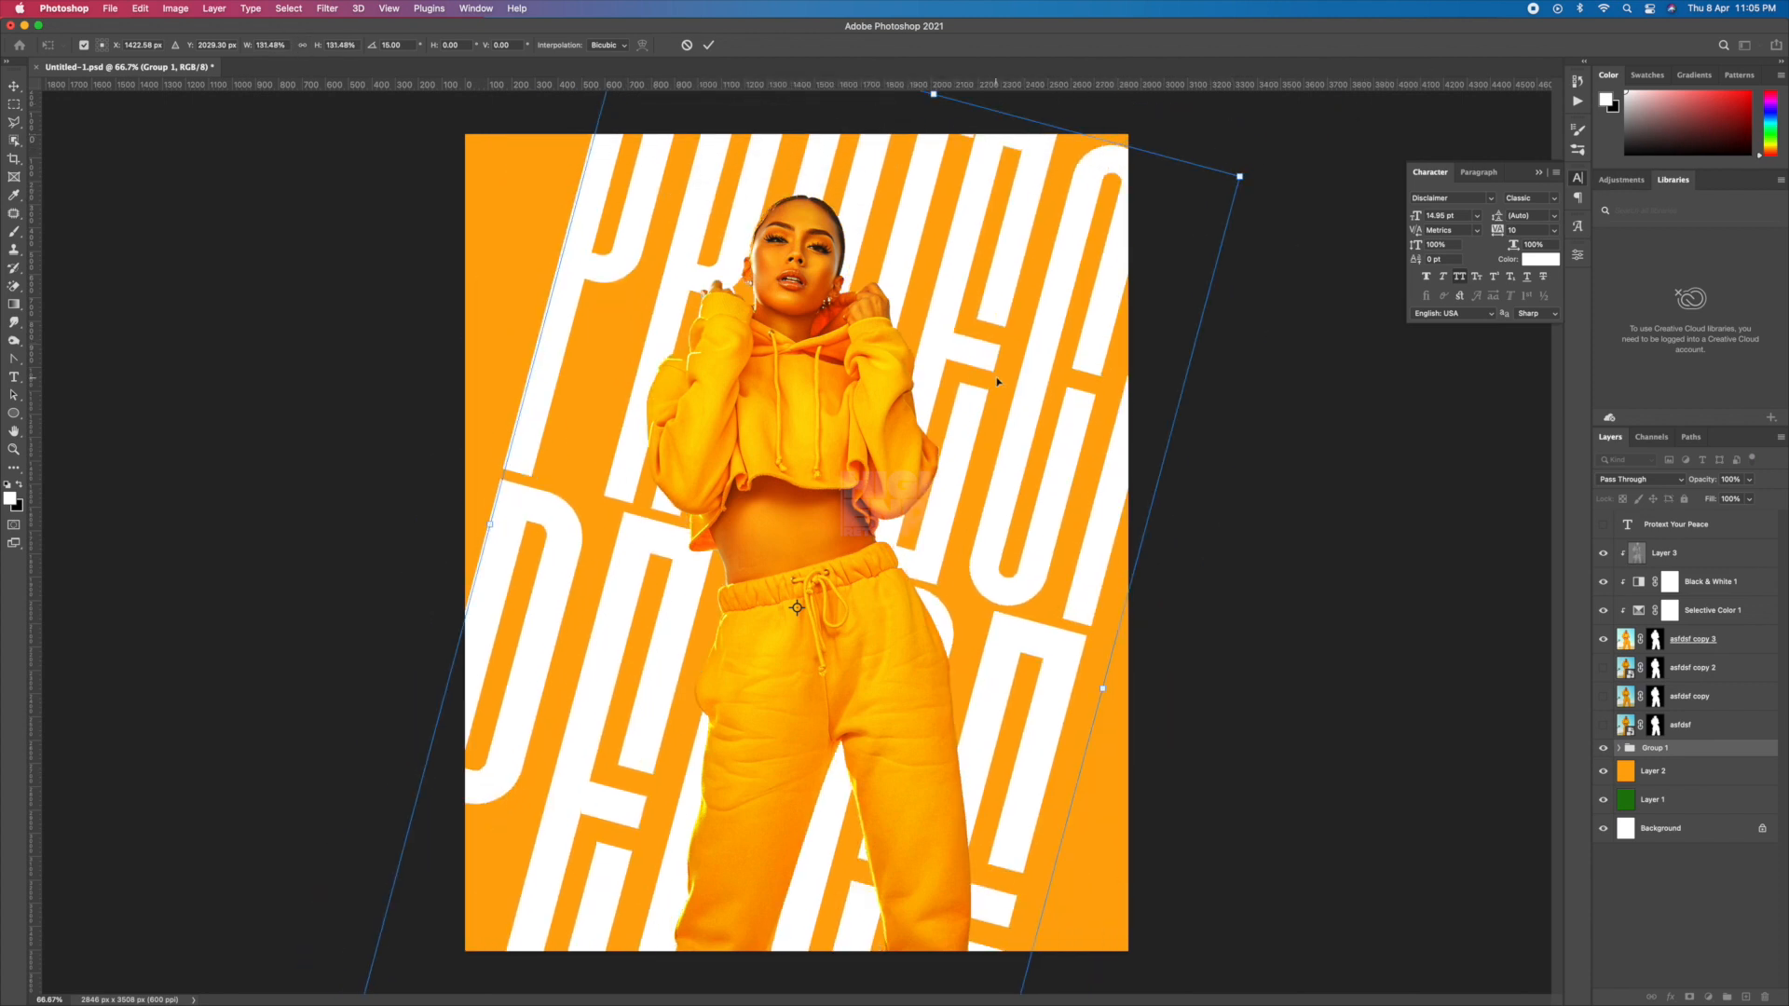
pyautogui.press('Return')
# Add a gradient overlay to the text group and set the gradient's first colour stop to orange f28b05, sampled from the model.
pyautogui.doubleClick(1723, 752)
pyautogui.click(1151, 745)
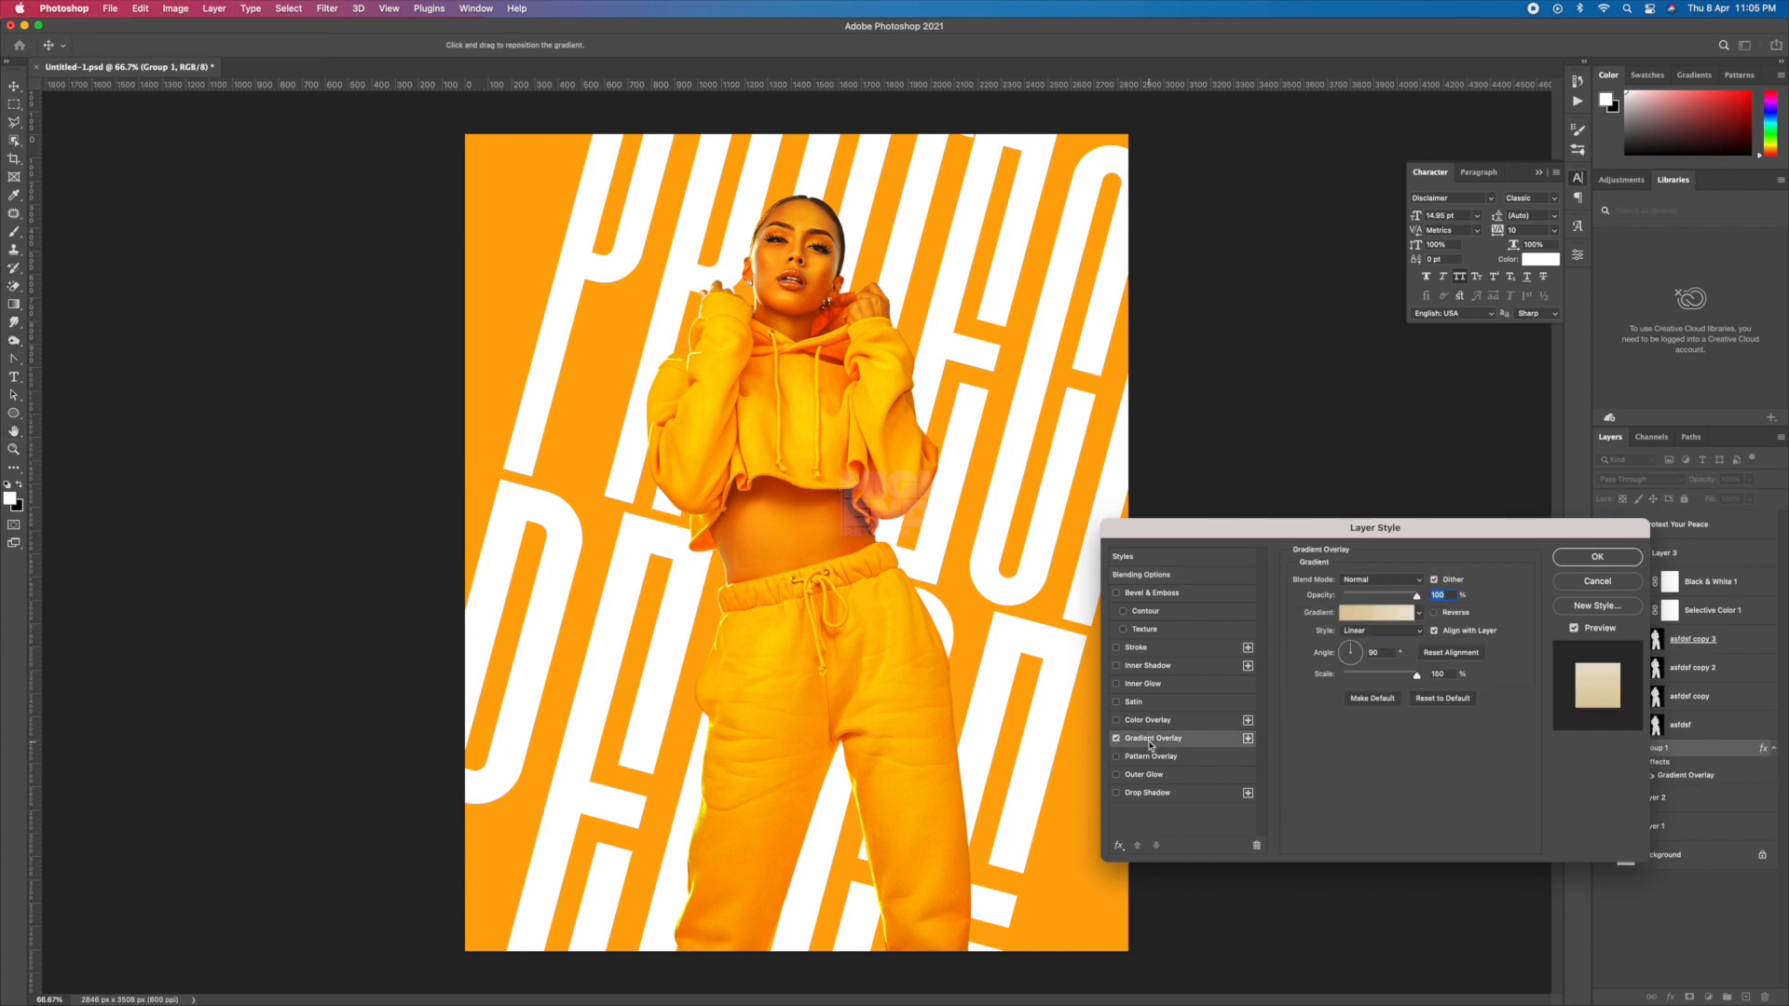
pyautogui.click(1361, 624)
pyautogui.doubleClick(1057, 799)
pyautogui.click(823, 514)
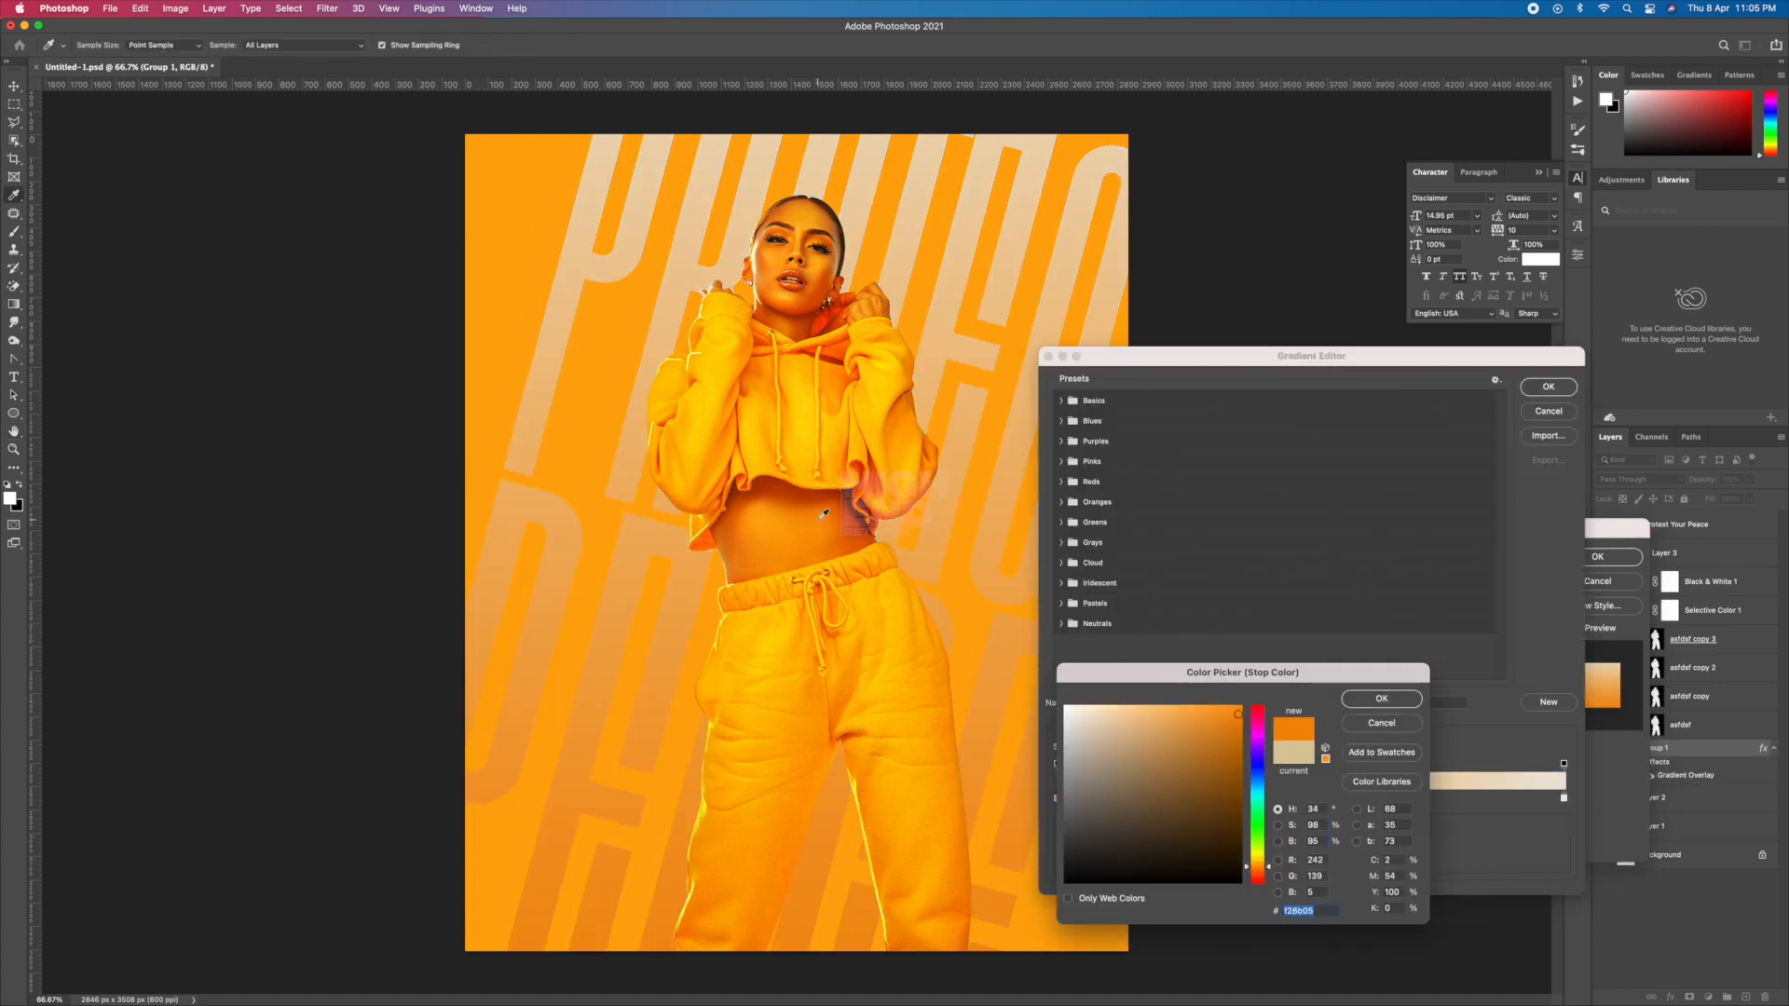
pyautogui.click(1378, 697)
# Set the end colour stop of the text group's gradient overlay to a muted olive brown and apply the gradient.
pyautogui.click(1563, 798)
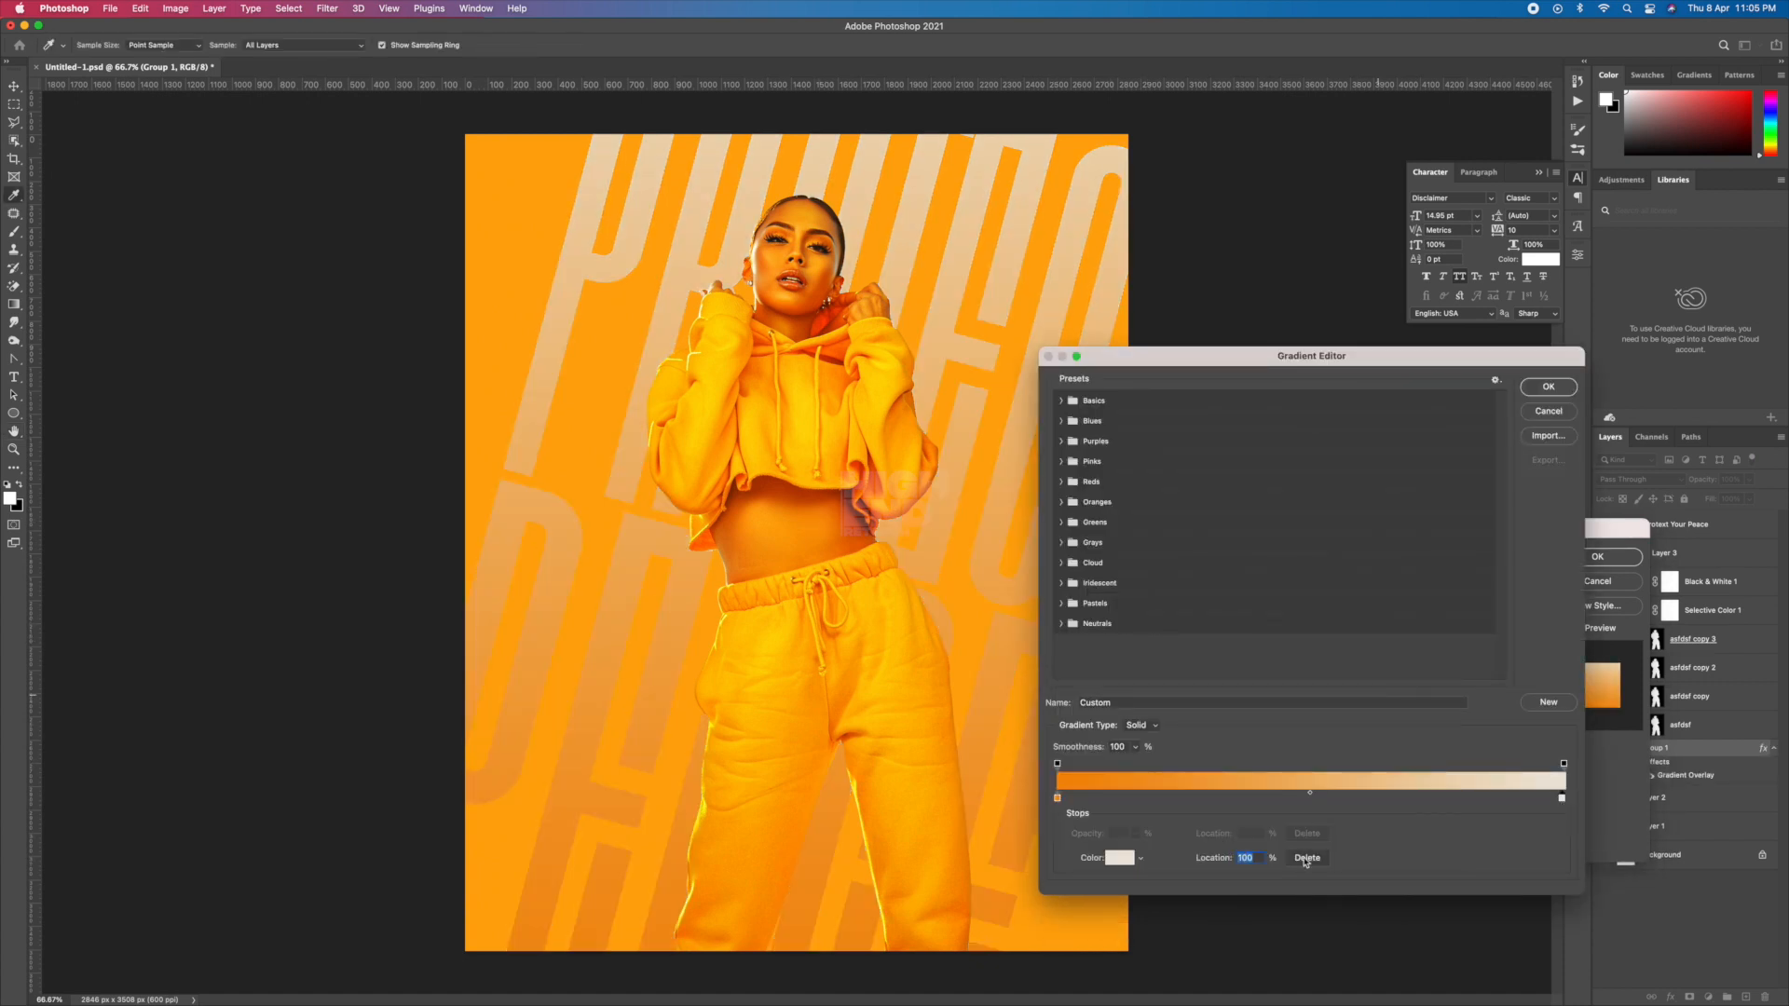
pyautogui.doubleClick(1564, 799)
pyautogui.click(857, 787)
pyautogui.click(756, 251)
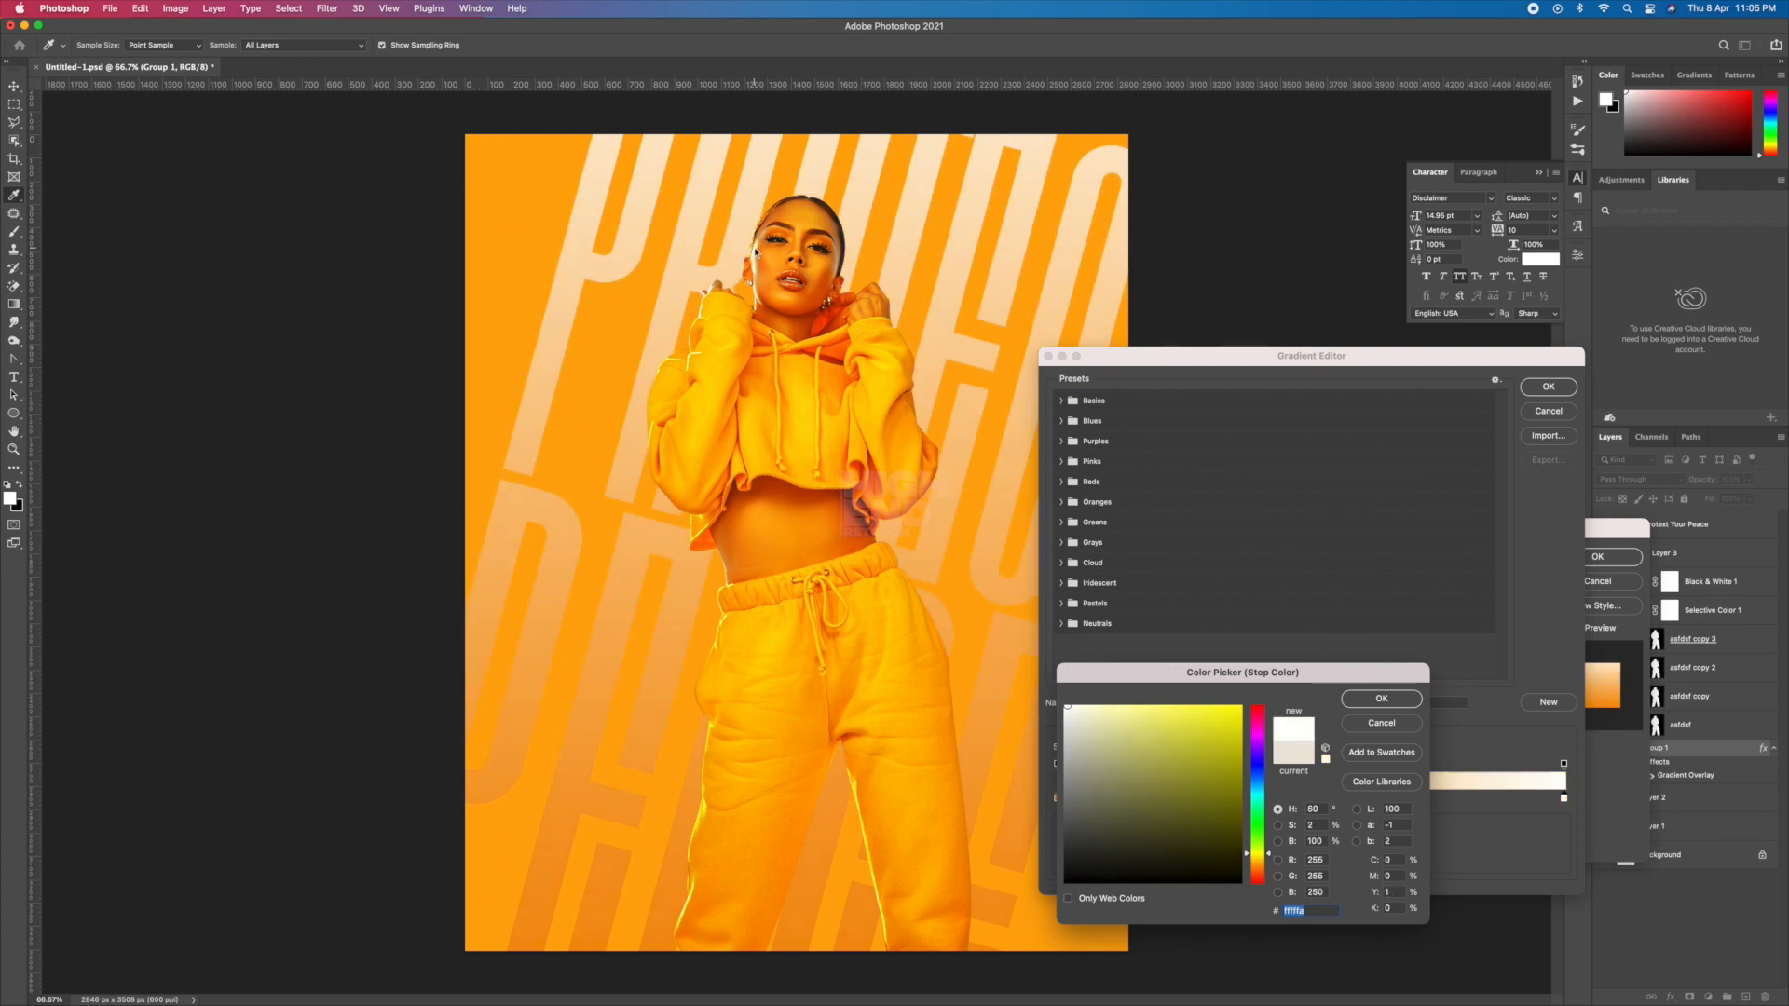
pyautogui.click(1258, 861)
pyautogui.moveTo(1156, 713)
pyautogui.mouseDown()
pyautogui.moveTo(1100, 732)
pyautogui.moveTo(1123, 736)
pyautogui.moveTo(1141, 811)
pyautogui.moveTo(1126, 788)
pyautogui.mouseUp()
pyautogui.click(1382, 699)
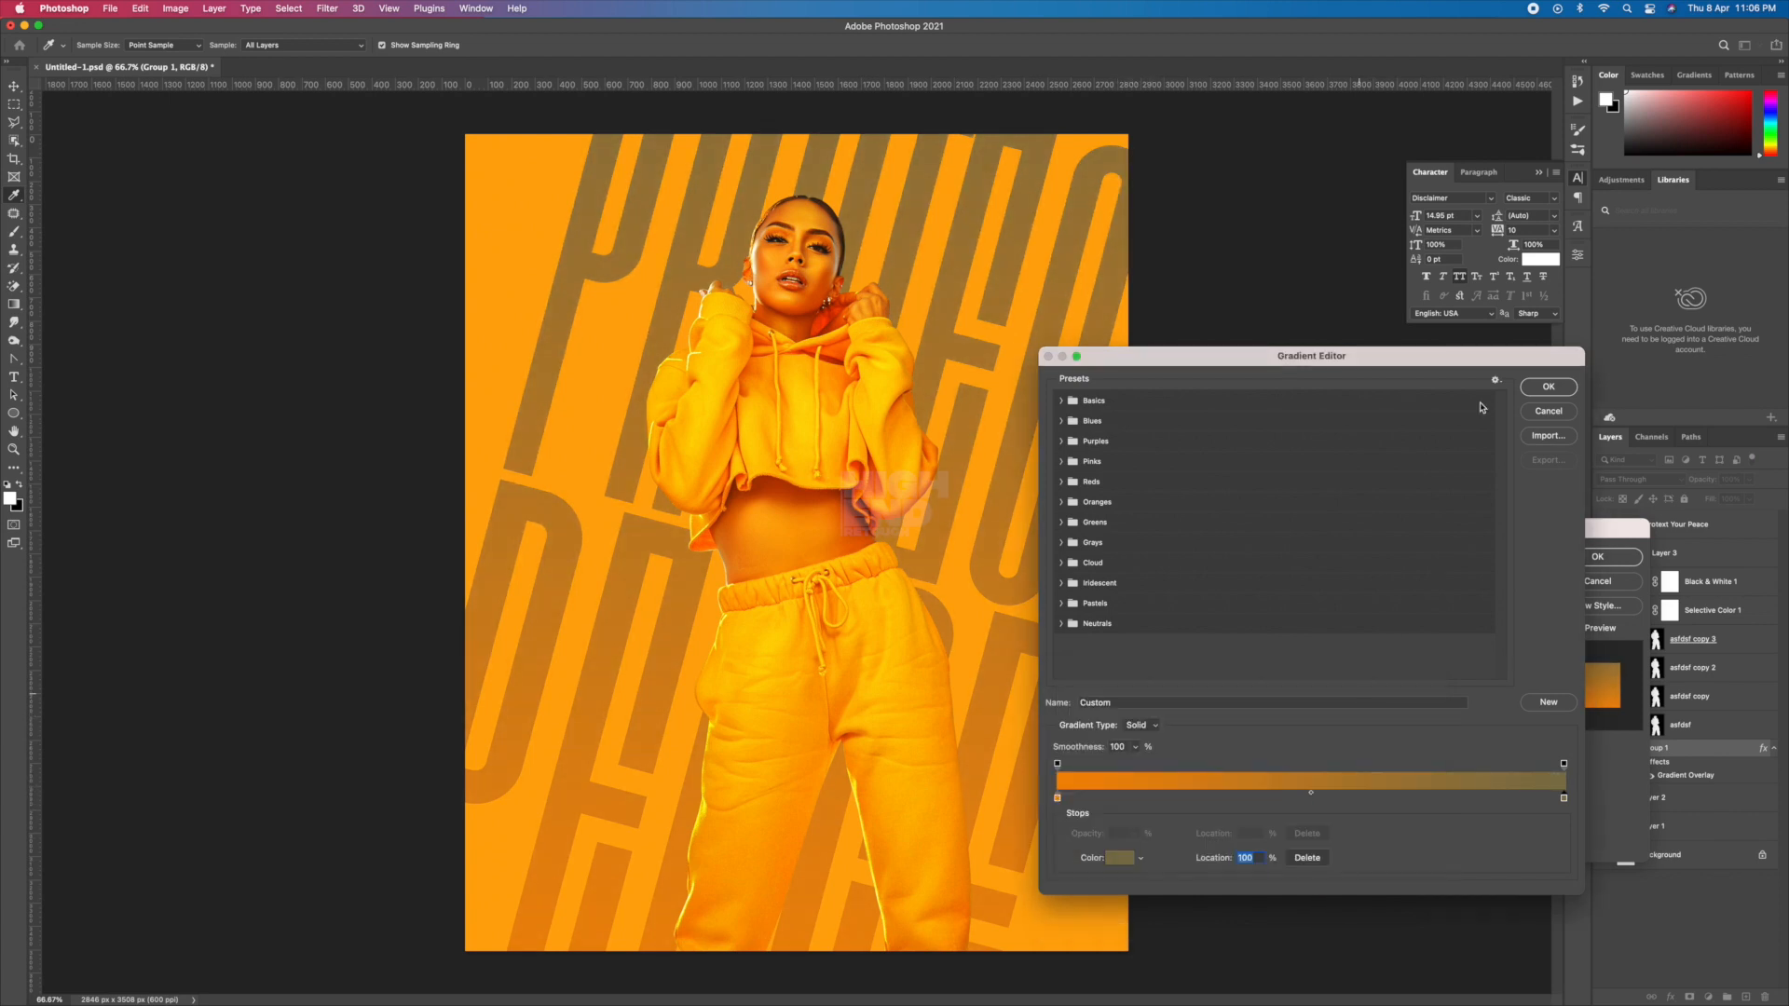
pyautogui.click(1549, 386)
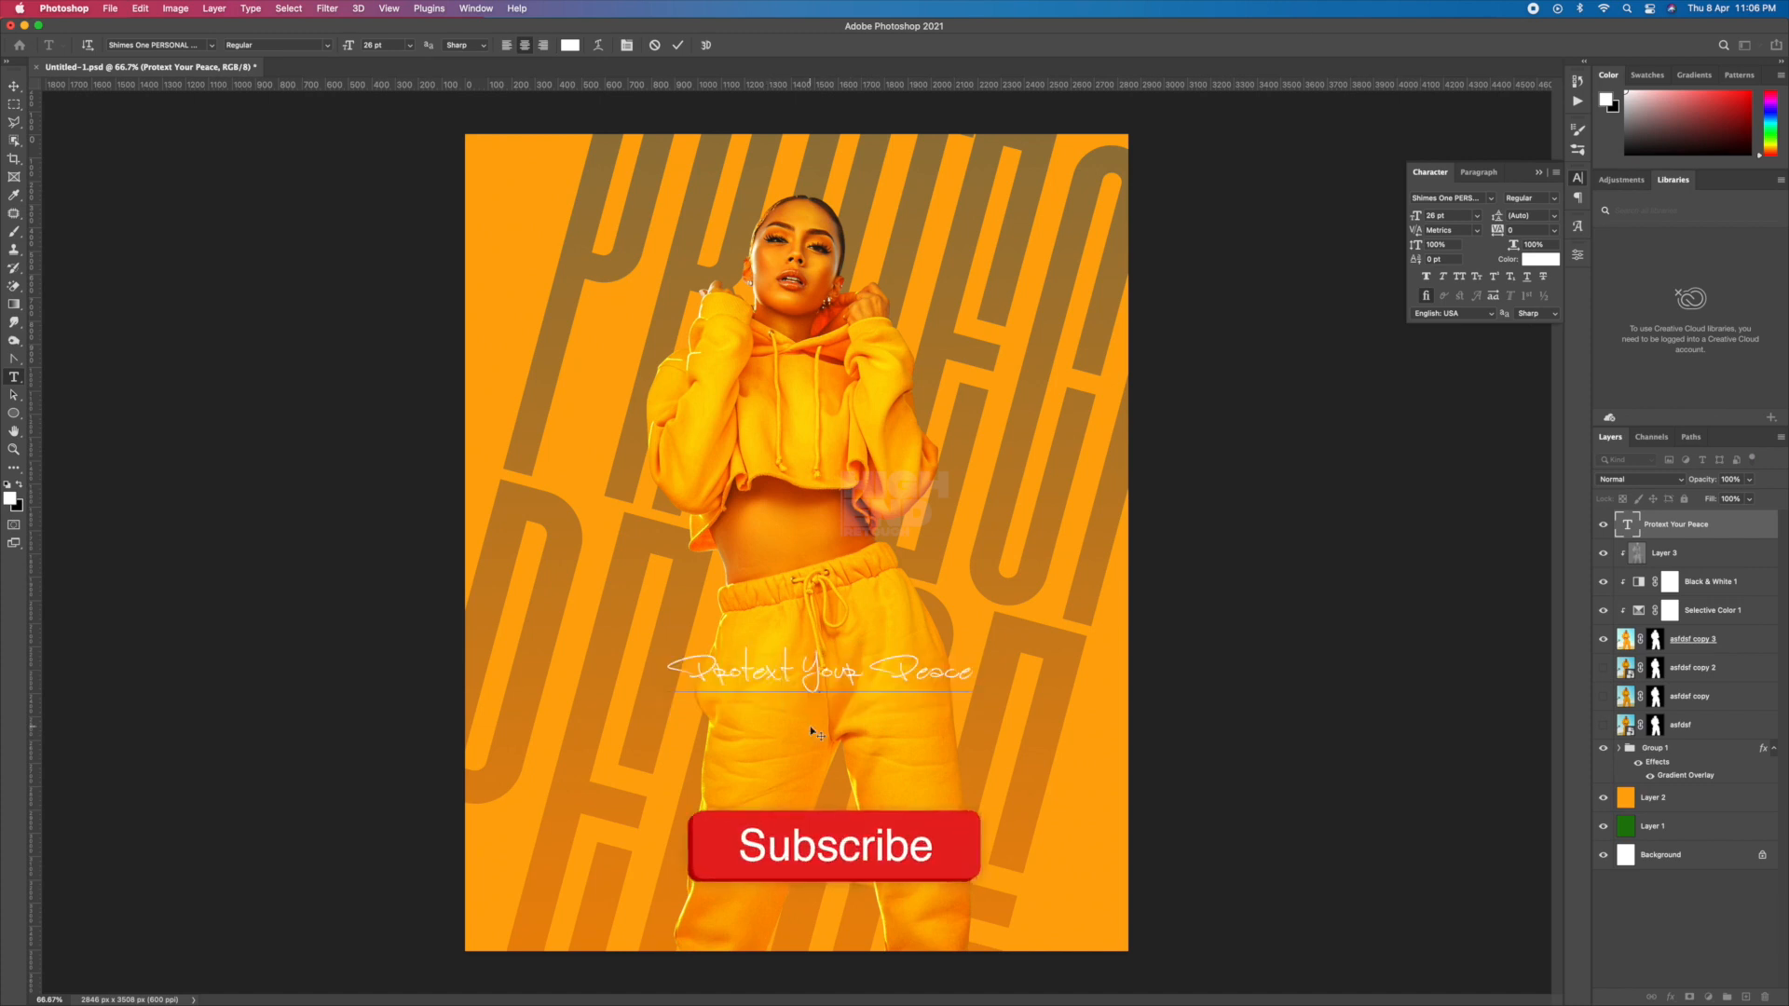
# Enlarge the "Protect Your Peace" script text to about 1974 px wide and nudge it slightly downward.
pyautogui.hotkey('ctrl', 't')
pyautogui.moveTo(973, 643); pyautogui.dragTo(1054, 631)
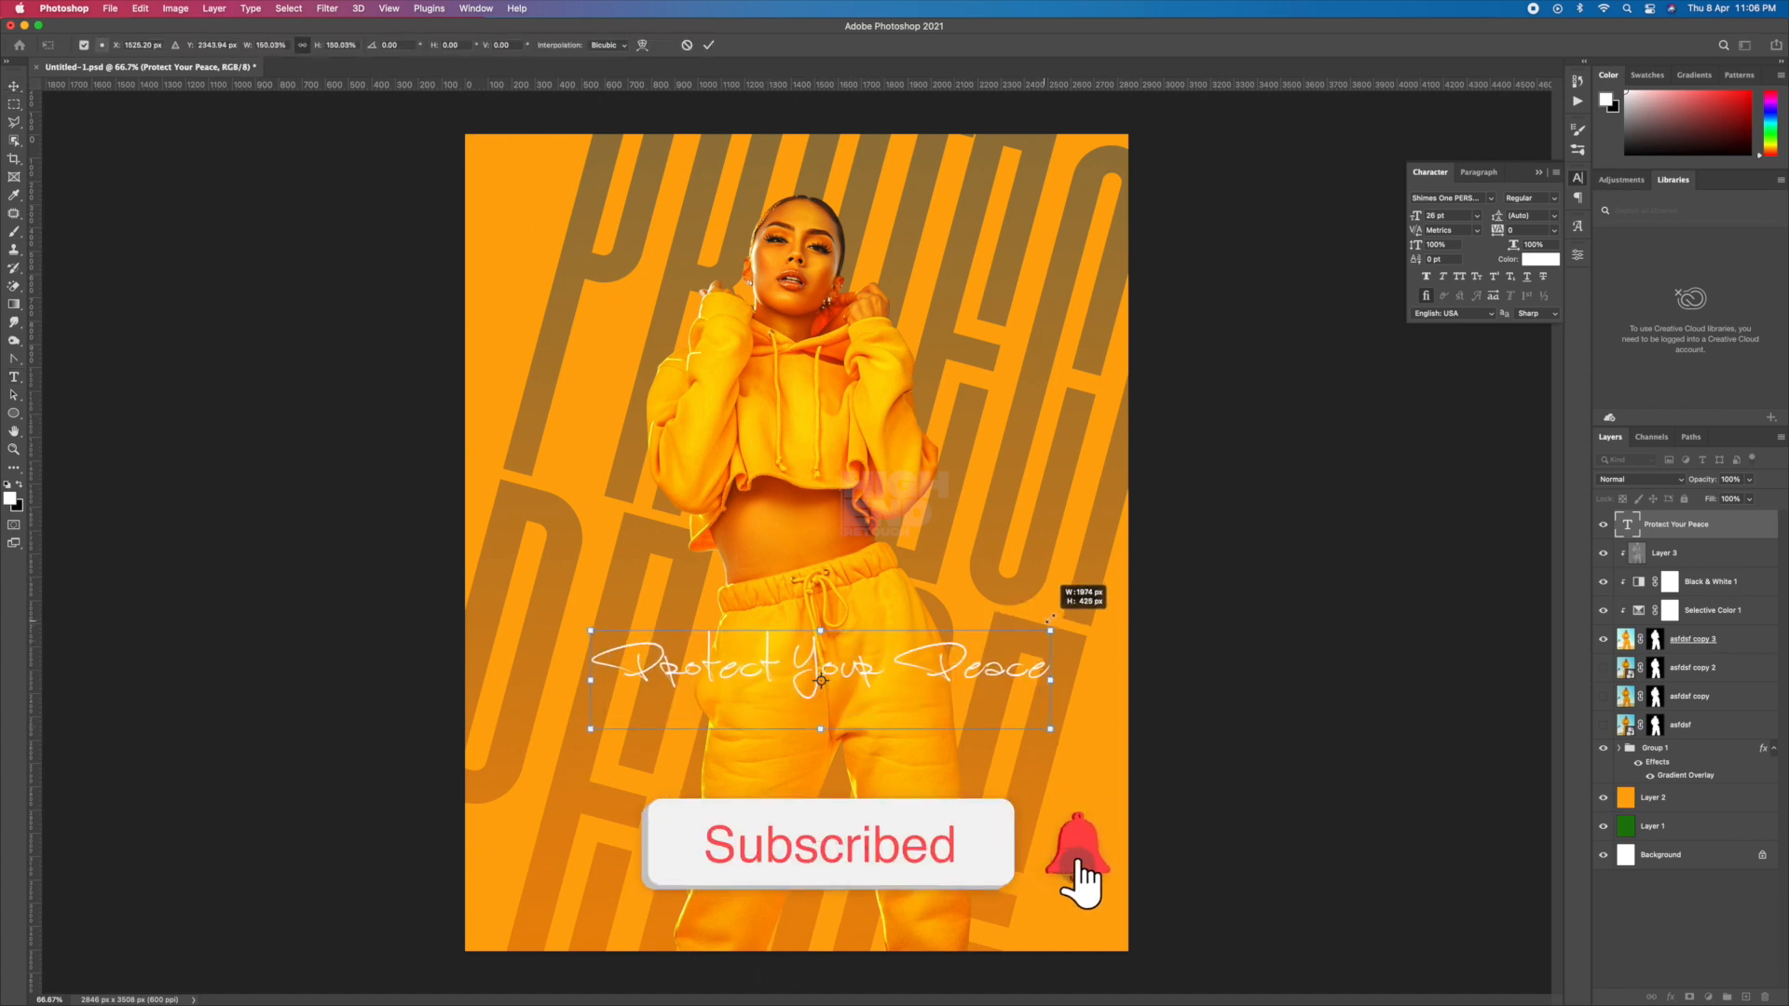
pyautogui.press('Return')
pyautogui.moveTo(966, 685); pyautogui.dragTo(964, 701)
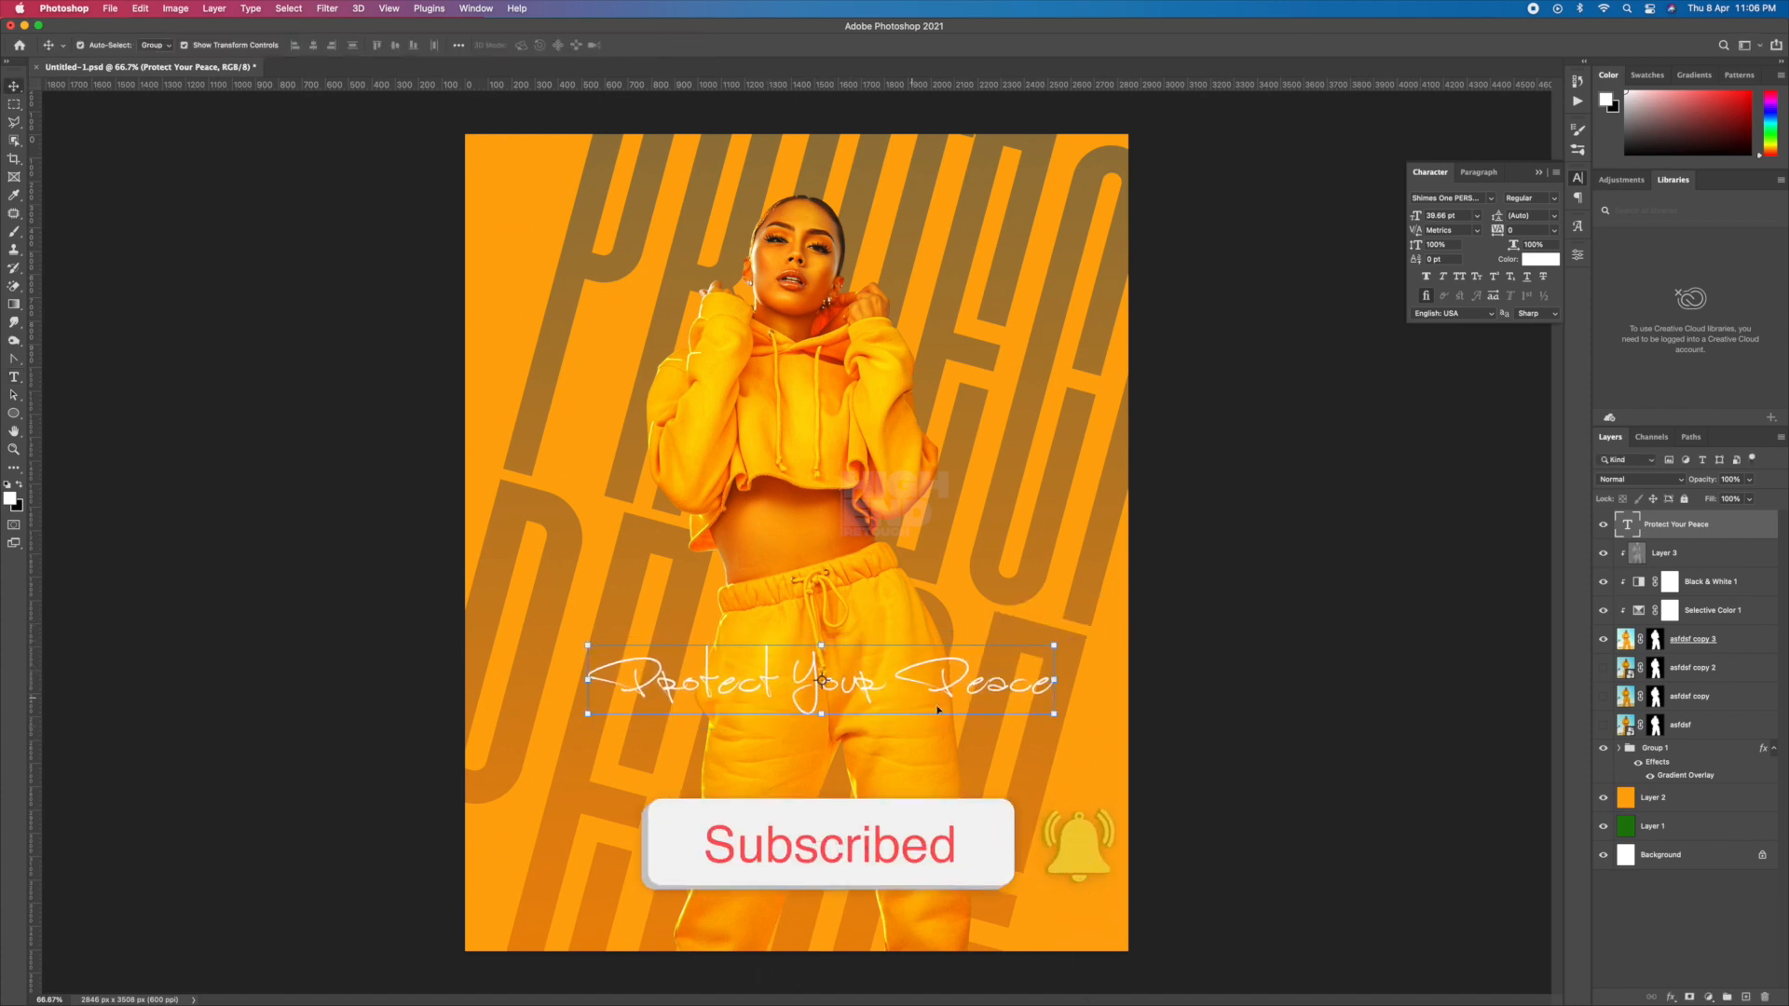
# Centre the "Protect Your Peace" script text horizontally on the canvas and save the document.
pyautogui.keyDown('super'); pyautogui.click(1735, 860); pyautogui.keyUp('super')
pyautogui.click(313, 45)
pyautogui.click(180, 500)
pyautogui.hotkey('ctrl', 's')
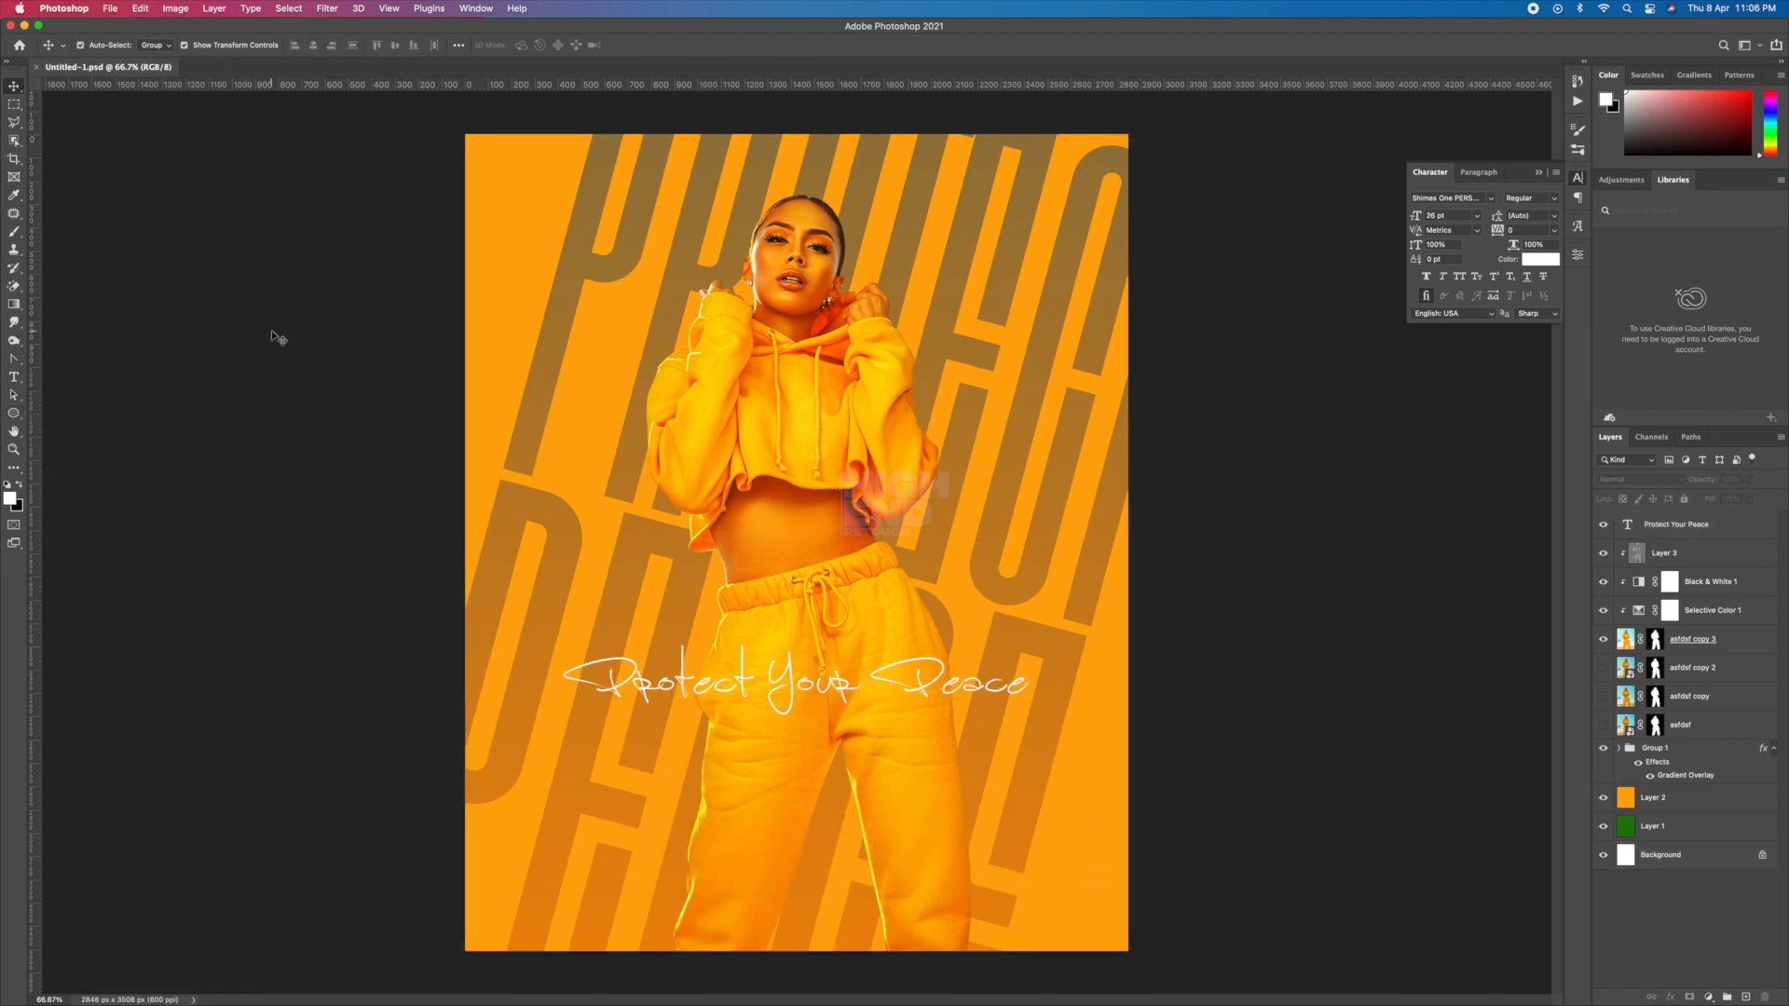
# Sample the background orange as foreground colour and draw a rectangle of about 2442 by 3174 px inside the poster's edges.
pyautogui.click(13, 499)
pyautogui.click(499, 164)
pyautogui.press('Return')
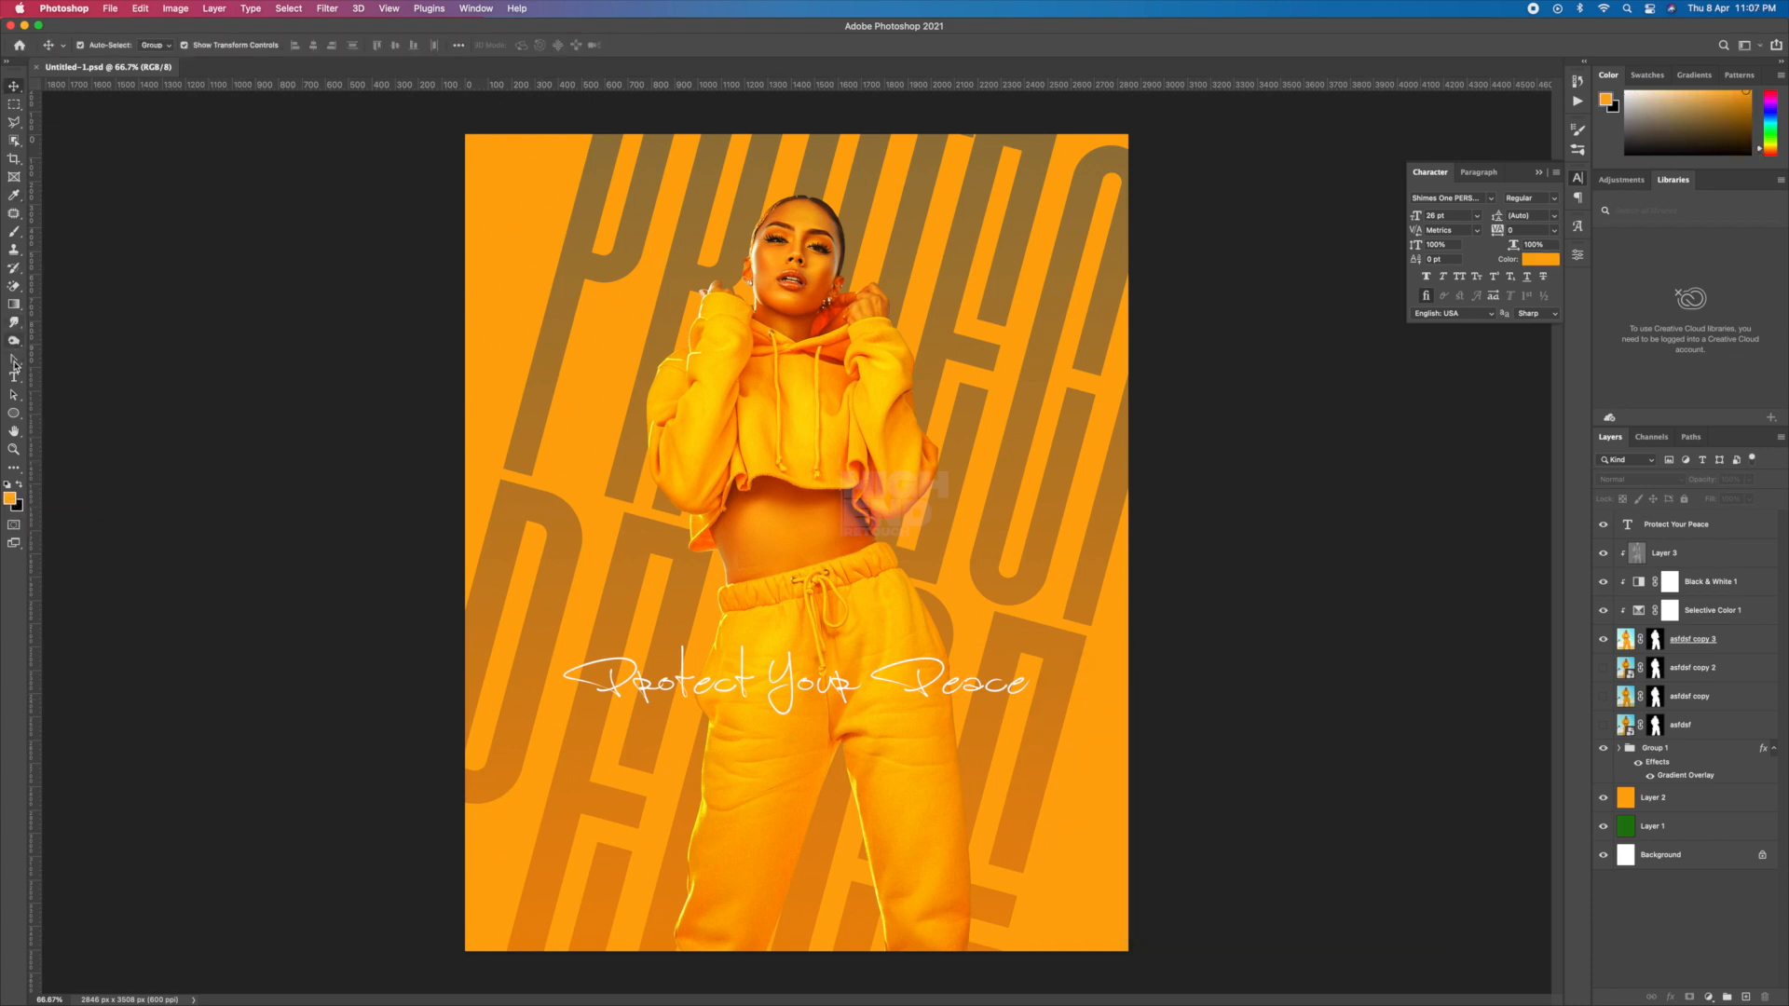
pyautogui.rightClick(14, 415)
pyautogui.click(65, 416)
pyautogui.moveTo(512, 176); pyautogui.dragTo(1060, 923)
# Set the rectangle's fill opacity to 0% and give it an inside Overlay stroke in orange sampled from the poster.
pyautogui.doubleClick(1734, 753)
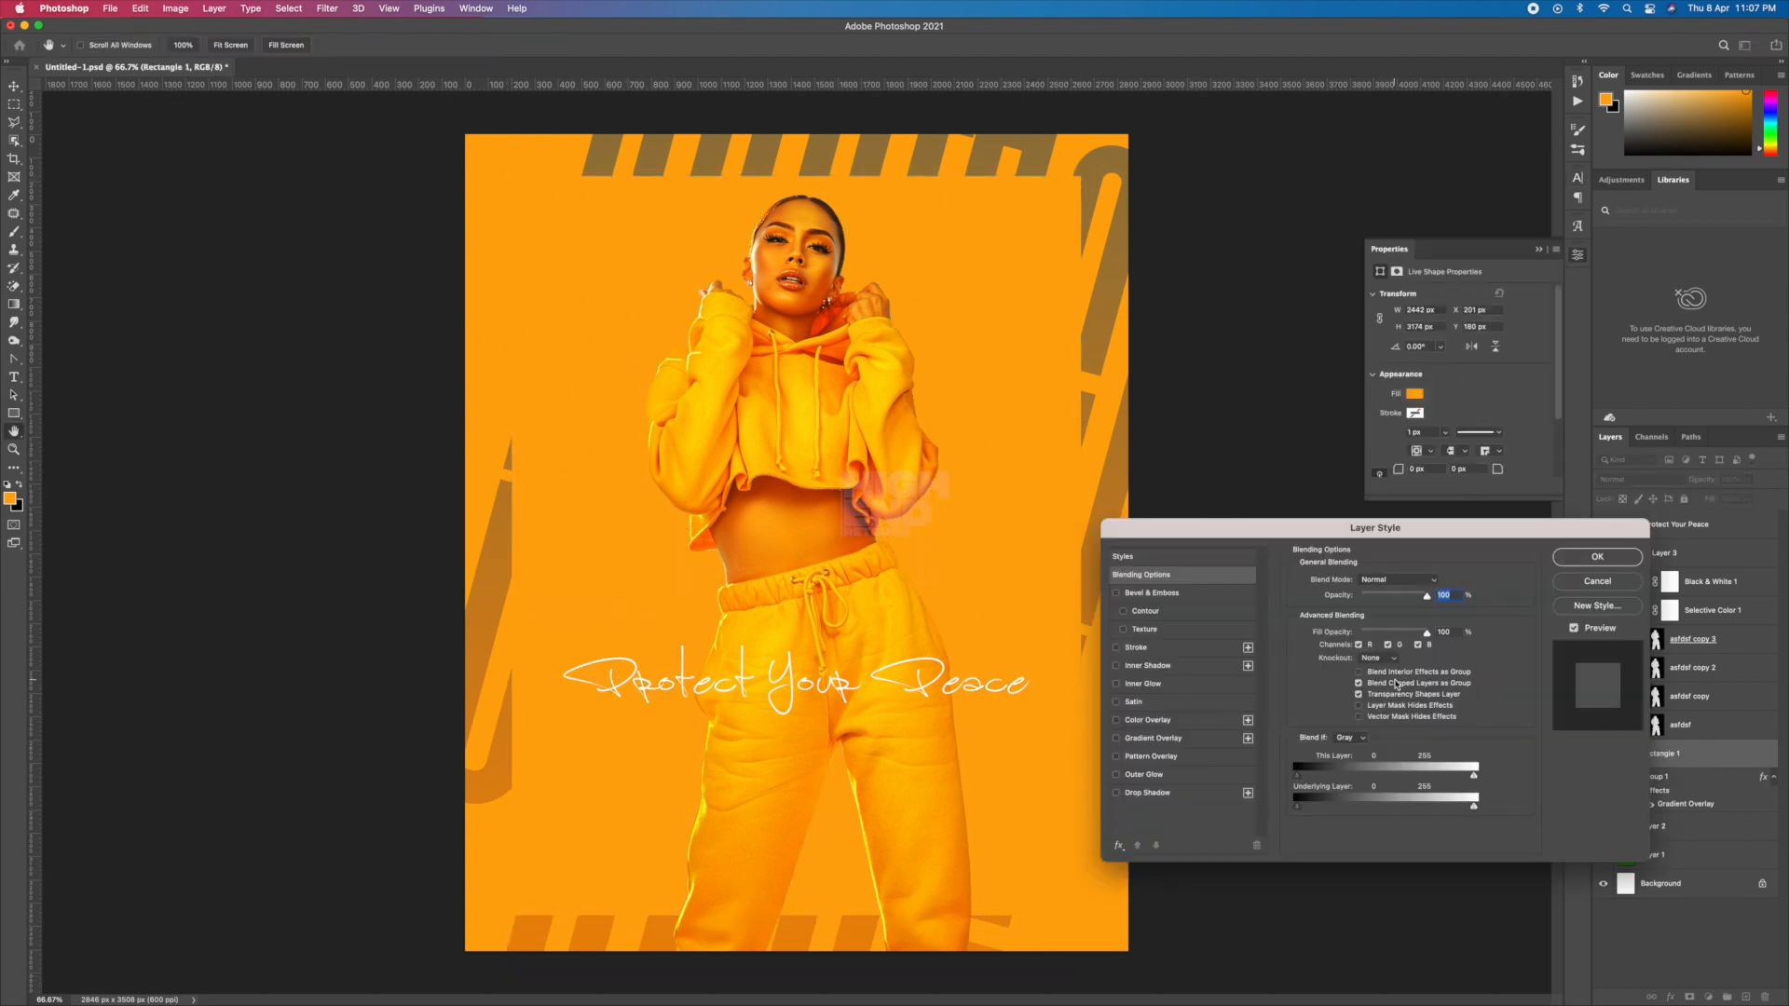
pyautogui.moveTo(1389, 635); pyautogui.dragTo(1144, 692)
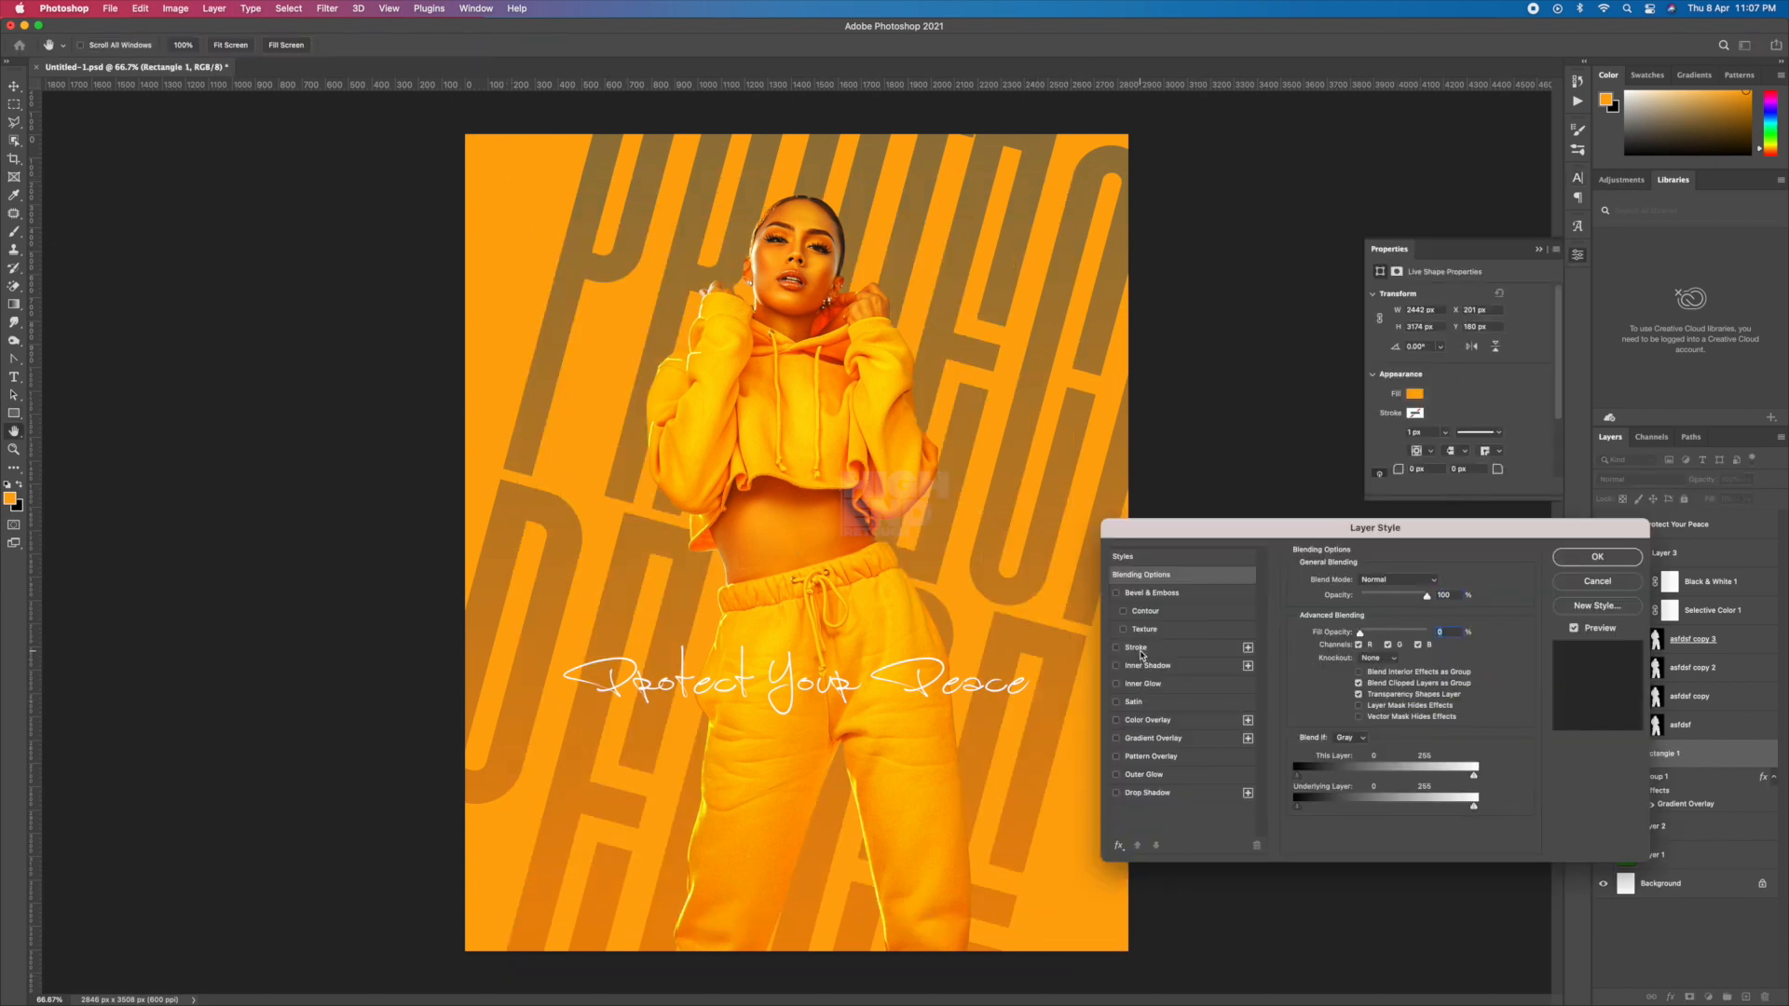
pyautogui.click(1137, 647)
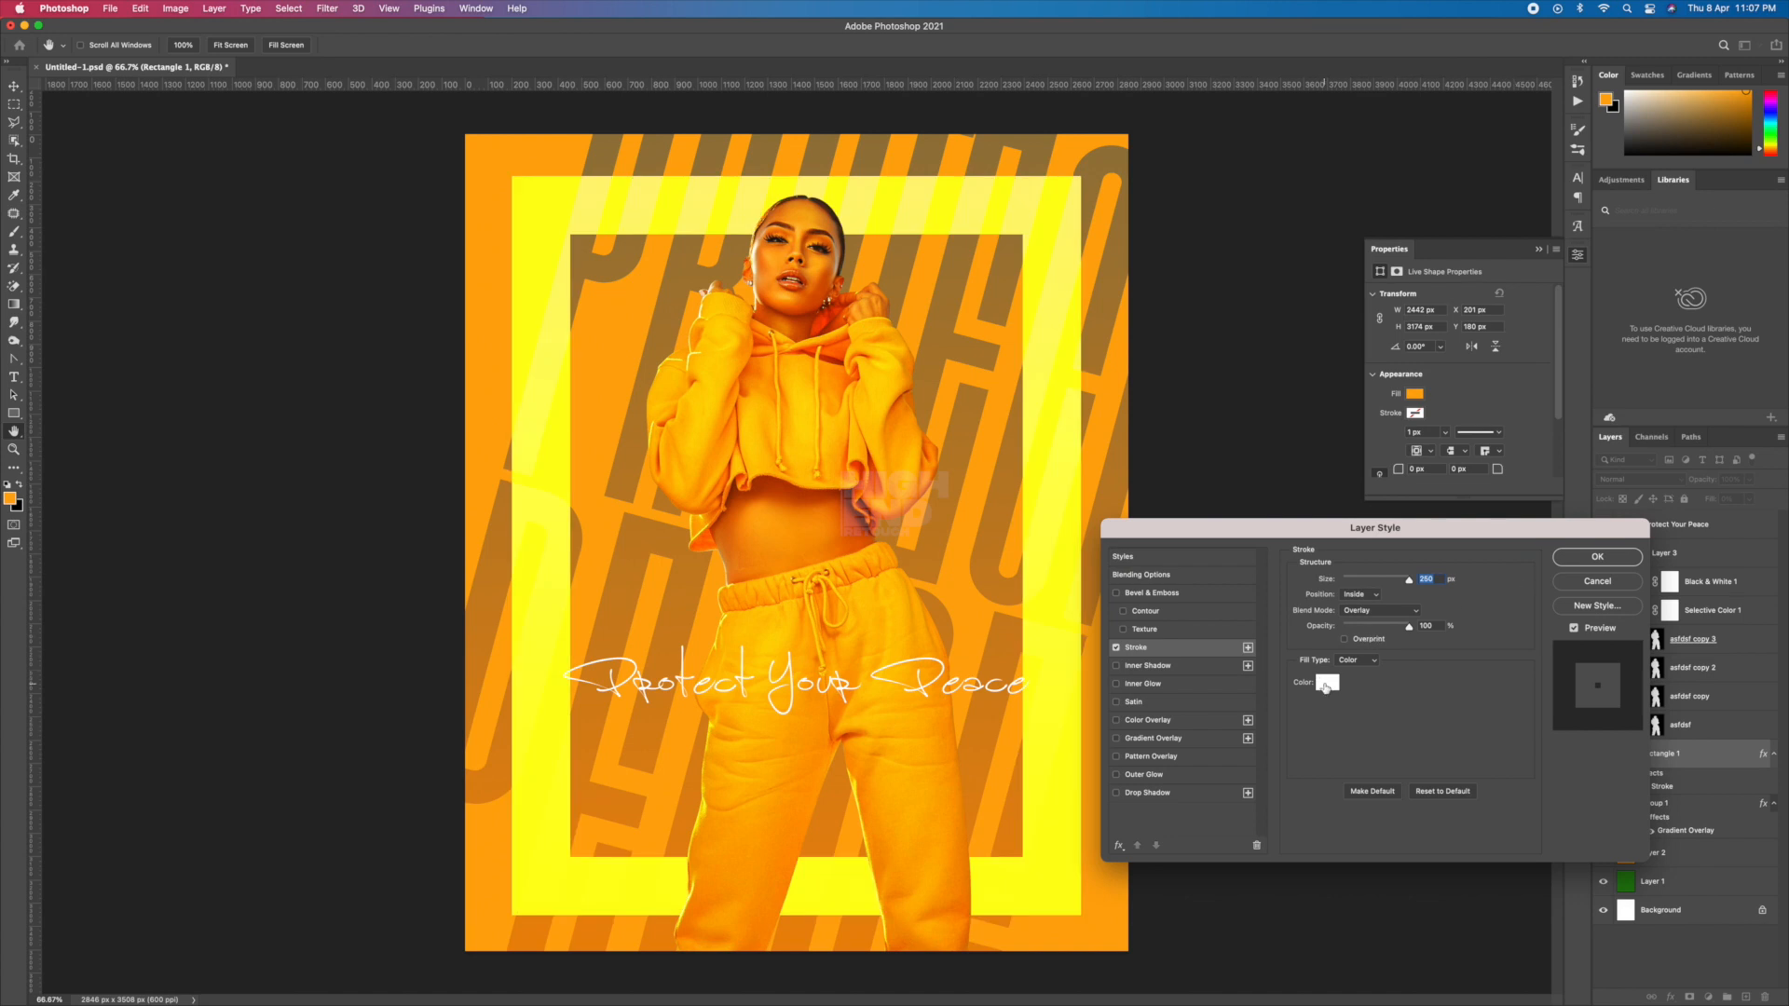
pyautogui.click(1326, 685)
pyautogui.click(976, 606)
pyautogui.click(1380, 699)
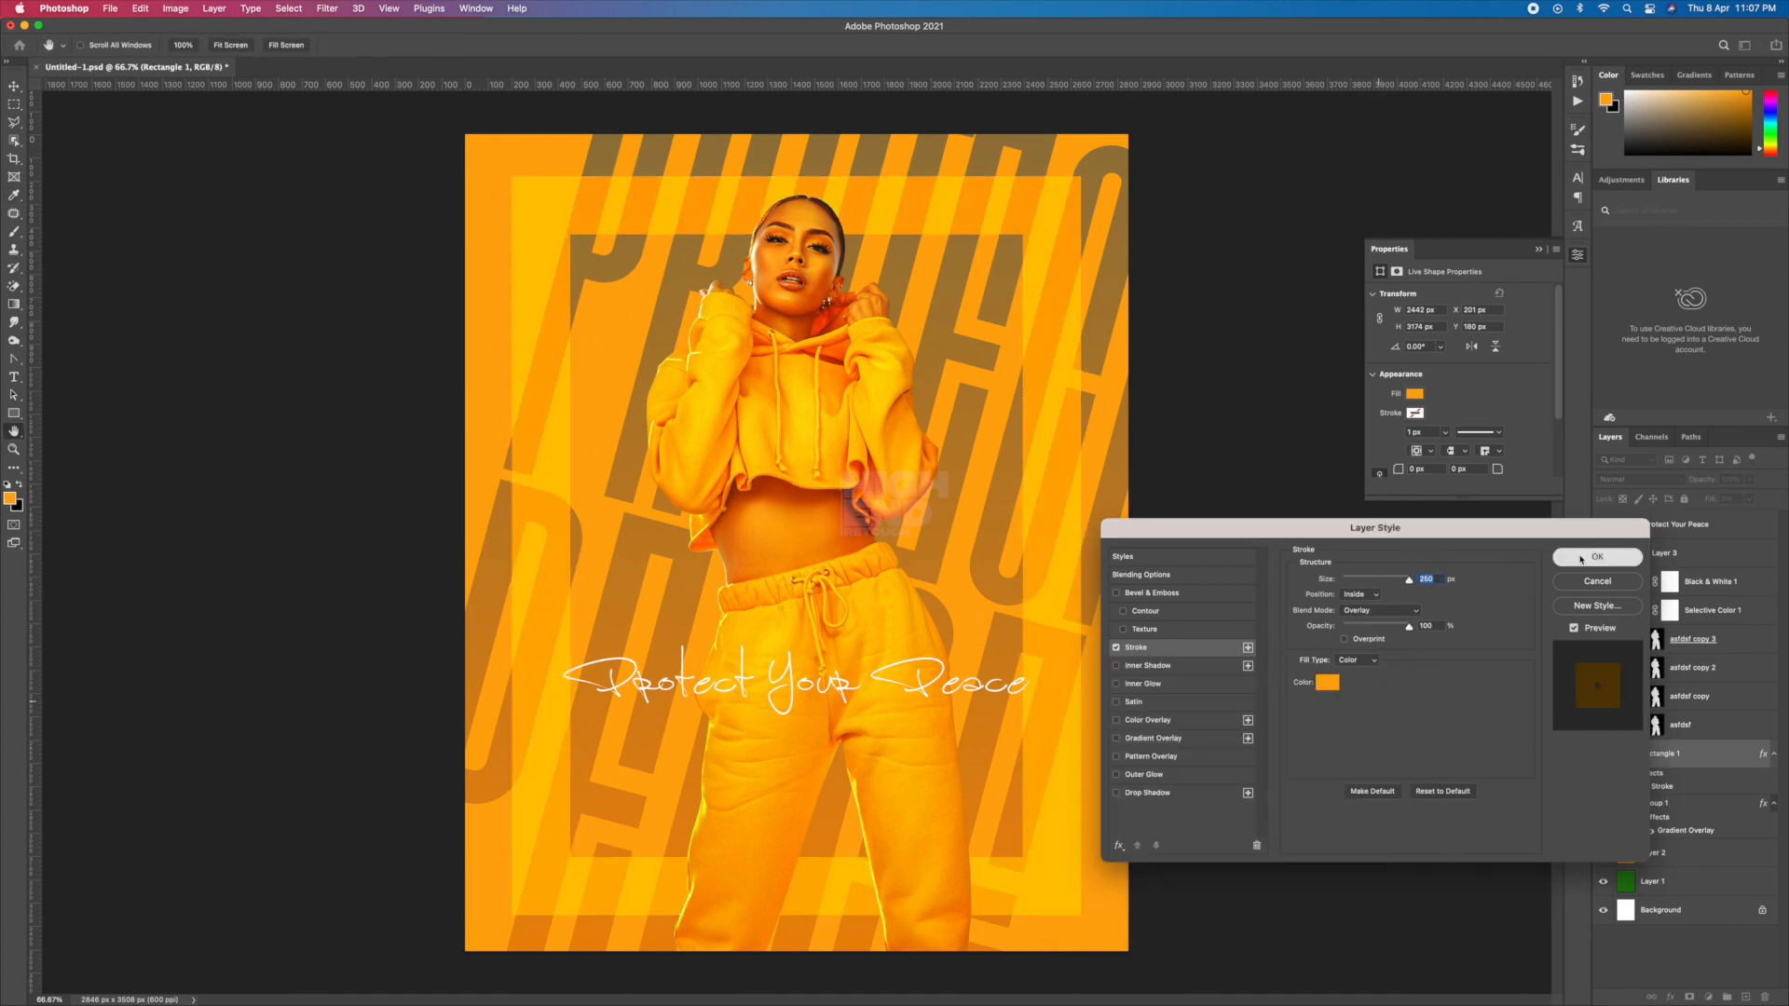
pyautogui.click(1590, 558)
# Align the rectangle frame to the vertical centre of the background layer.
pyautogui.keyDown('super'); pyautogui.click(1731, 915); pyautogui.keyUp('super')
pyautogui.click(14, 86)
pyautogui.click(395, 47)
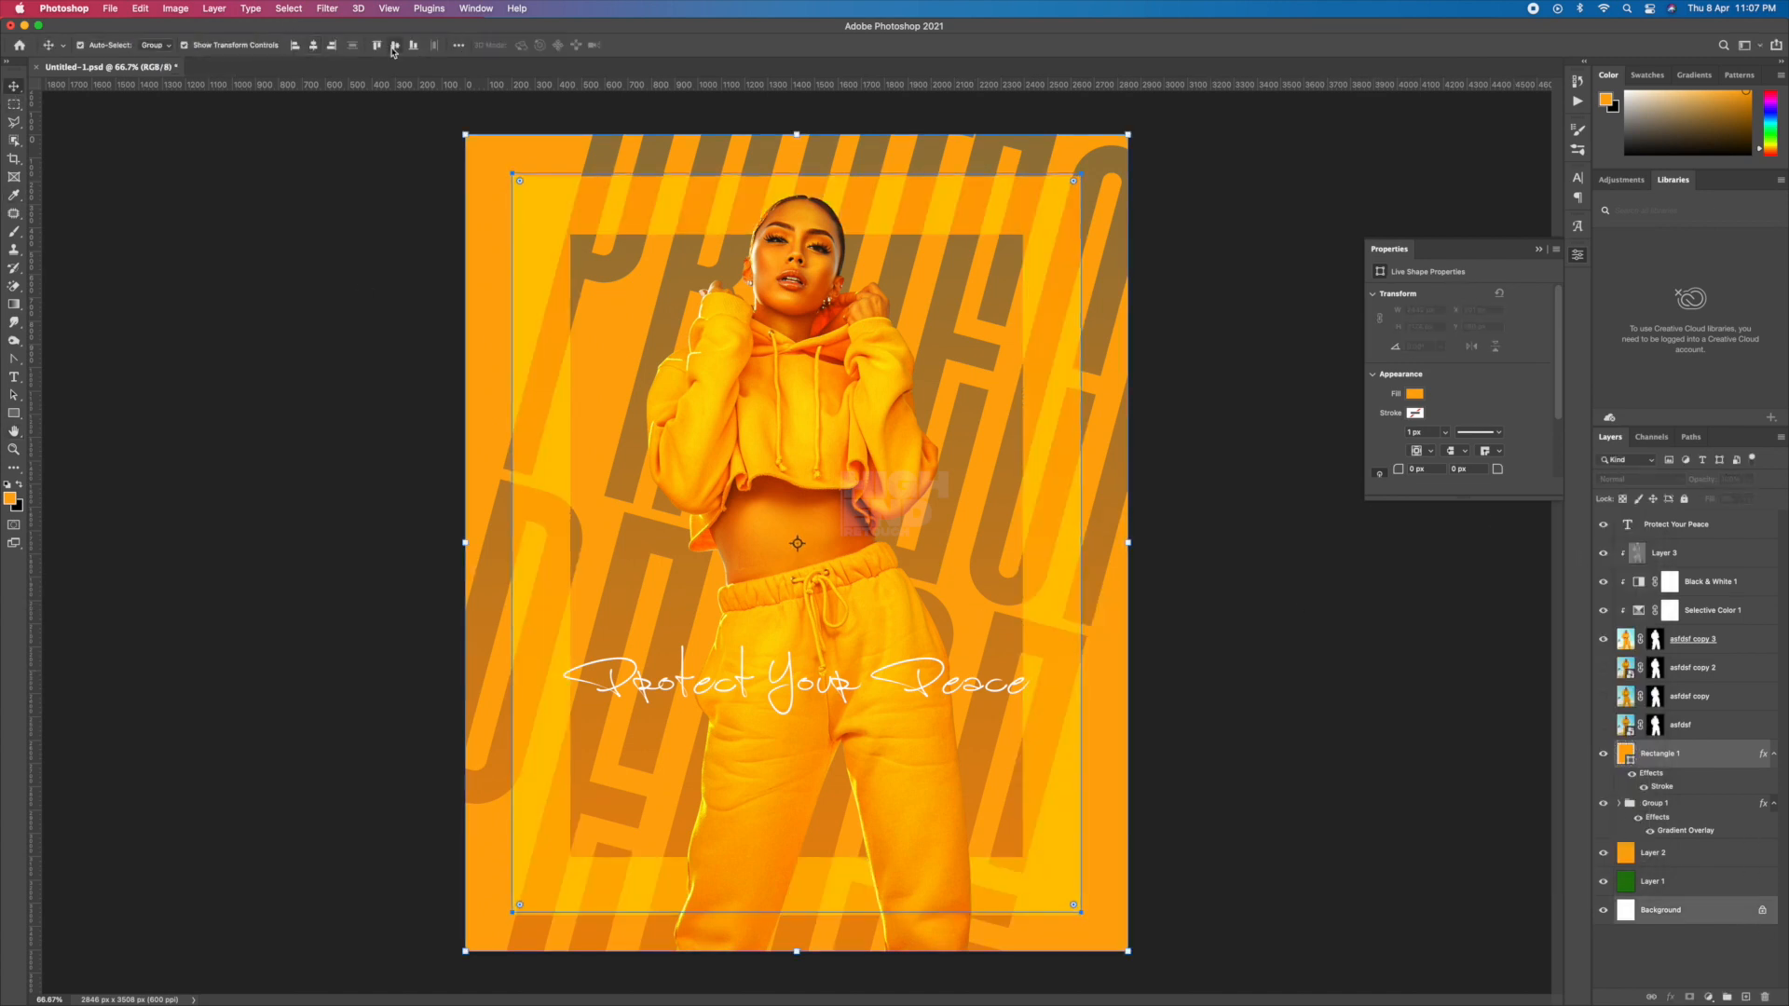
pyautogui.click(188, 331)
pyautogui.click(1539, 249)
# Reduce the stroke size of the rectangle to make a much thinner frame, and save the document.
pyautogui.click(1668, 753)
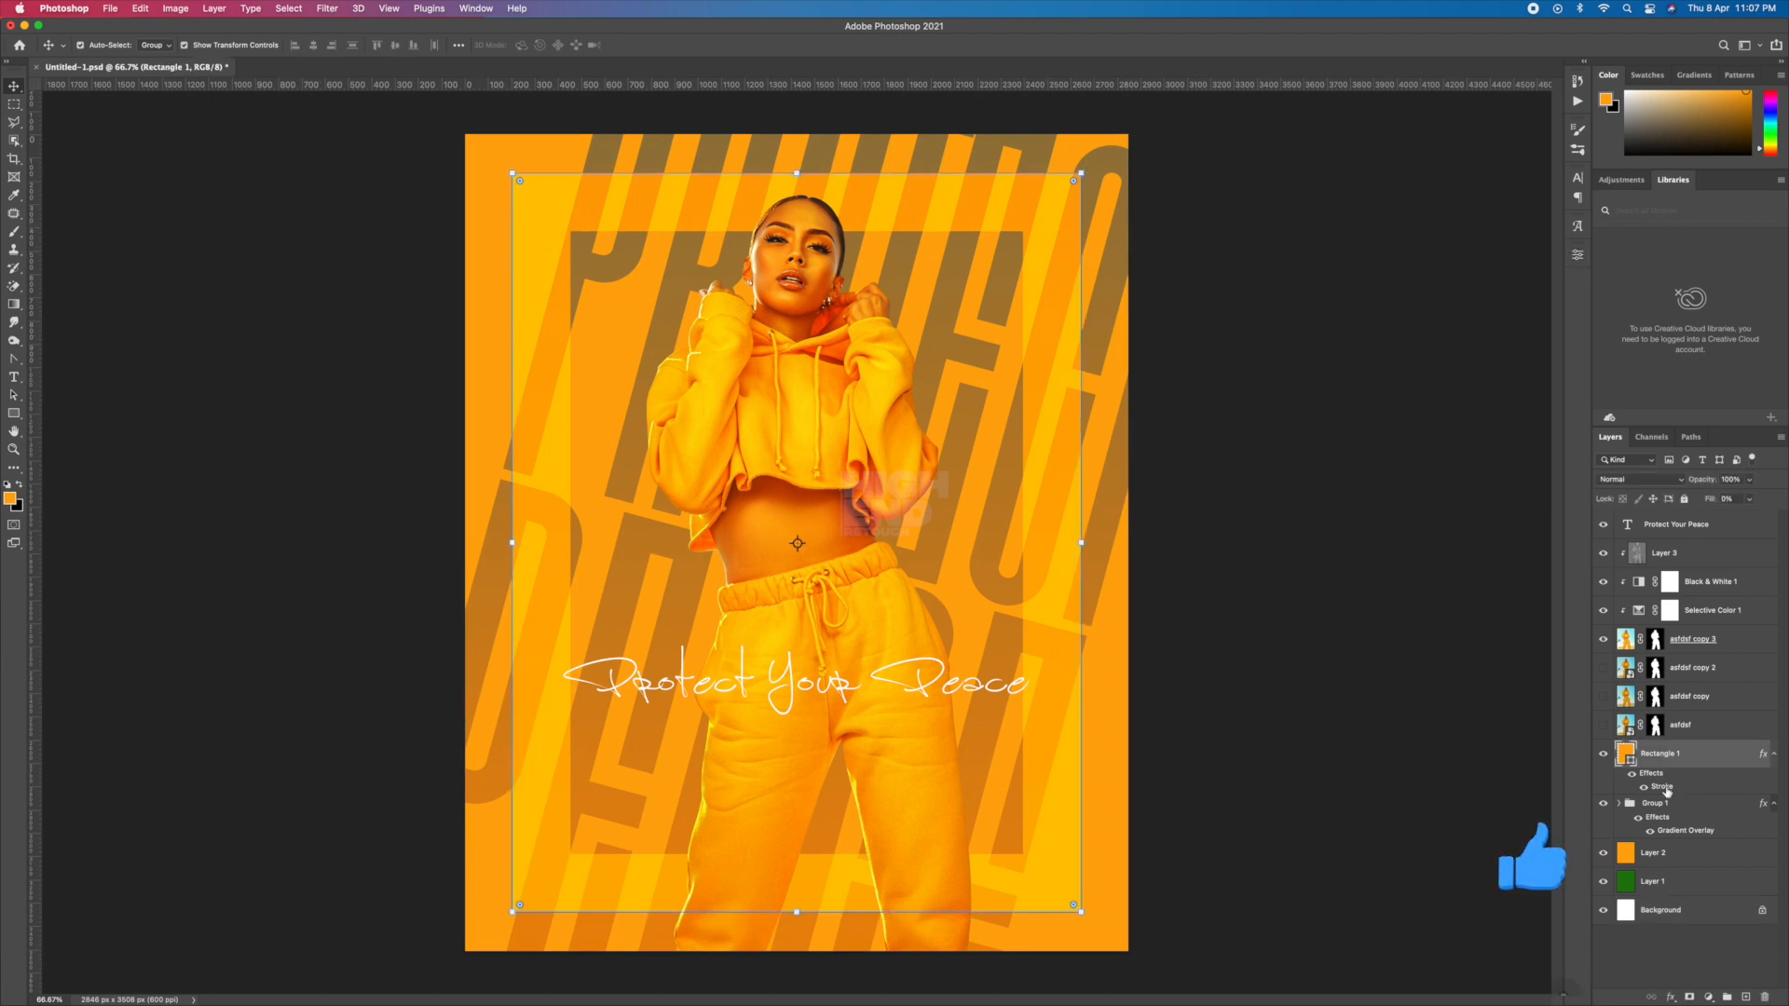
pyautogui.doubleClick(1663, 787)
pyautogui.moveTo(1386, 580); pyautogui.dragTo(1365, 582)
pyautogui.click(1584, 558)
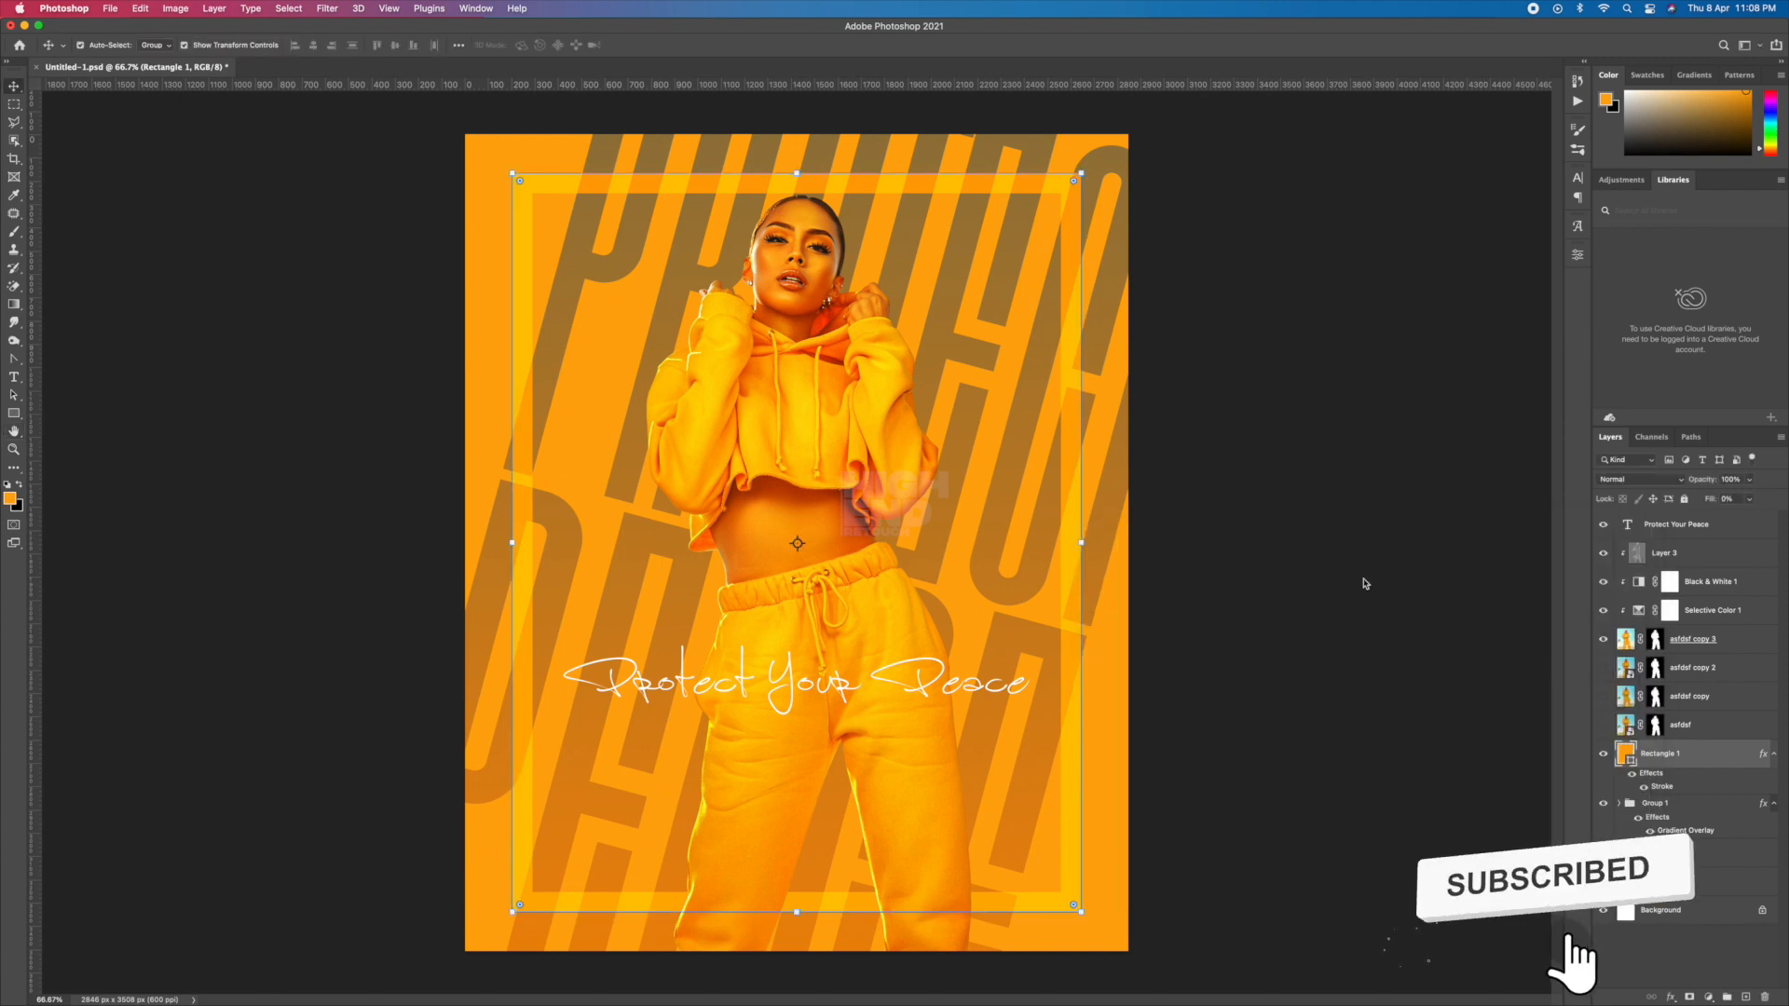
pyautogui.click(1359, 589)
pyautogui.press('super+s')
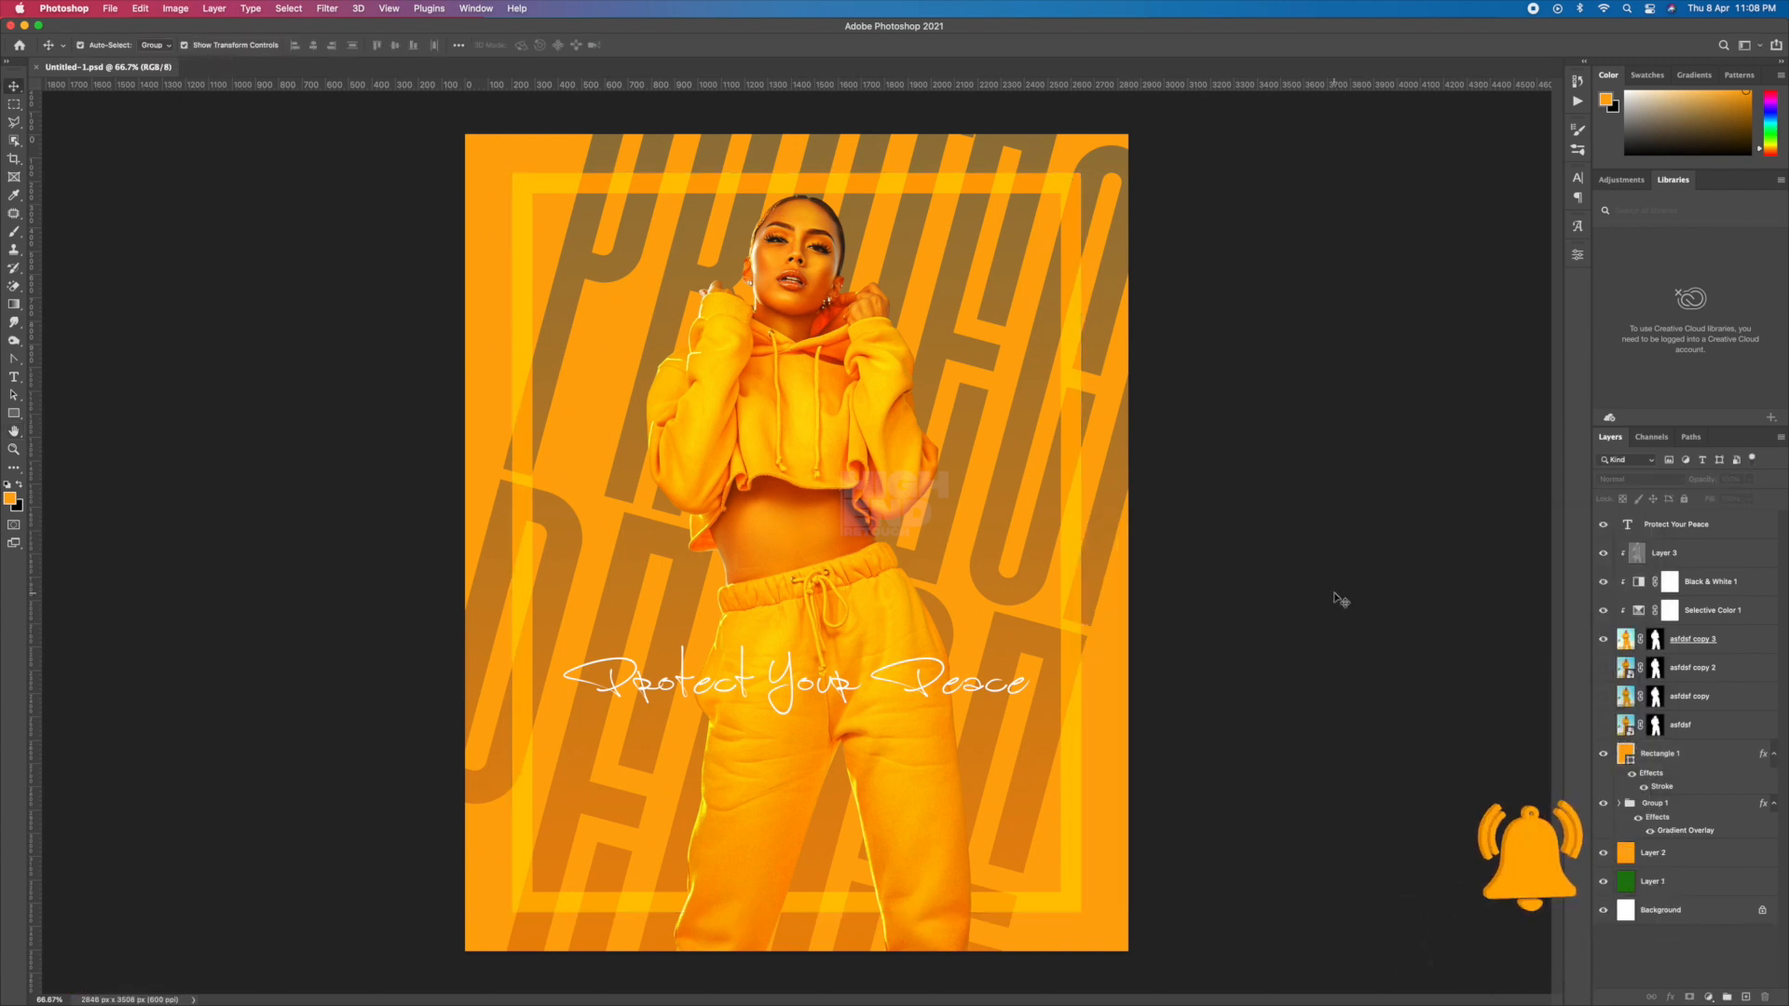
# Create a radial orange gradient glow on a new layer, enlarge it and place it over the poster's left edge.
pyautogui.click(1746, 998)
pyautogui.press('g')
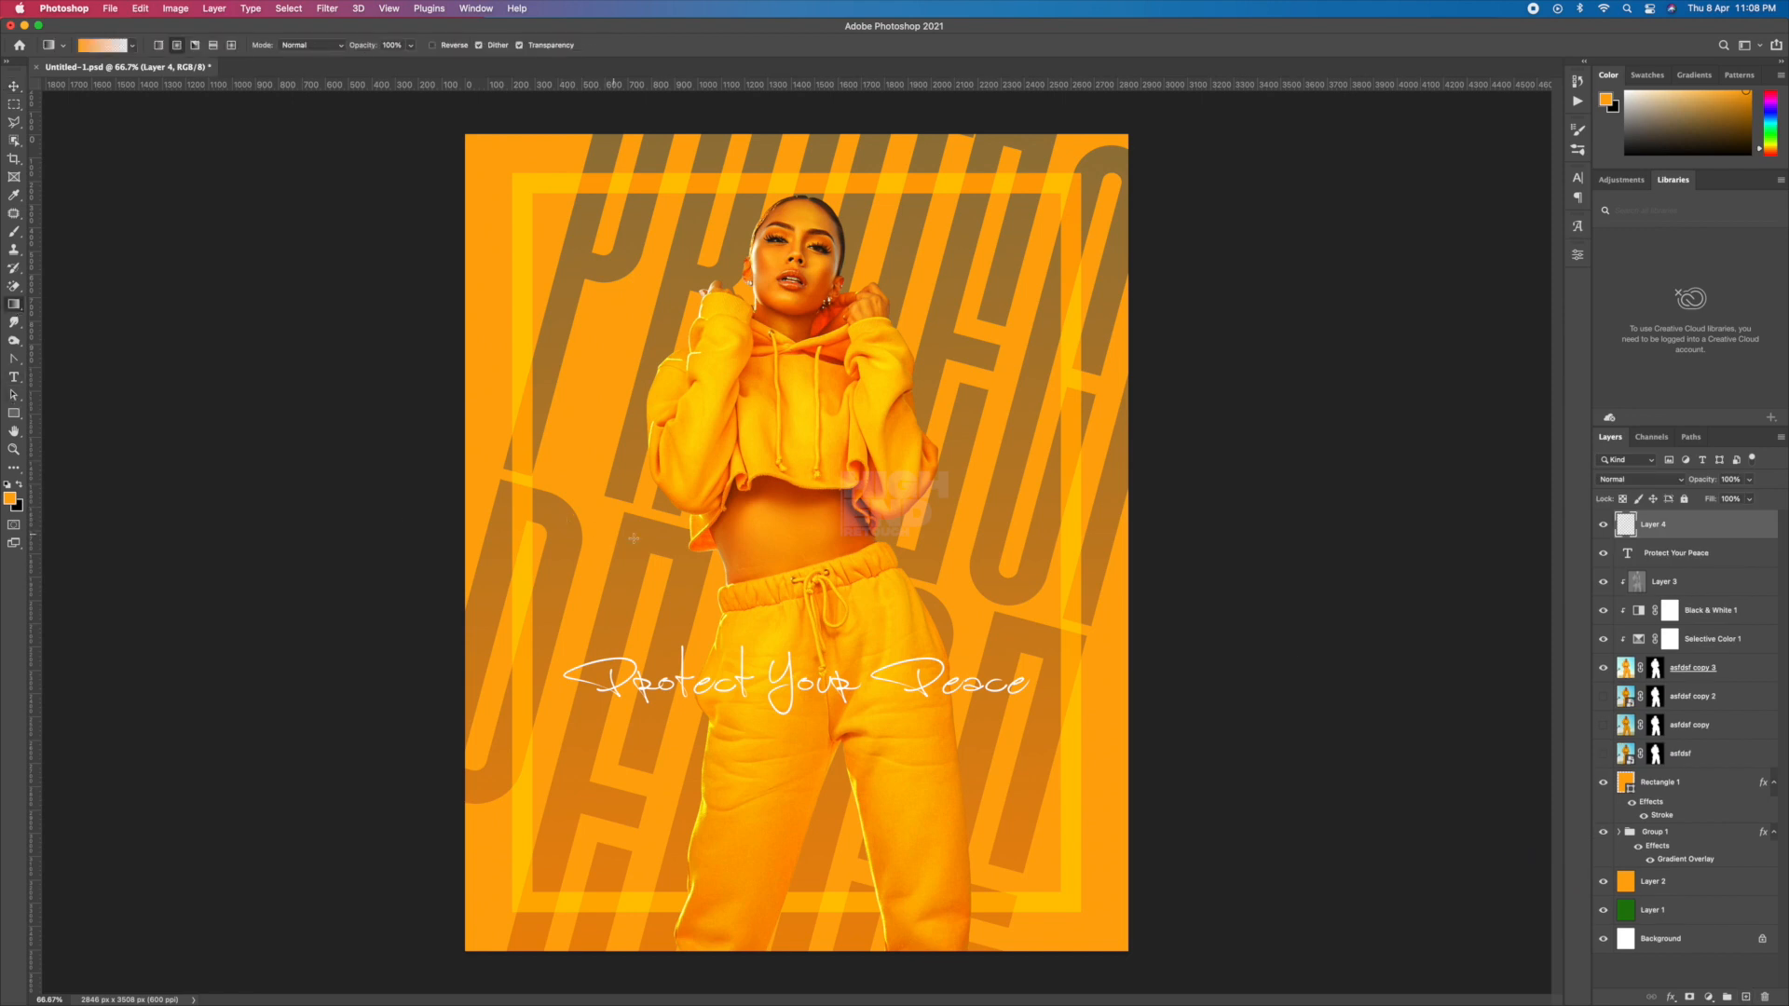
pyautogui.moveTo(592, 567); pyautogui.dragTo(667, 578)
pyautogui.click(13, 86)
pyautogui.moveTo(665, 495); pyautogui.dragTo(998, 164)
pyautogui.moveTo(872, 415); pyautogui.dragTo(760, 478)
pyautogui.moveTo(672, 456); pyautogui.dragTo(666, 364)
pyautogui.press('Return')
# Move the glow layer beneath the model layers and set its blend mode to Screen.
pyautogui.moveTo(1654, 525); pyautogui.dragTo(1659, 766)
pyautogui.hotkey('shift', '+')
pyautogui.hotkey('shift', '+')
pyautogui.hotkey('shift', '+')
pyautogui.hotkey('shift', '+')
pyautogui.hotkey('shift', '+')
pyautogui.hotkey('shift', '+')
pyautogui.hotkey('shift', '+')
pyautogui.hotkey('shift', '+')
pyautogui.hotkey('shift', '+')
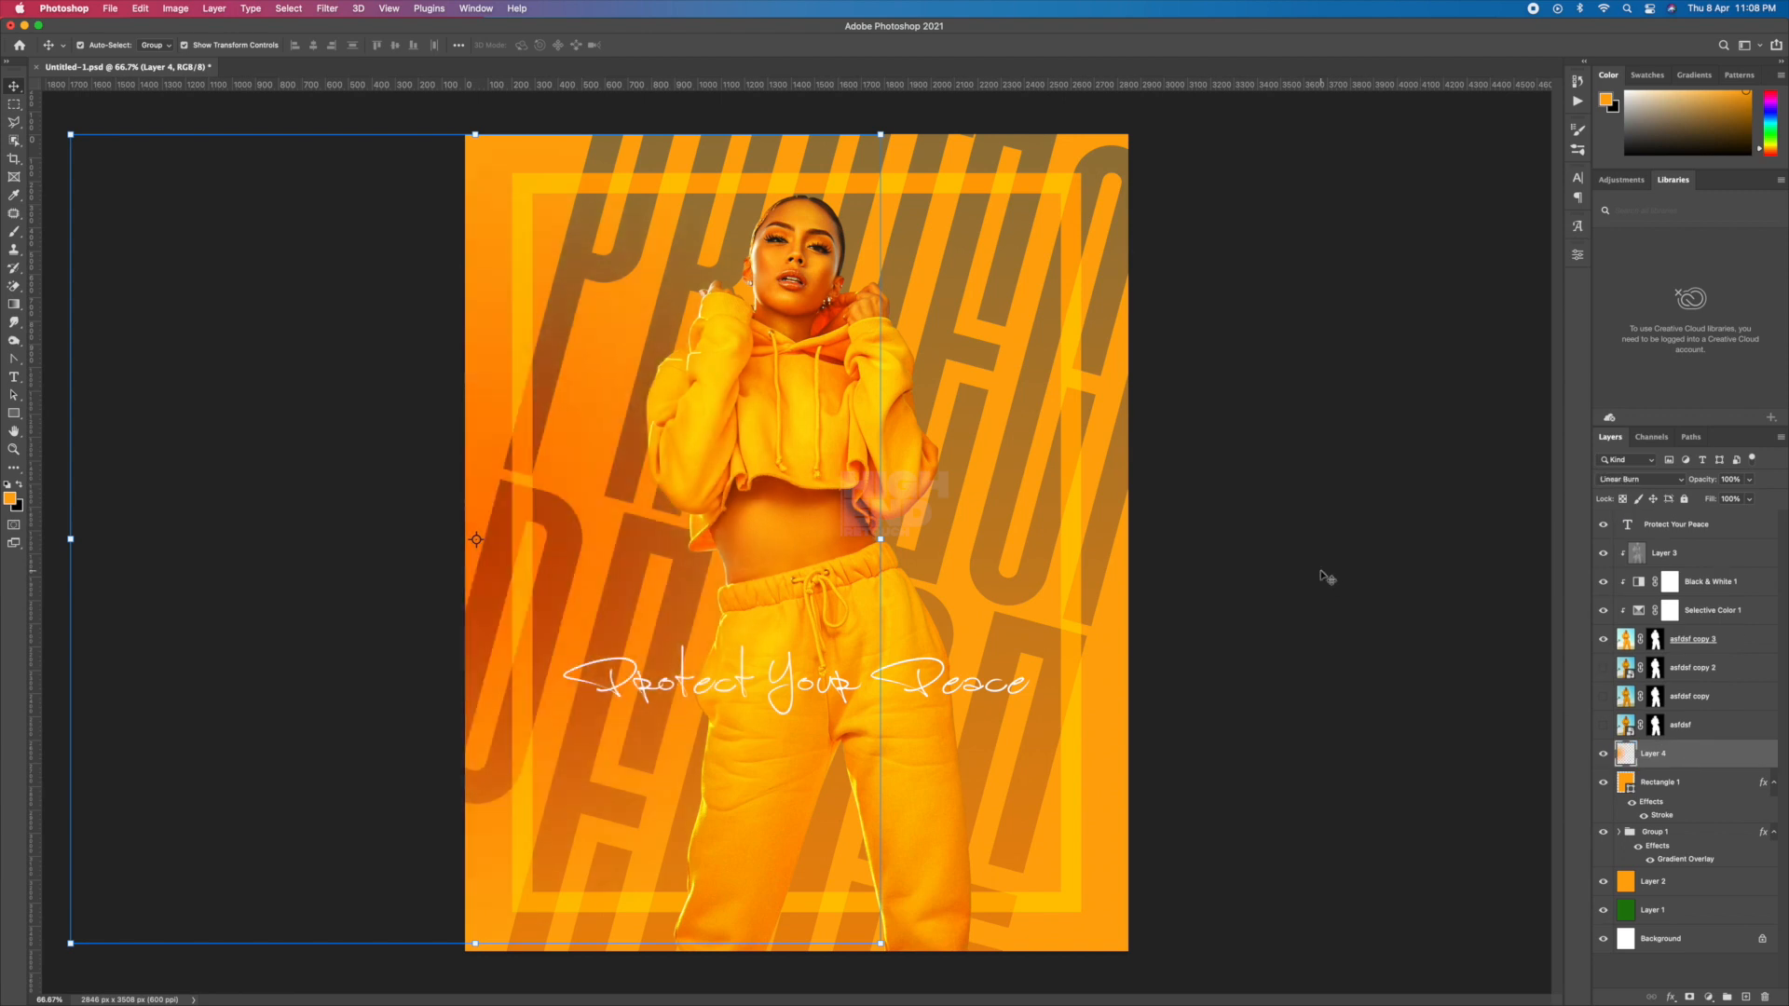
pyautogui.hotkey('shift', '-')
pyautogui.hotkey('shift', '-')
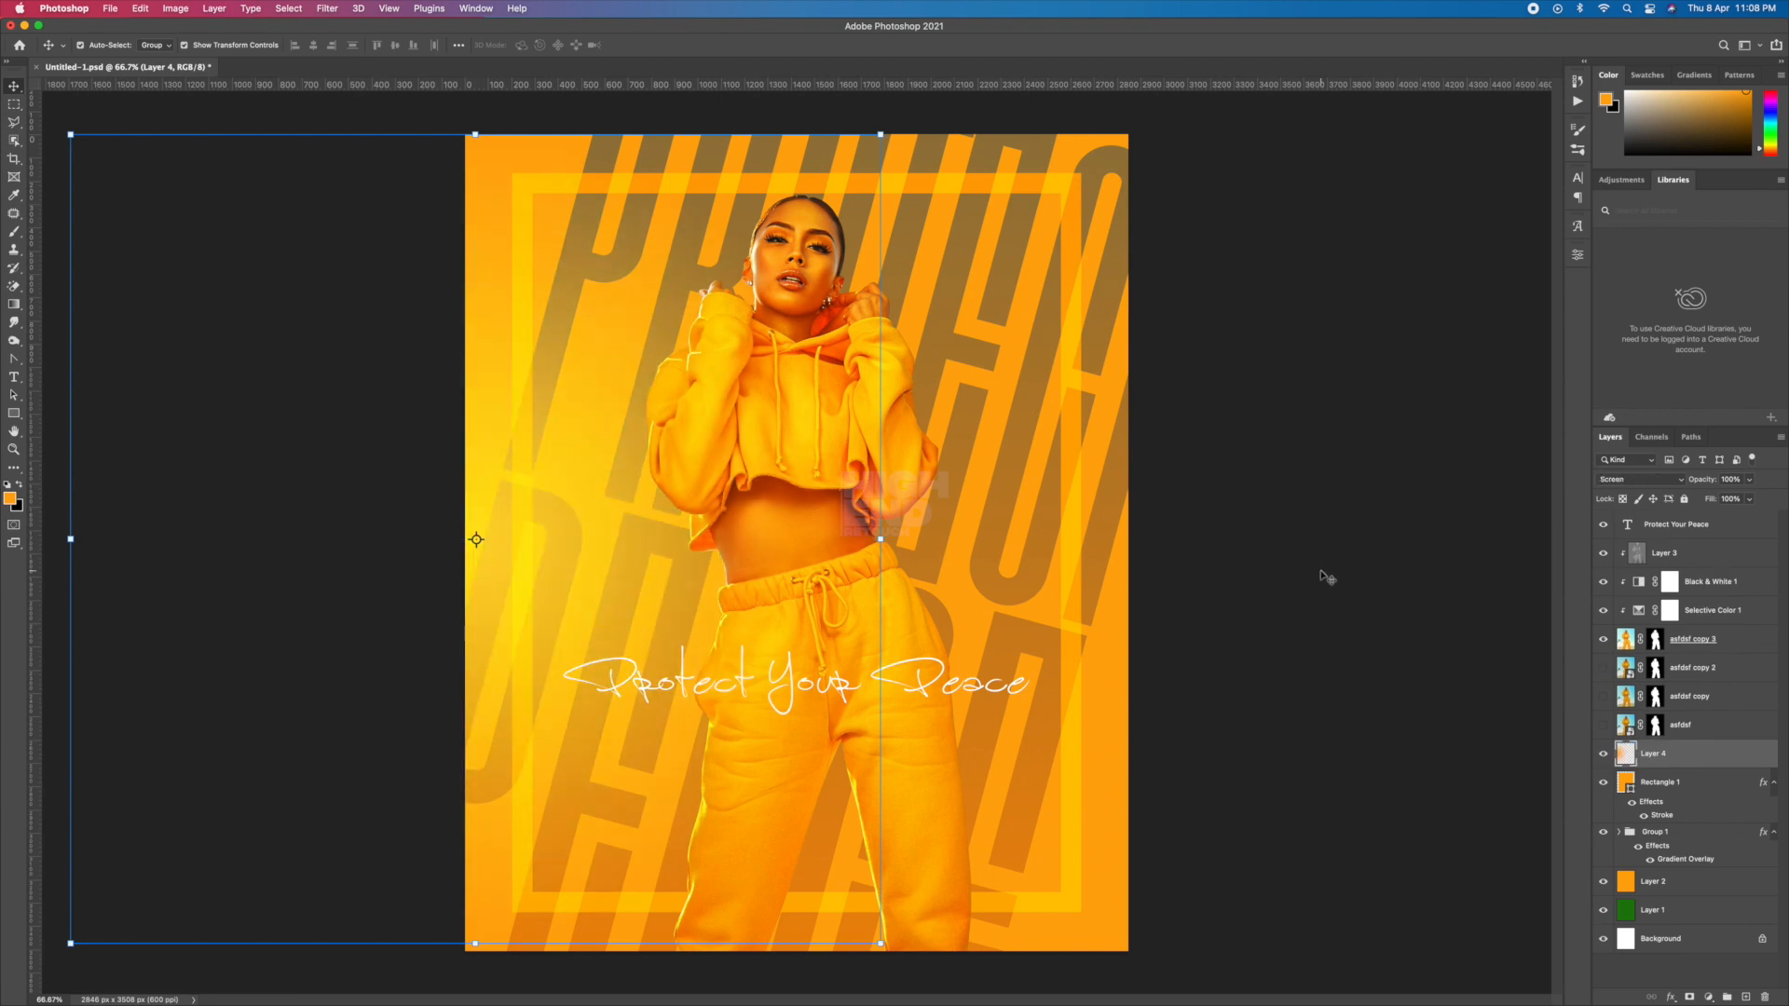
# Reposition the glow towards the poster's upper-left corner.
pyautogui.hotkey('ctrl', 't')
pyautogui.moveTo(689, 534)
pyautogui.mouseDown()
pyautogui.moveTo(746, 269)
pyautogui.moveTo(681, 694)
pyautogui.mouseUp()
pyautogui.press('Return')
# Duplicate the glow, place the copy near the lower-left corner and lower its opacity.
pyautogui.hotkey('ctrl', 'j')
pyautogui.hotkey('ctrl', 't')
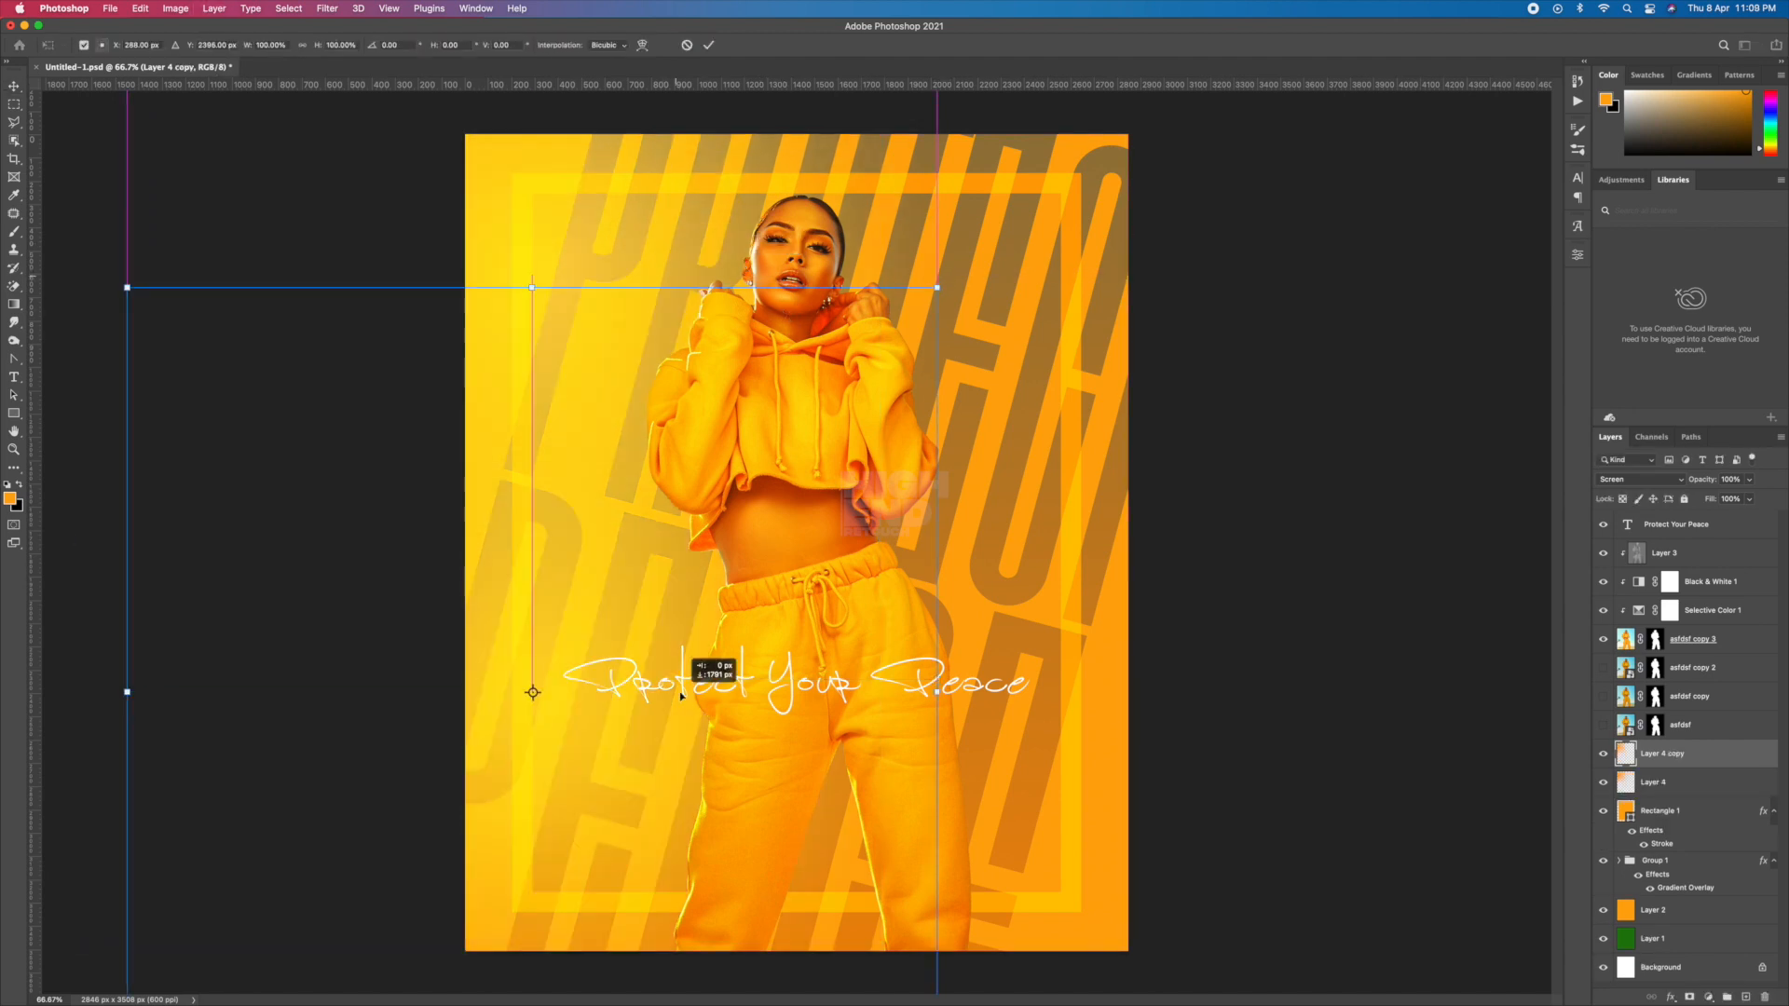
pyautogui.moveTo(678, 789); pyautogui.dragTo(646, 799)
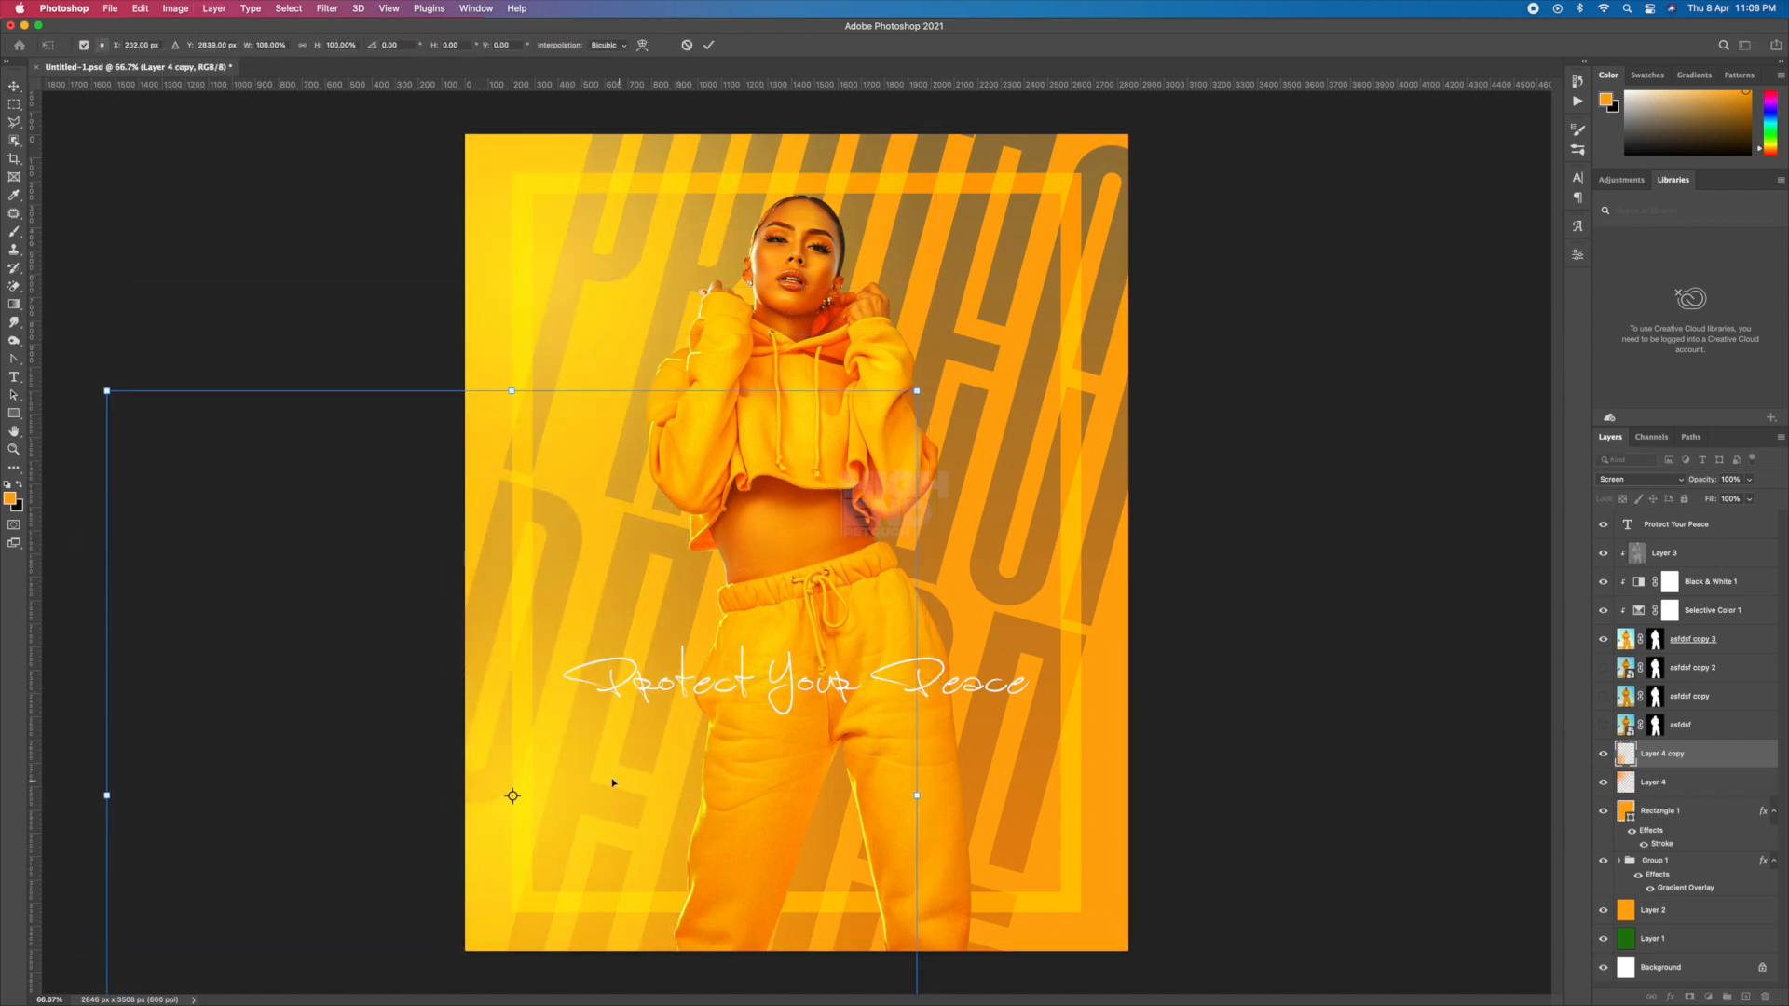
pyautogui.press('Return')
pyautogui.press('6')
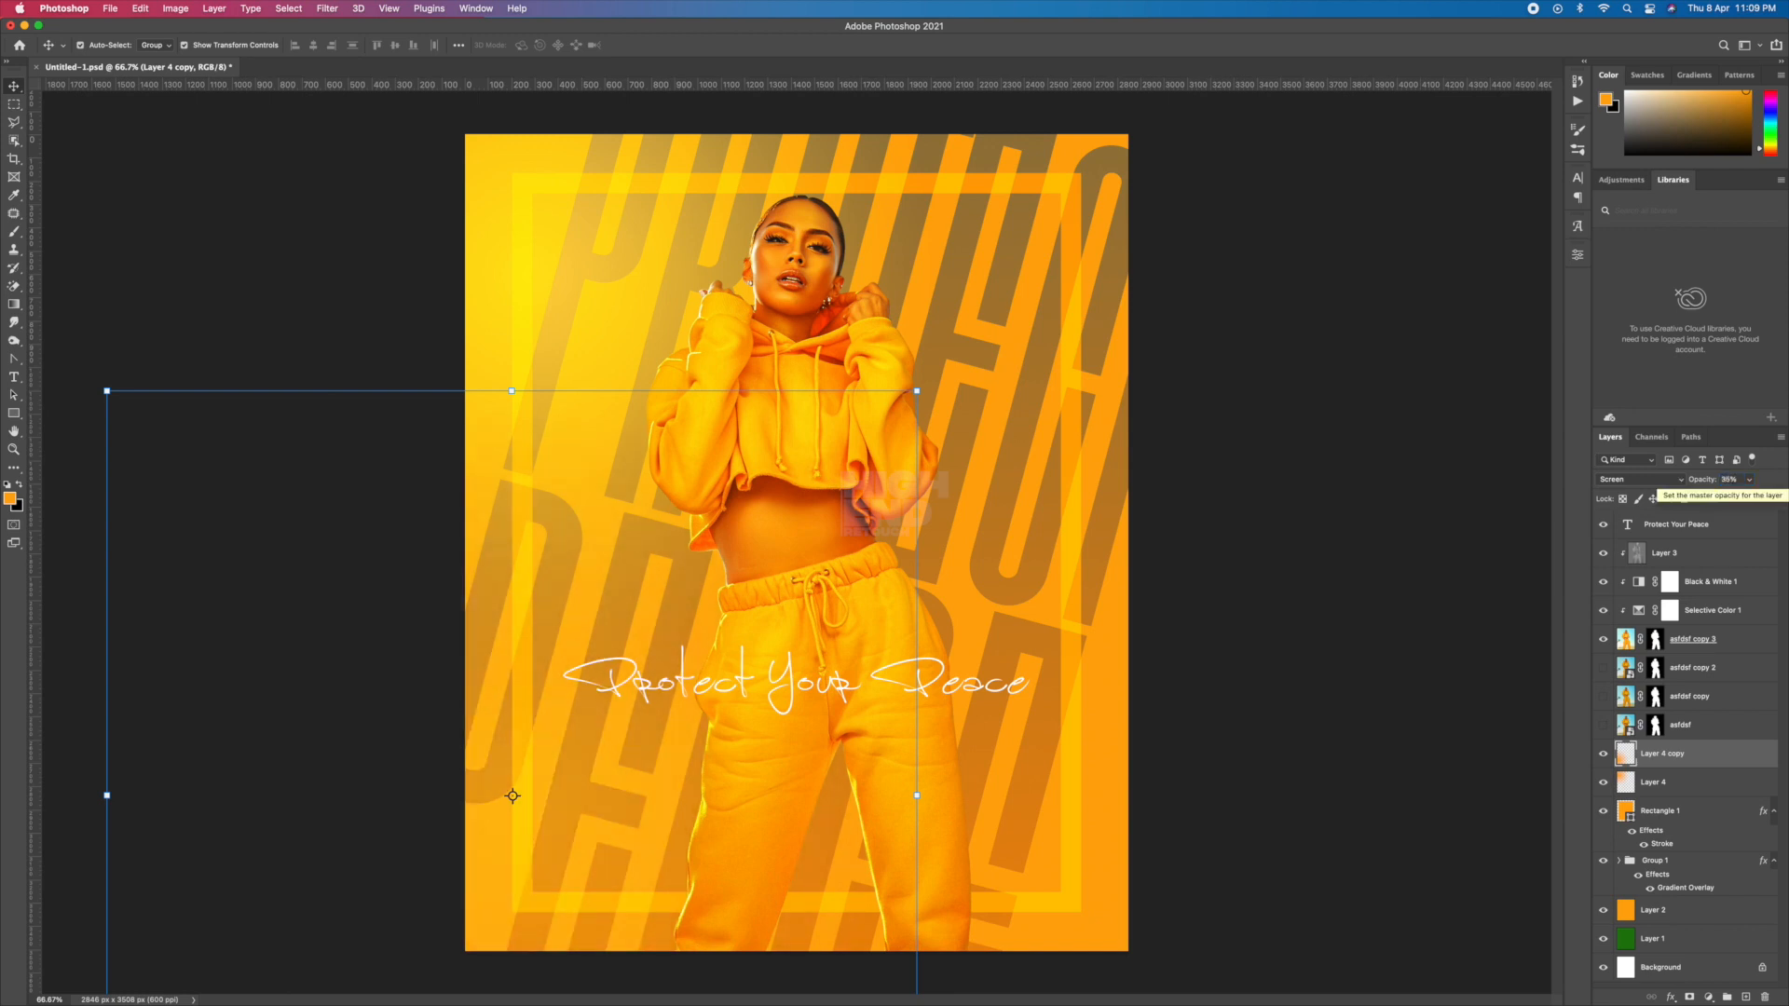
pyautogui.click(1192, 557)
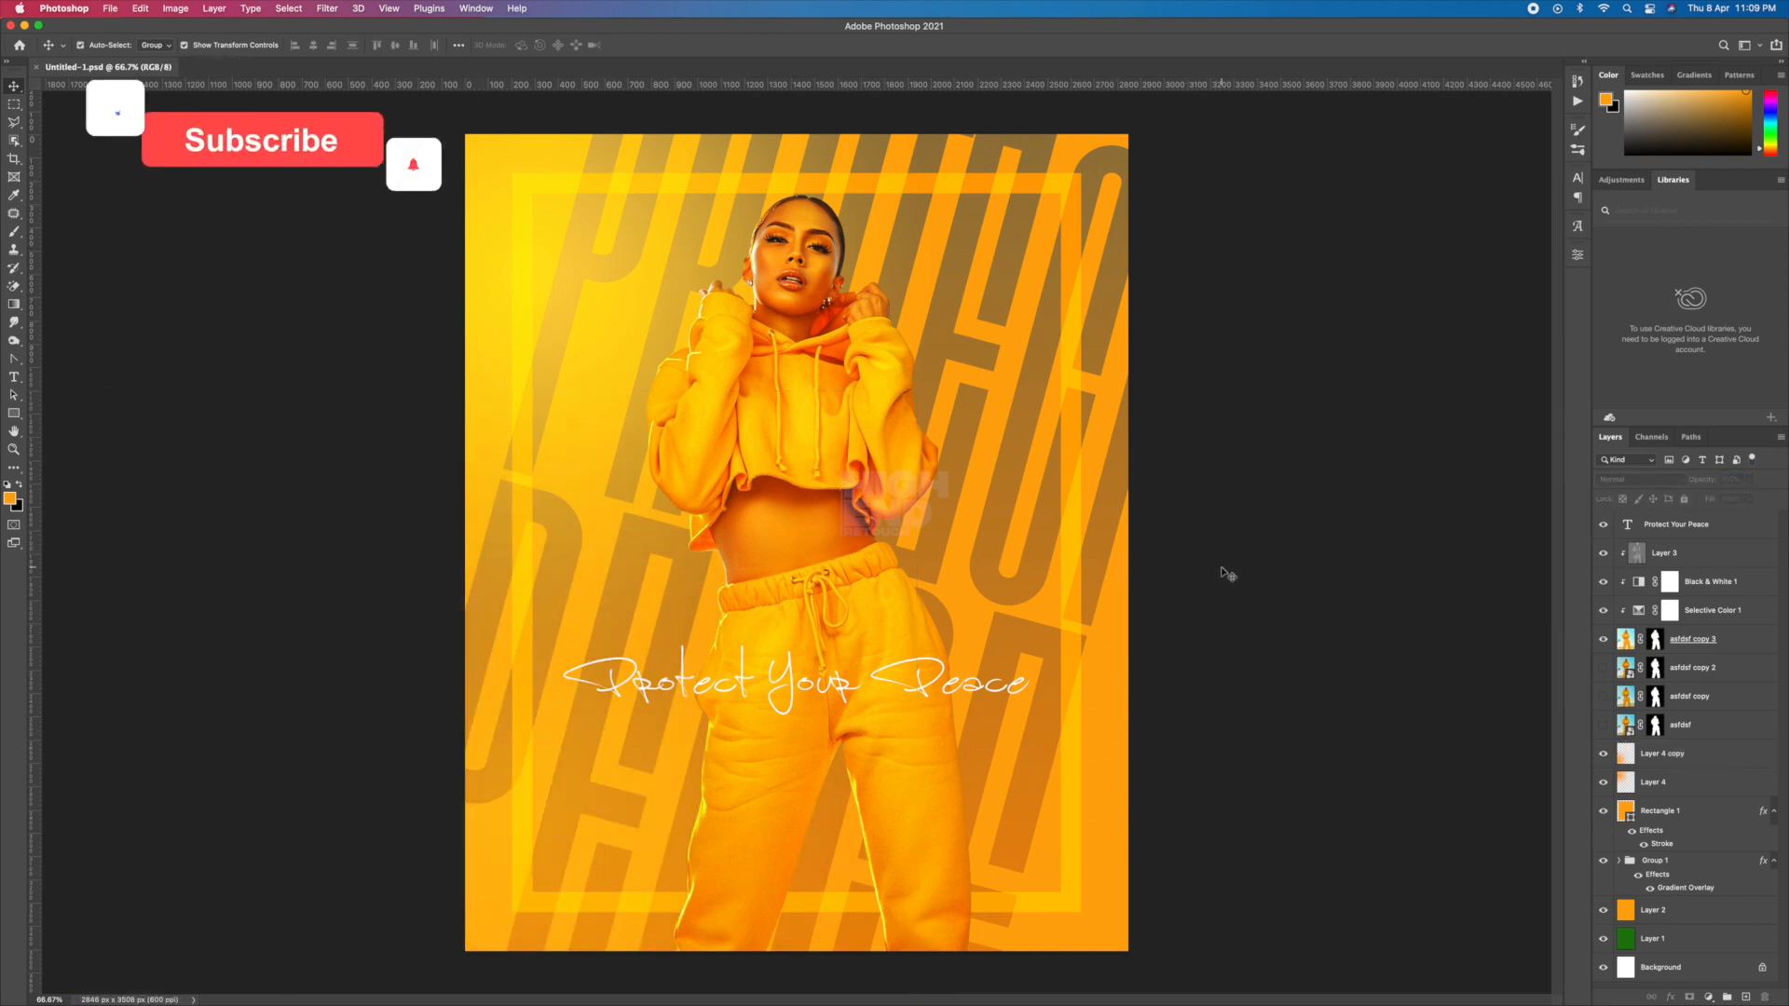
# Copy the PROTECT text out of its group to just below the rectangle layer and rotate the copy upright.
pyautogui.click(1618, 860)
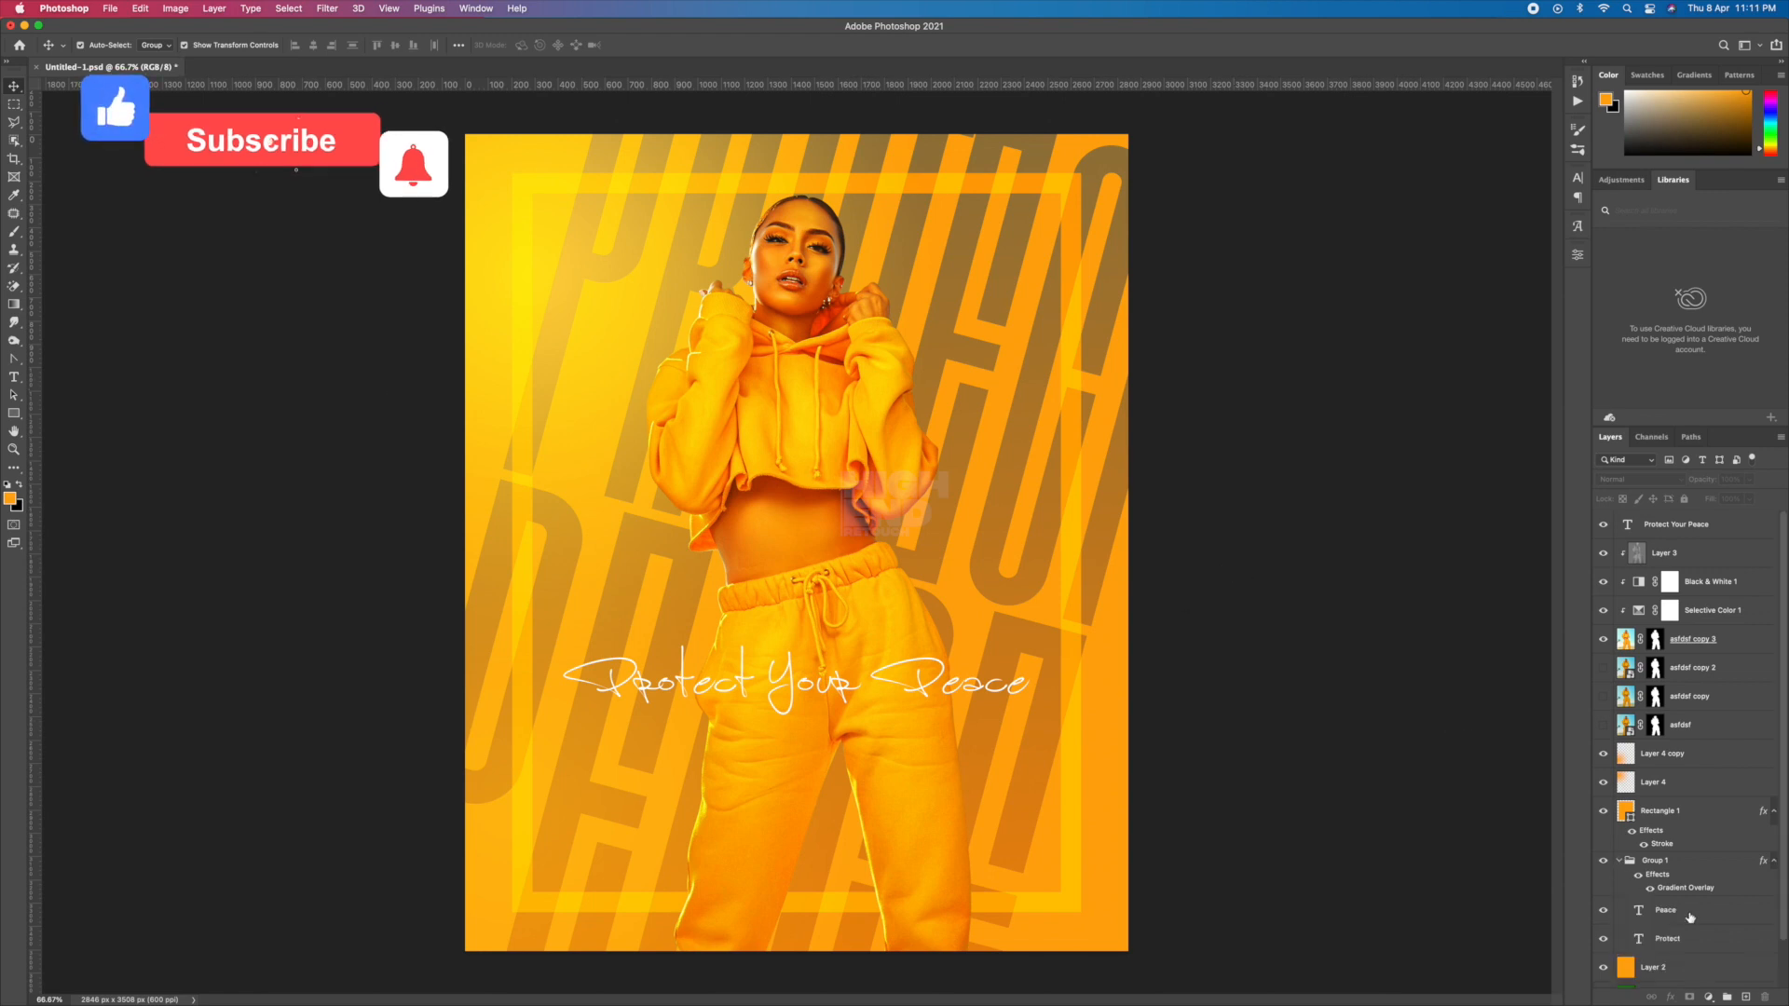
pyautogui.click(1690, 914)
pyautogui.moveTo(1692, 943); pyautogui.dragTo(1668, 857)
pyautogui.press('super+t')
pyautogui.moveTo(1274, 728); pyautogui.dragTo(1405, 589)
pyautogui.press('Return')
# Make the PROTECT copy an outline with 0% fill opacity and a thin white stroke in Normal blend mode.
pyautogui.doubleClick(1763, 871)
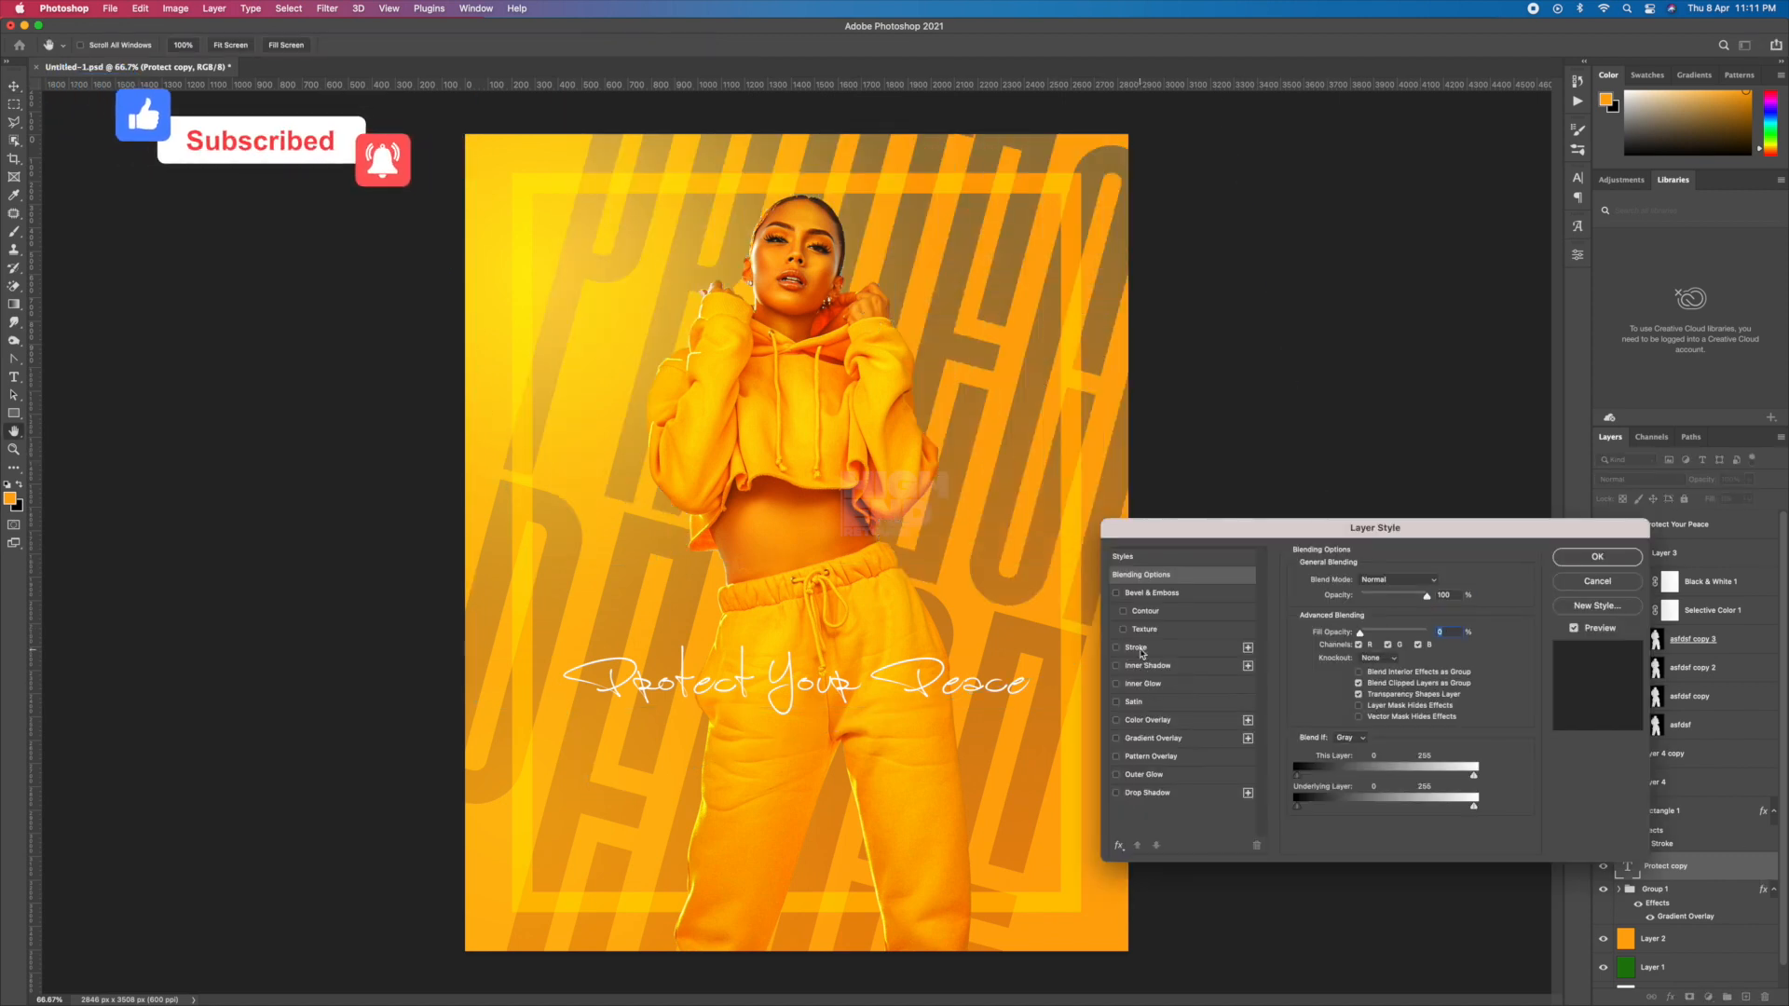
pyautogui.click(1368, 610)
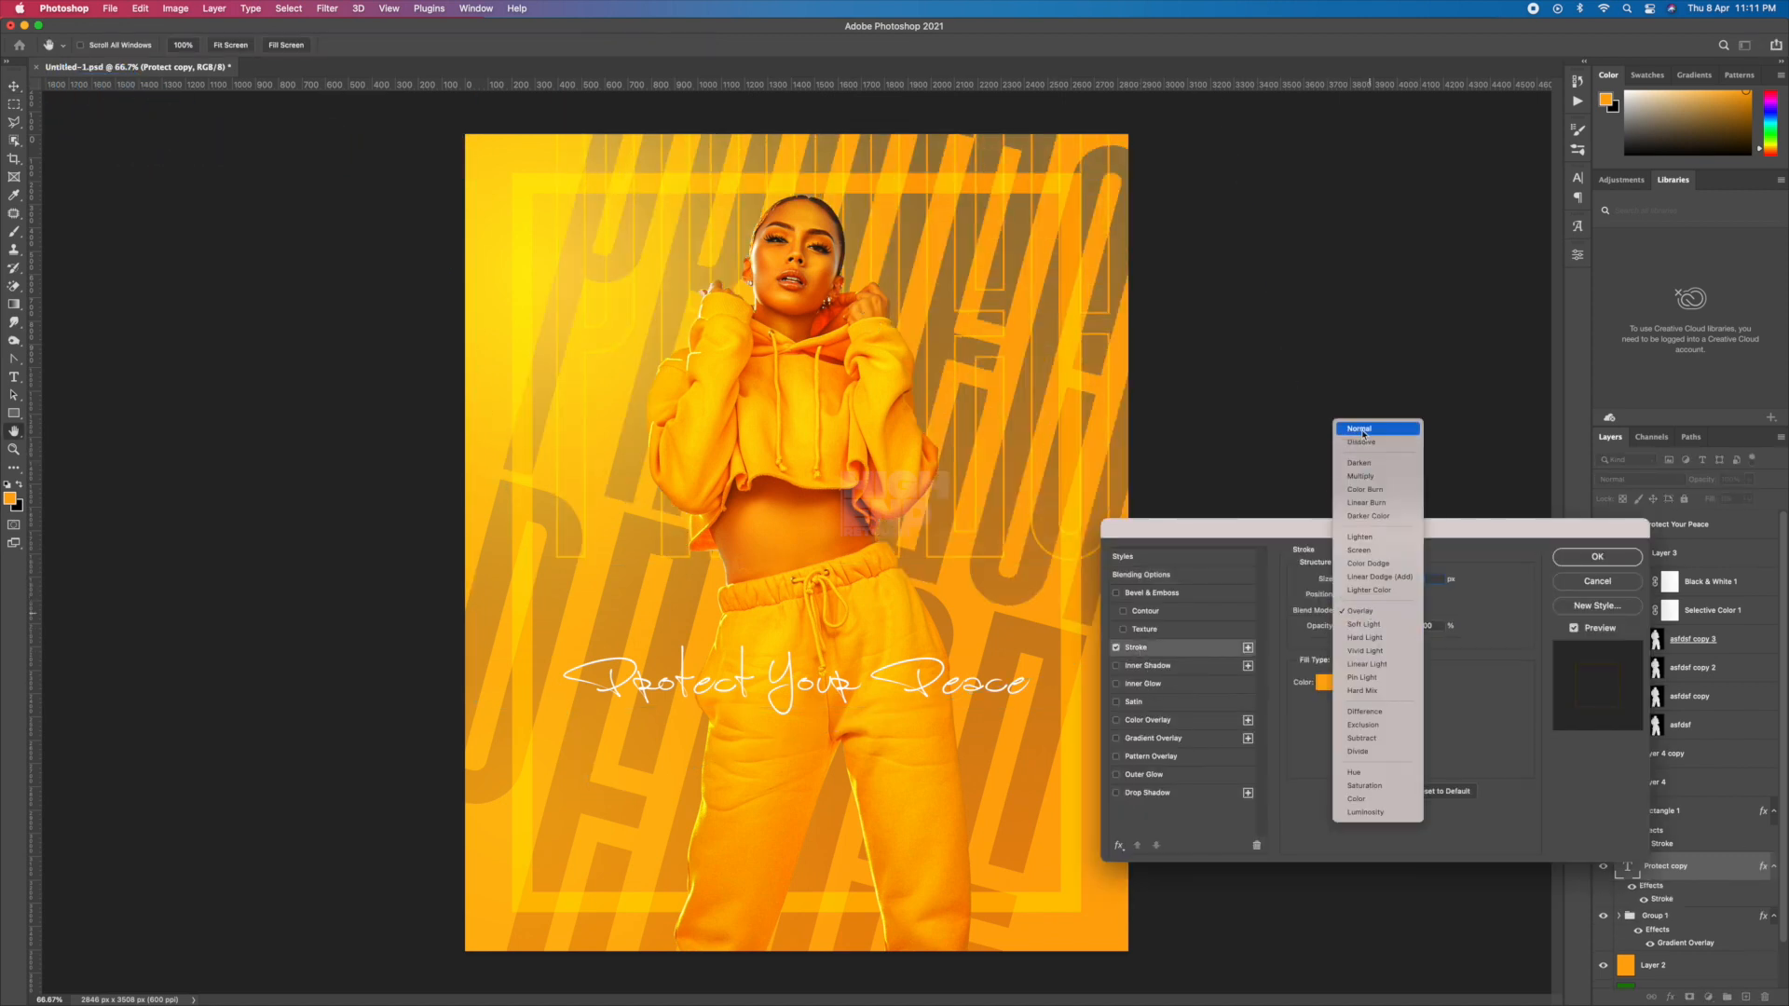
pyautogui.click(1370, 425)
pyautogui.click(1327, 682)
pyautogui.moveTo(1069, 710)
pyautogui.mouseDown()
pyautogui.moveTo(1094, 779)
pyautogui.moveTo(1074, 723)
pyautogui.mouseUp()
pyautogui.click(1380, 700)
pyautogui.press('Return')
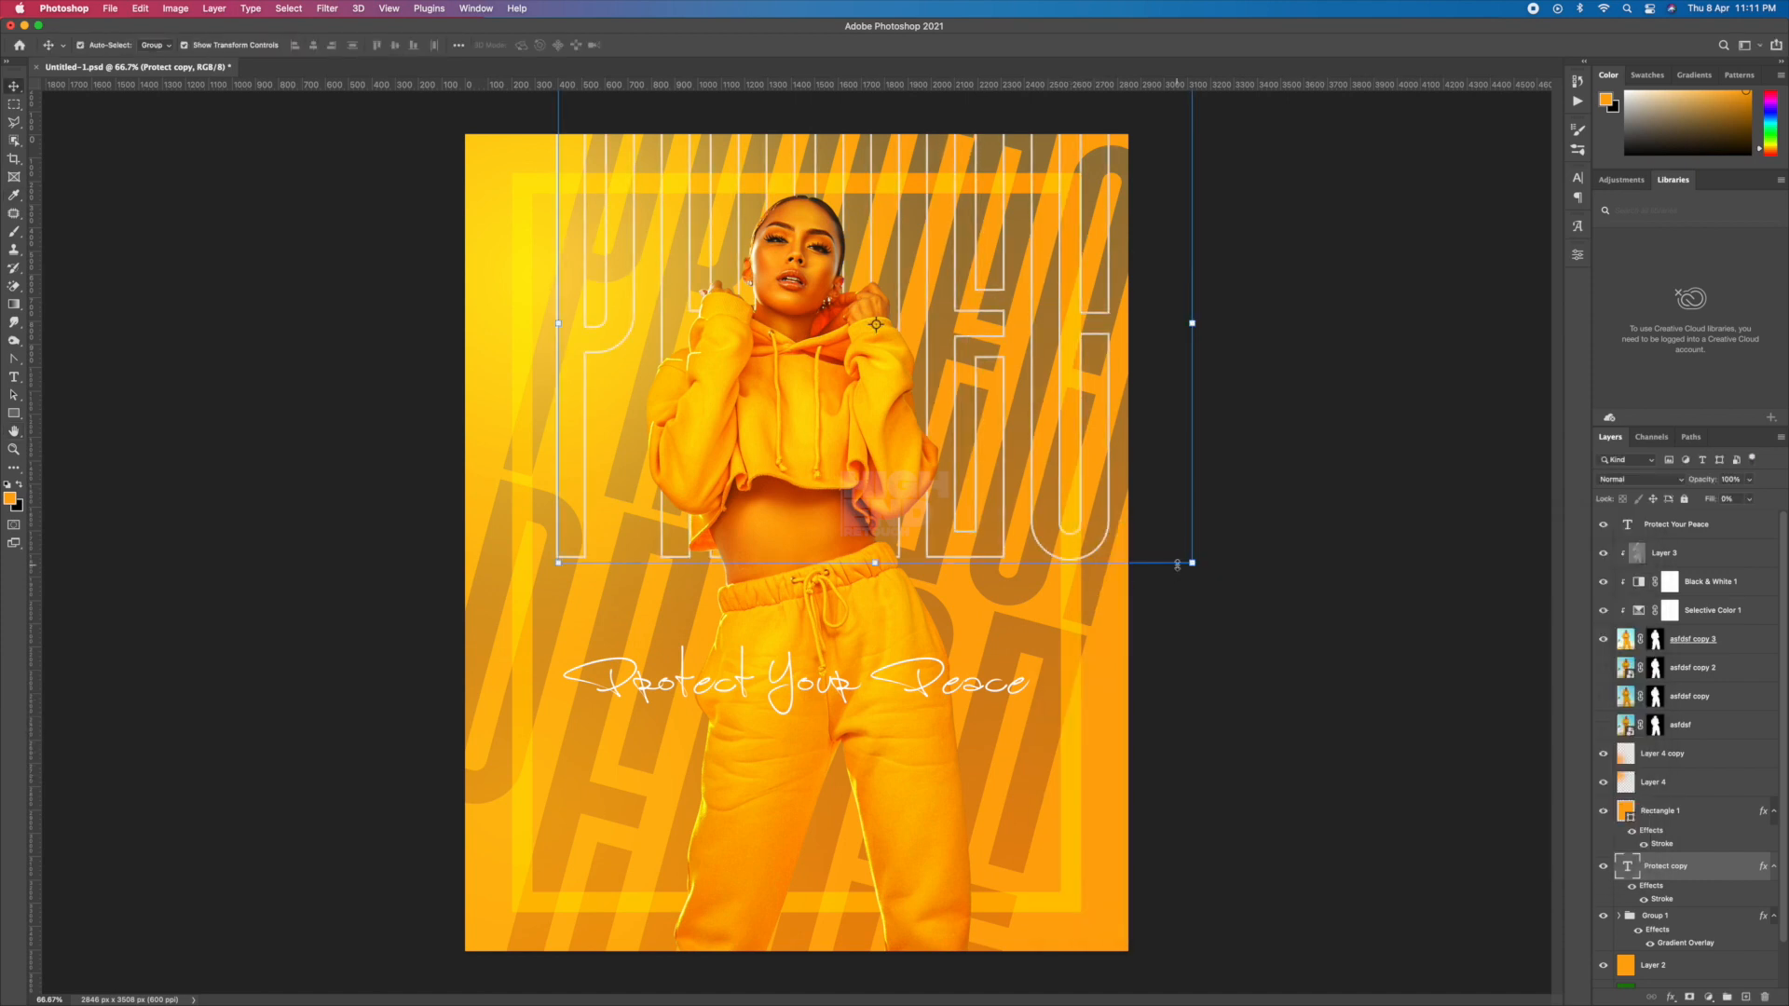
# Duplicate the PEACE text and move the copy out of the group, directly beneath the PROTECT copy layer.
pyautogui.click(1620, 917)
pyautogui.scroll(-5, 1672, 881)
pyautogui.click(1681, 865)
pyautogui.press('super+j')
pyautogui.moveTo(1681, 861); pyautogui.dragTo(1680, 800)
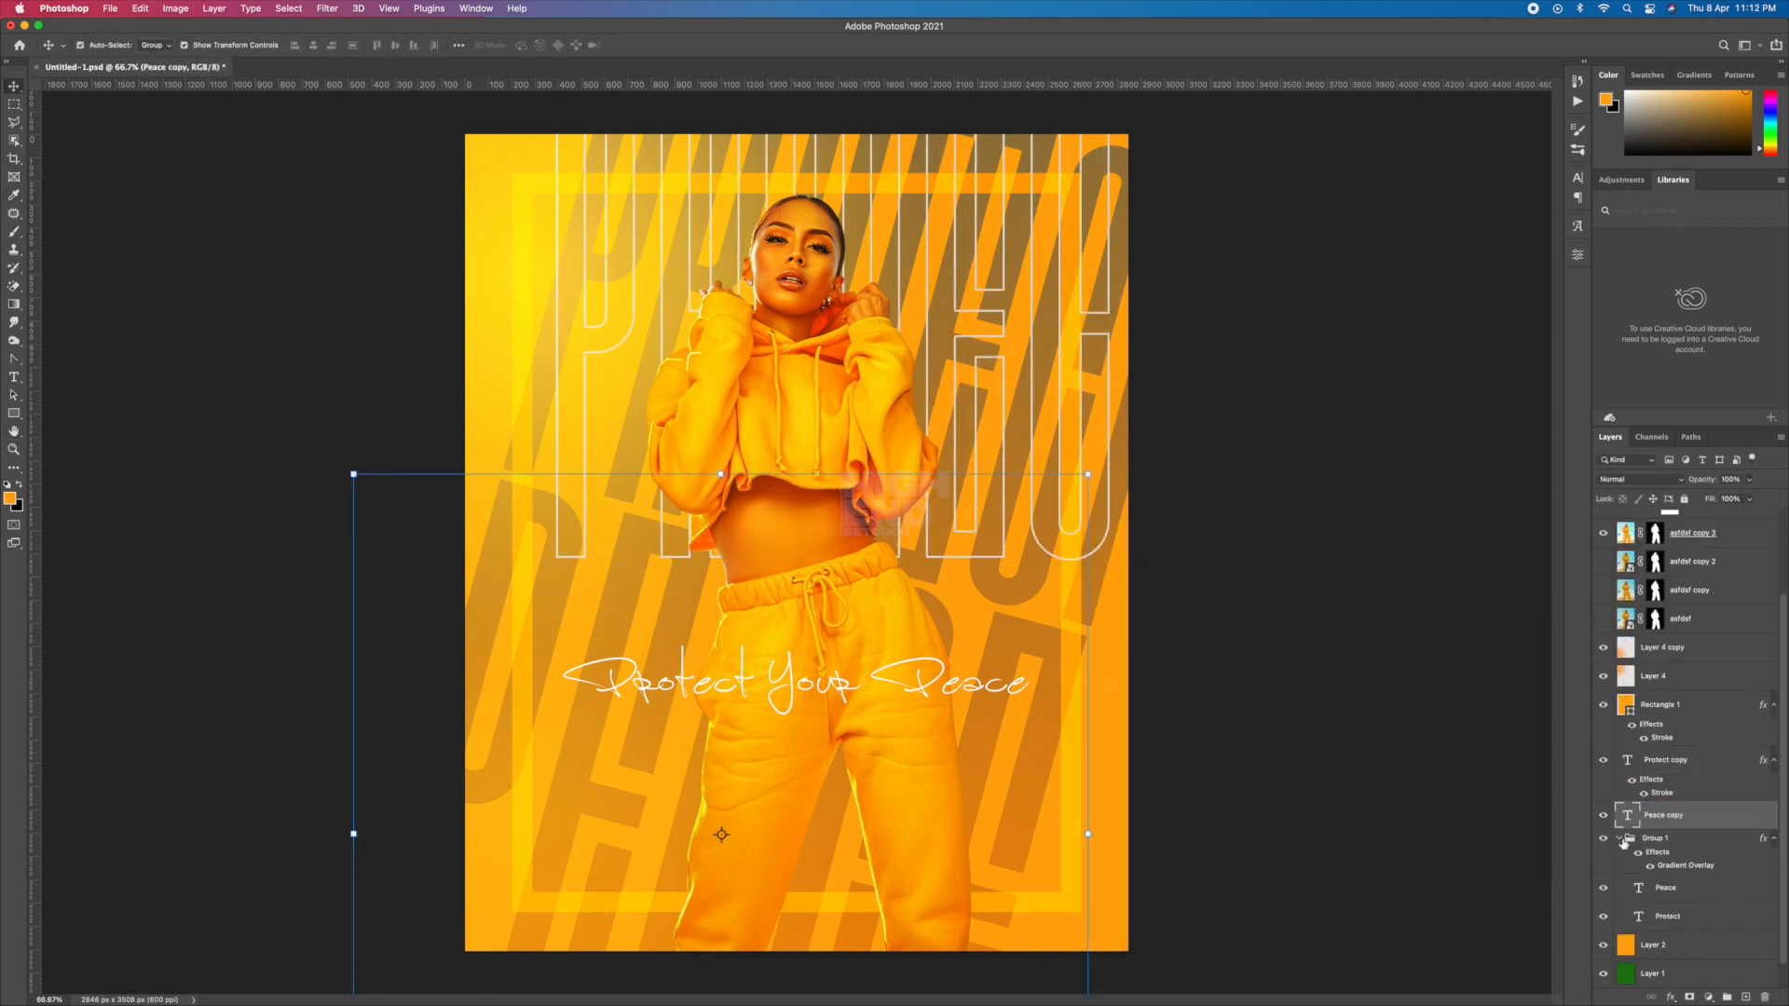
pyautogui.click(1620, 839)
# Rotate the PEACE copy upright to match the PROTECT outline.
pyautogui.press('super+t')
pyautogui.moveTo(926, 212); pyautogui.dragTo(746, 219)
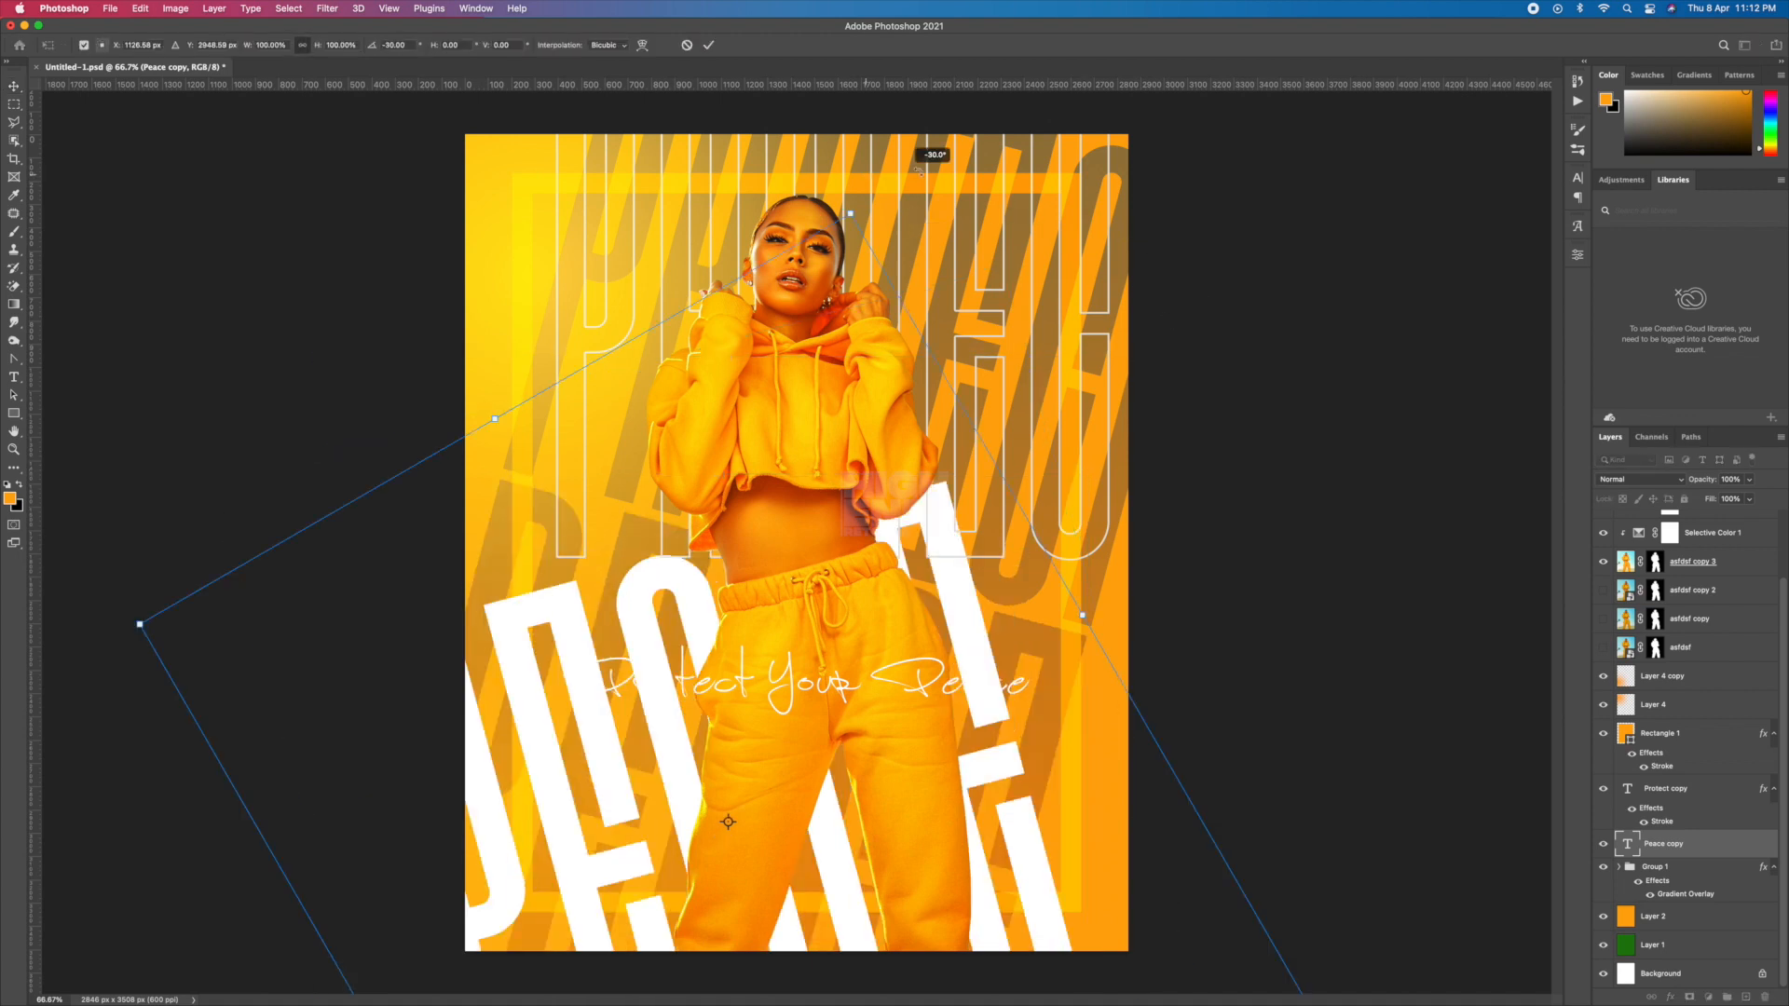
pyautogui.press('Escape')
# Copy the layer style of the PROTECT outline onto the PEACE copy.
pyautogui.rightClick(1698, 794)
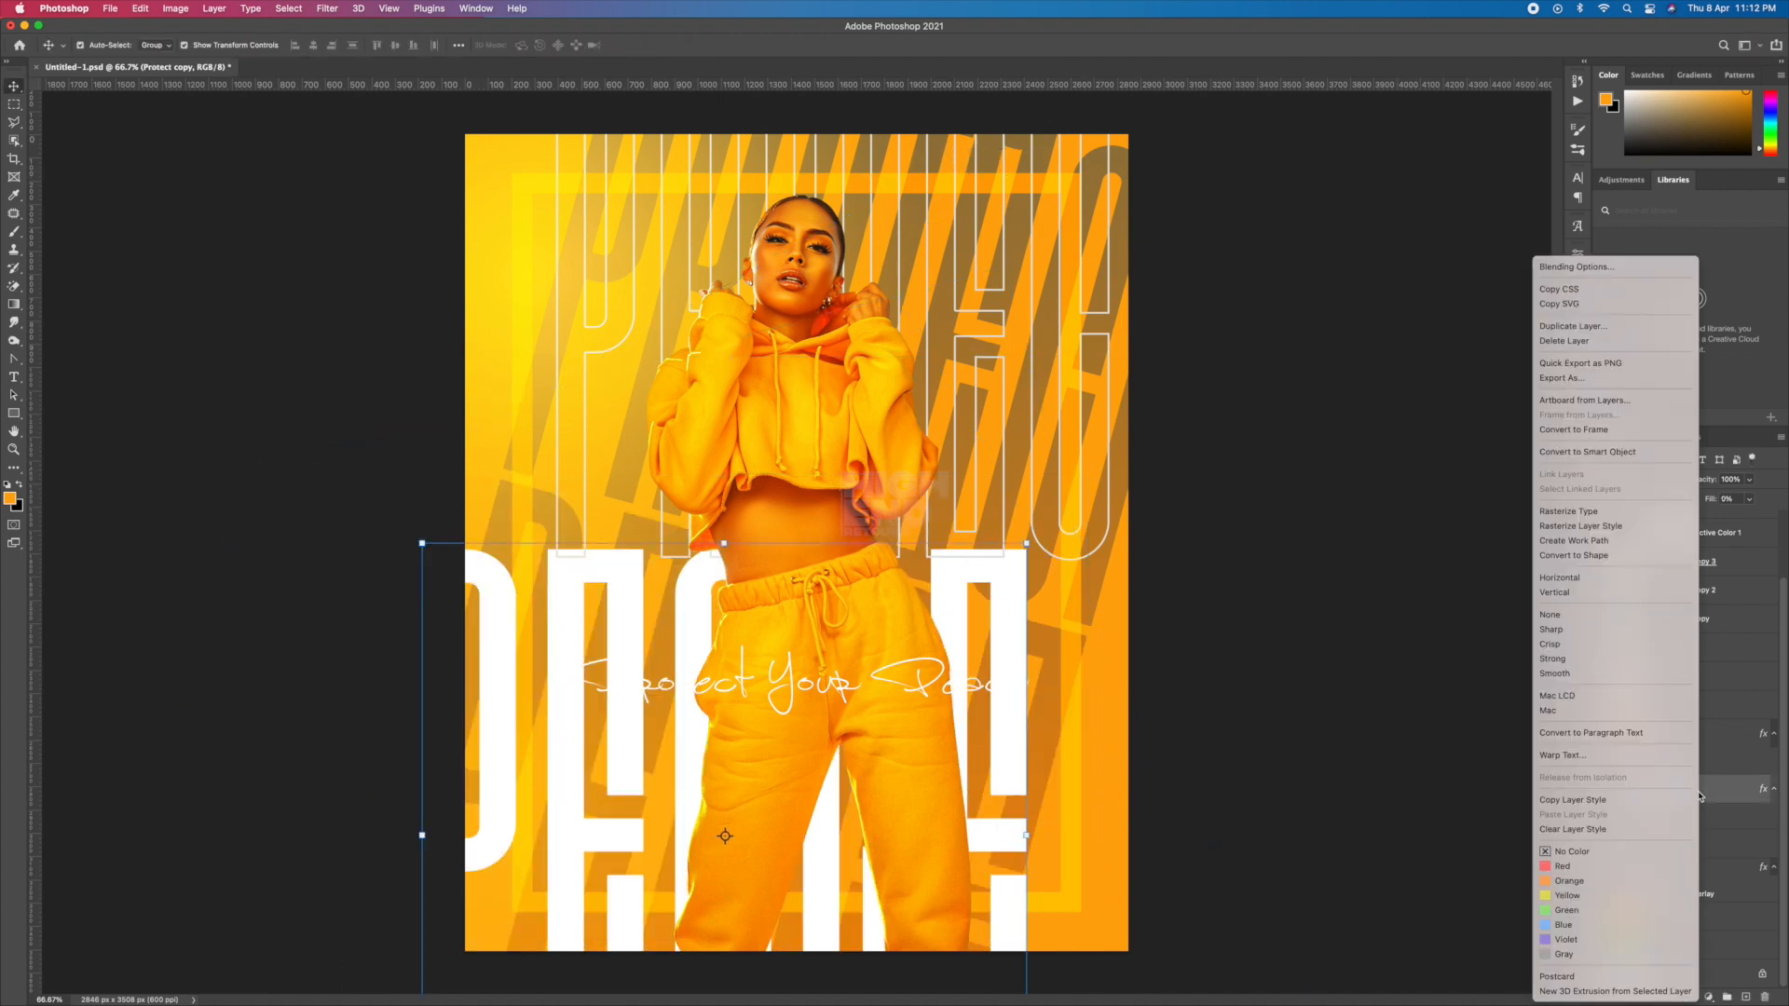
pyautogui.click(1640, 800)
pyautogui.rightClick(1702, 850)
pyautogui.click(1584, 814)
# Fit the PEACE outline directly beneath the PROTECT outline at matching width and group the two.
pyautogui.press('super+t')
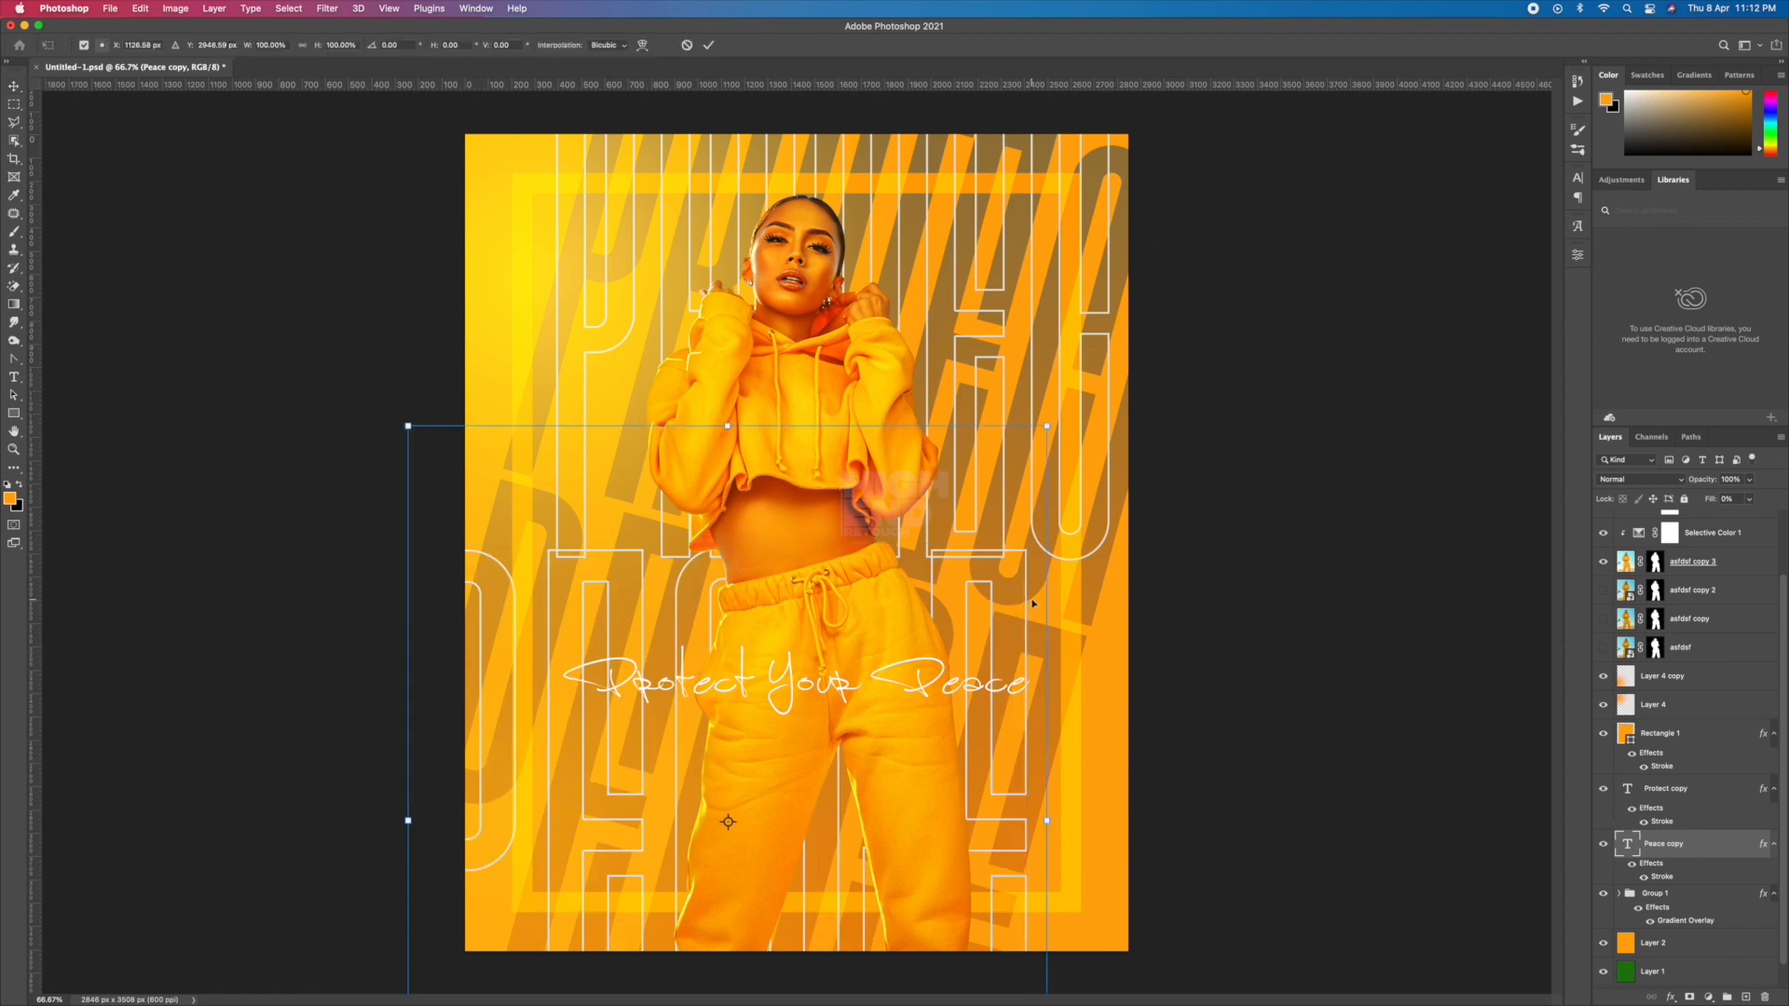
pyautogui.moveTo(726, 625); pyautogui.dragTo(724, 626)
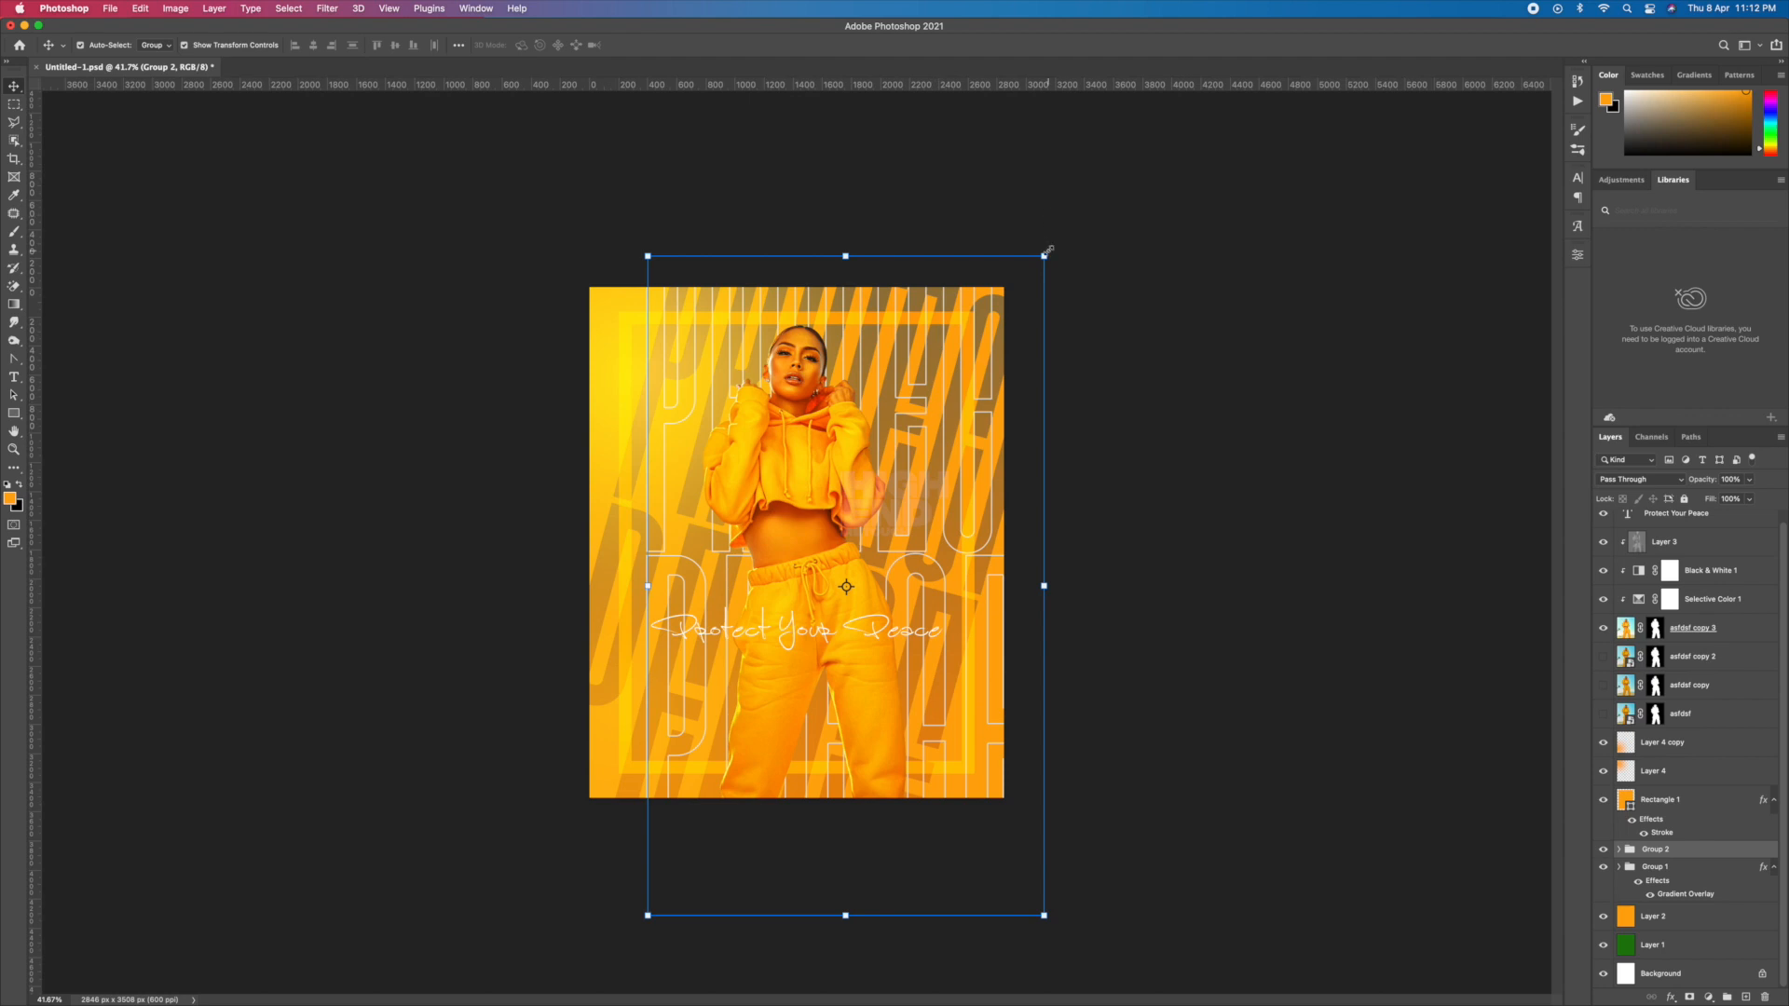
# Scale the outlined text group down to about 1814 px wide and 3020 px high and centre it horizontally on the poster.
pyautogui.moveTo(1043, 252); pyautogui.dragTo(928, 334)
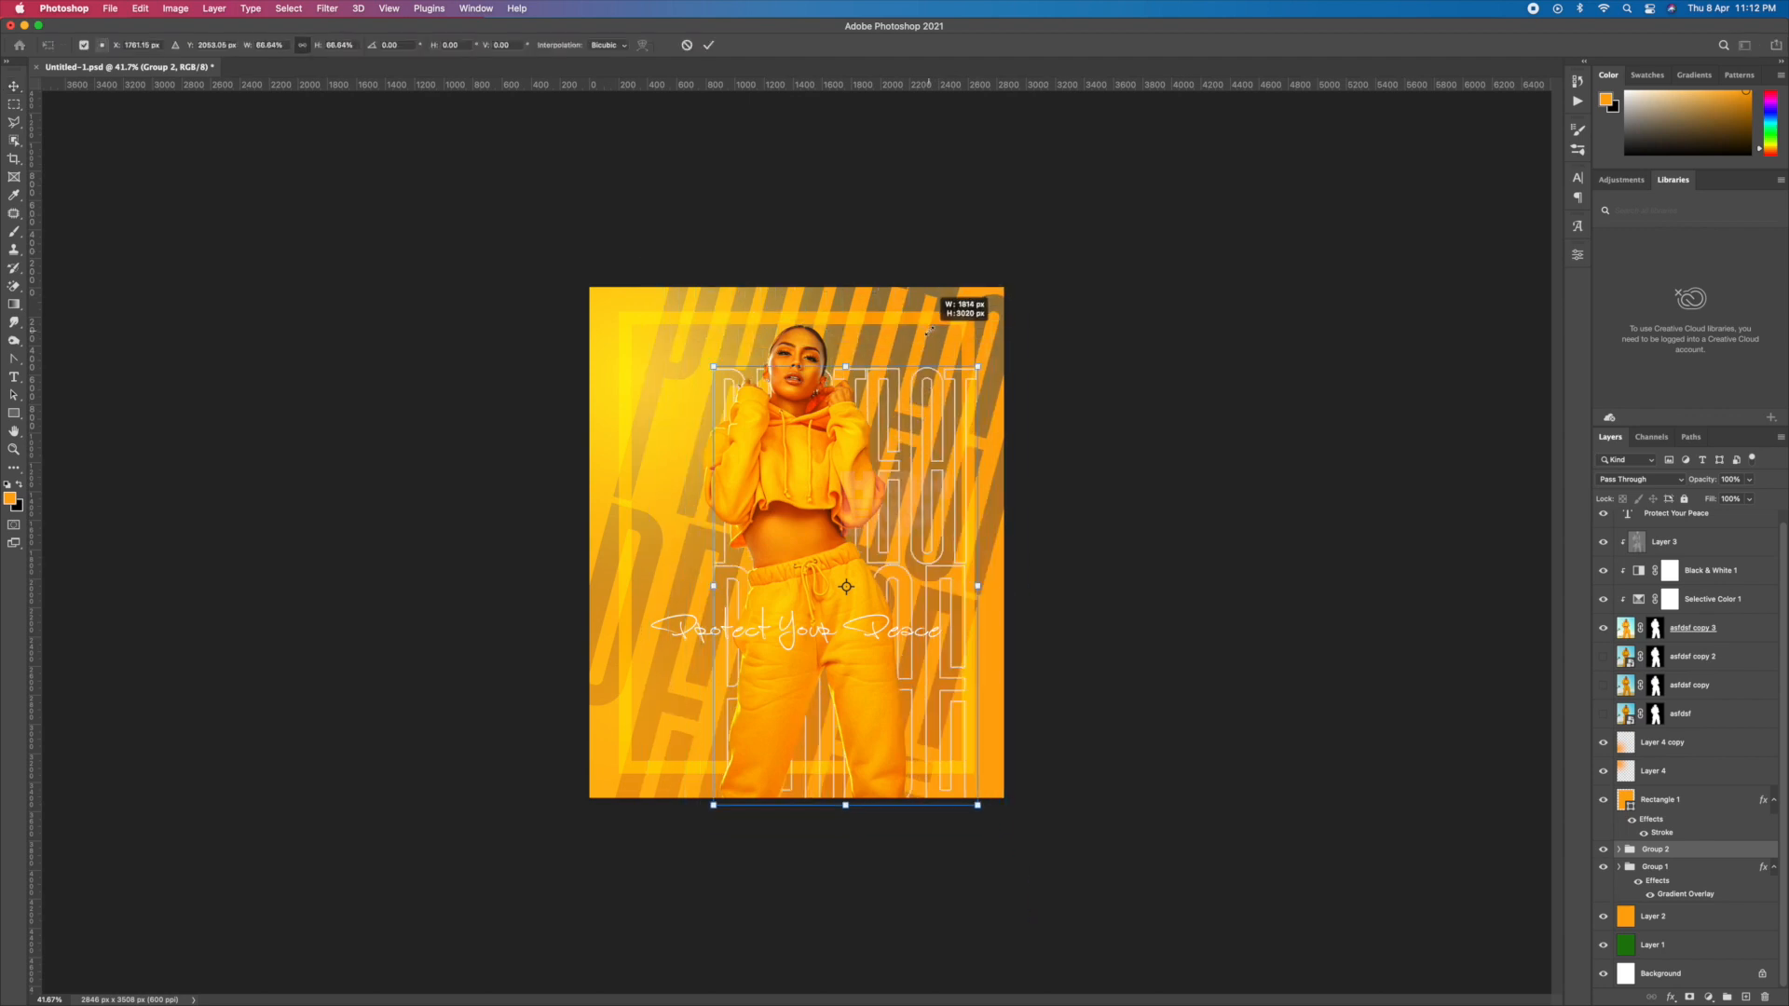
pyautogui.moveTo(884, 402); pyautogui.dragTo(832, 384)
pyautogui.press('Return')
pyautogui.keyDown('super'); pyautogui.click(1662, 974); pyautogui.keyUp('super')
pyautogui.click(313, 44)
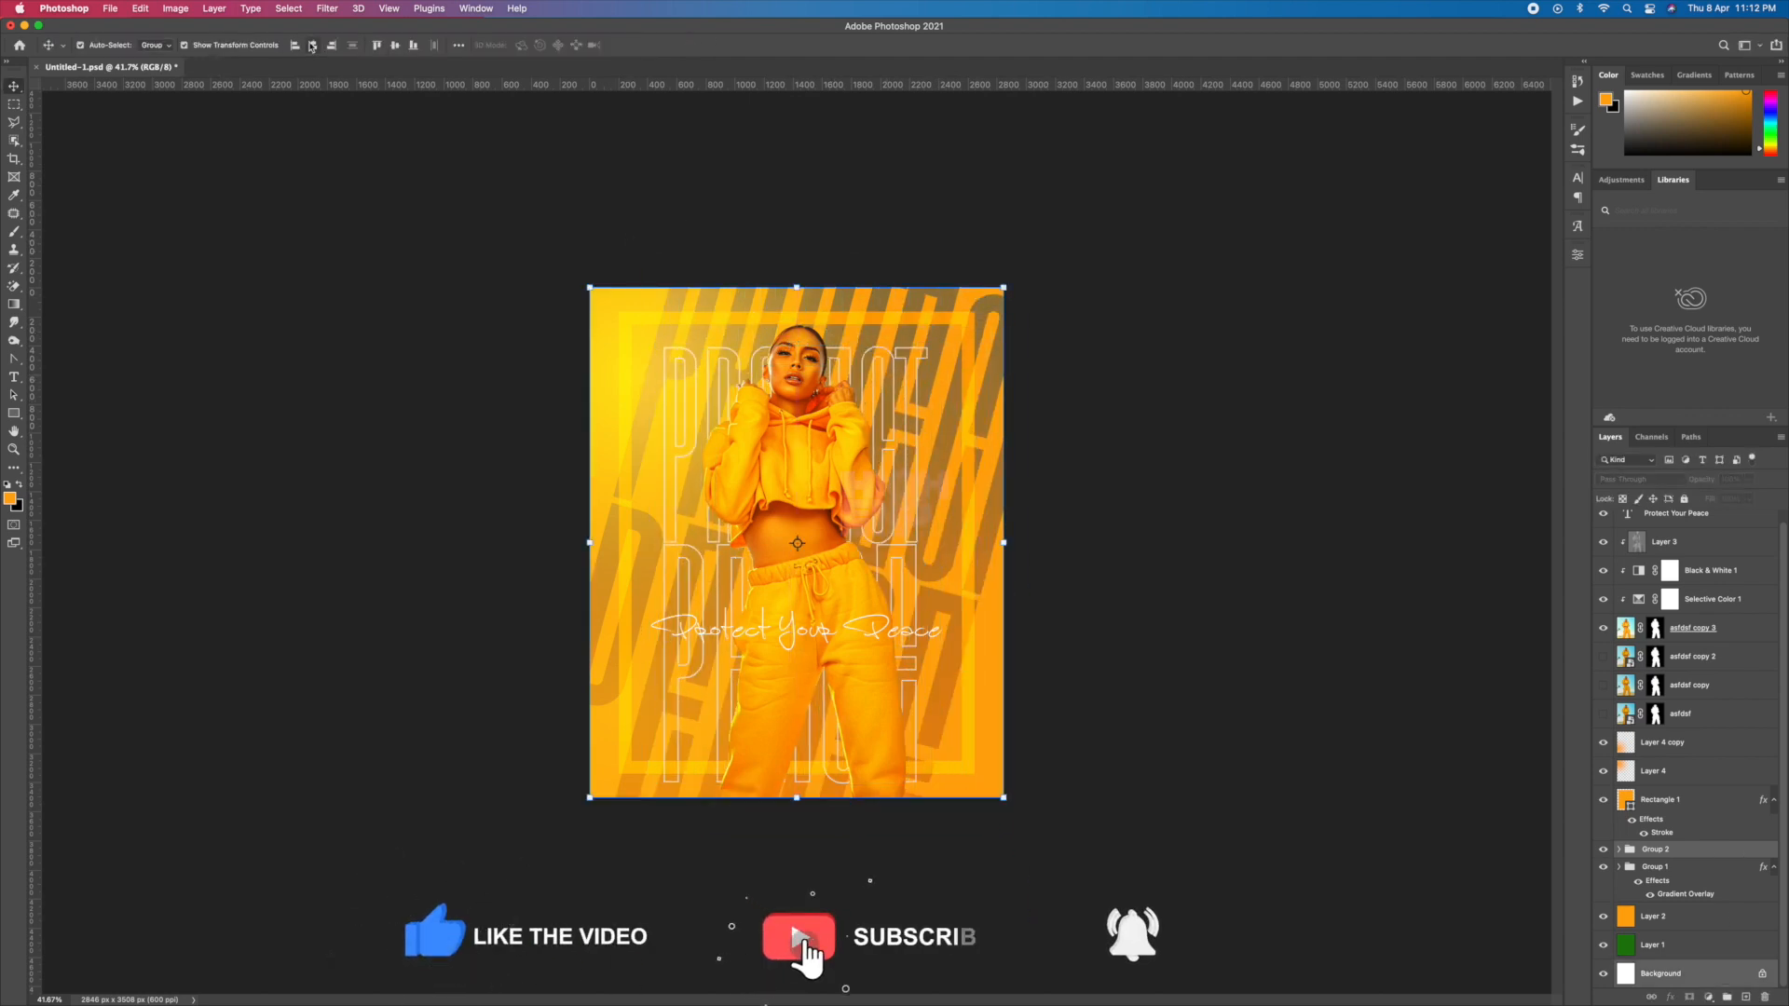
pyautogui.click(1121, 771)
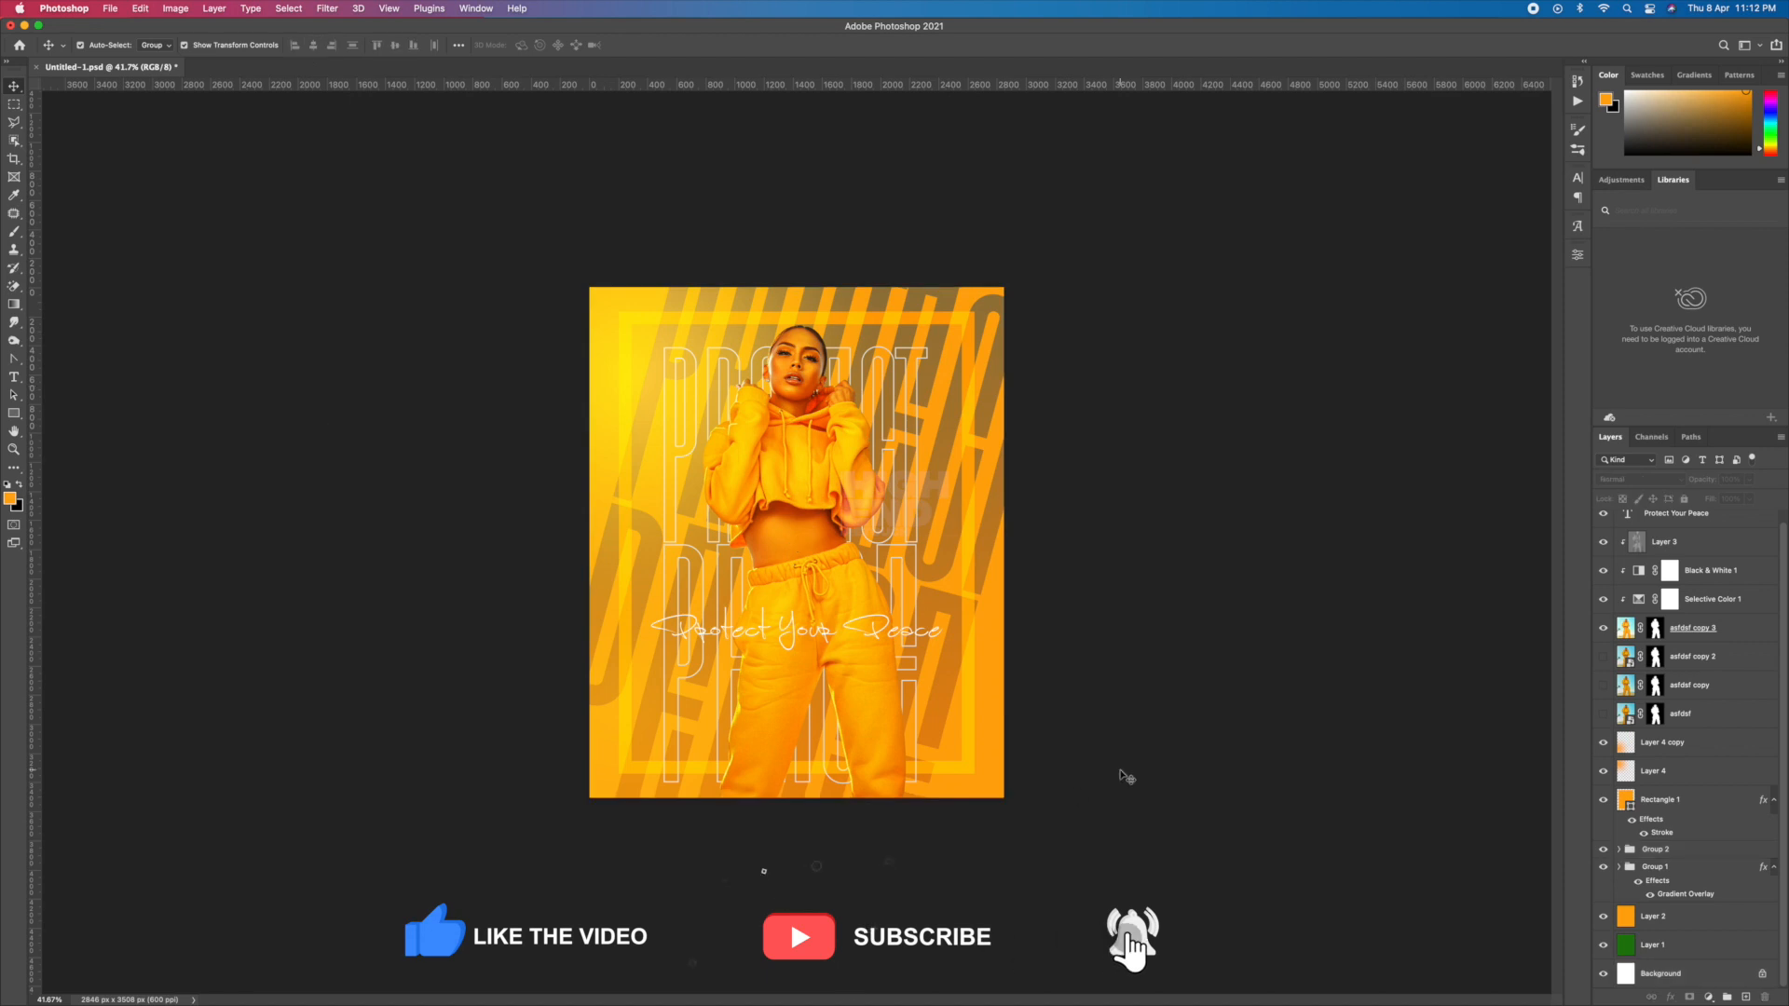
# Delete the PROTECT outline layer and move the remaining PEACE outline to the poster's middle, enlarged to about 120%.
pyautogui.click(1619, 850)
pyautogui.click(1645, 874)
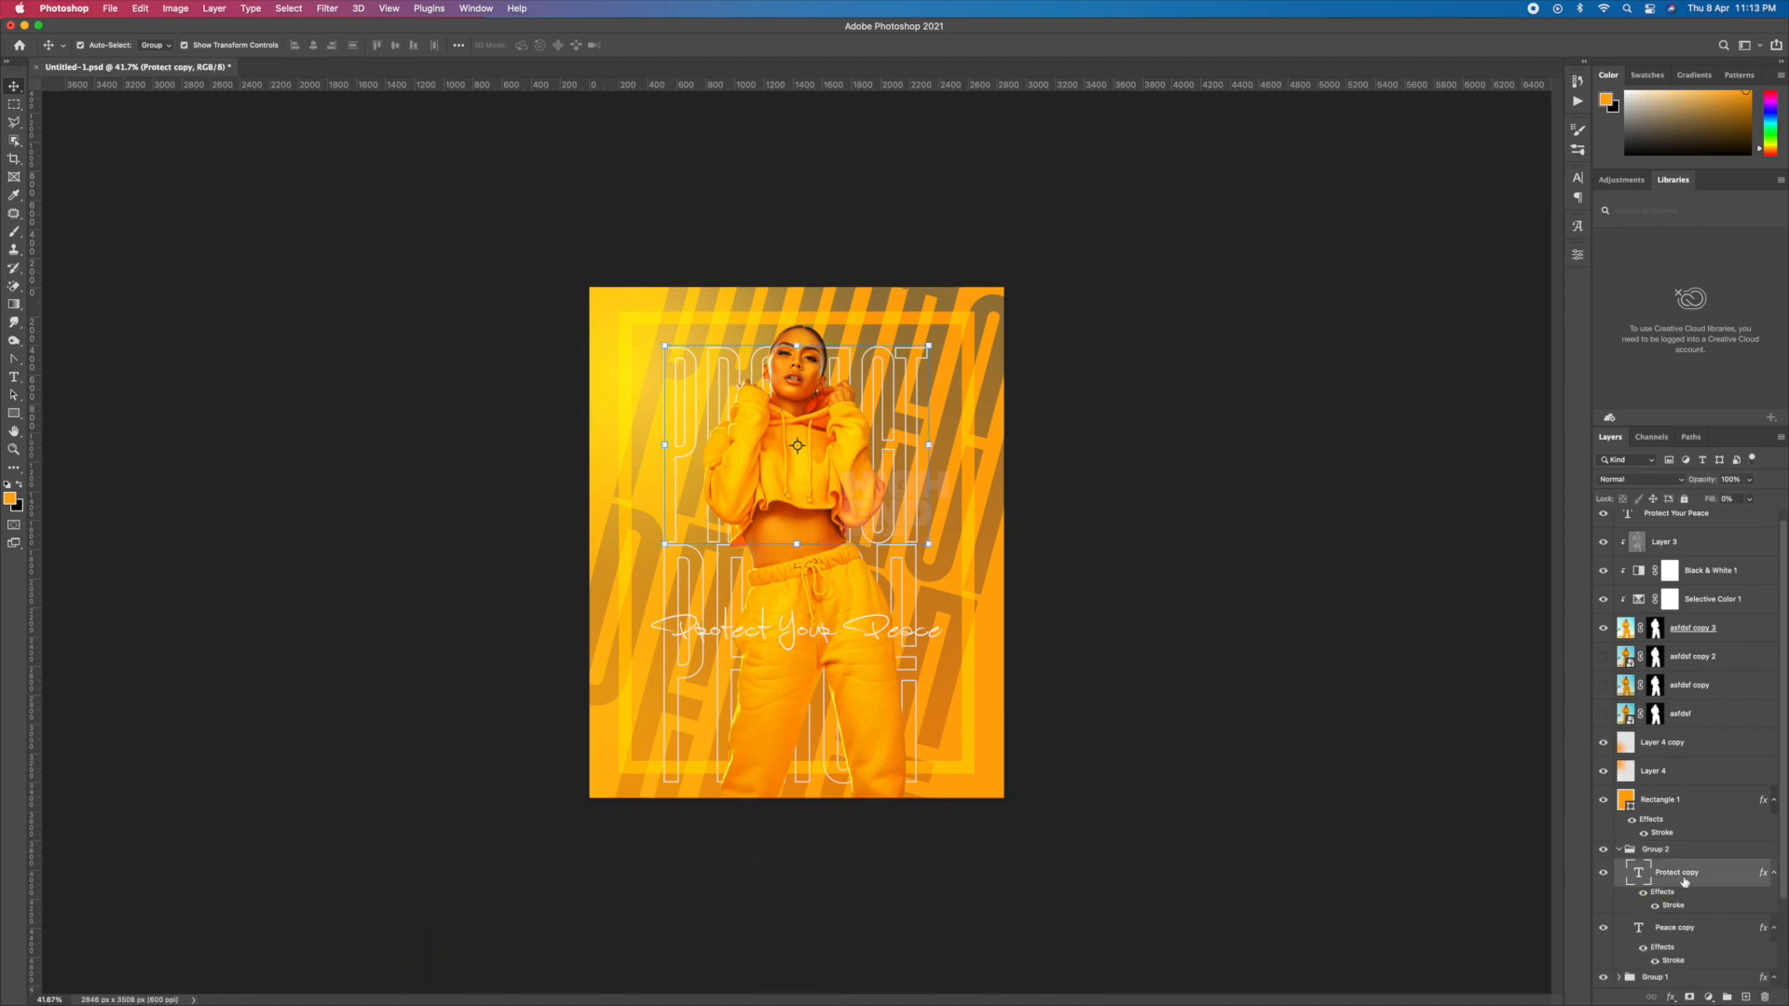
pyautogui.press('Delete')
pyautogui.moveTo(865, 604); pyautogui.dragTo(866, 489)
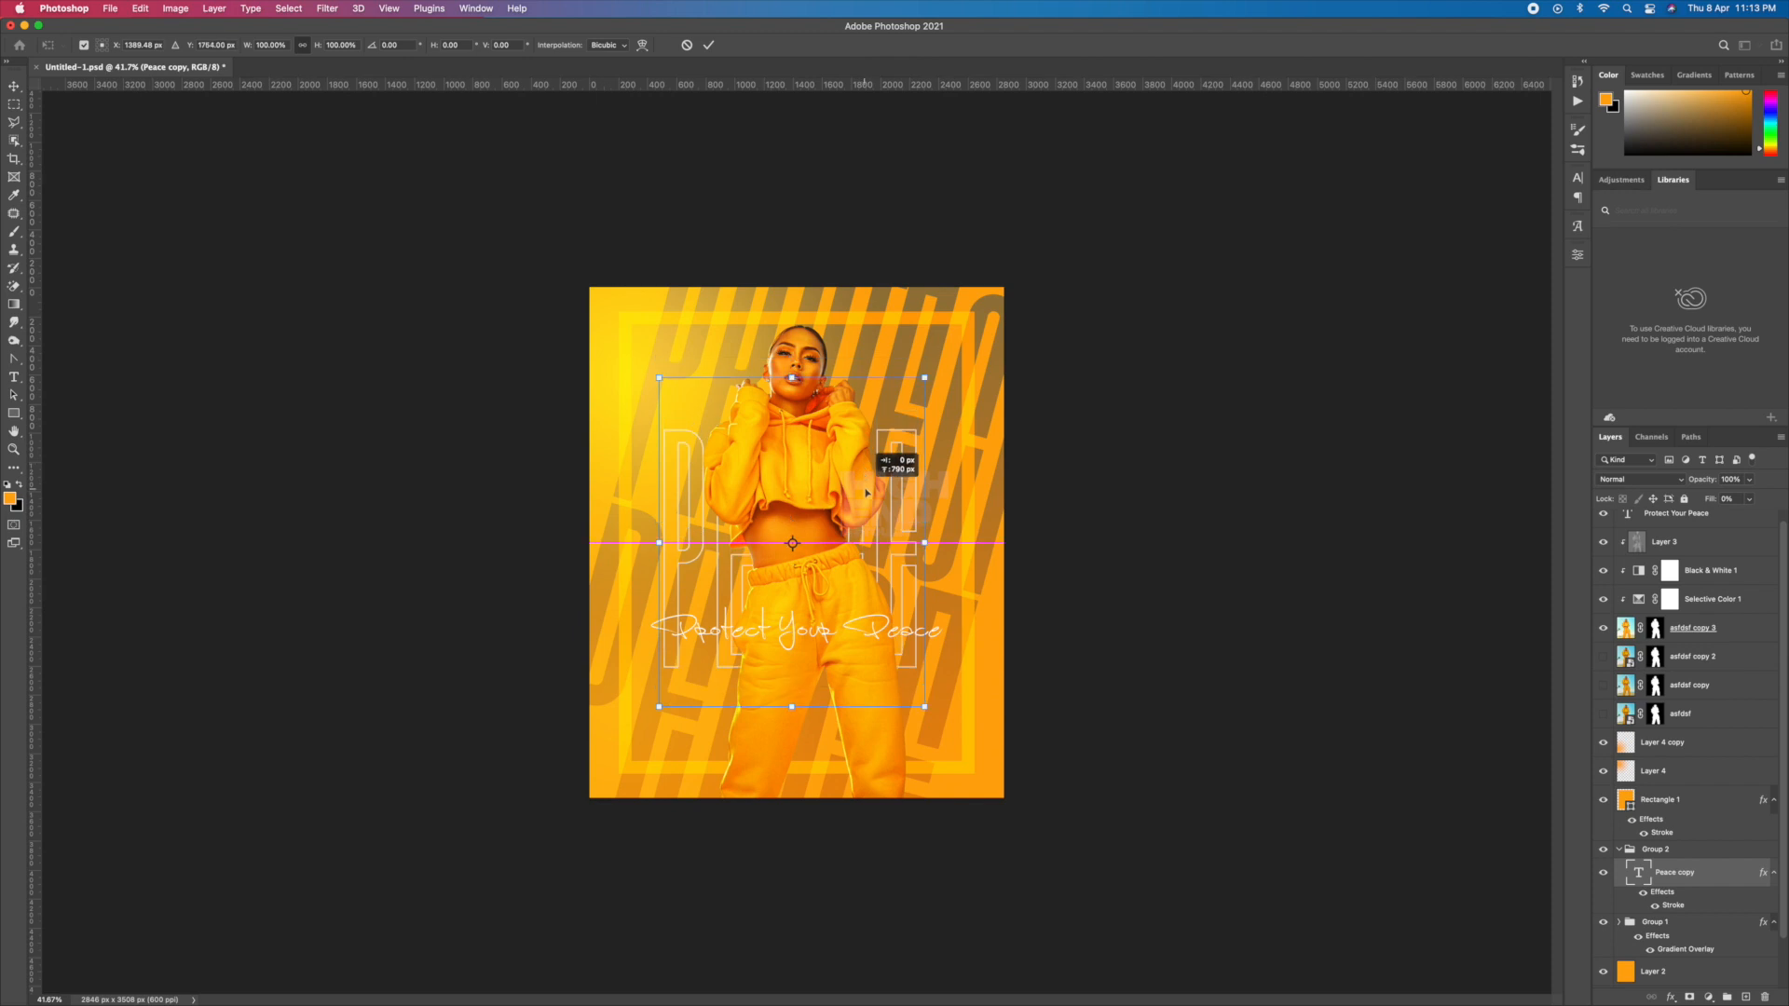
pyautogui.moveTo(925, 378); pyautogui.dragTo(947, 343)
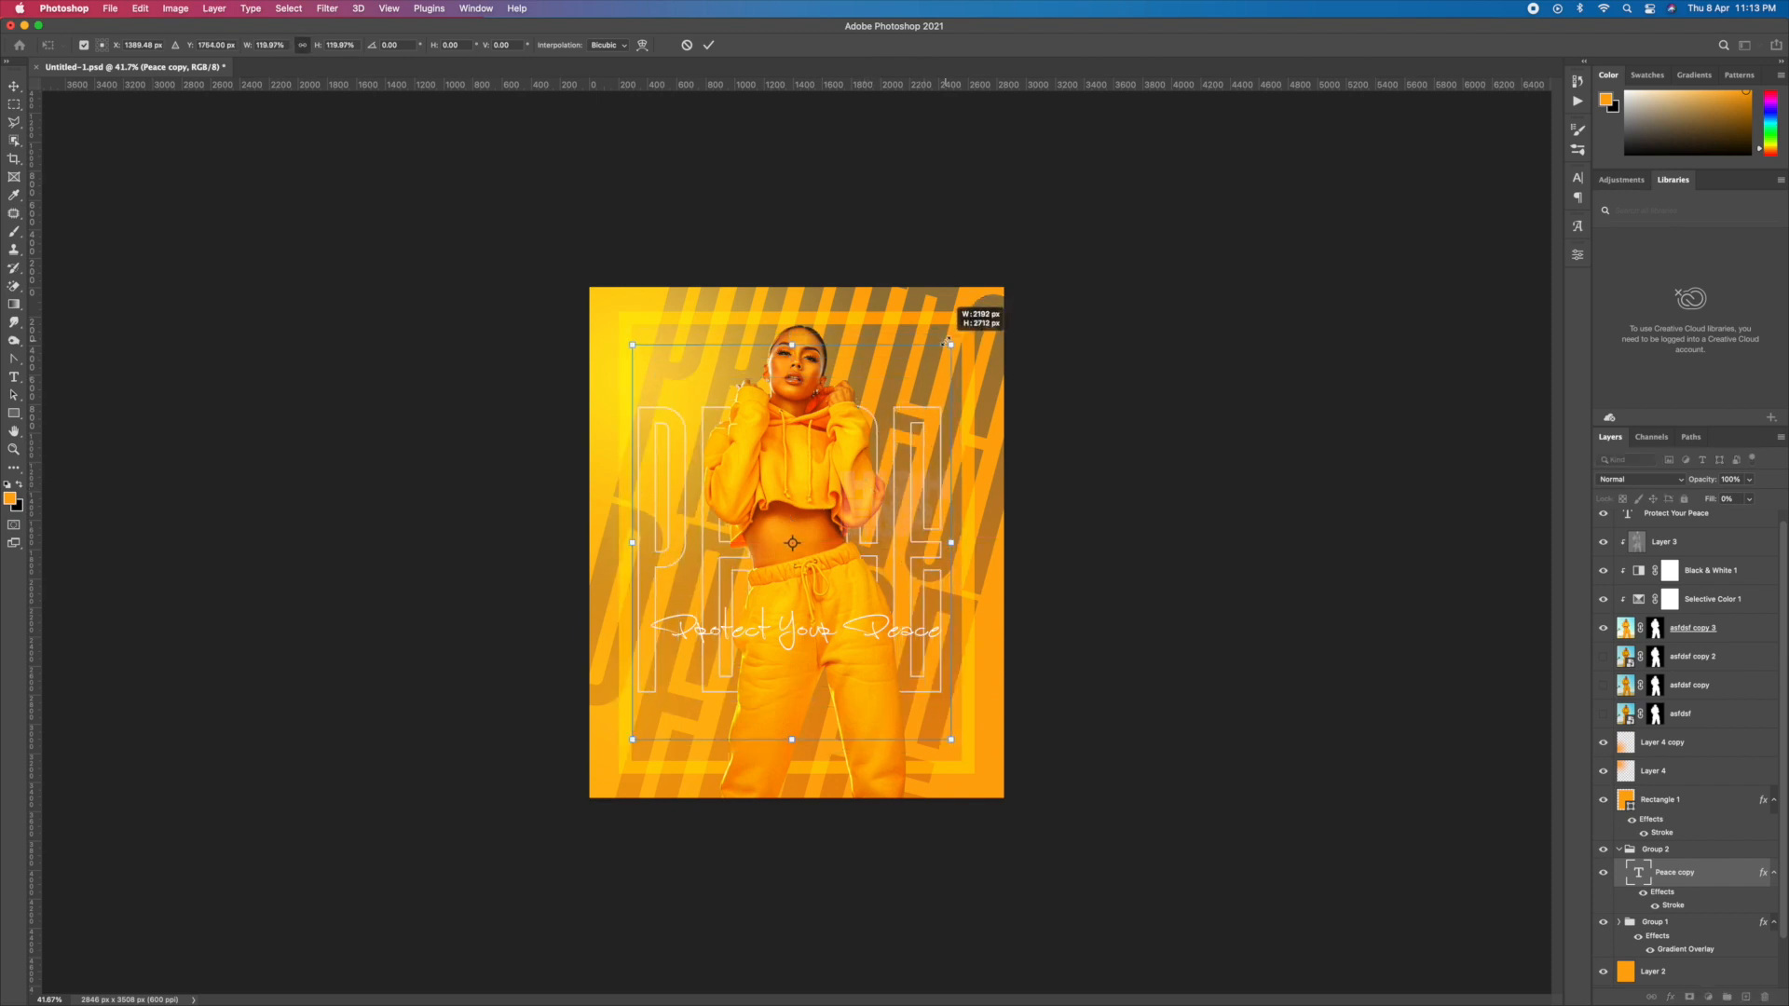
pyautogui.press('Return')
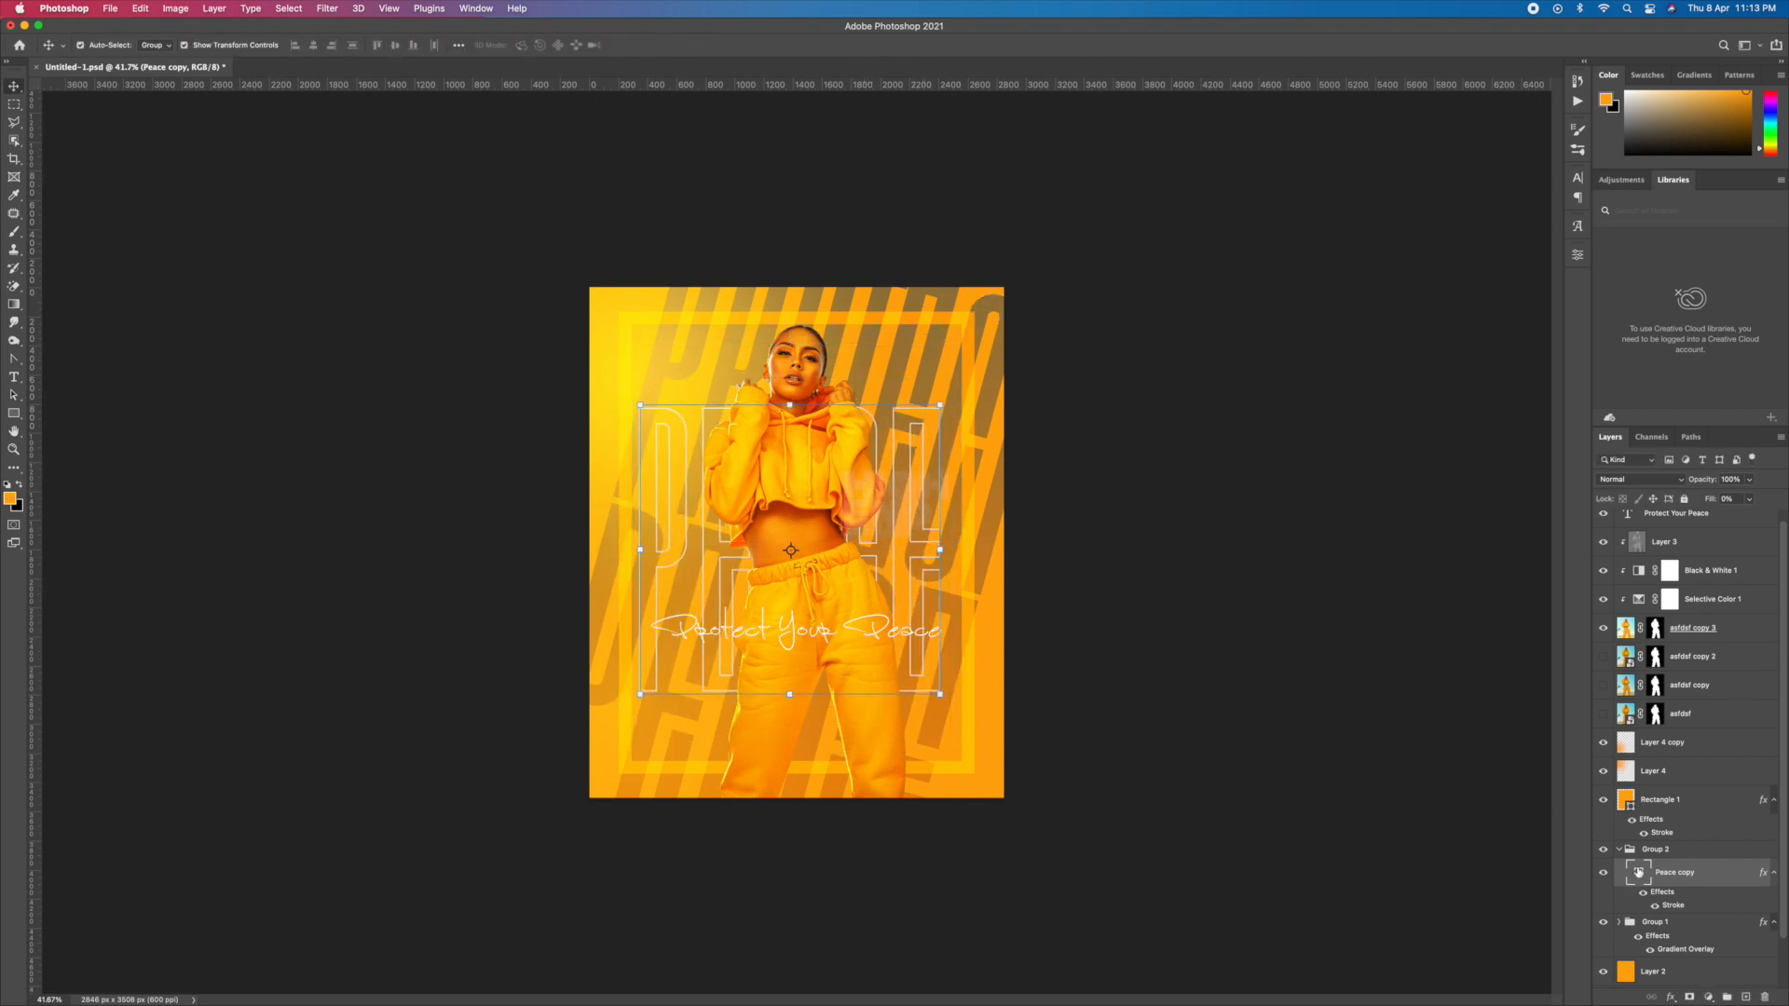
# Thin the PEACE outline's stroke, lower the layer's opacity and save the document.
pyautogui.doubleClick(1674, 905)
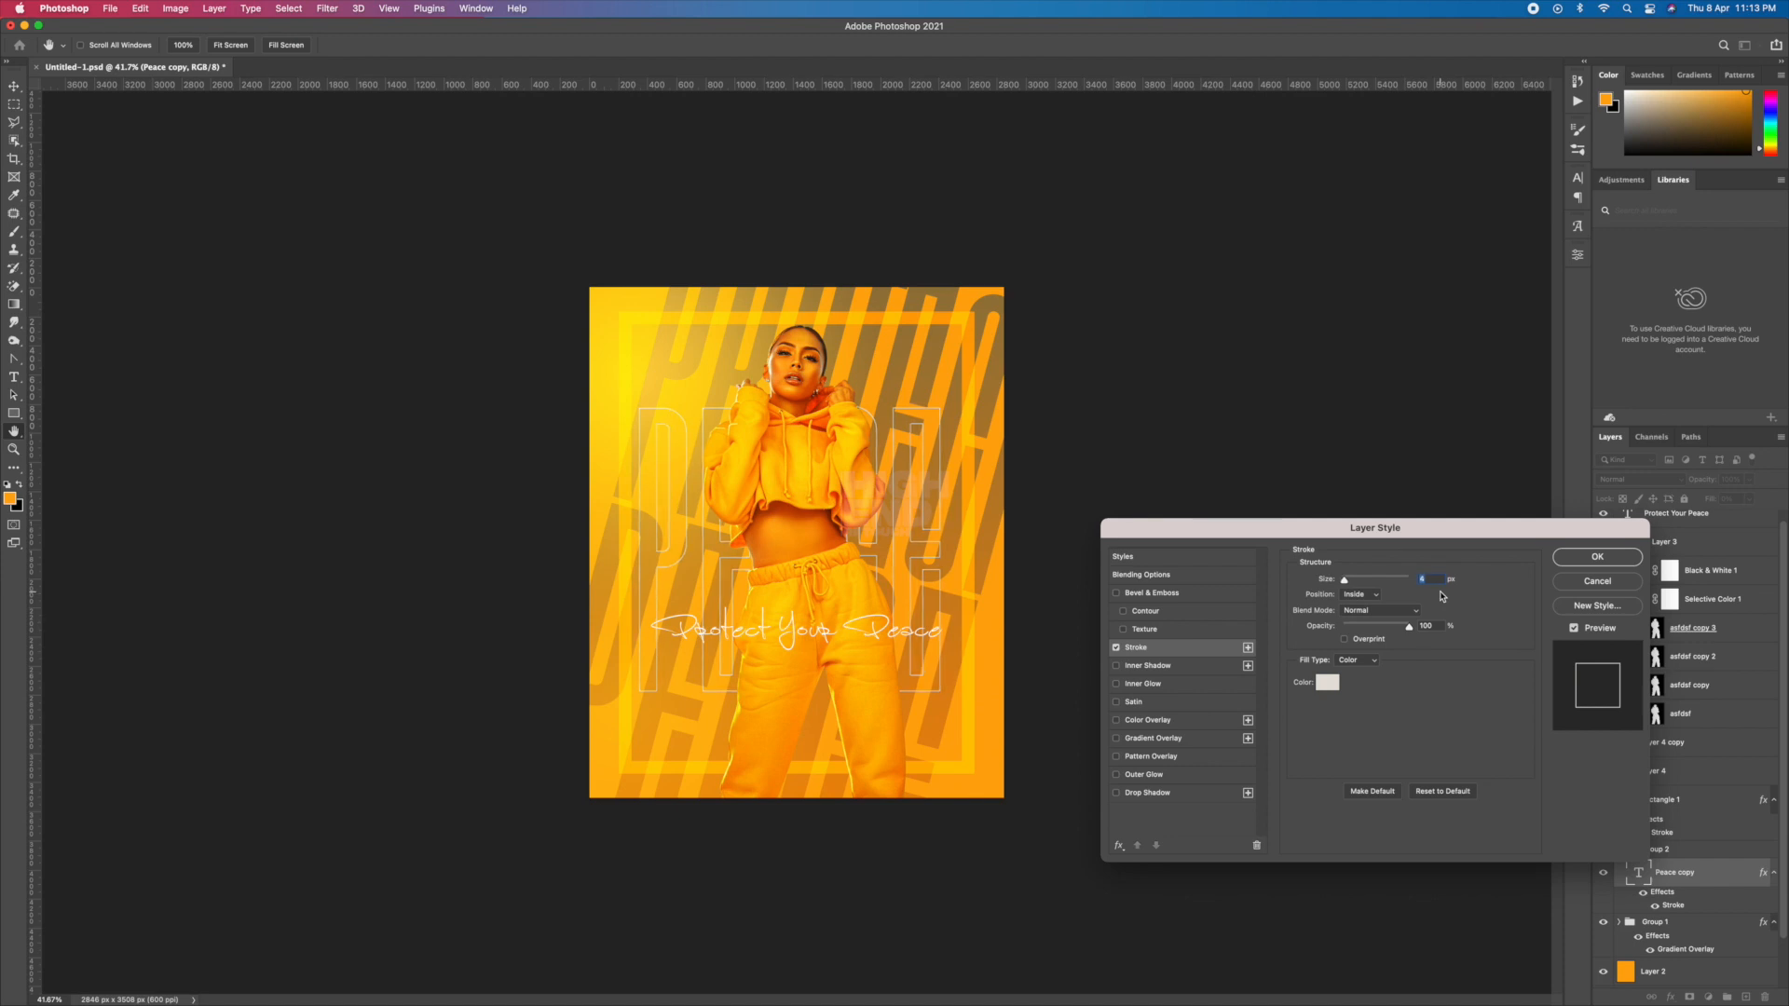
pyautogui.press('Return')
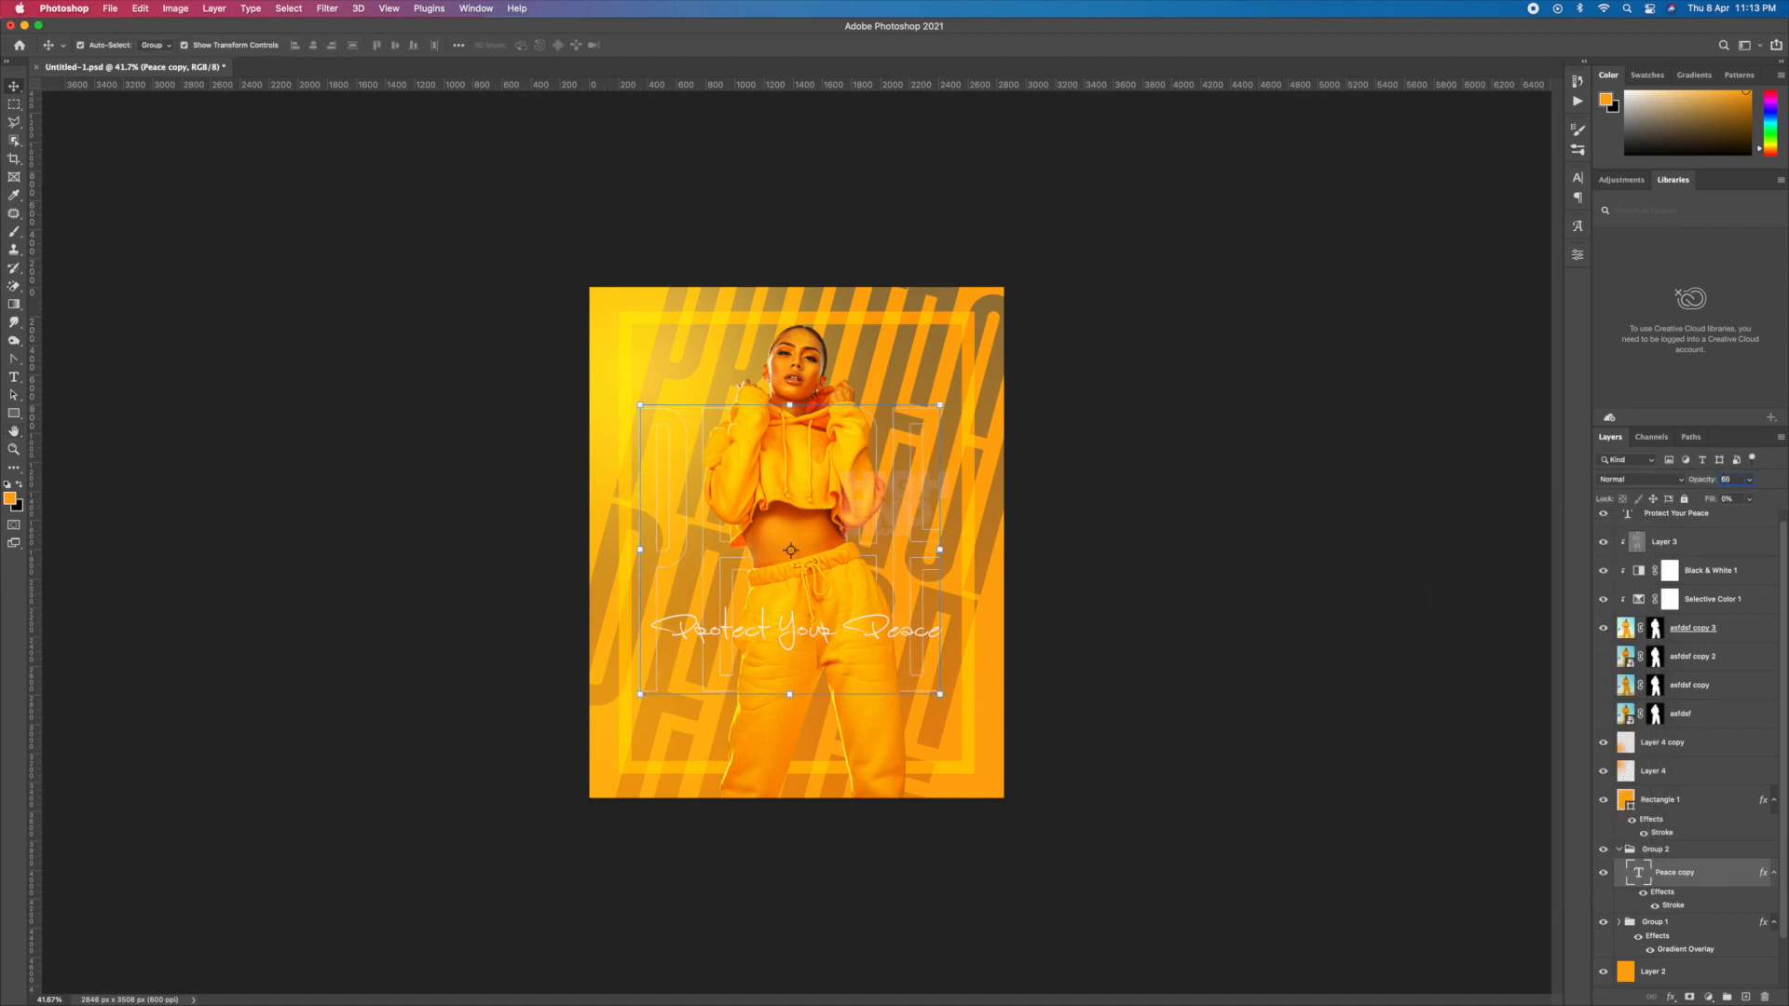
pyautogui.click(1620, 850)
pyautogui.click(1408, 795)
pyautogui.press('super+s')
# Add a layer mask to Group 2 and fade the lower part of the PEACE outline with a black-to-white gradient.
pyautogui.press('super+plus')
pyautogui.press('super+plus')
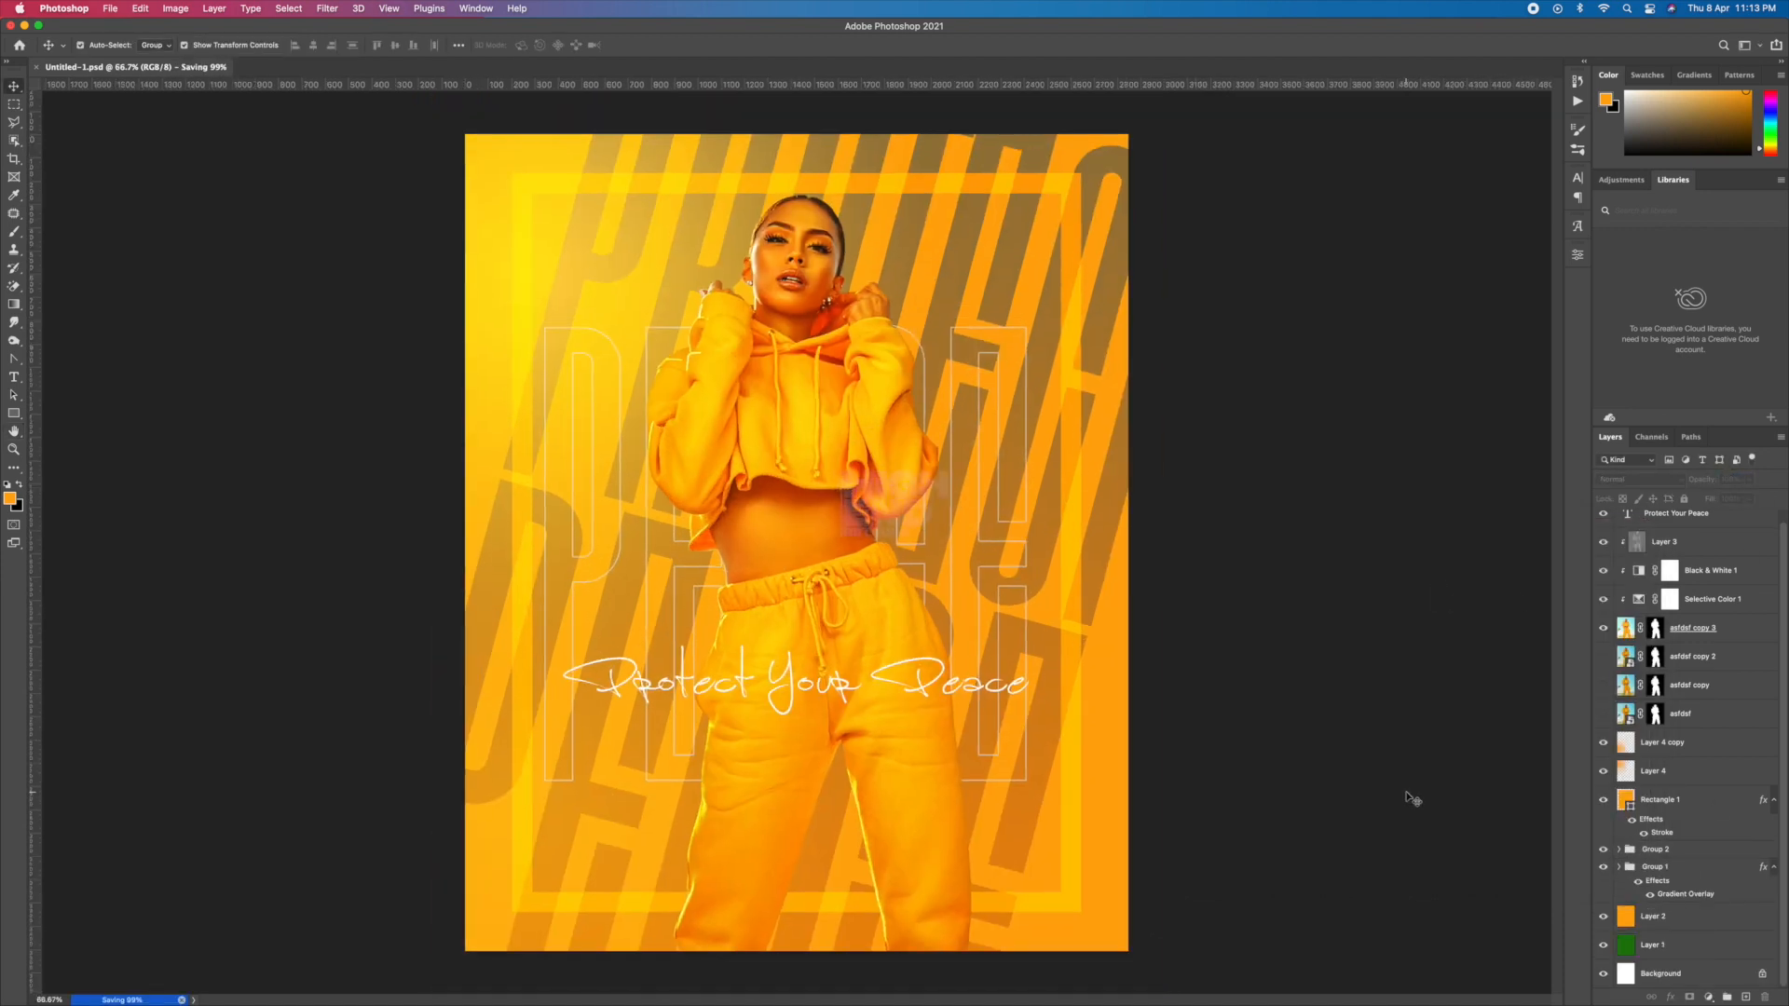
pyautogui.click(1668, 853)
pyautogui.click(1690, 997)
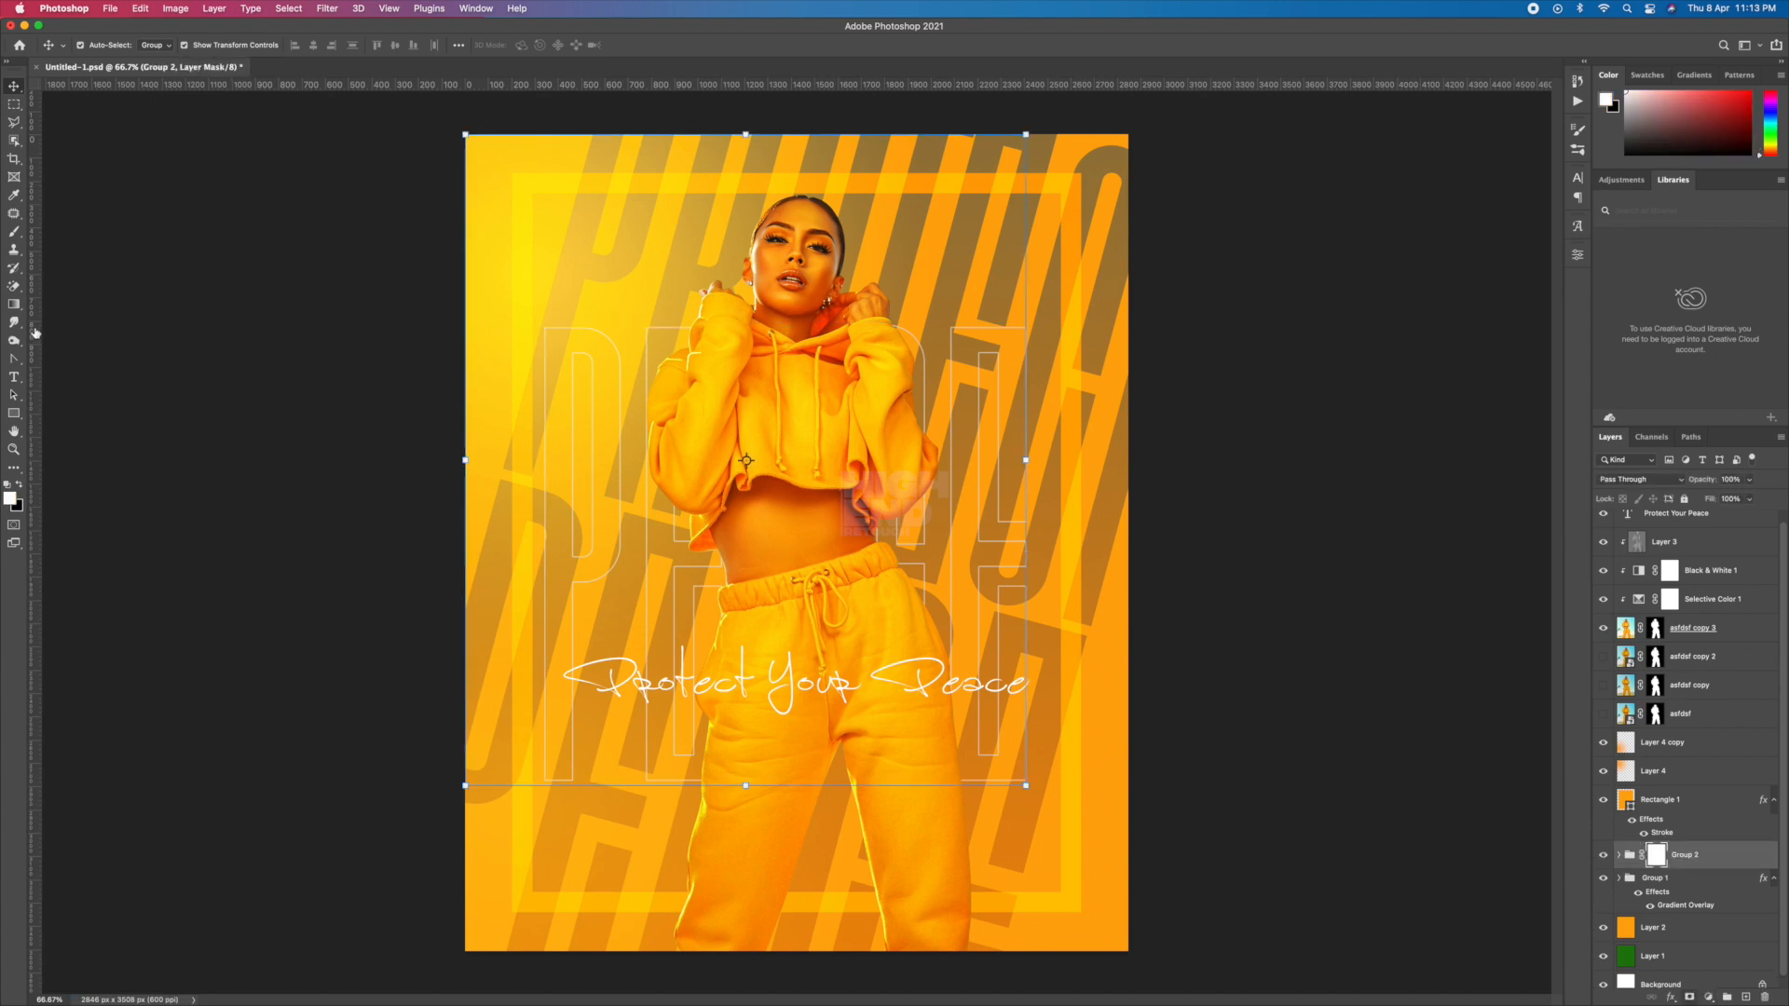
pyautogui.click(14, 305)
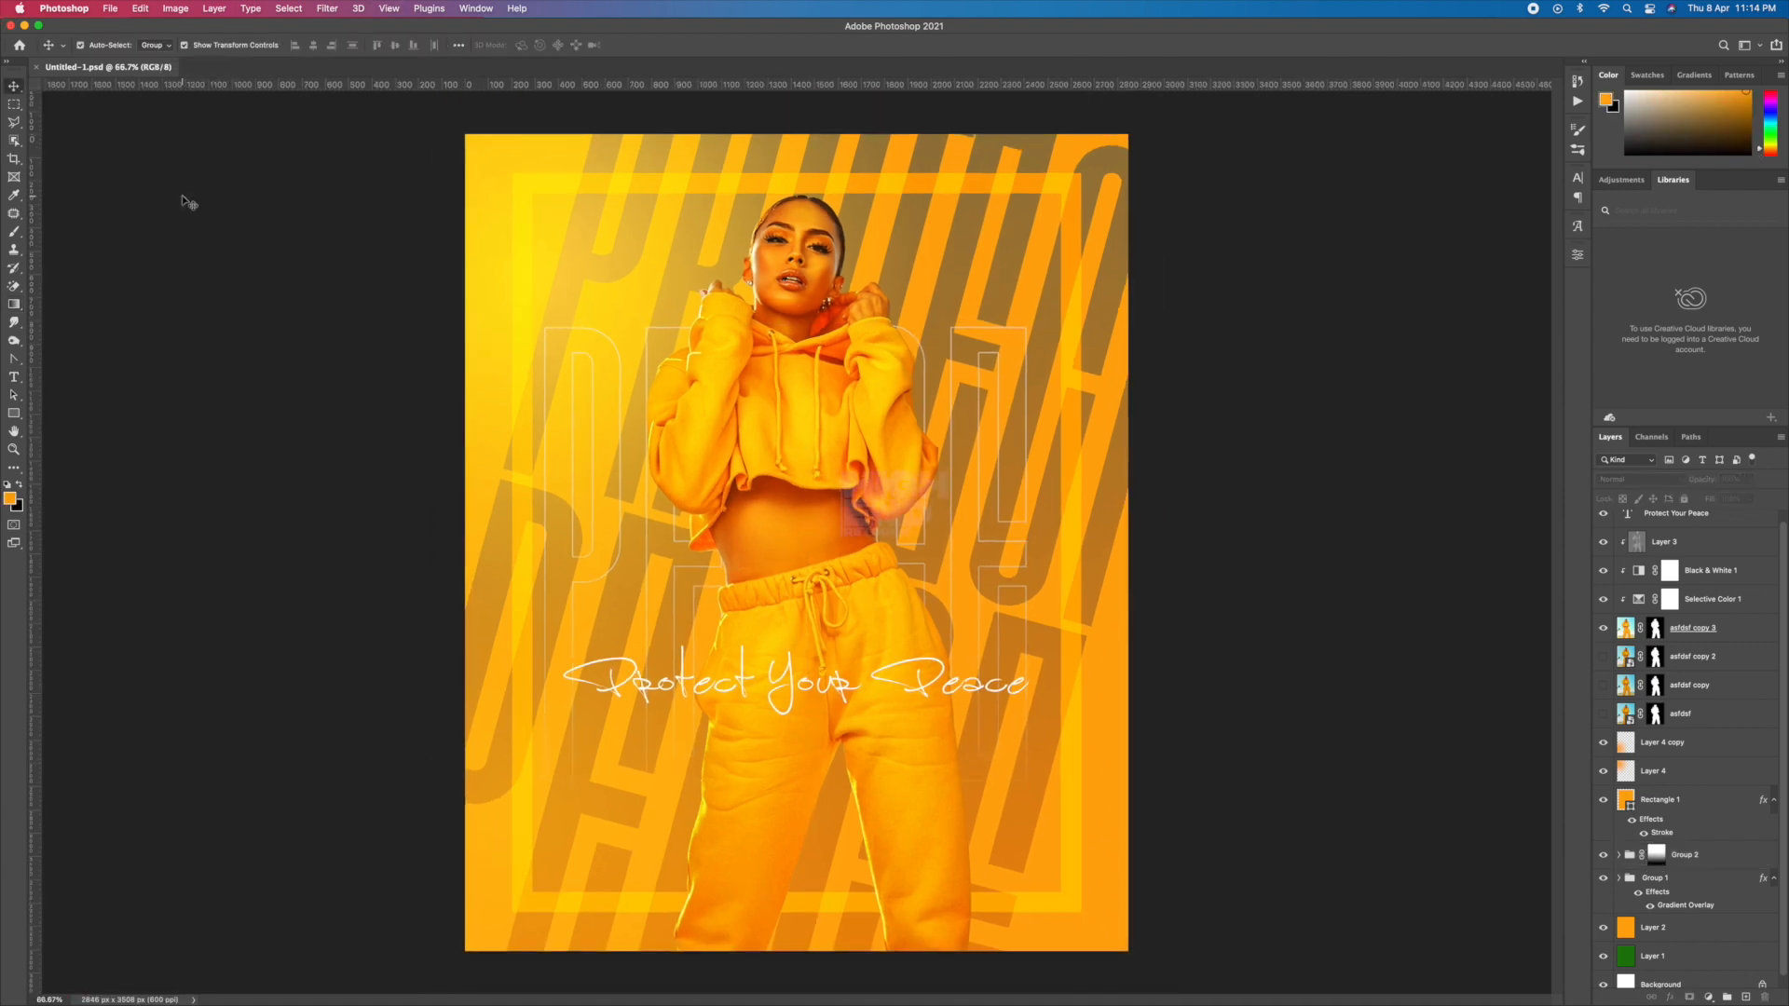
pyautogui.click(268, 434)
# Move the faint HIGH END RETOUCH logo copy from the thighs up onto the model's waist and save the document.
pyautogui.click(803, 725)
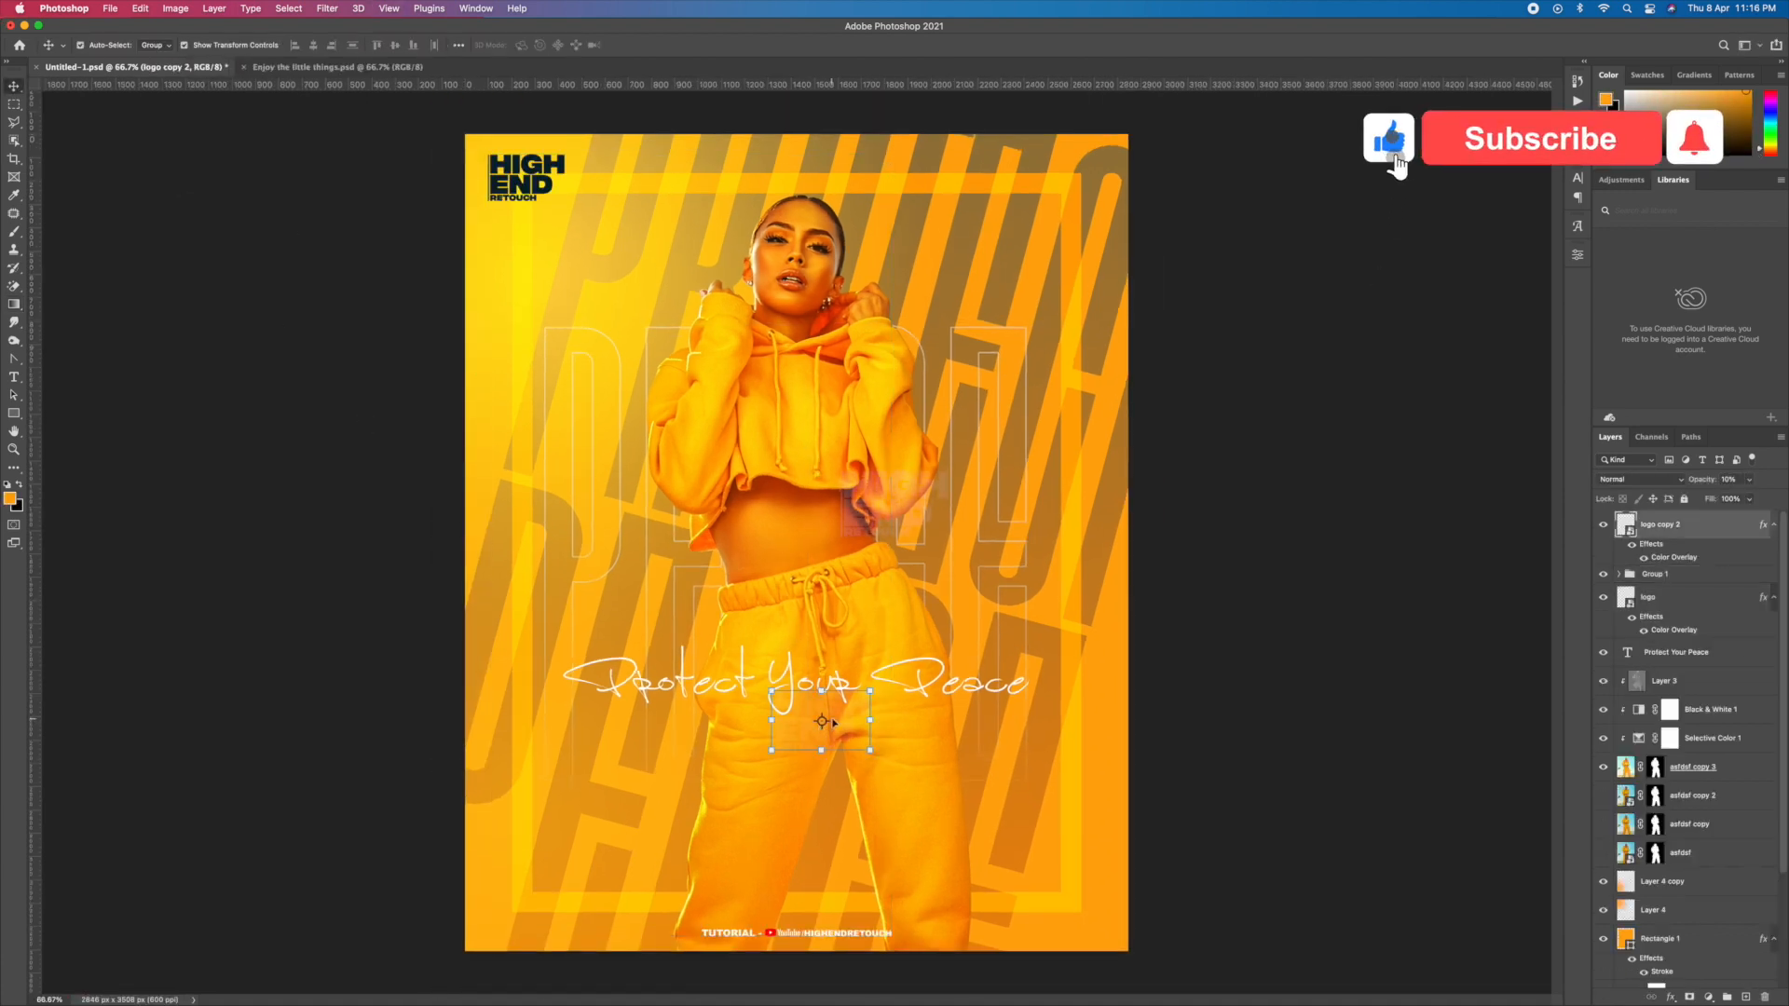
pyautogui.moveTo(839, 695); pyautogui.dragTo(886, 517)
pyautogui.press('super+z')
pyautogui.click(784, 739)
pyautogui.moveTo(784, 739); pyautogui.dragTo(833, 537)
pyautogui.press('super+s')
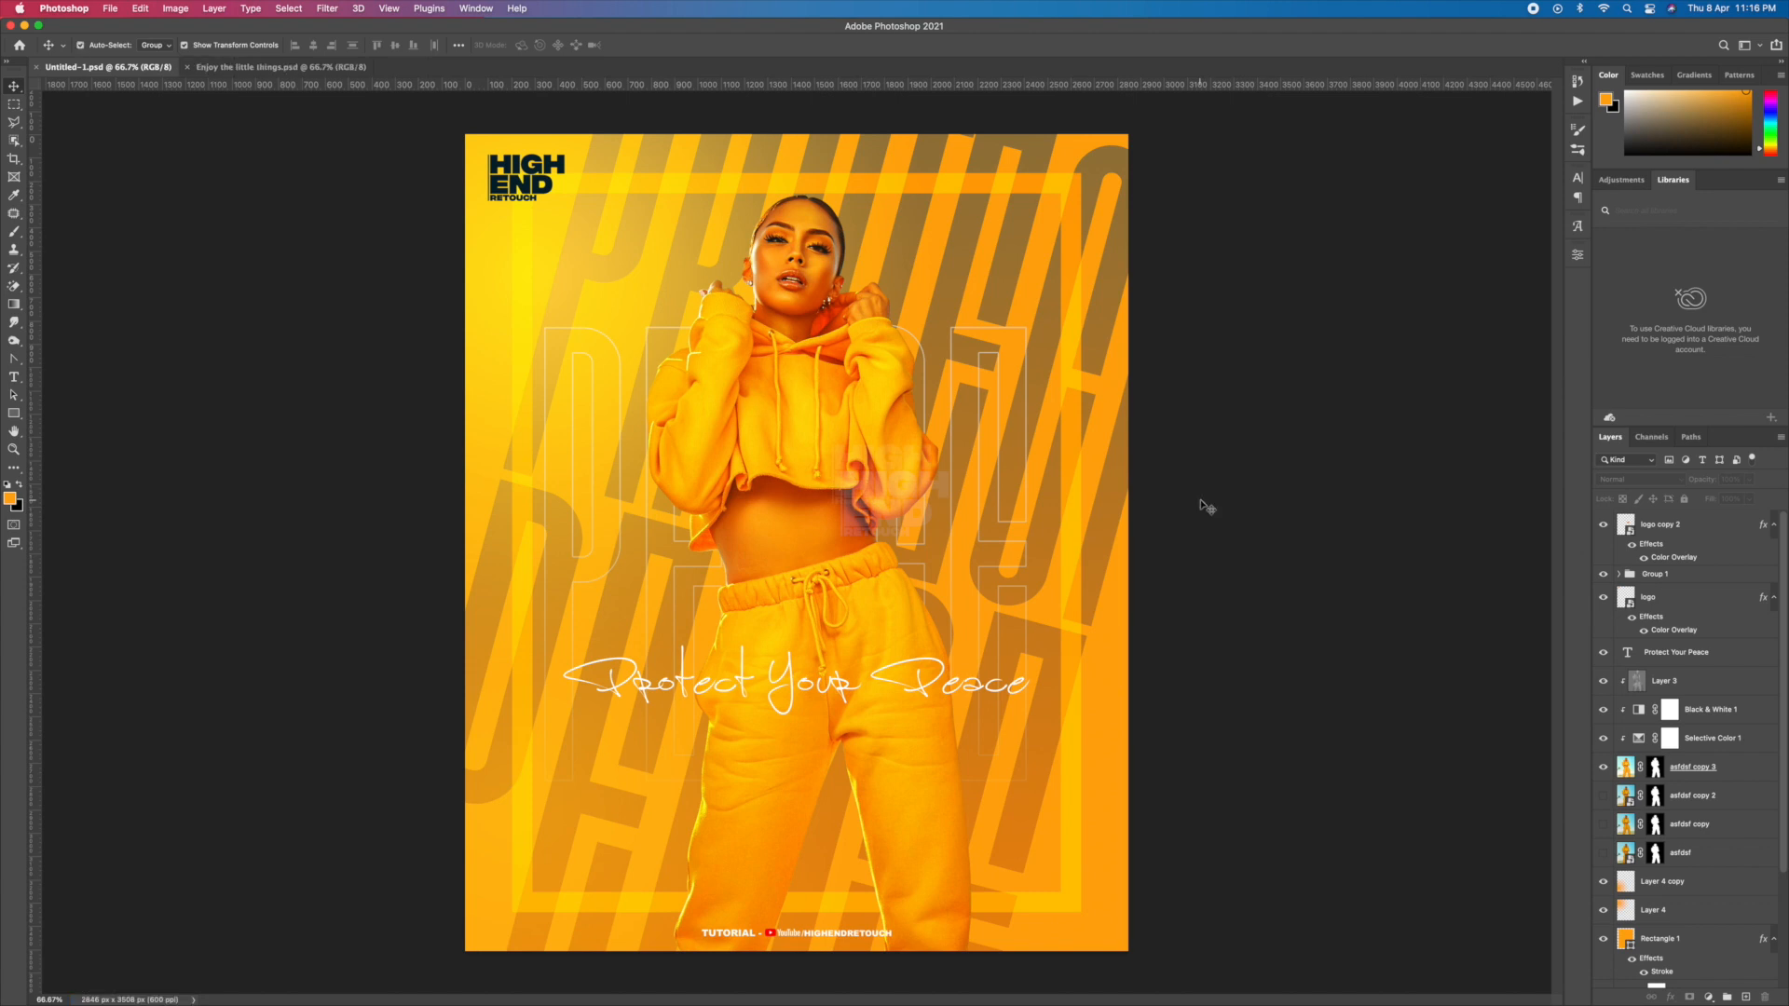
# Duplicate the hidden first copy of the model layer and place the duplicate directly above the Black & White 1 adjustment.
pyautogui.click(1717, 769)
pyautogui.click(1702, 823)
pyautogui.press('super+j')
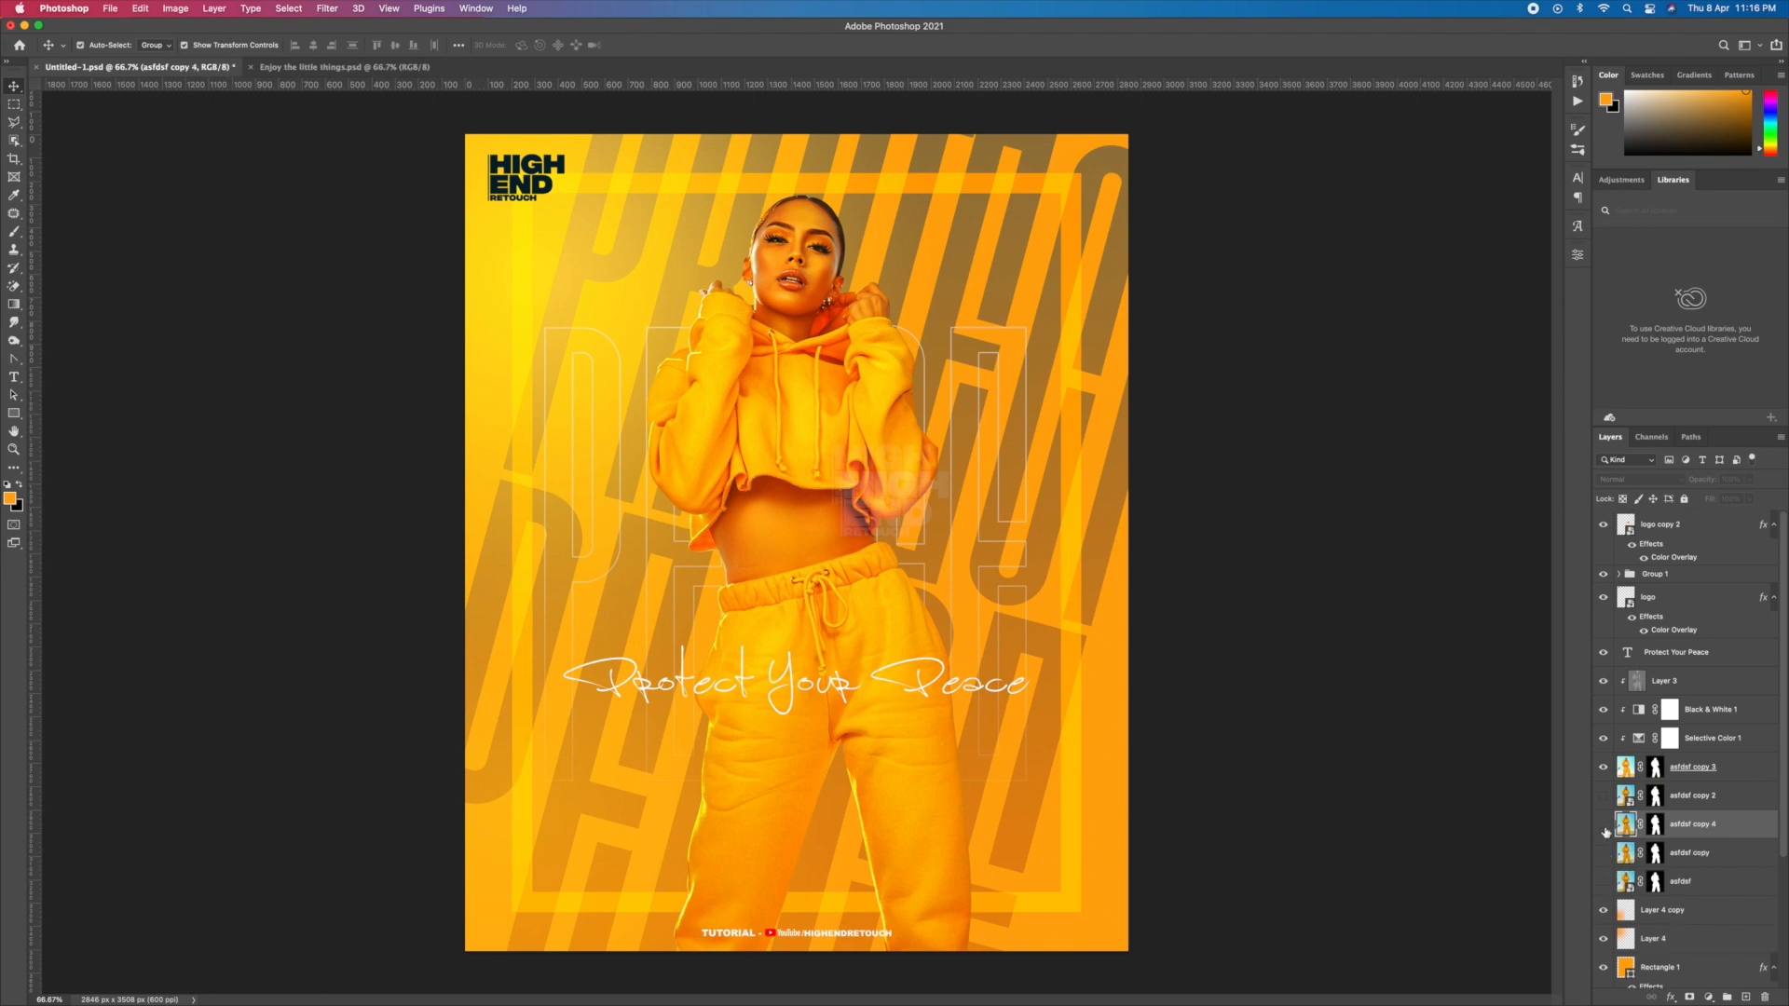
pyautogui.moveTo(1702, 827); pyautogui.dragTo(1701, 699)
# Apply a High Pass filter with a 3.0-pixel radius to the duplicated model layer and change its blend mode to sharpen the model.
pyautogui.click(327, 9)
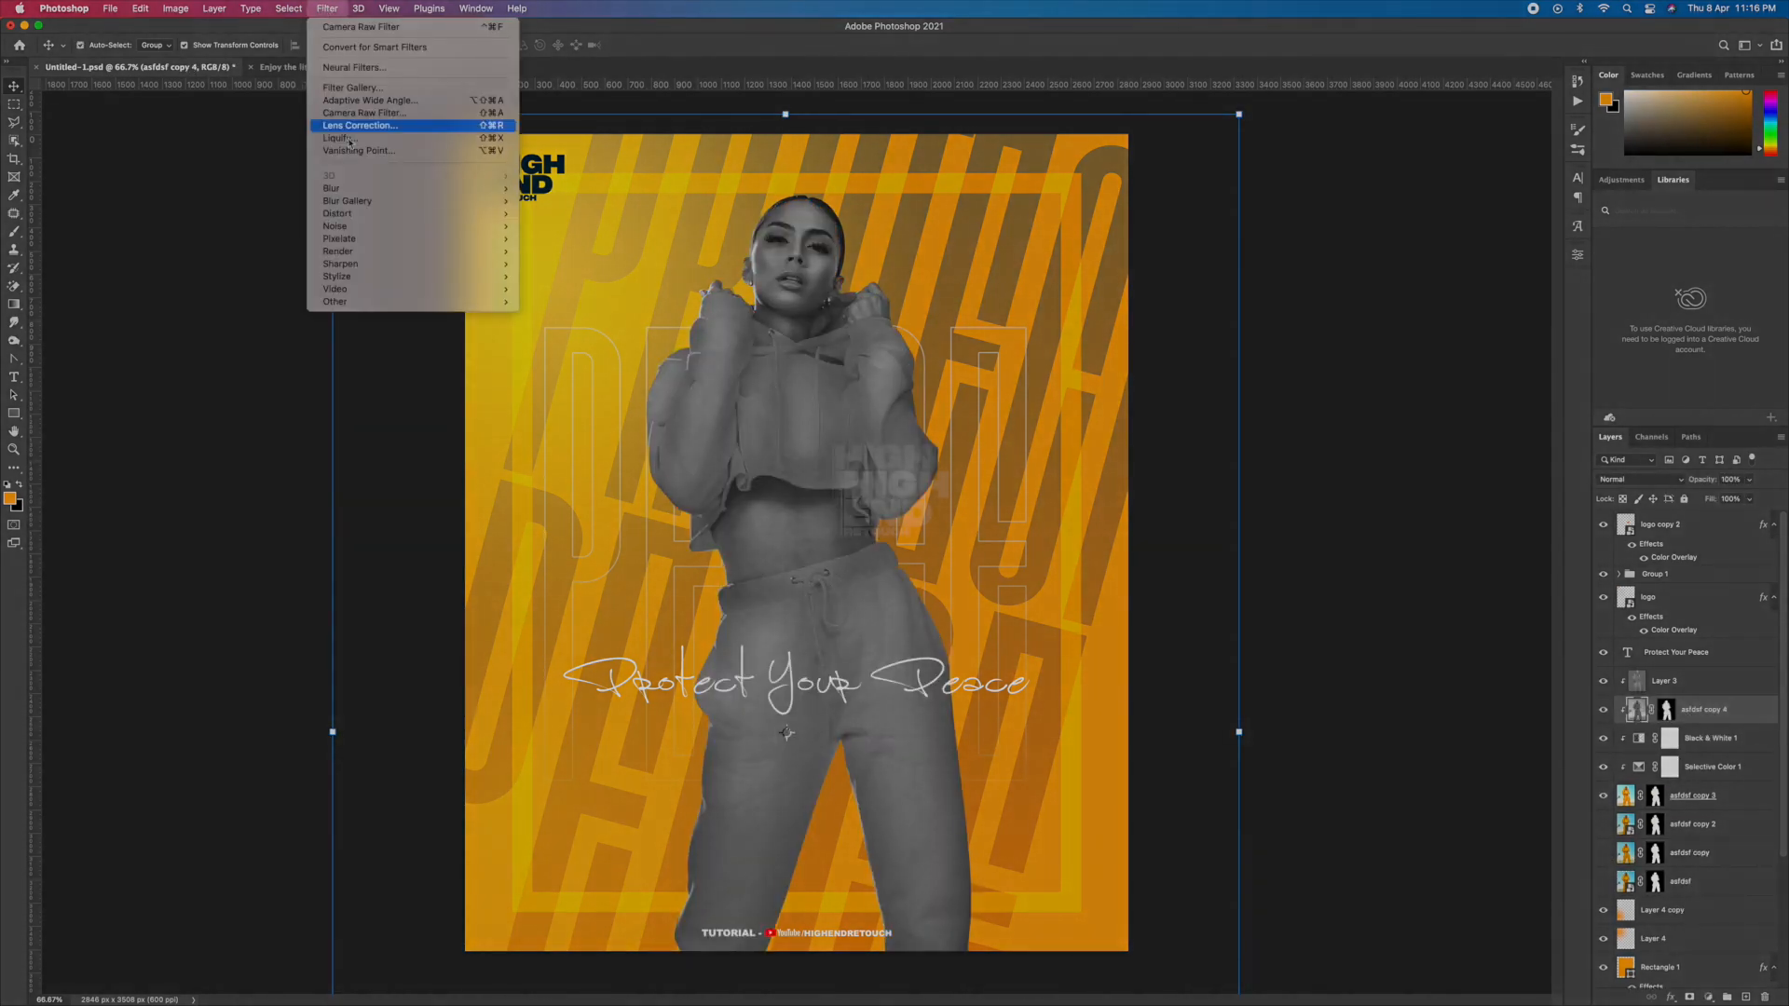
pyautogui.click(559, 314)
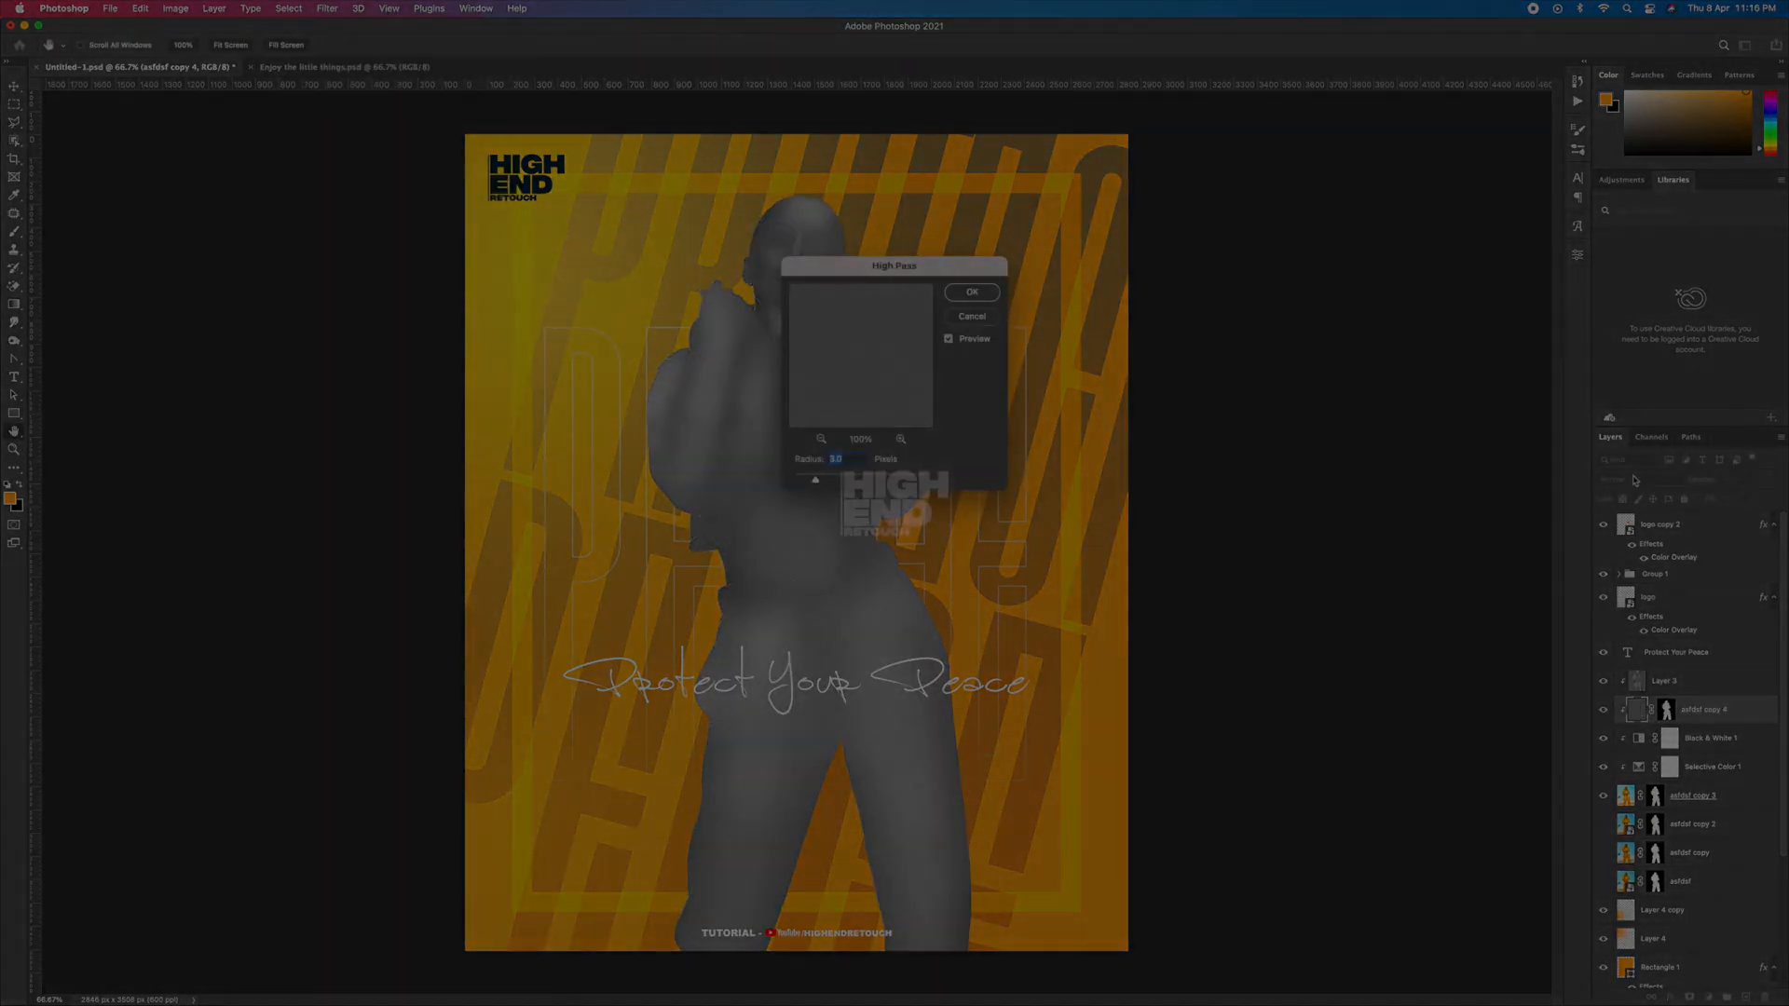
pyautogui.press('Return')
pyautogui.click(1640, 479)
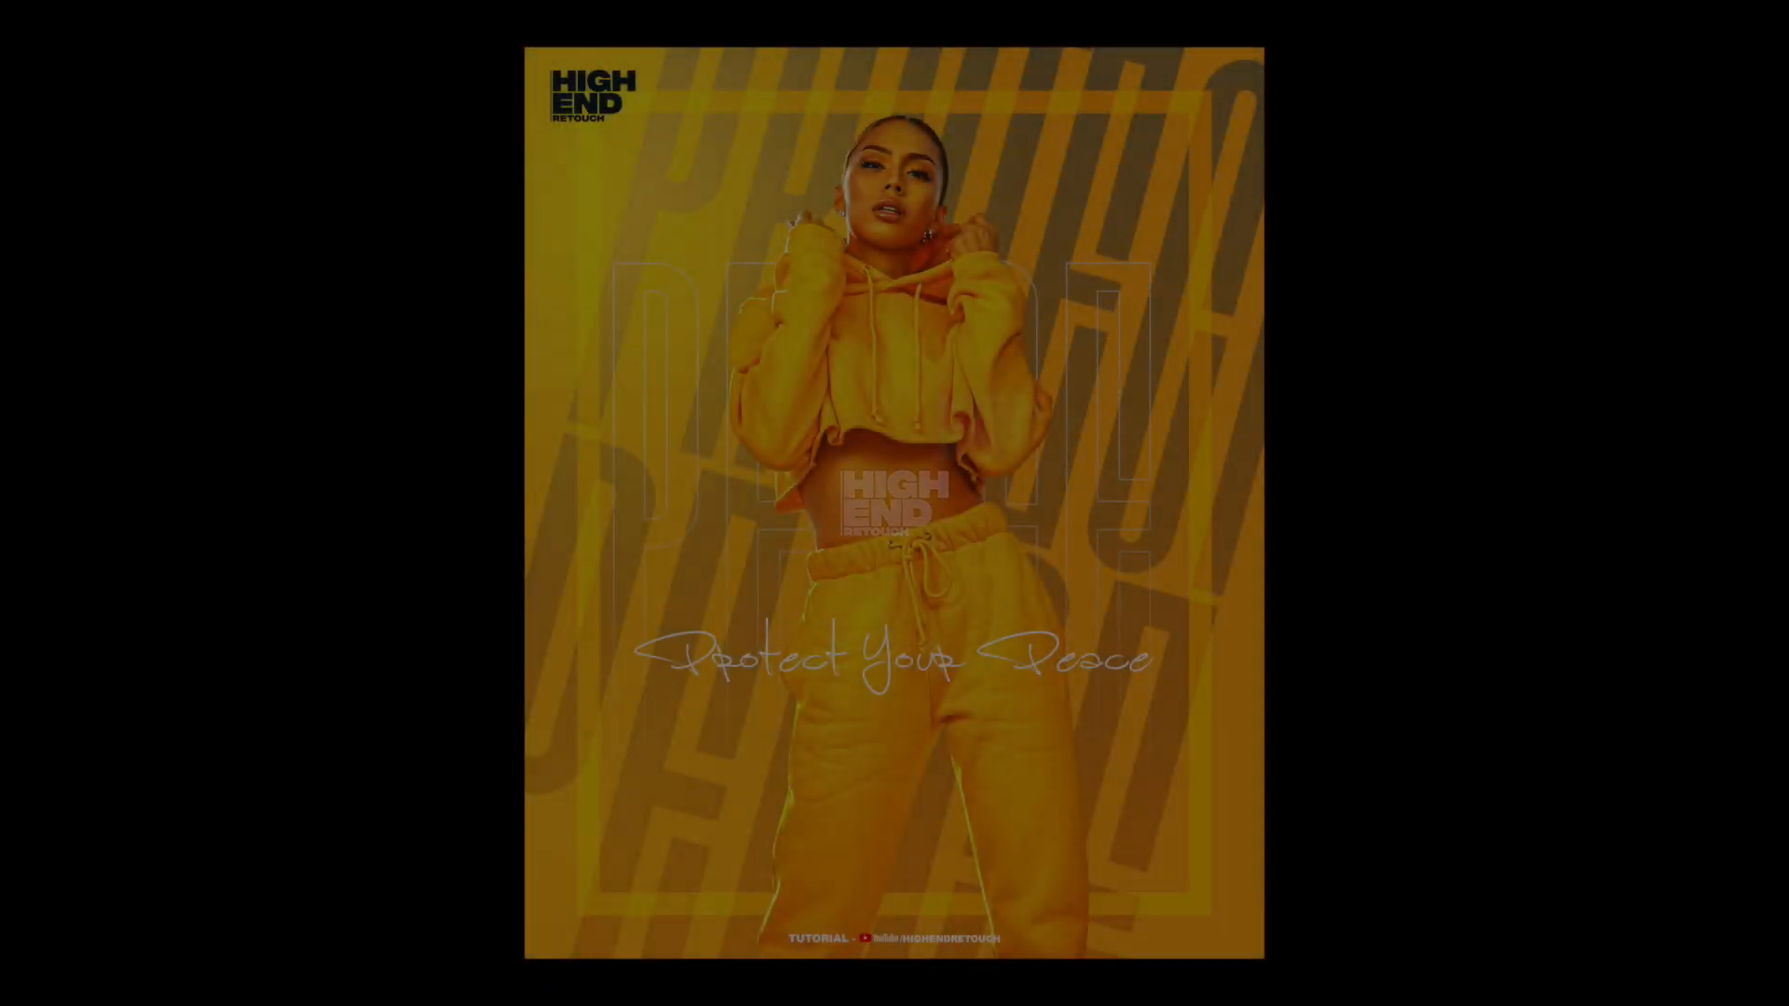